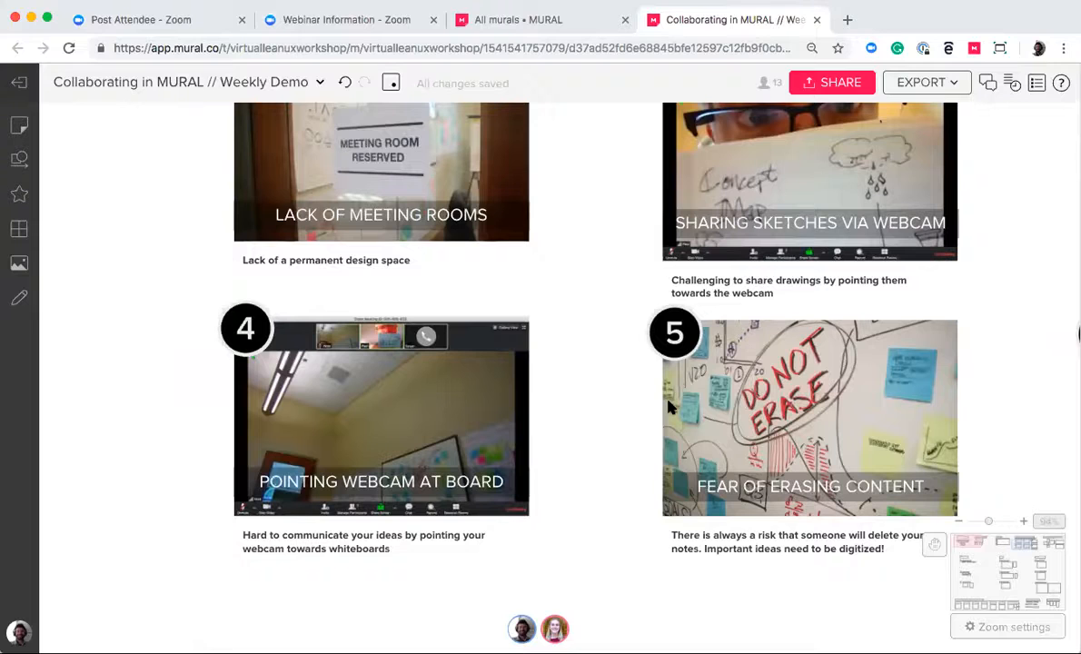
# Examine the collaboration challenges in the WHY MURAL? section, from the webcam problems through to typing up sticky notes
pyautogui.hscroll(3, 681, 436)
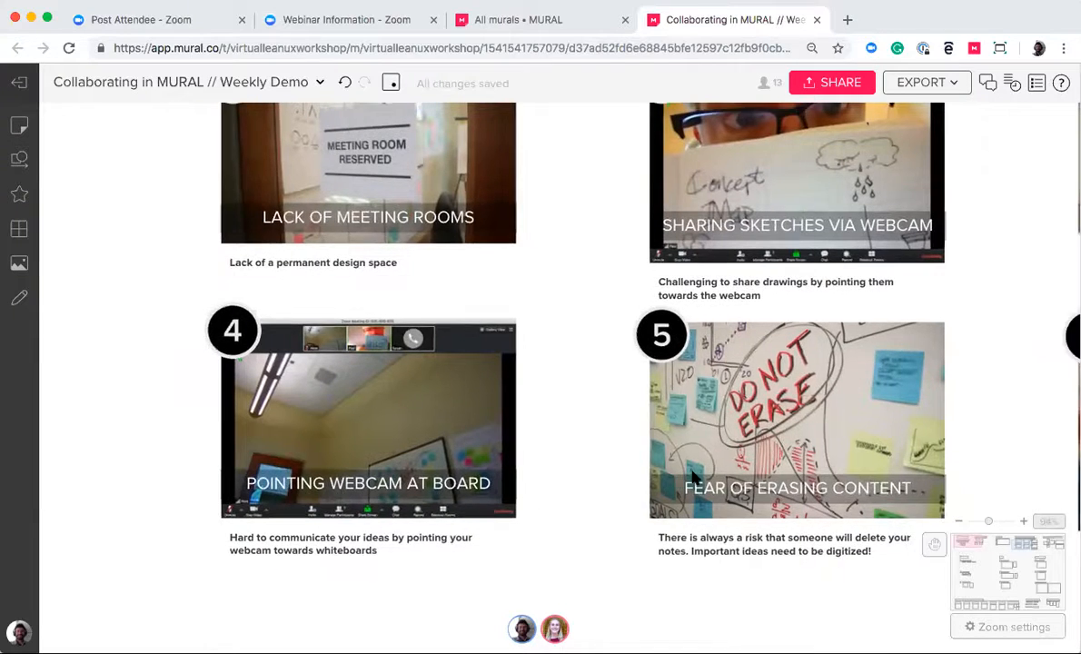
pyautogui.hscroll(2, 693, 479)
pyautogui.hscroll(5, 693, 479)
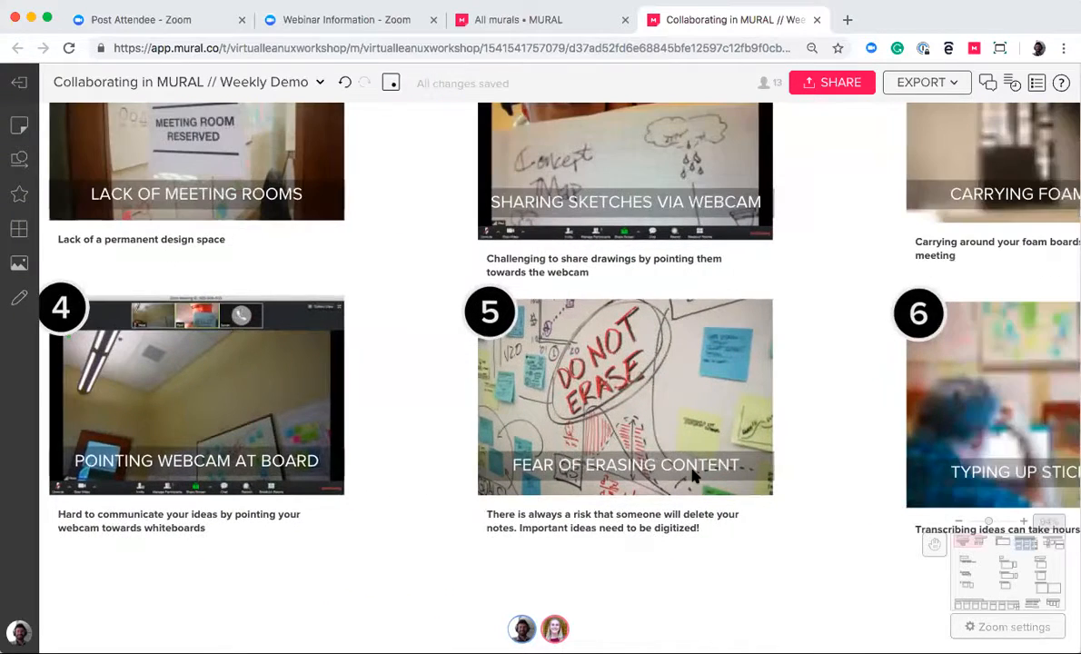
pyautogui.scroll(3, 693, 477)
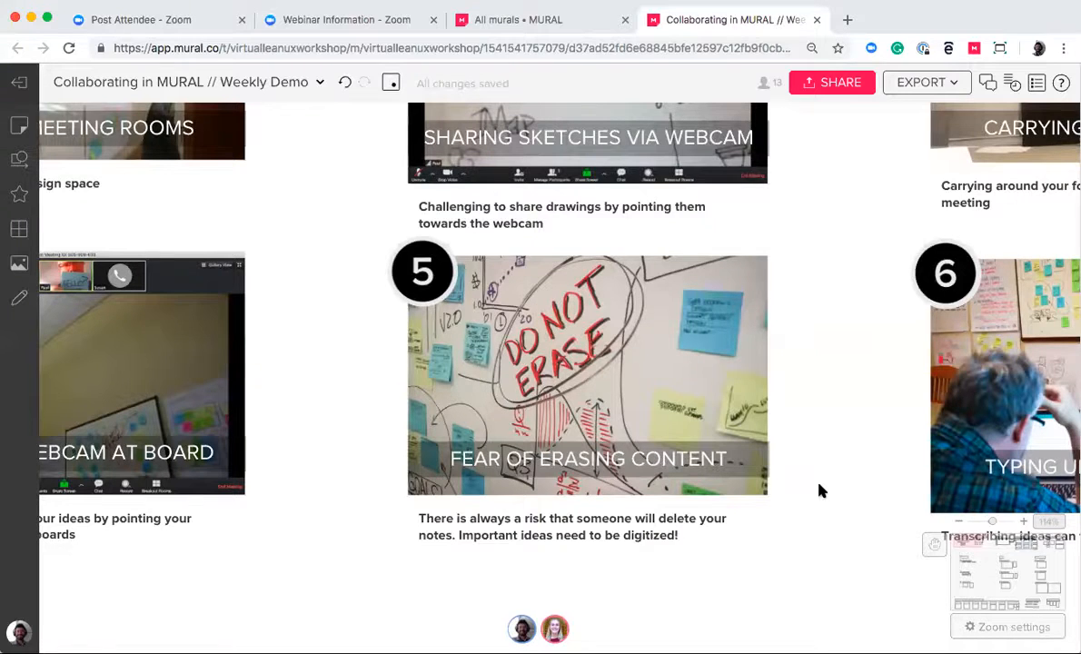
pyautogui.hscroll(1, 819, 490)
pyautogui.hscroll(2, 819, 491)
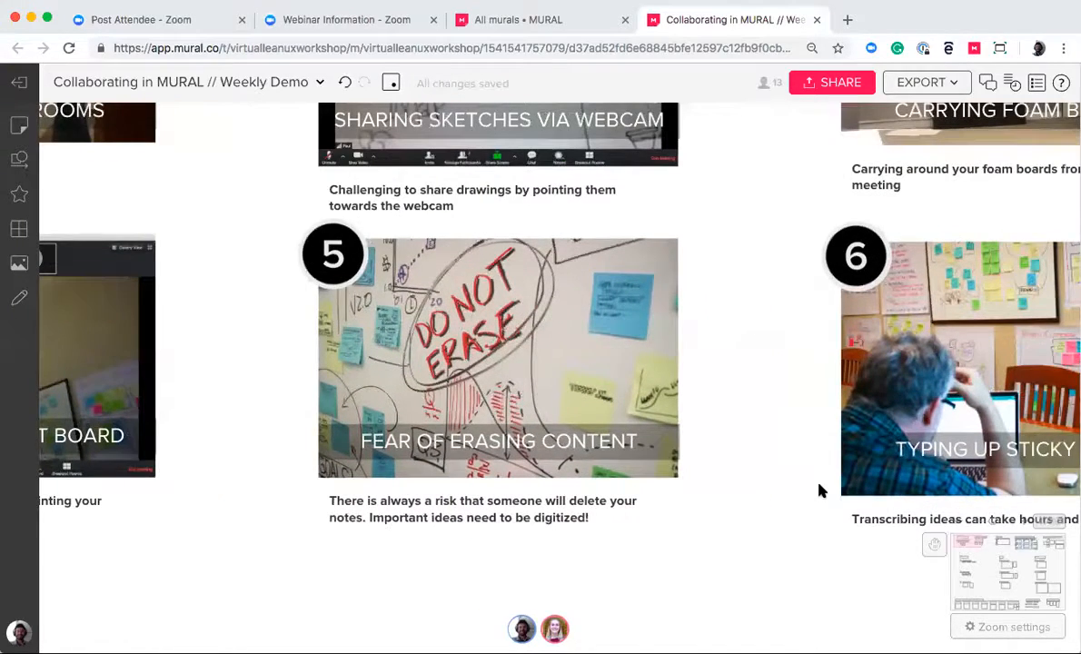
pyautogui.hscroll(8, 819, 491)
pyautogui.hscroll(2, 900, 483)
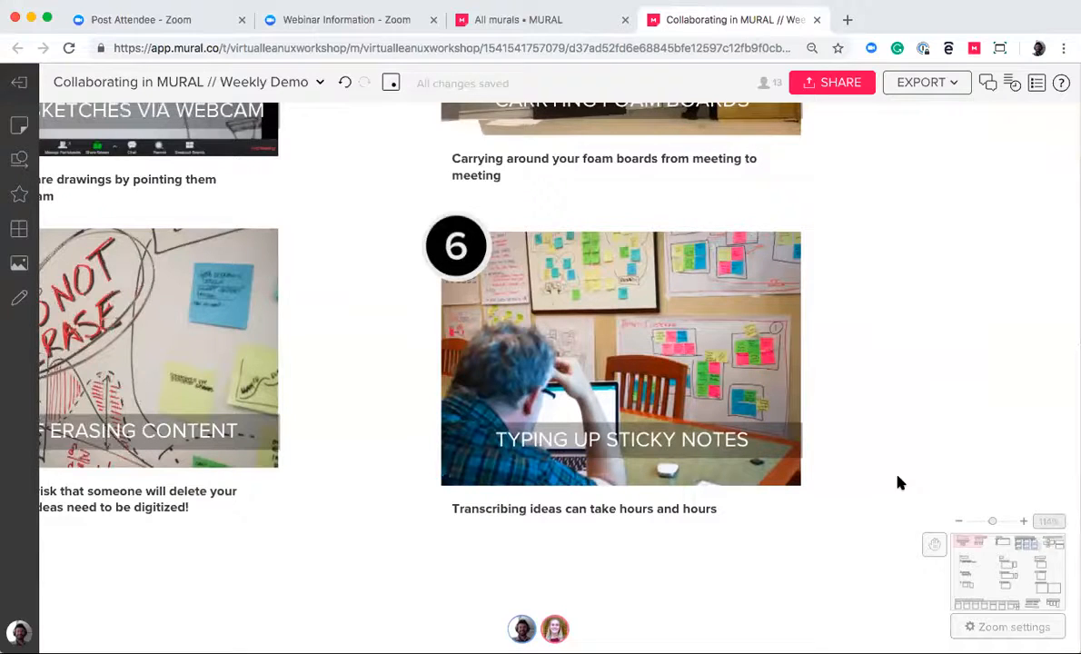
pyautogui.scroll(-5, 896, 491)
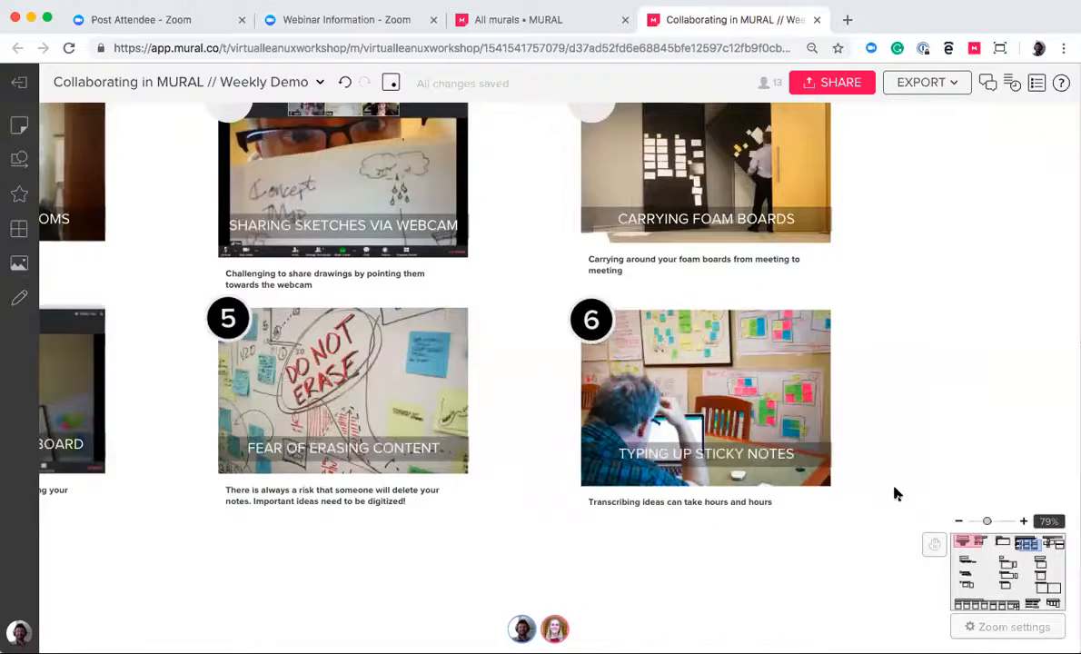
# Examine the device diagram and testimonials in the WHAT IS MURAL? section, followed by the layout of the whole mural
pyautogui.scroll(-7, 894, 489)
pyautogui.hscroll(6, 801, 376)
pyautogui.scroll(1, 801, 374)
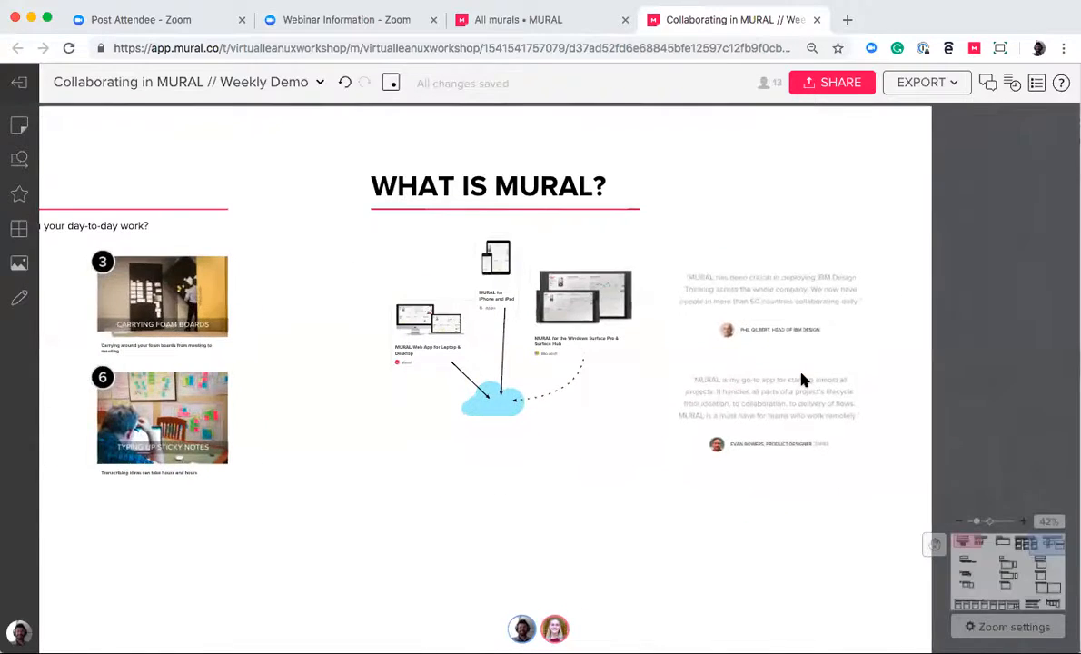
pyautogui.scroll(5, 801, 379)
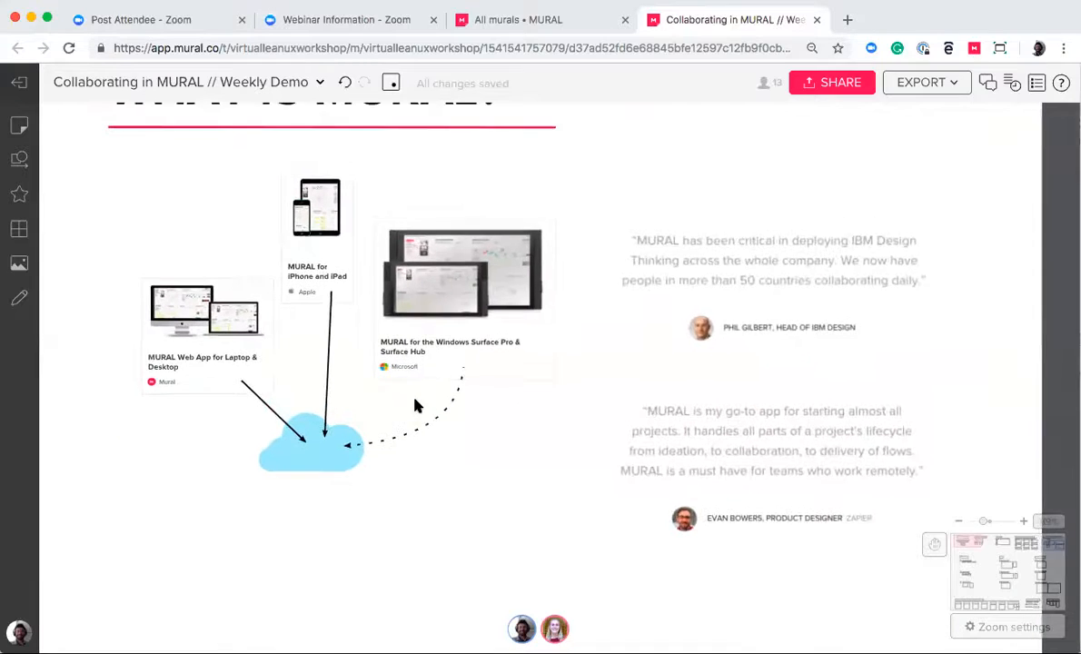
pyautogui.scroll(1, 417, 405)
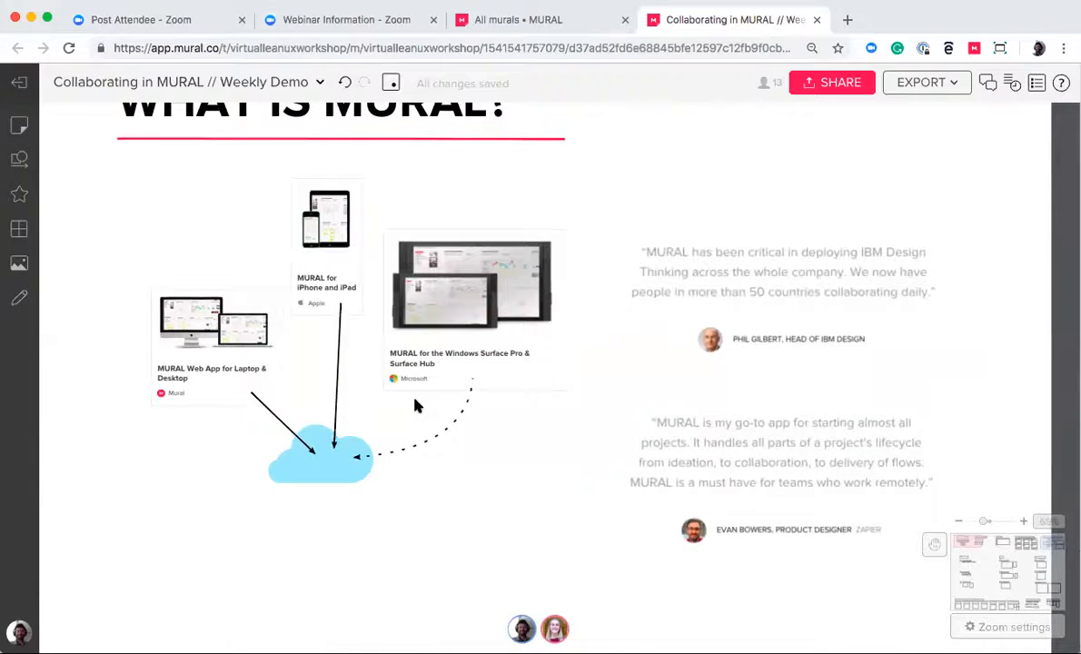
pyautogui.scroll(-8, 483, 491)
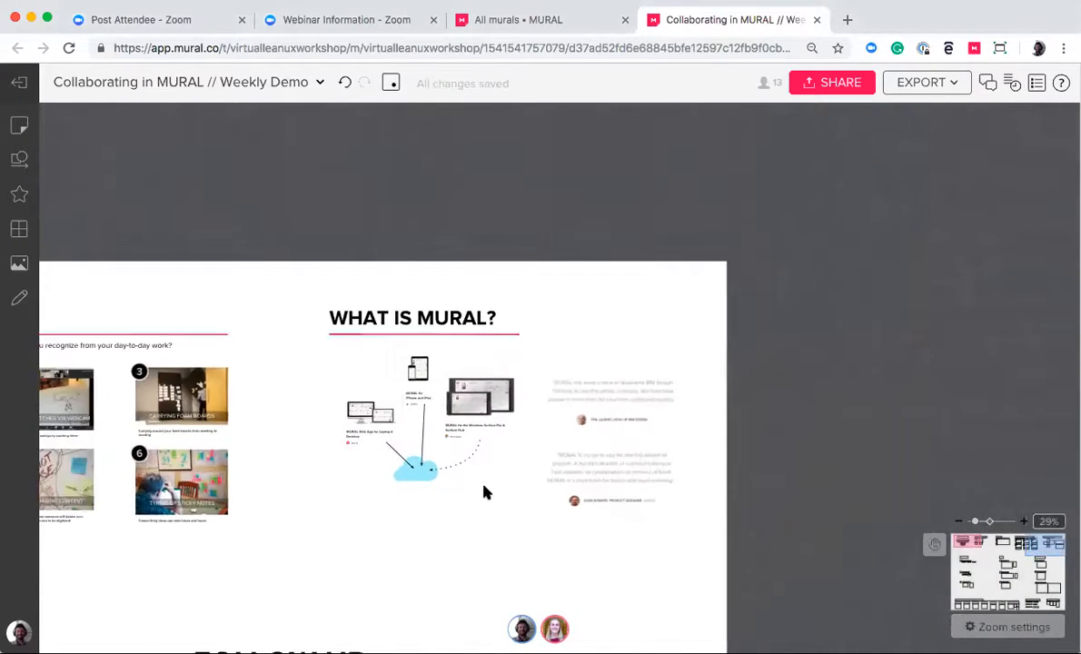
pyautogui.scroll(-3, 484, 491)
pyautogui.hscroll(-3, 483, 491)
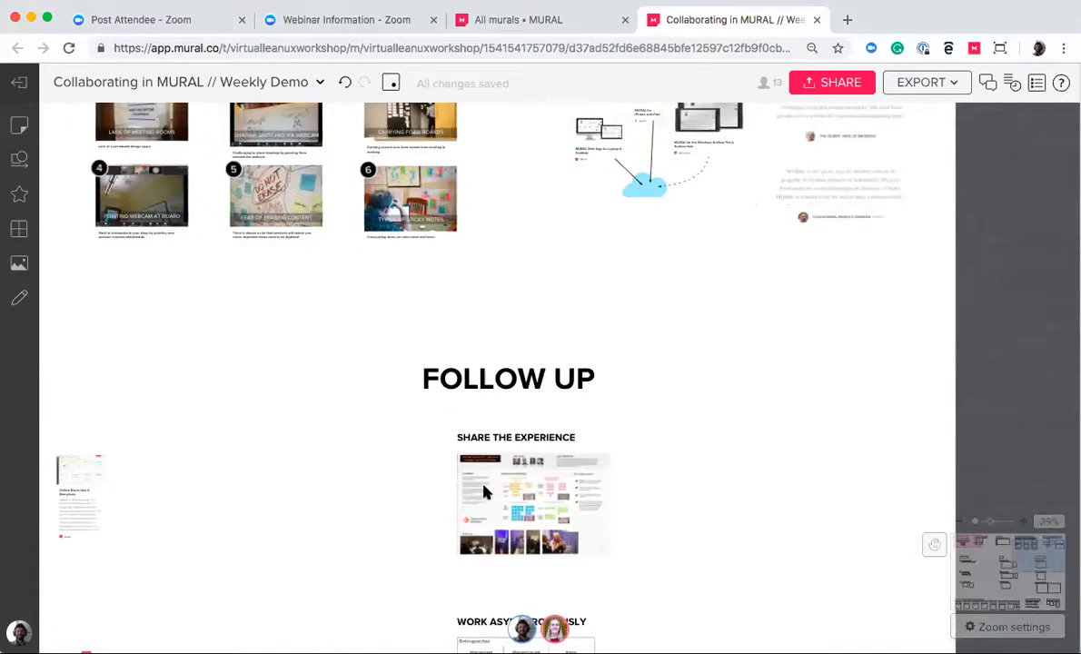
pyautogui.scroll(-5, 483, 491)
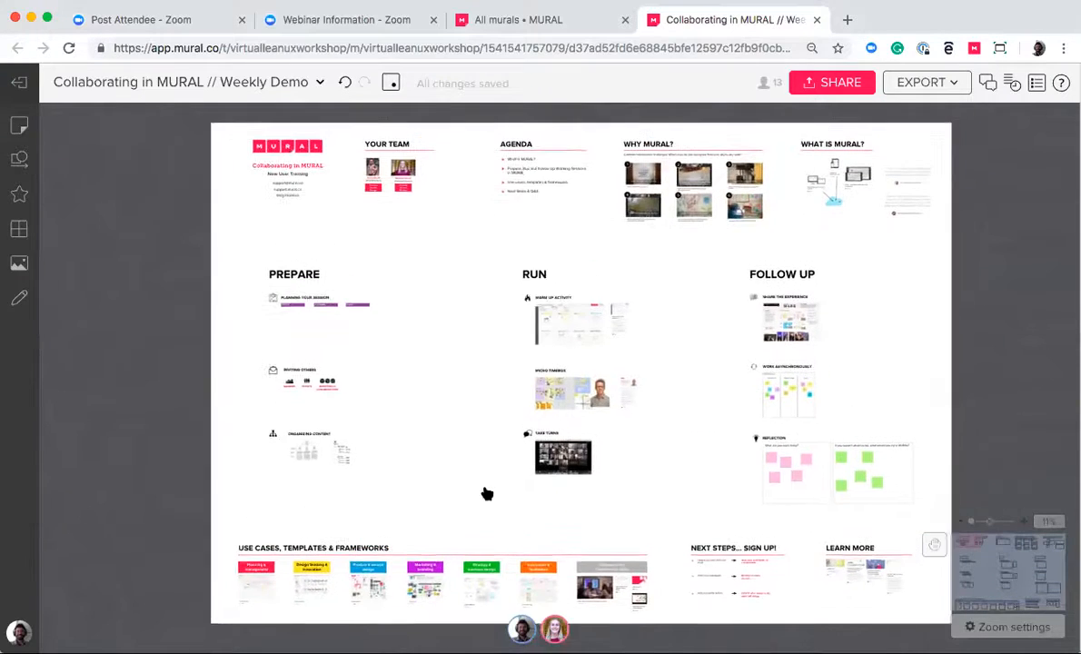
pyautogui.hscroll(1, 297, 194)
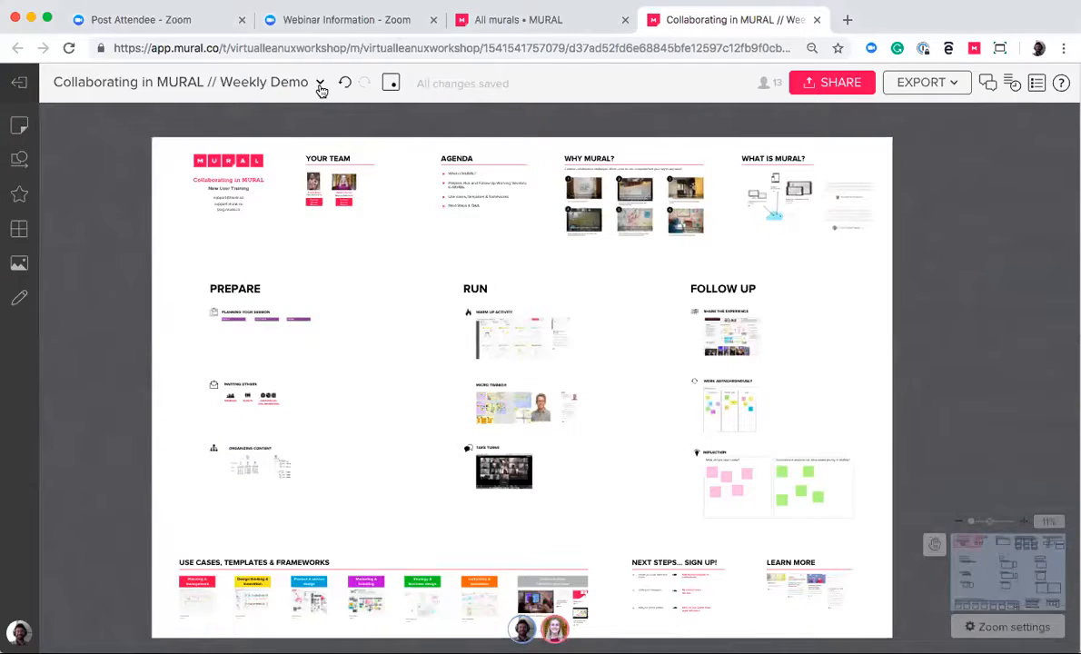
# Resize the mural to Vertical 3x (9216 x 18711 px) and inspect the extended canvas
pyautogui.click(319, 85)
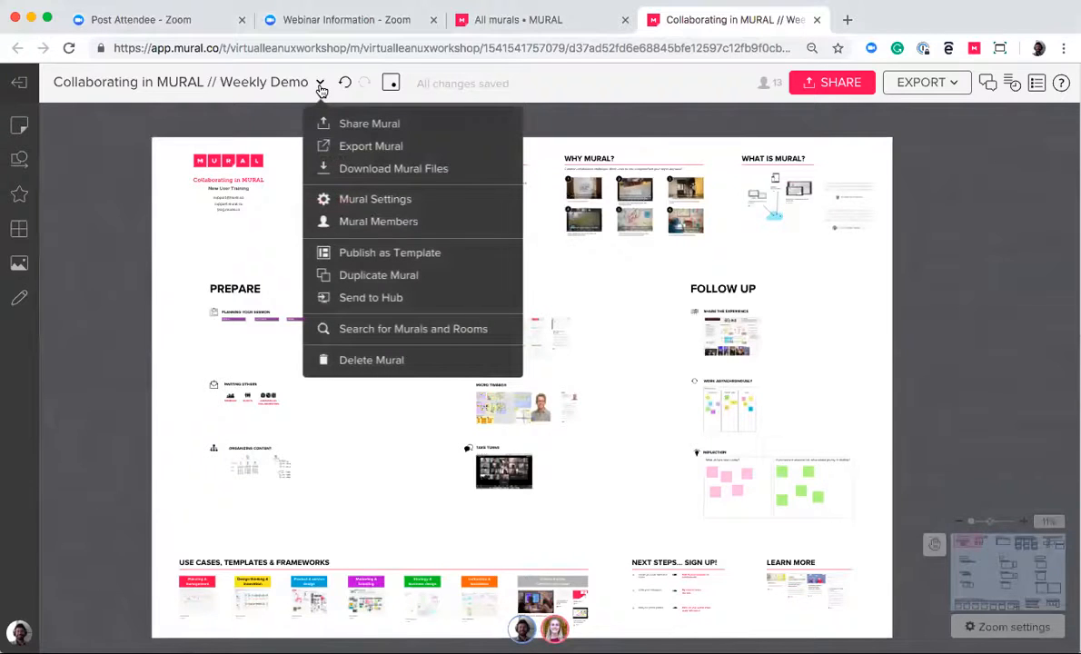
pyautogui.click(370, 198)
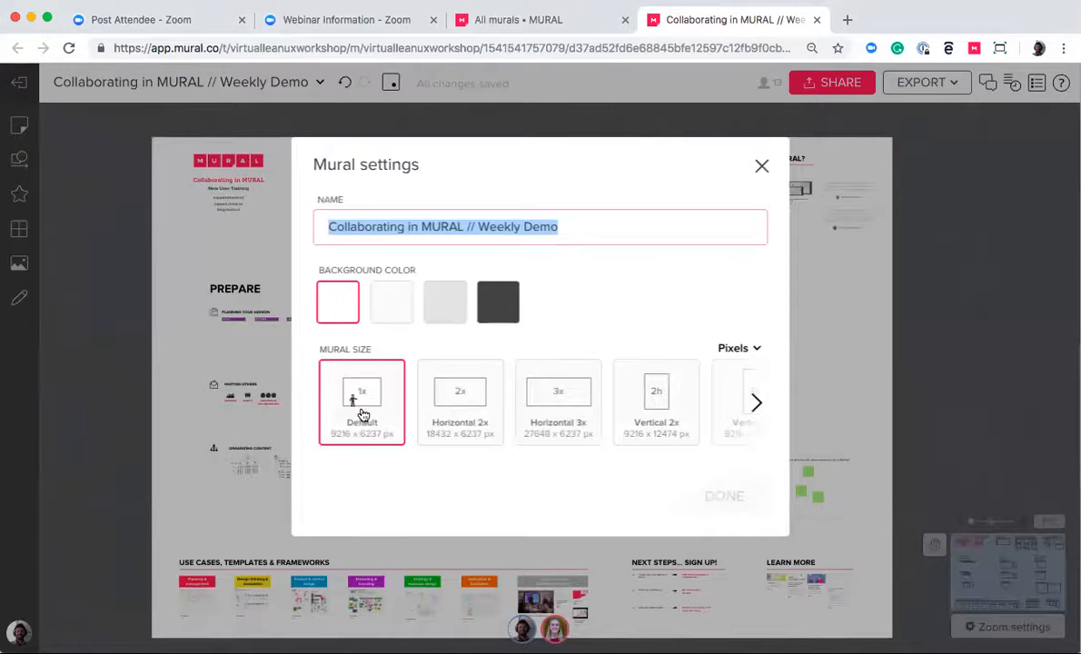
pyautogui.click(459, 404)
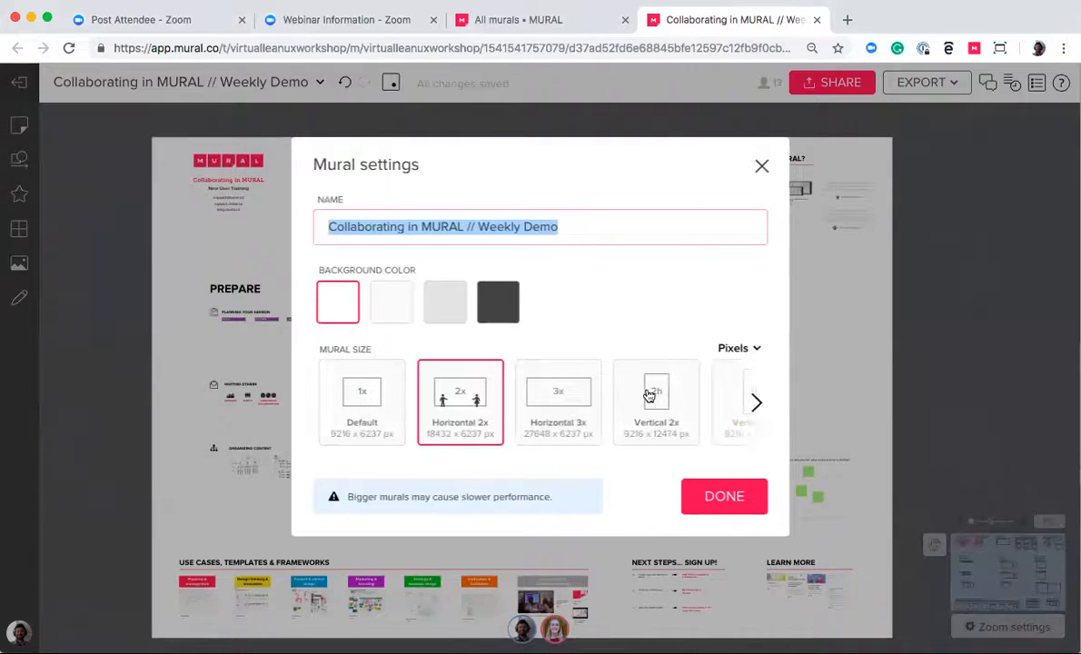
pyautogui.click(757, 402)
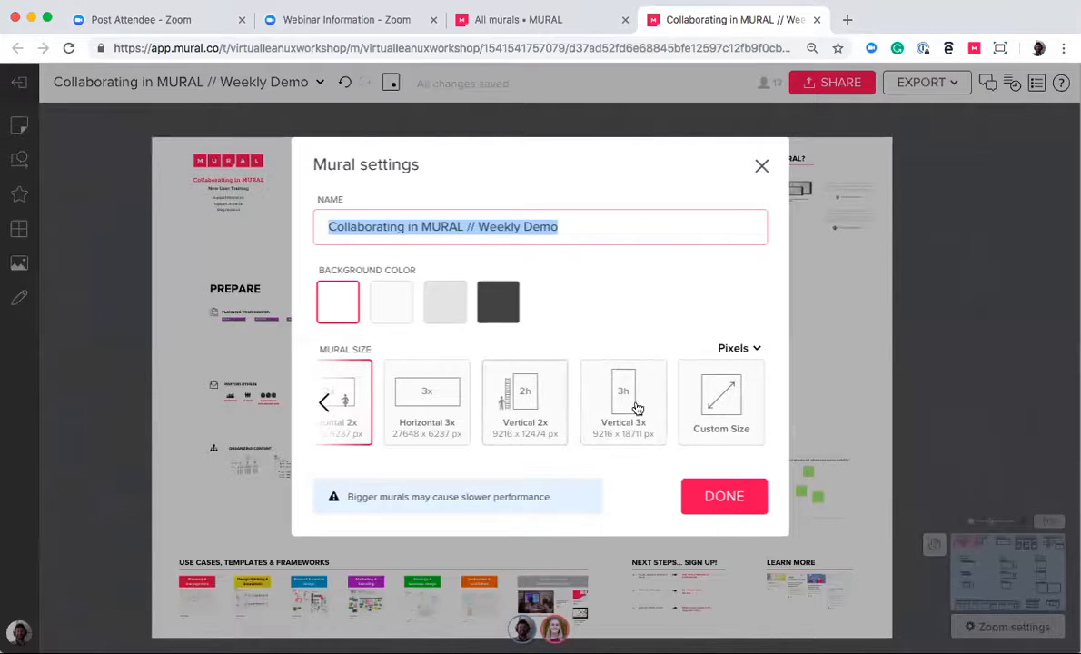
pyautogui.click(711, 425)
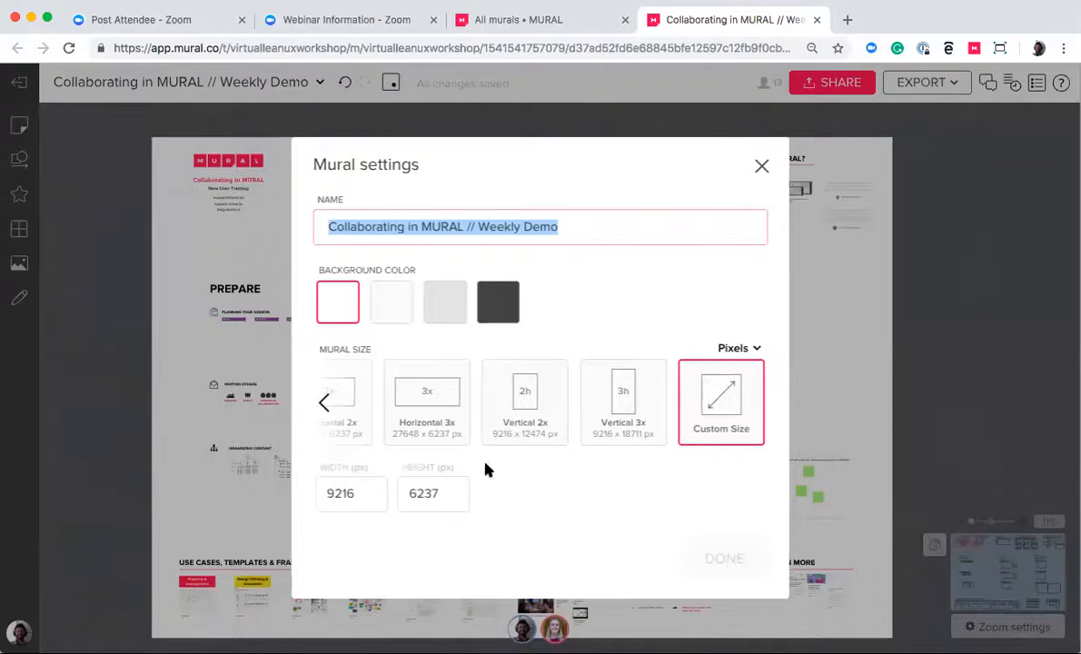
pyautogui.click(623, 409)
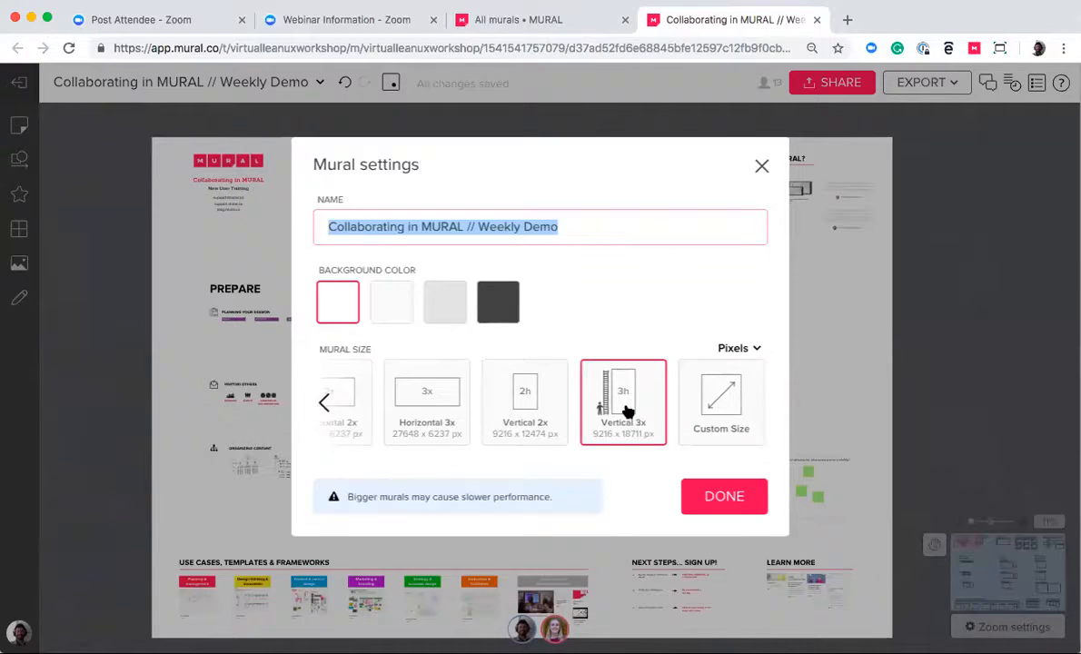
pyautogui.click(740, 511)
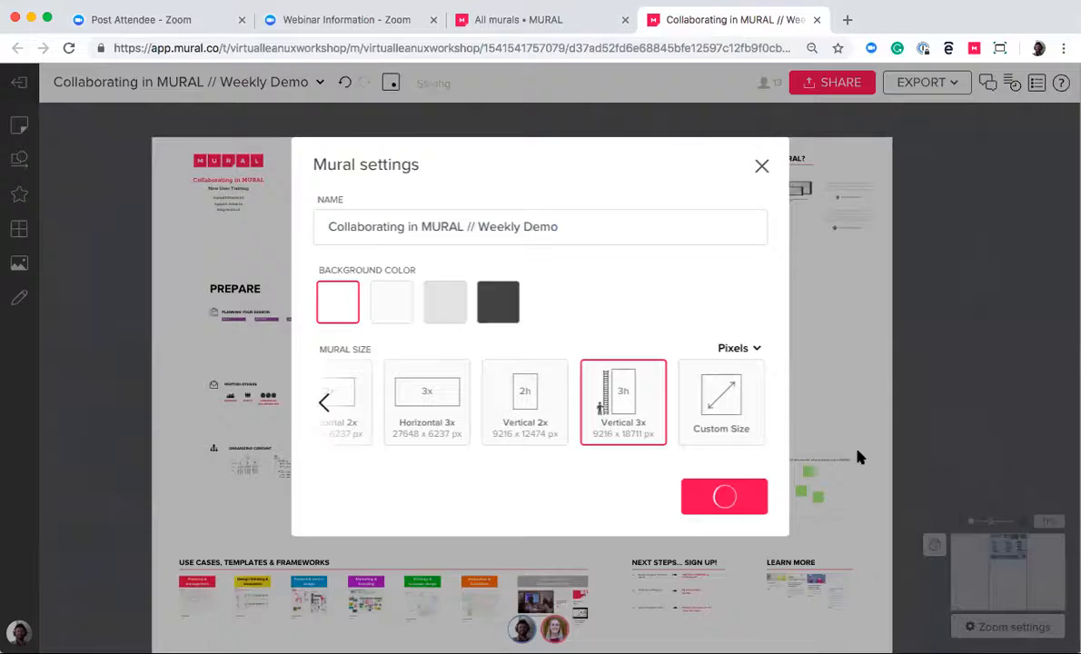
pyautogui.scroll(-12, 860, 458)
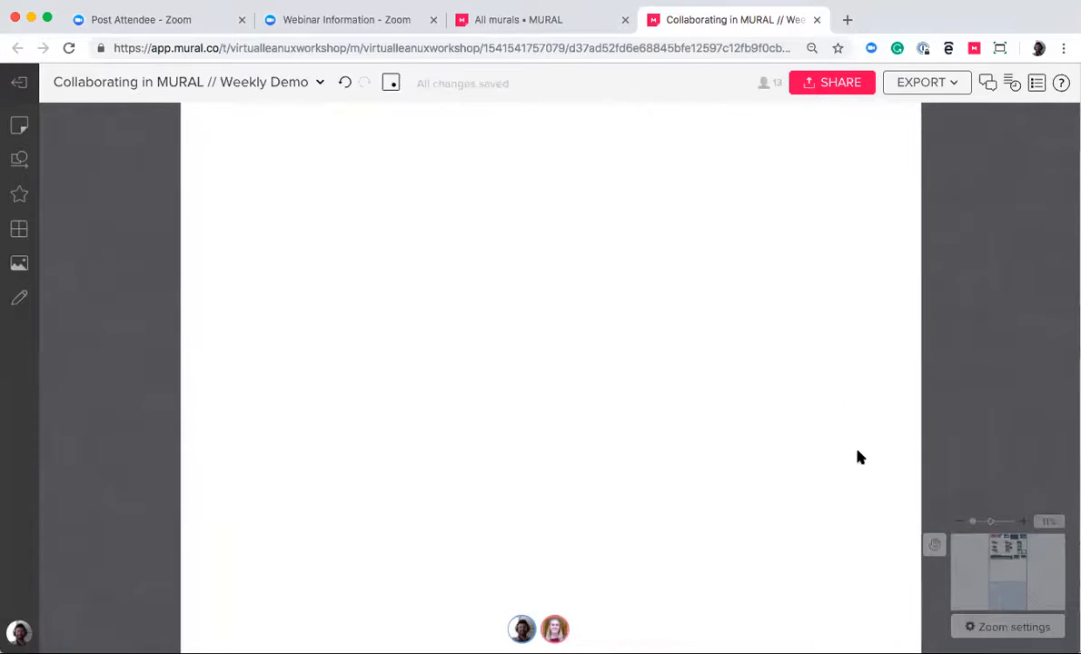
pyautogui.scroll(10, 860, 458)
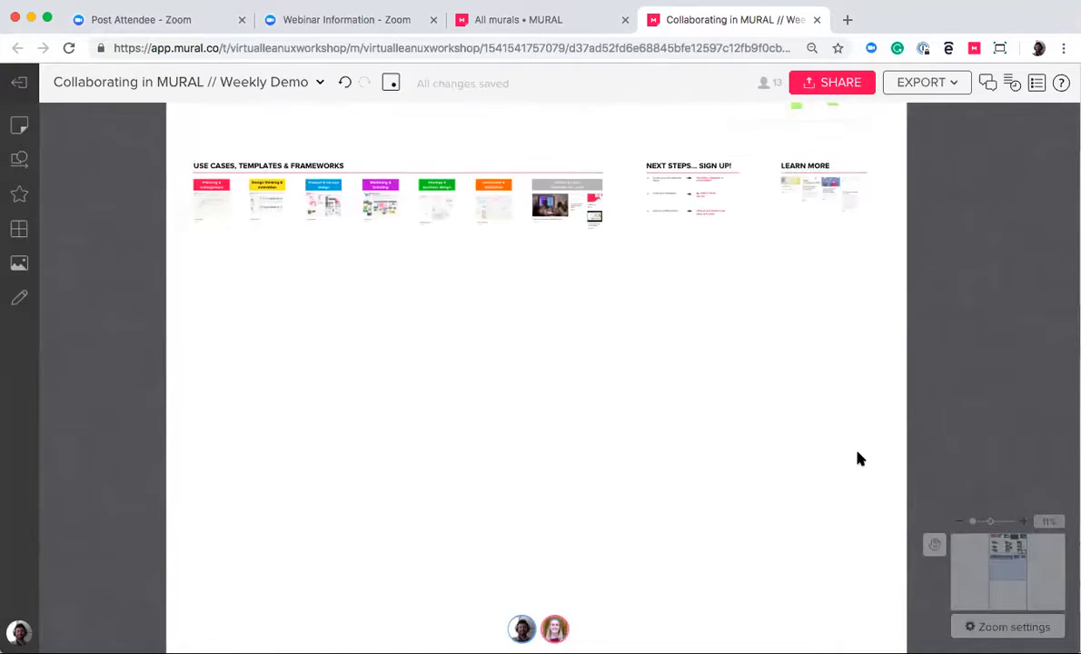
pyautogui.scroll(2, 860, 459)
pyautogui.scroll(10, 811, 434)
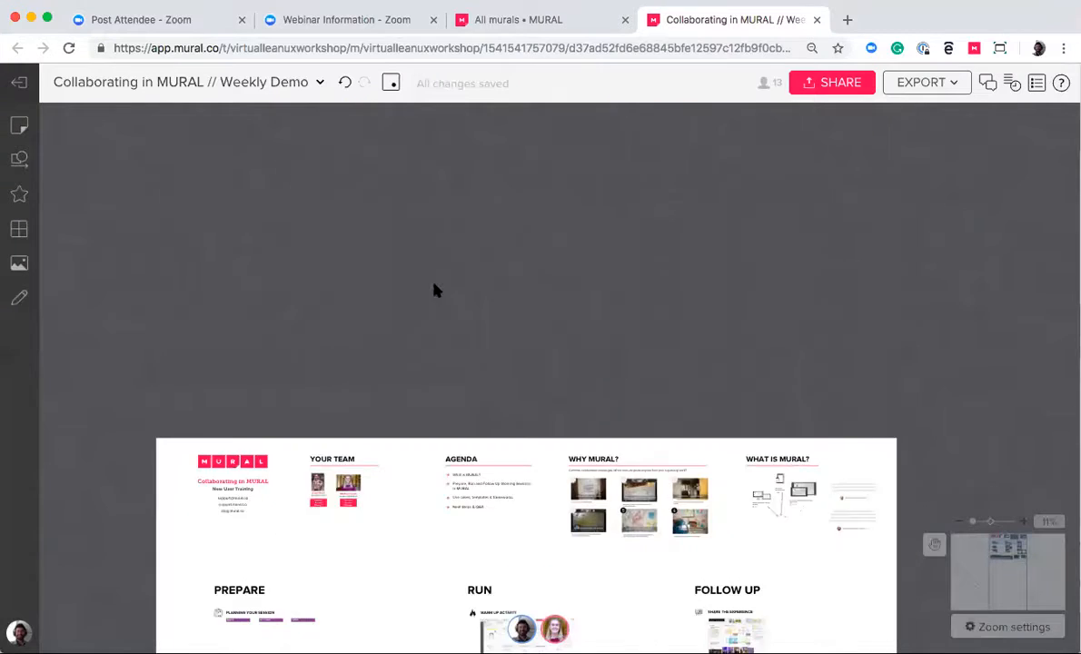
# Set the mural size back to Default (9216 x 6237 px) in the mural settings
pyautogui.click(320, 82)
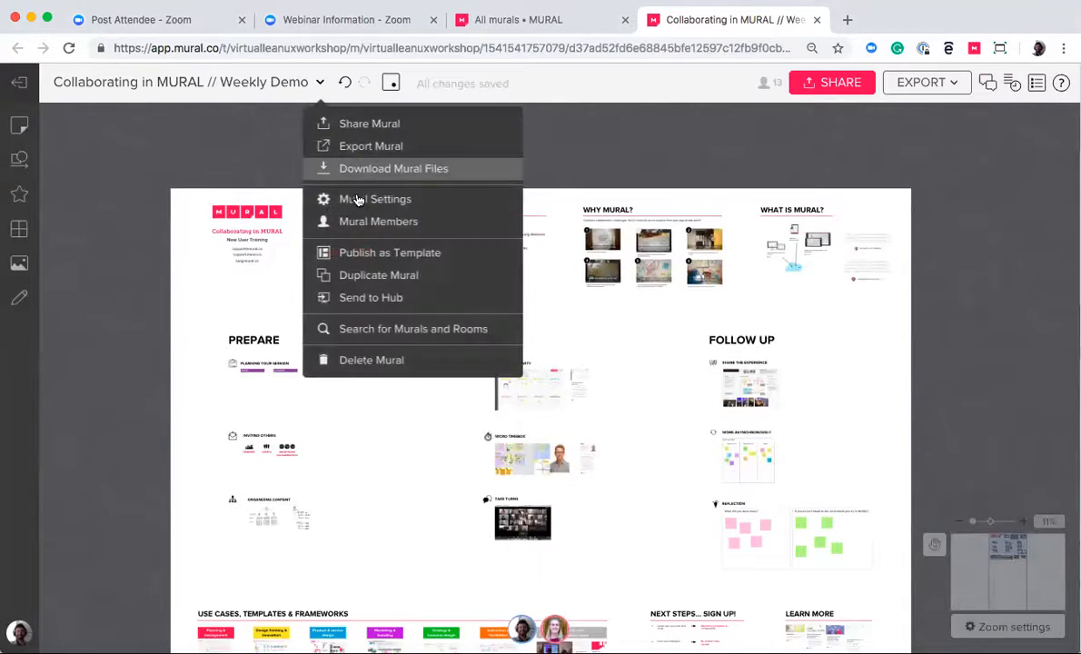
pyautogui.click(358, 199)
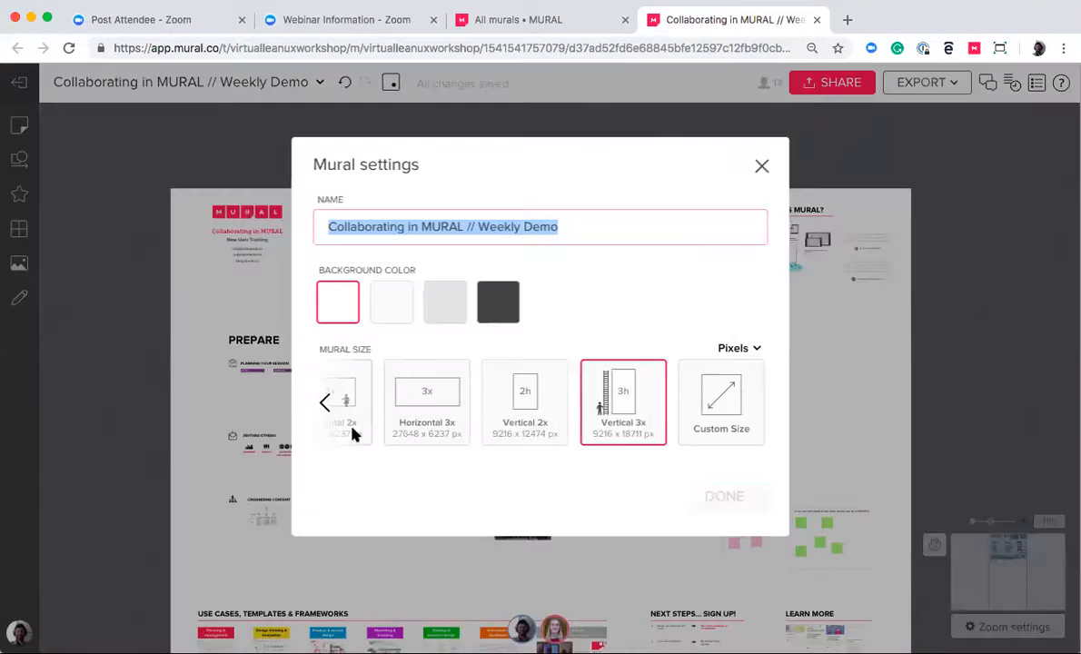
pyautogui.click(325, 403)
pyautogui.click(353, 416)
pyautogui.click(707, 503)
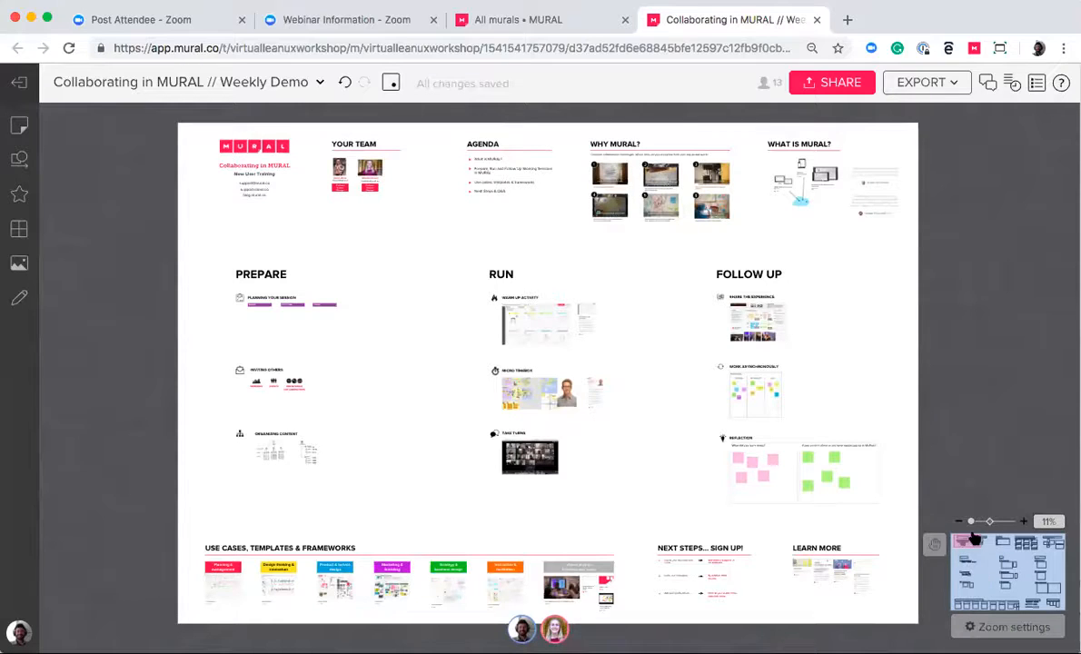
# Turn on Move mode and pan around the mural canvas
pyautogui.moveTo(970, 525); pyautogui.dragTo(874, 527)
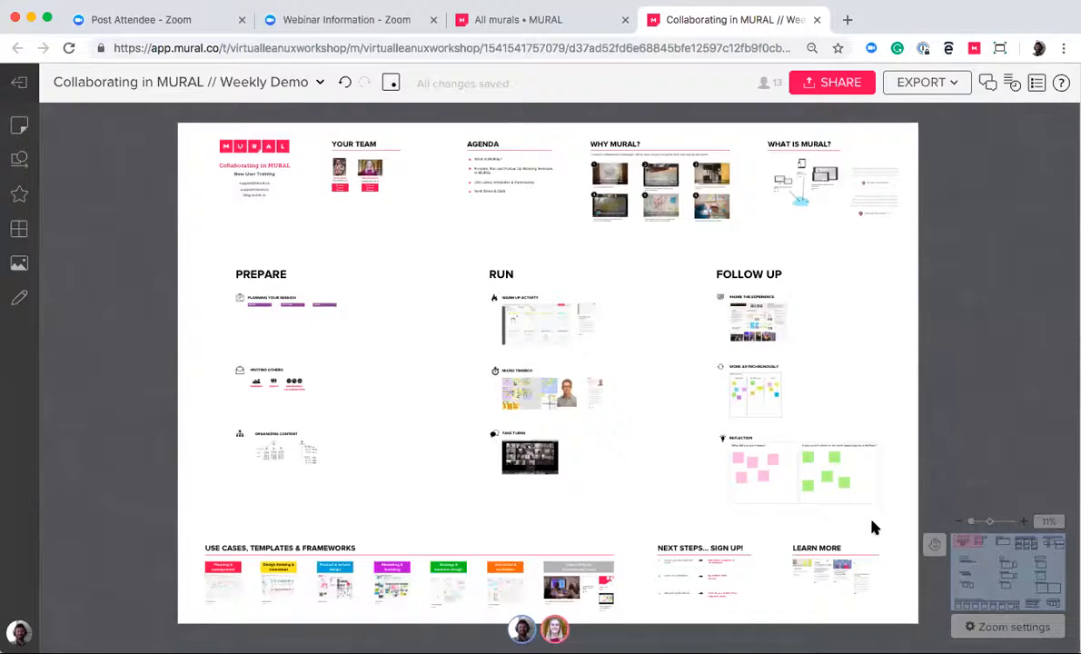
pyautogui.click(935, 547)
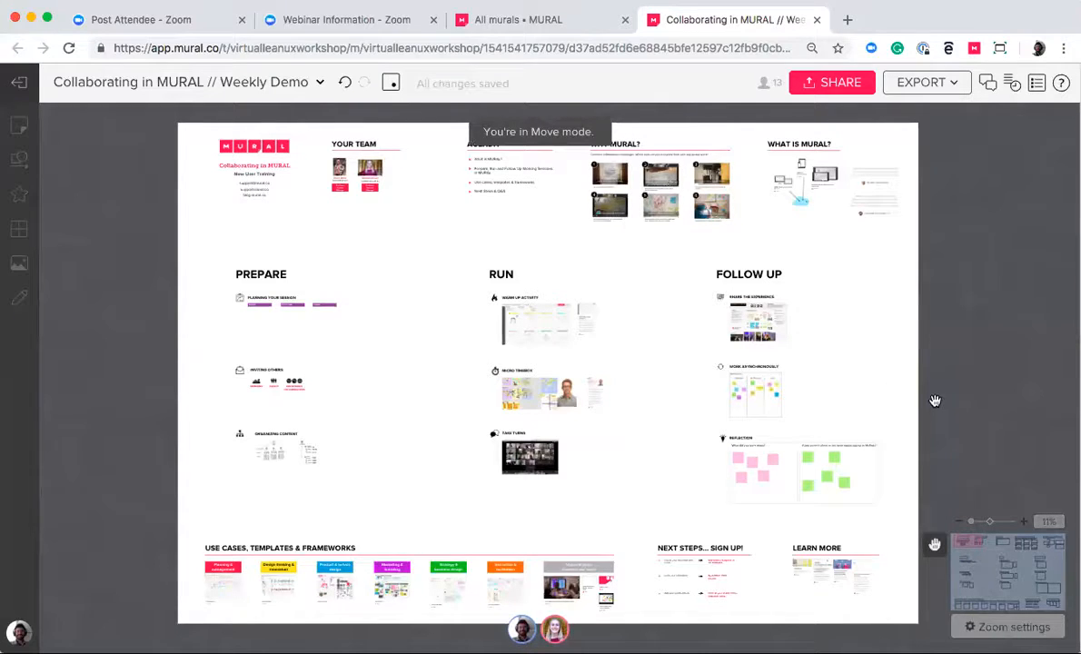
pyautogui.moveTo(747, 316)
pyautogui.mouseDown()
pyautogui.moveTo(796, 316)
pyautogui.moveTo(715, 328)
pyautogui.moveTo(737, 329)
pyautogui.mouseUp()
pyautogui.hscroll(1, 737, 329)
pyautogui.scroll(1, 738, 329)
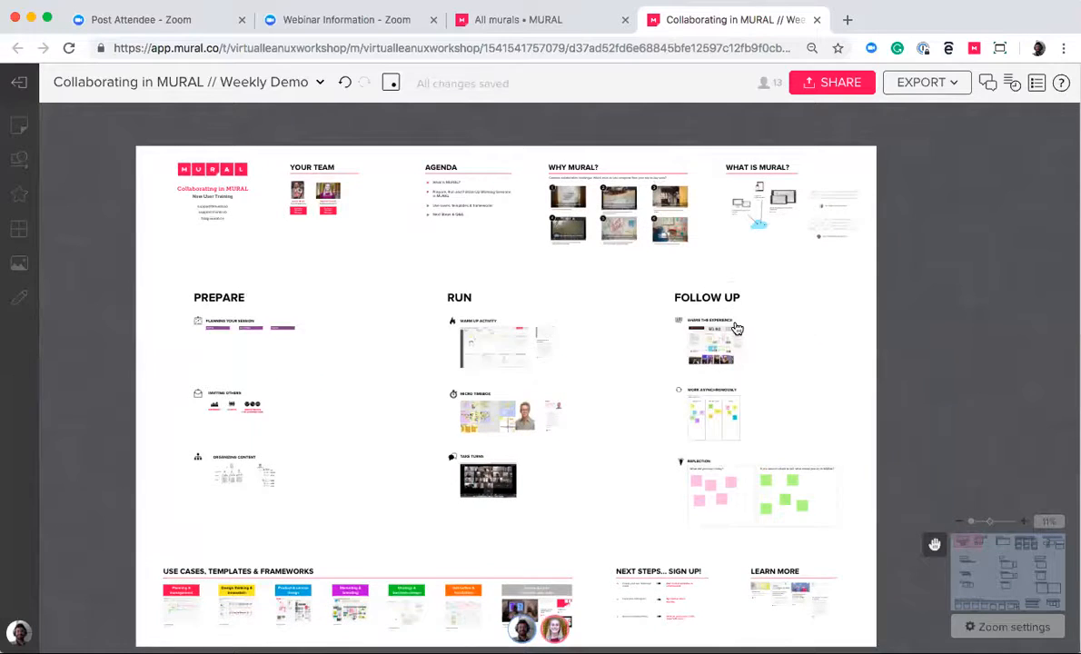
pyautogui.hscroll(-1, 737, 329)
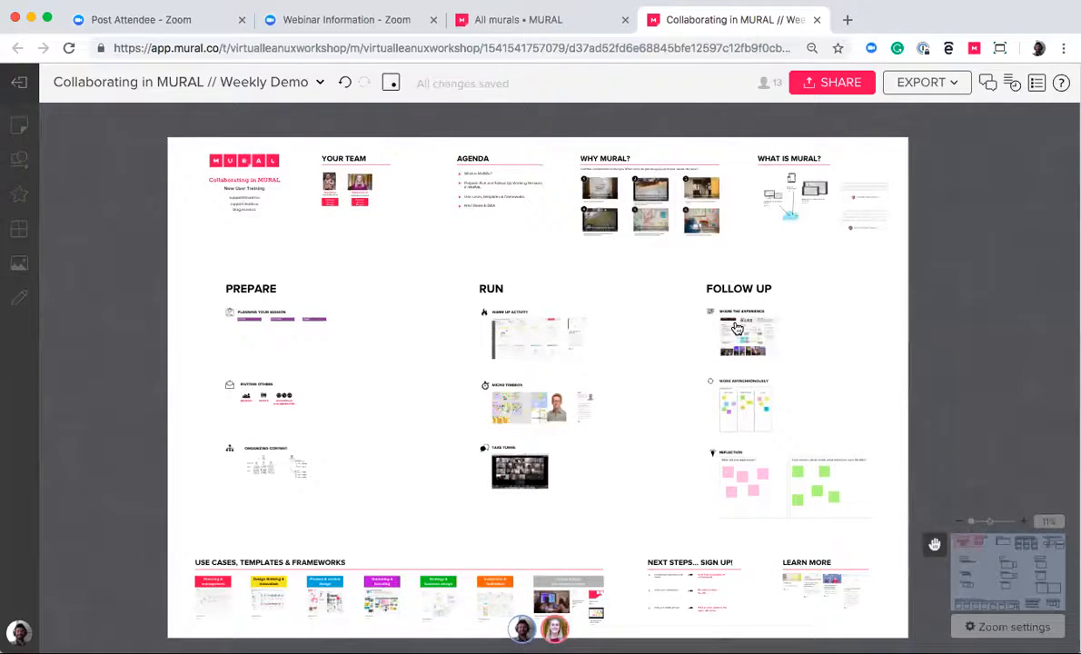
pyautogui.moveTo(555, 371); pyautogui.dragTo(567, 360)
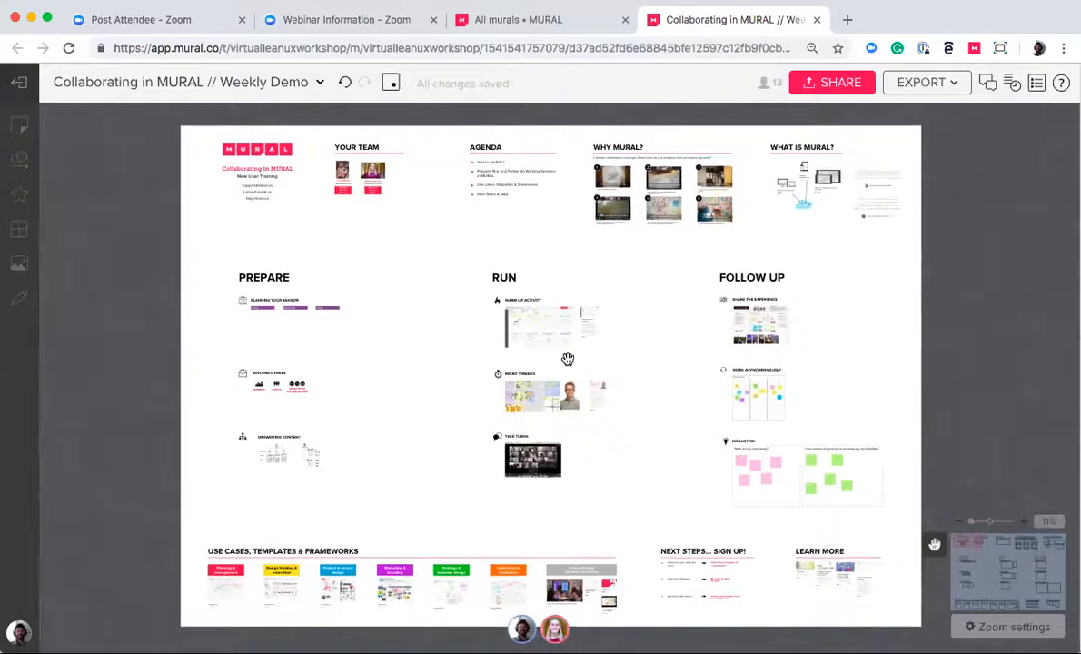
pyautogui.click(966, 555)
pyautogui.moveTo(869, 578); pyautogui.dragTo(928, 592)
# Try Mouse mode in the navigation settings, switch back to Trackpad mode and close the settings
pyautogui.click(992, 636)
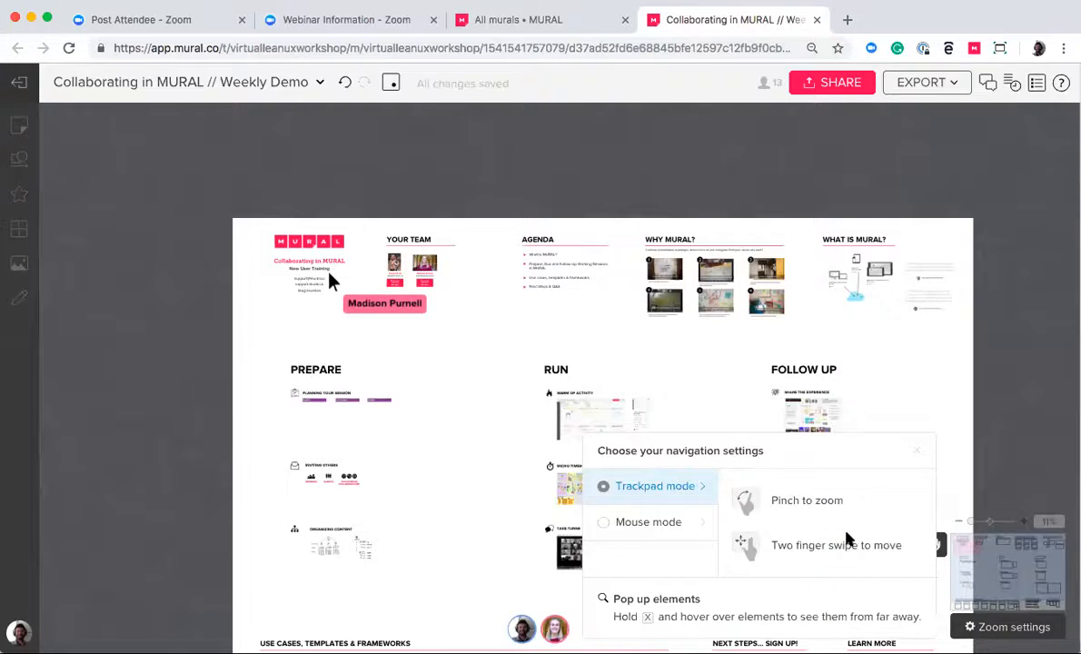
pyautogui.click(638, 522)
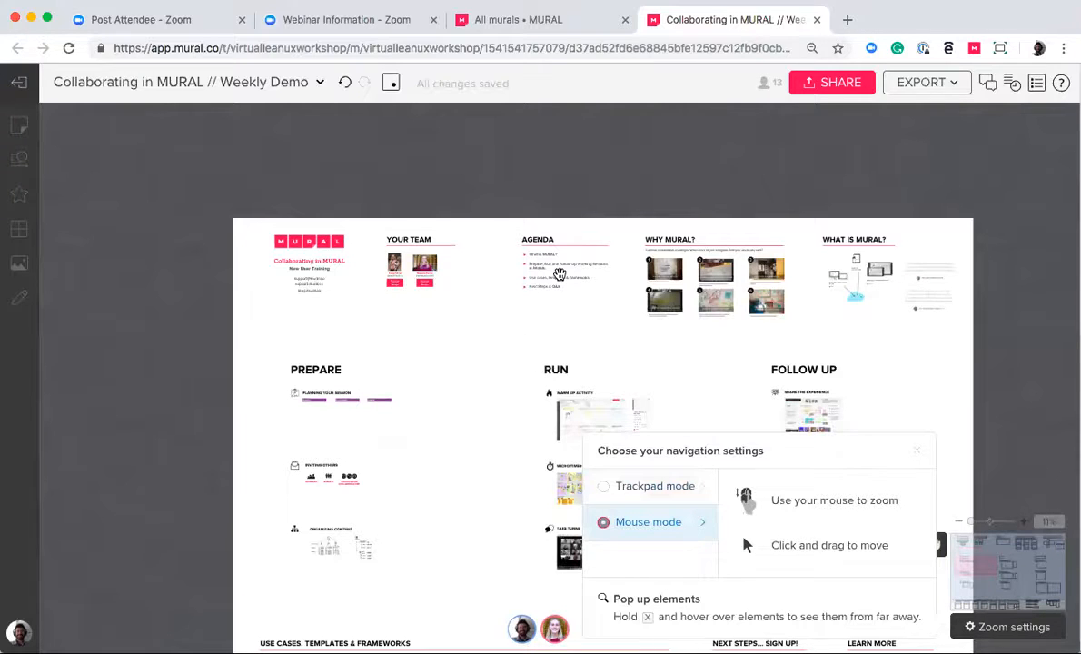
pyautogui.press('x')
pyautogui.click(695, 488)
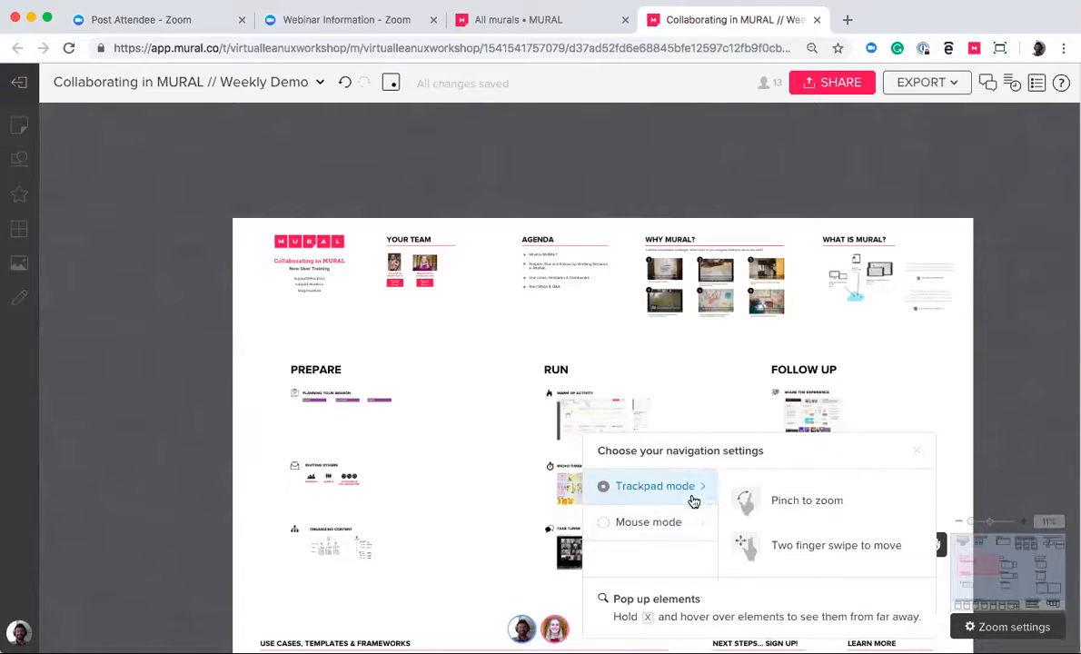
pyautogui.click(959, 469)
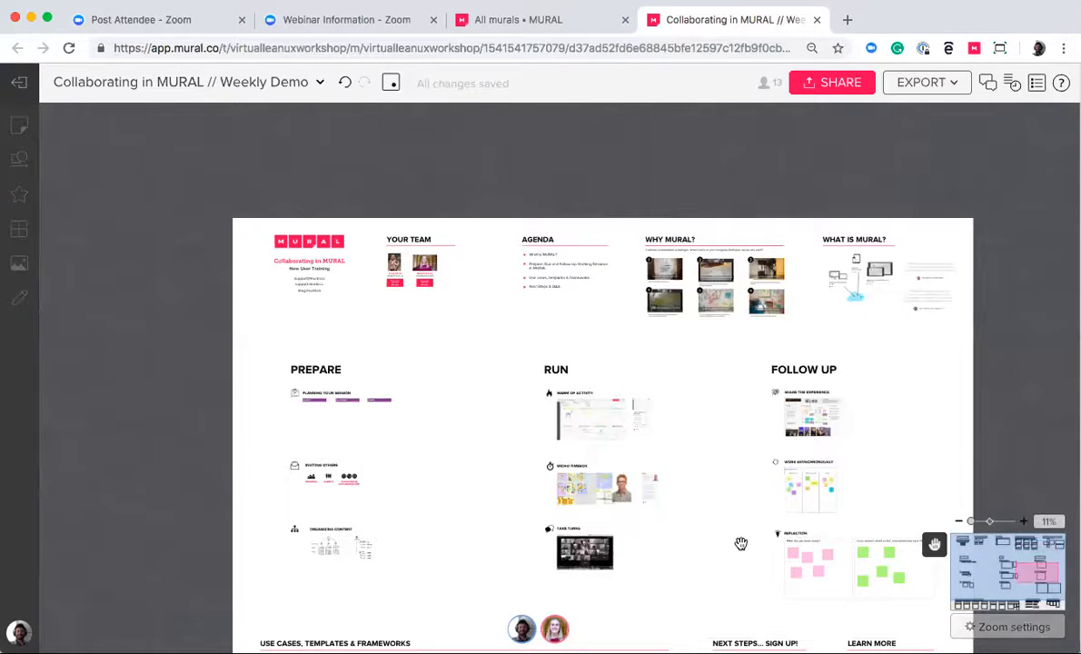
# Navigate around the mural by zooming, panning and moving the minimap view, finishing on the Prepare section
pyautogui.scroll(-1, 801, 502)
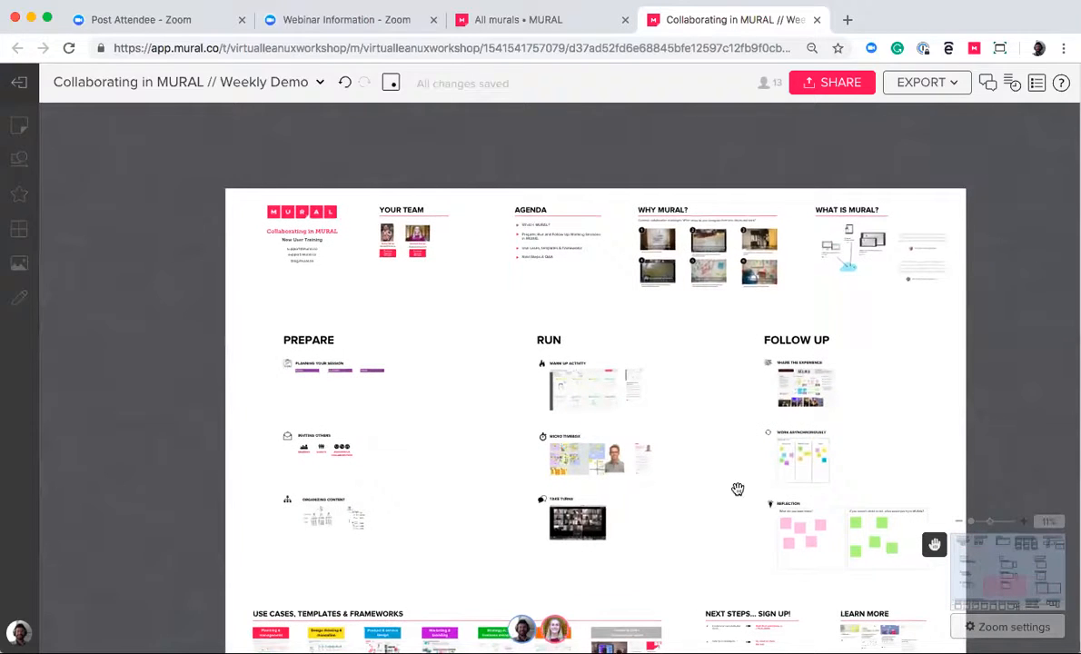
pyautogui.scroll(10, 618, 410)
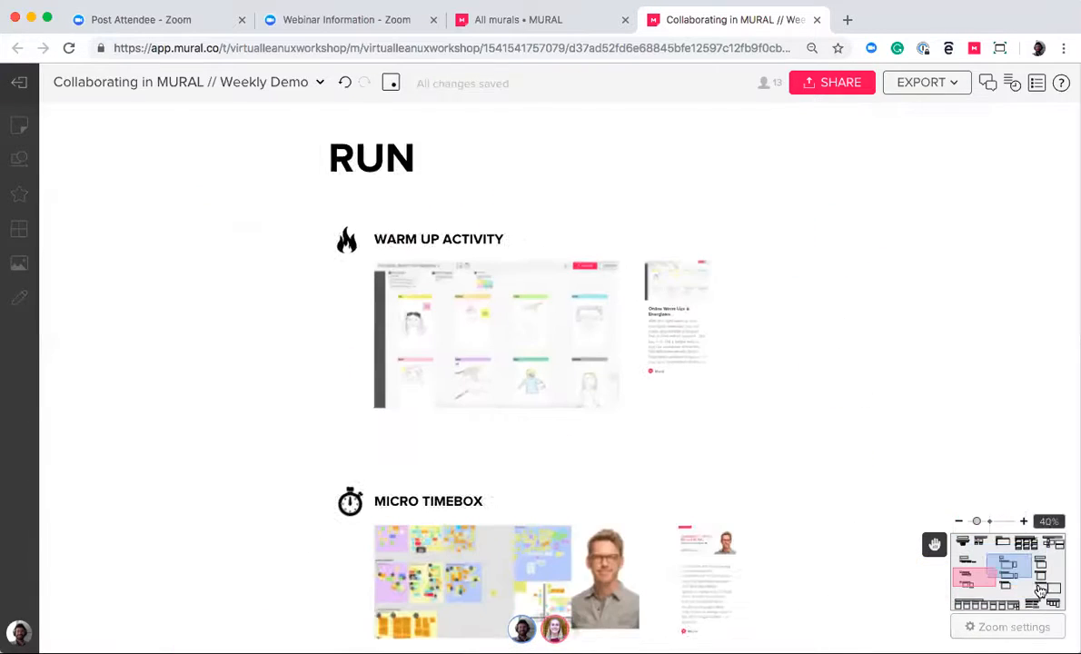
pyautogui.moveTo(1007, 566)
pyautogui.mouseDown()
pyautogui.moveTo(958, 547)
pyautogui.moveTo(968, 606)
pyautogui.moveTo(1048, 602)
pyautogui.moveTo(1053, 581)
pyautogui.moveTo(1034, 545)
pyautogui.moveTo(1004, 573)
pyautogui.mouseUp()
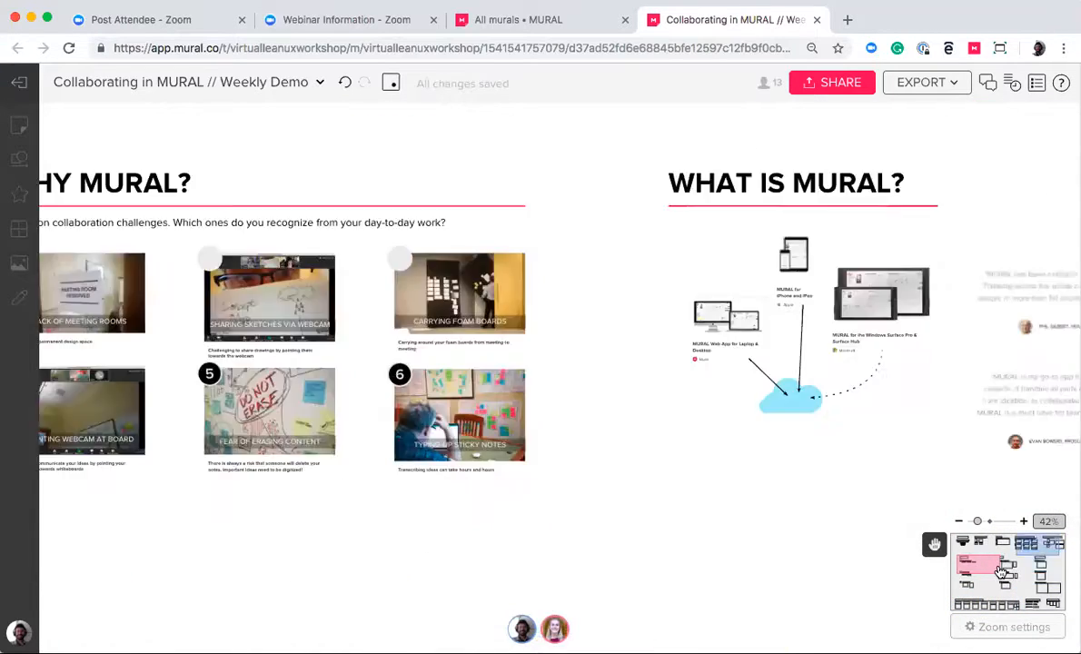
pyautogui.scroll(-10, 749, 386)
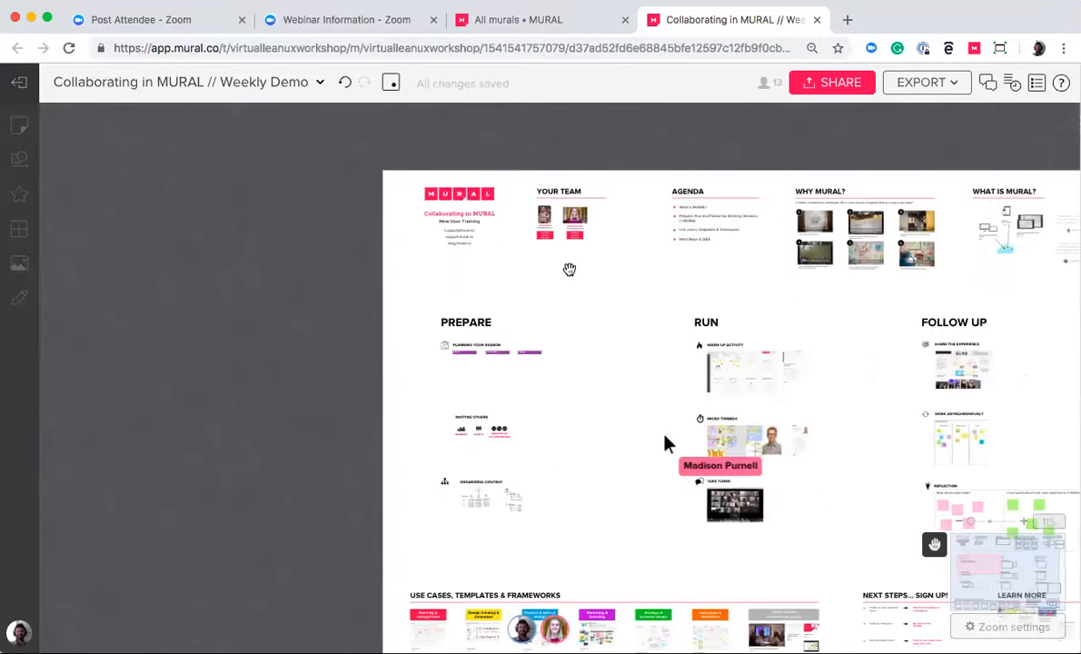
pyautogui.moveTo(570, 270); pyautogui.dragTo(444, 327)
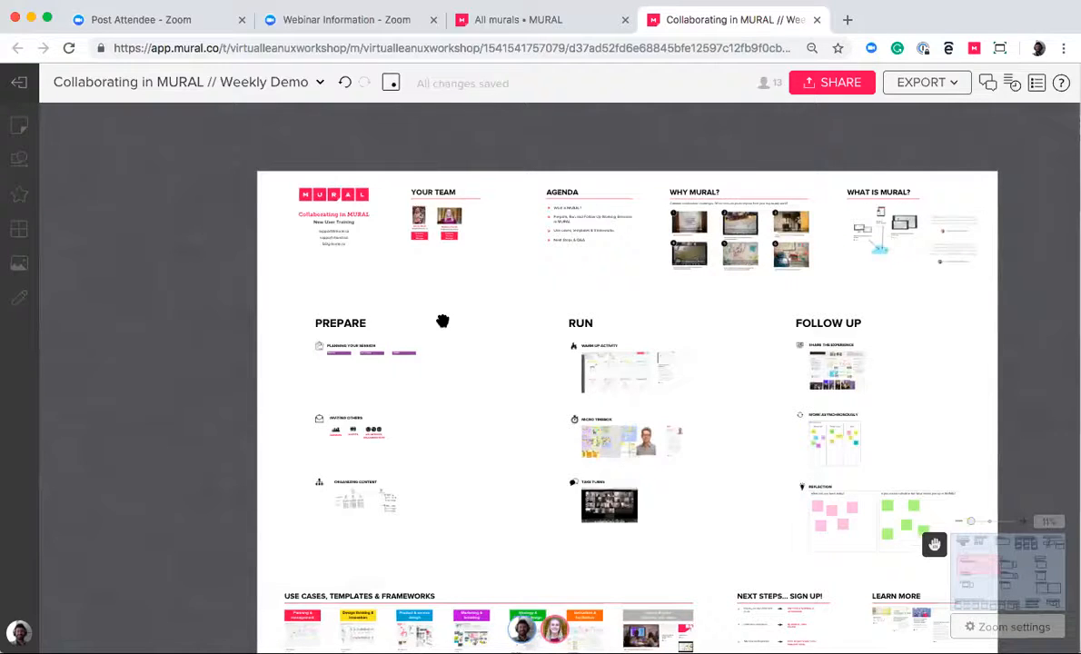
pyautogui.scroll(5, 443, 321)
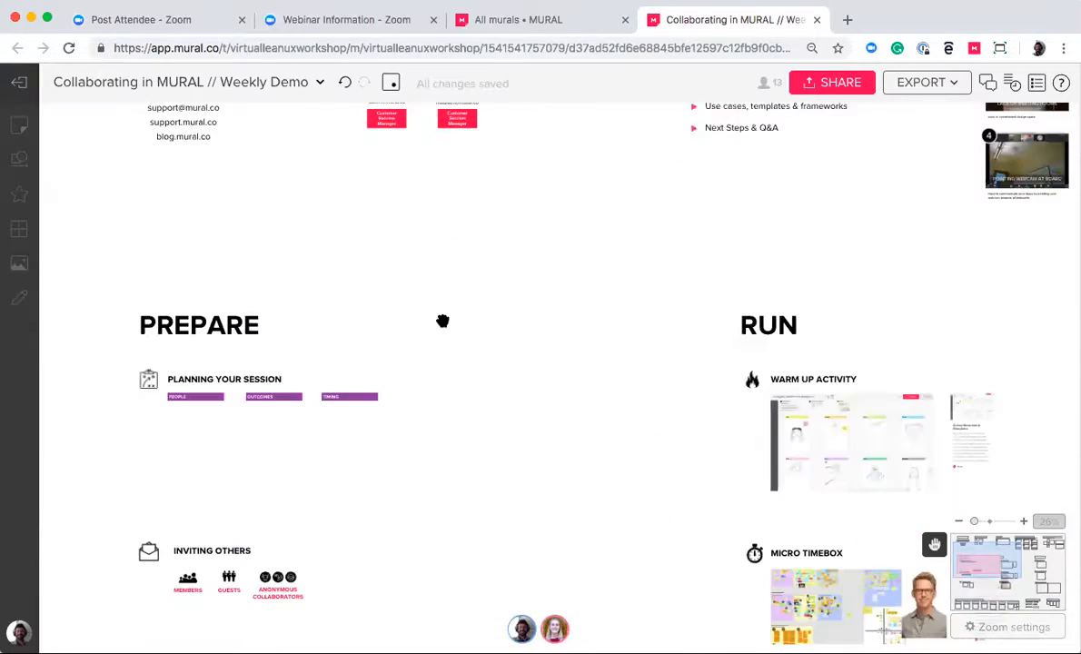
pyautogui.scroll(-1, 443, 321)
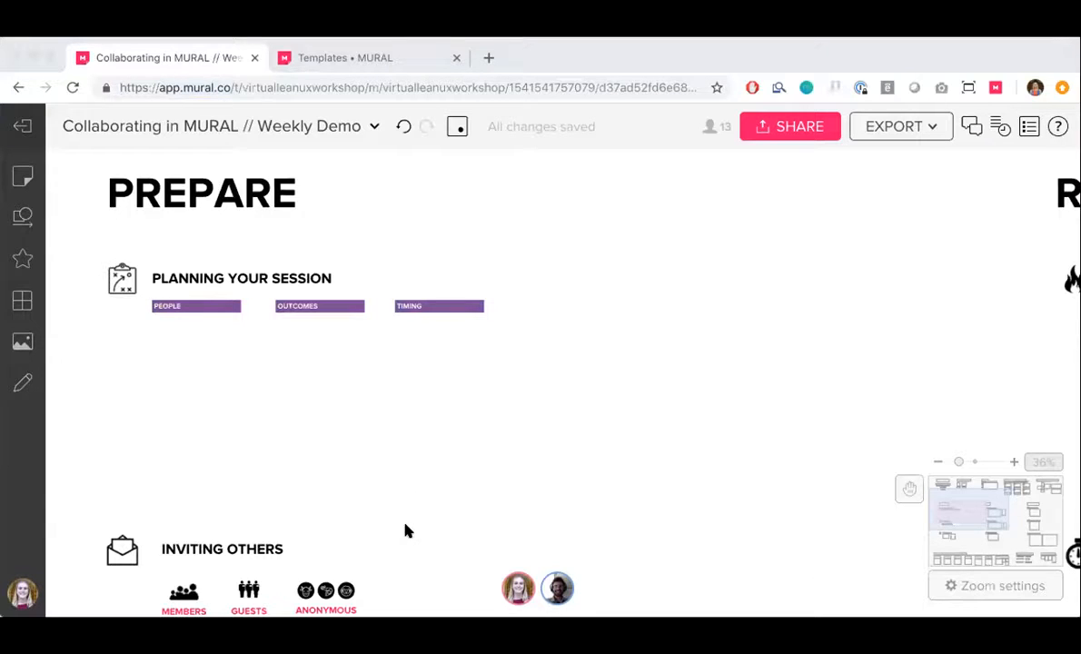
# Add a yellow sticky note reading "6 people" under the People heading of Planning Your Session
pyautogui.click(550, 455)
pyautogui.press('super+l')
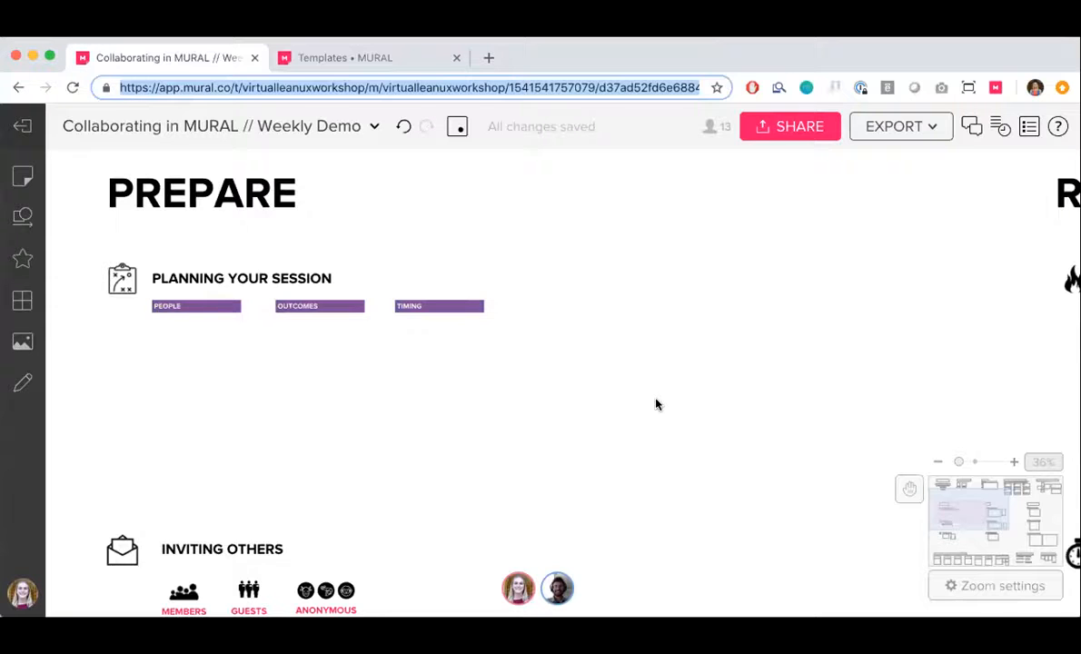
pyautogui.hscroll(-1, 657, 404)
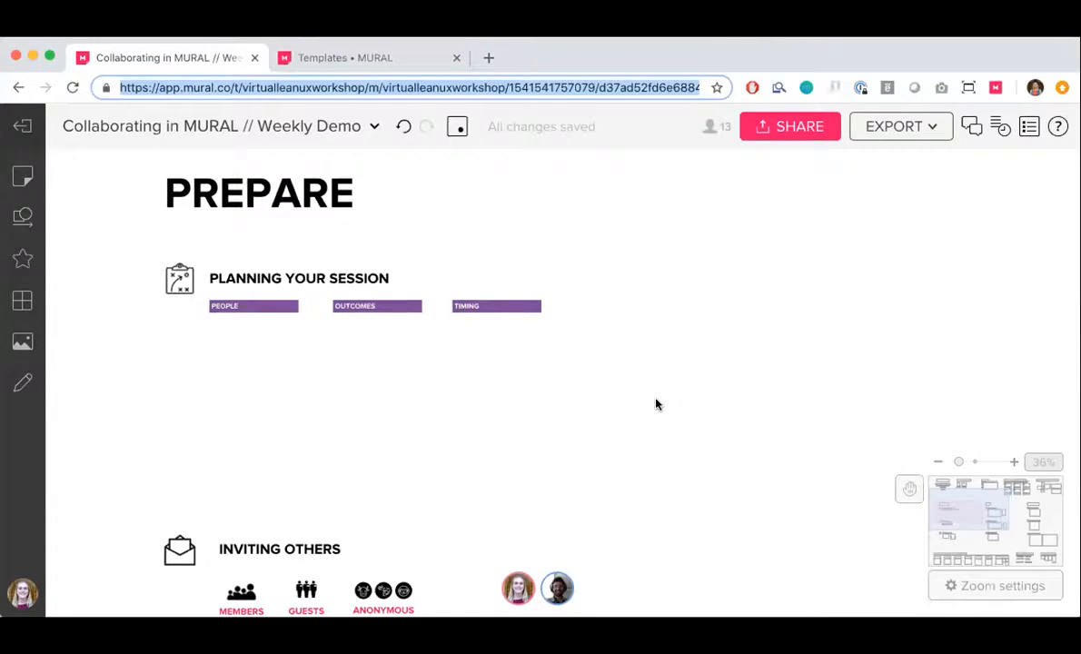
pyautogui.scroll(-1, 273, 485)
pyautogui.hscroll(-1, 272, 484)
pyautogui.scroll(1, 272, 484)
pyautogui.scroll(-1, 272, 484)
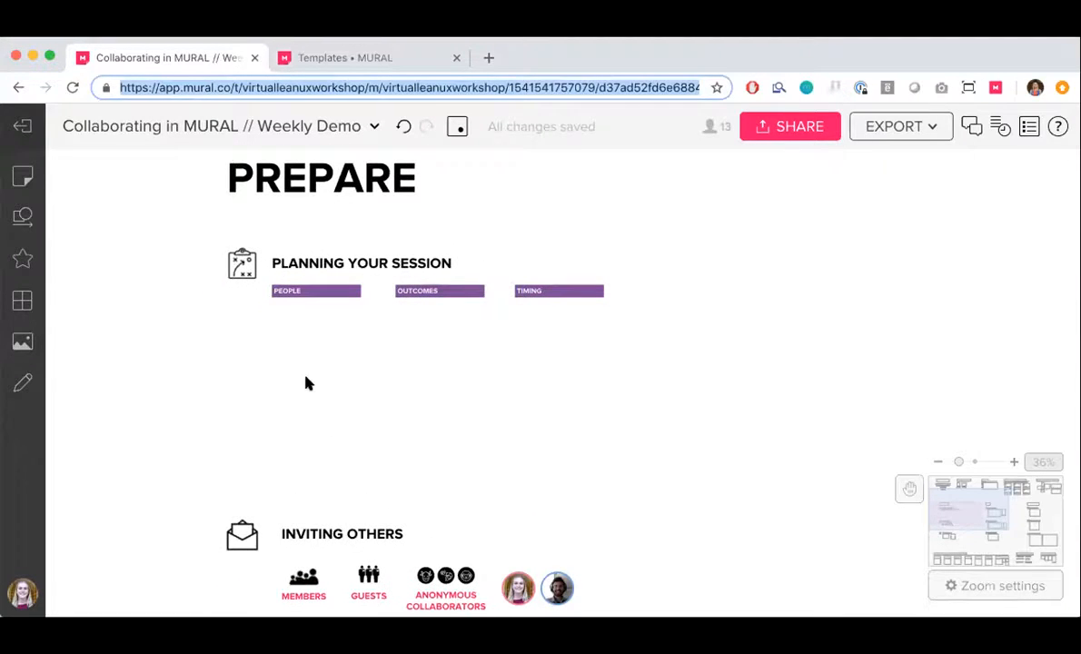
pyautogui.doubleClick(284, 319)
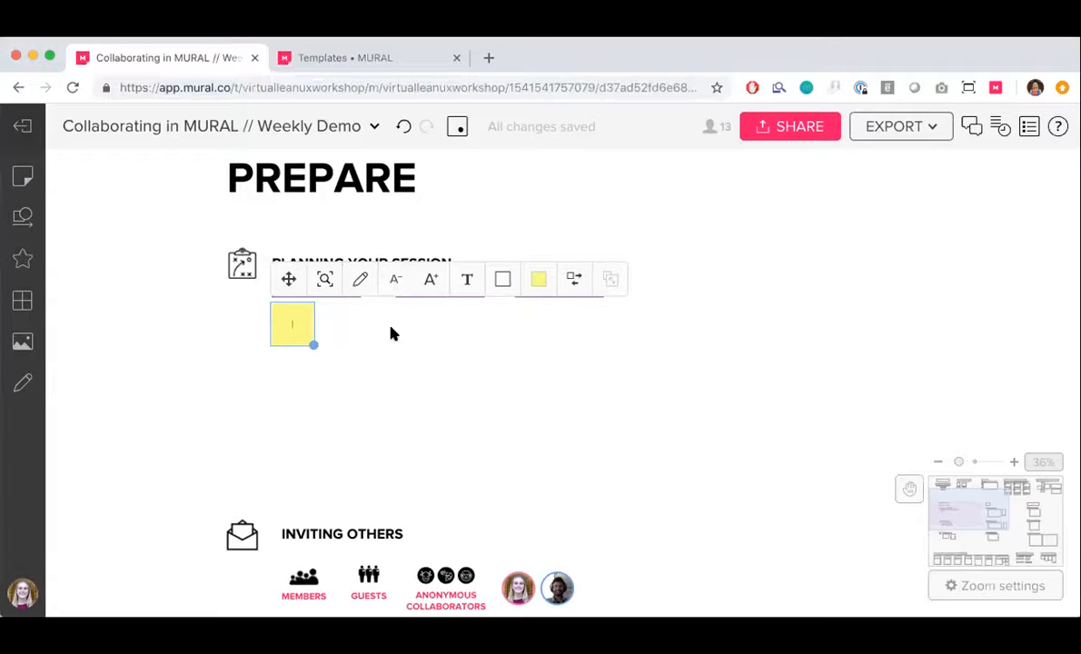
pyautogui.write('6 people')
pyautogui.click(442, 413)
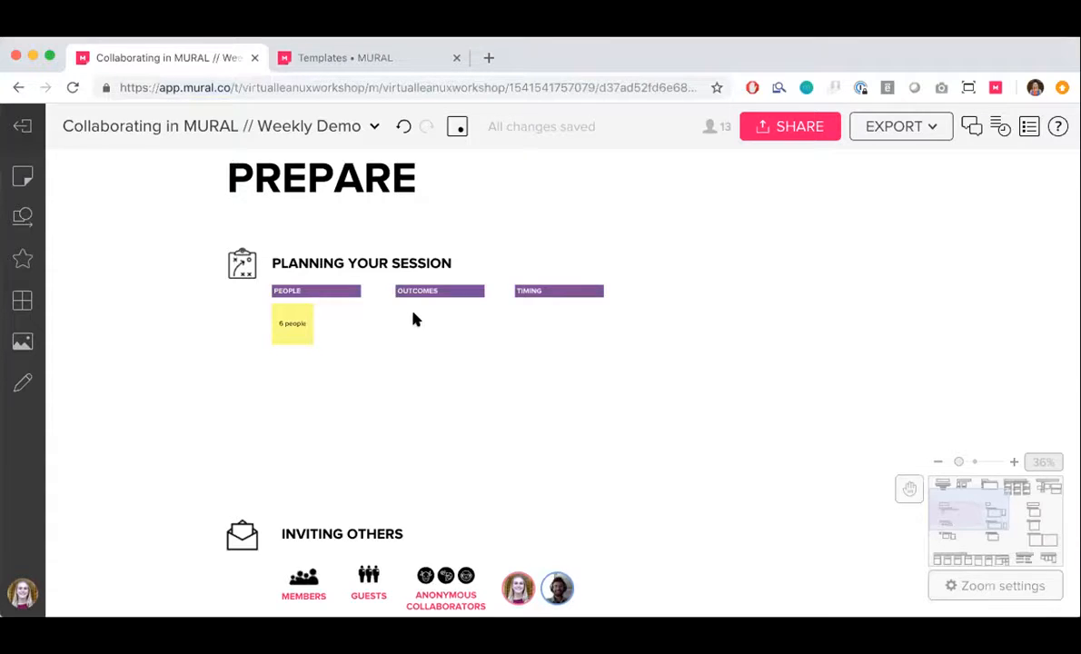
# Add a sticky note reading "Plan our Christmas party" under the Outcomes heading
pyautogui.doubleClick(413, 319)
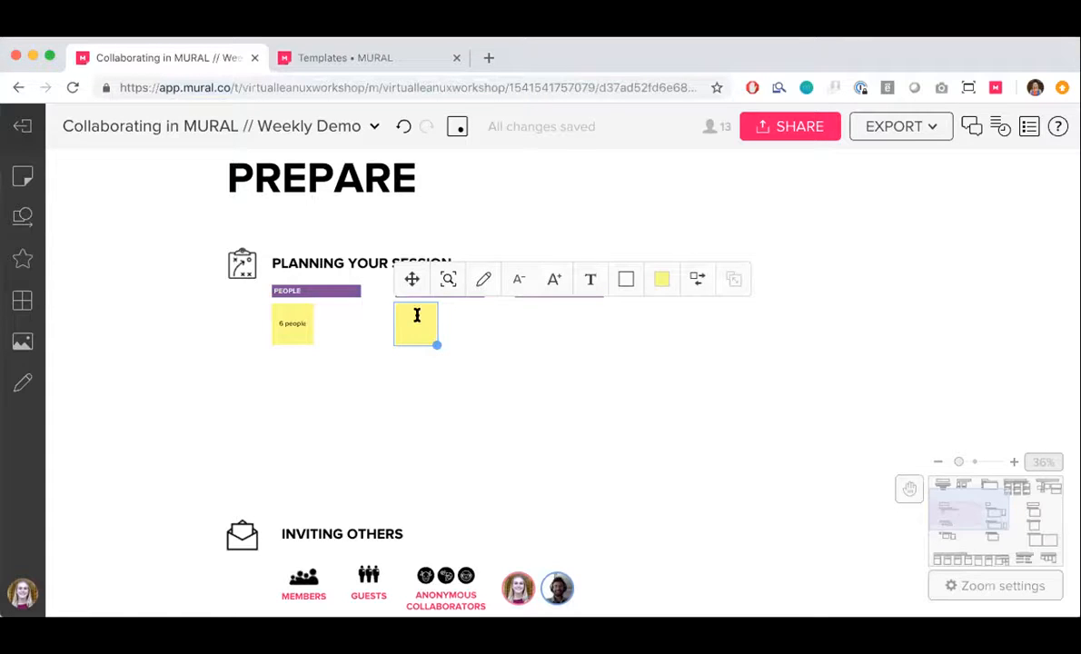
pyautogui.write('Plan our Chritmas')
pyautogui.press('BackSpace')
pyautogui.press('BackSpace')
pyautogui.press('BackSpace')
pyautogui.press('BackSpace')
pyautogui.write('stmas part')
pyautogui.click(462, 312)
# Add a second Outcomes sticky note reading "Come up with a budget" beside the Christmas party note
pyautogui.doubleClick(455, 301)
pyautogui.write('Come up with a budget')
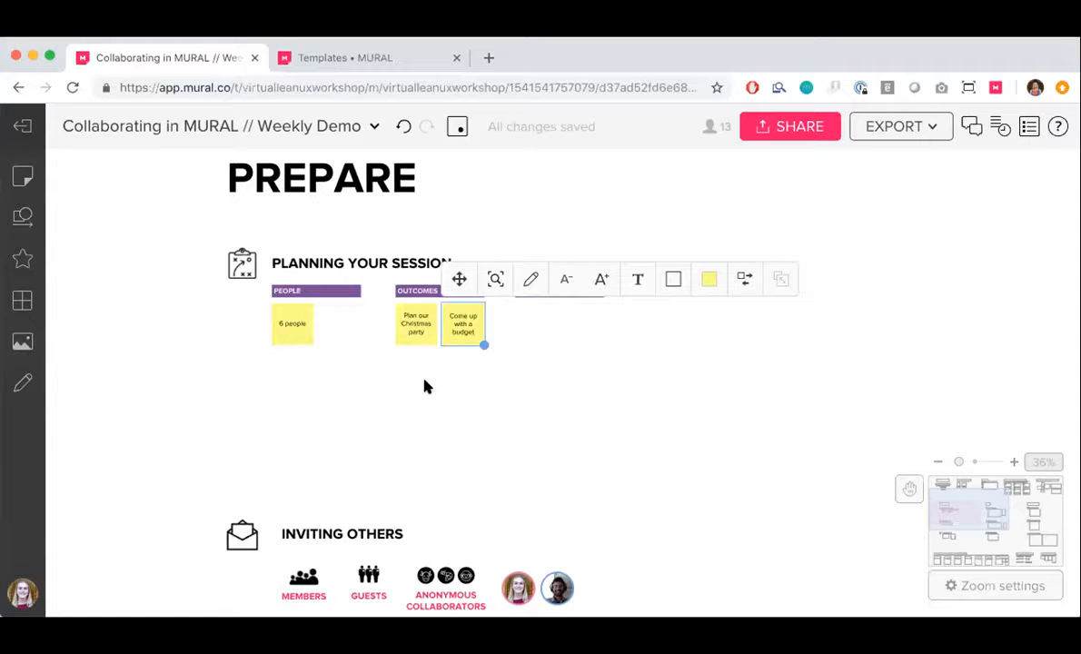
pyautogui.click(480, 389)
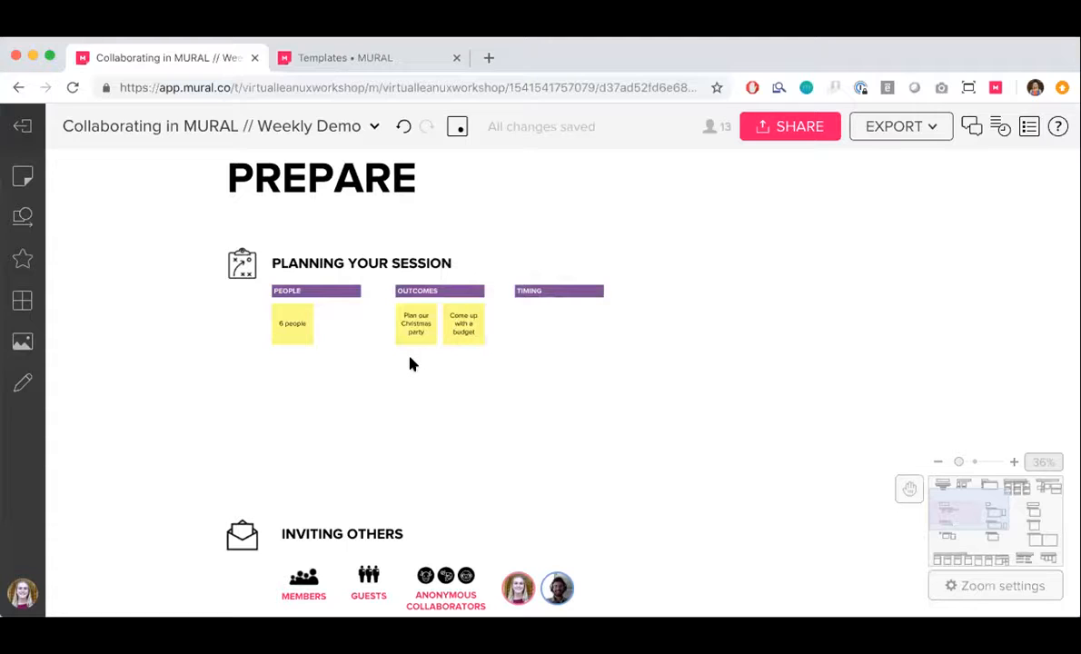
# Add a sticky note reading "1 hour" under the Timing heading
pyautogui.doubleClick(526, 325)
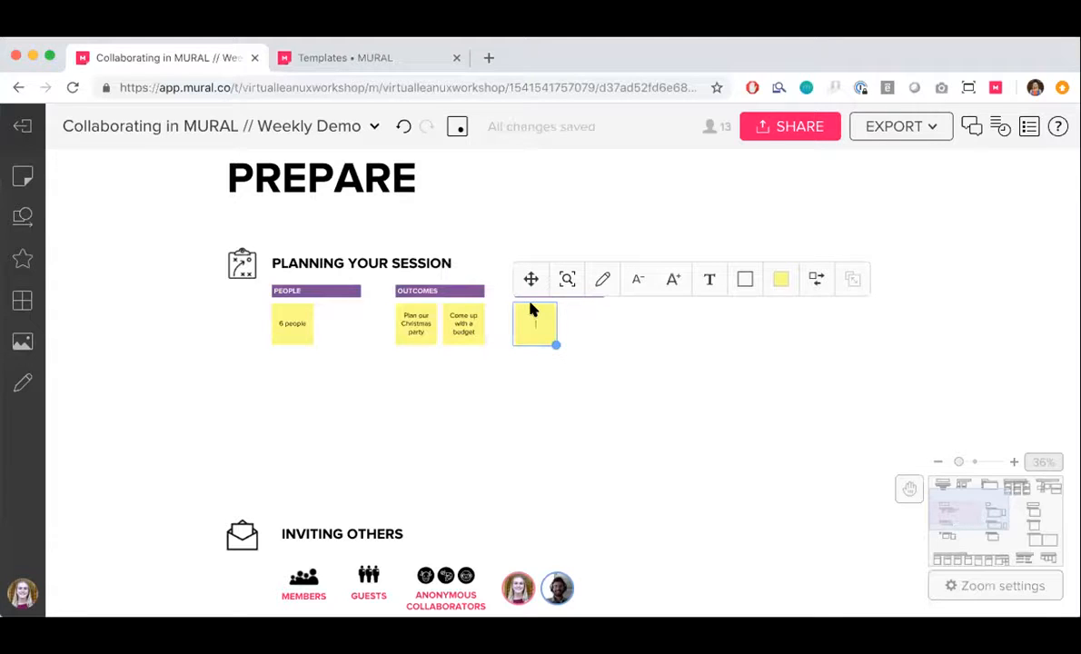
pyautogui.write('1 hour')
pyautogui.click(535, 426)
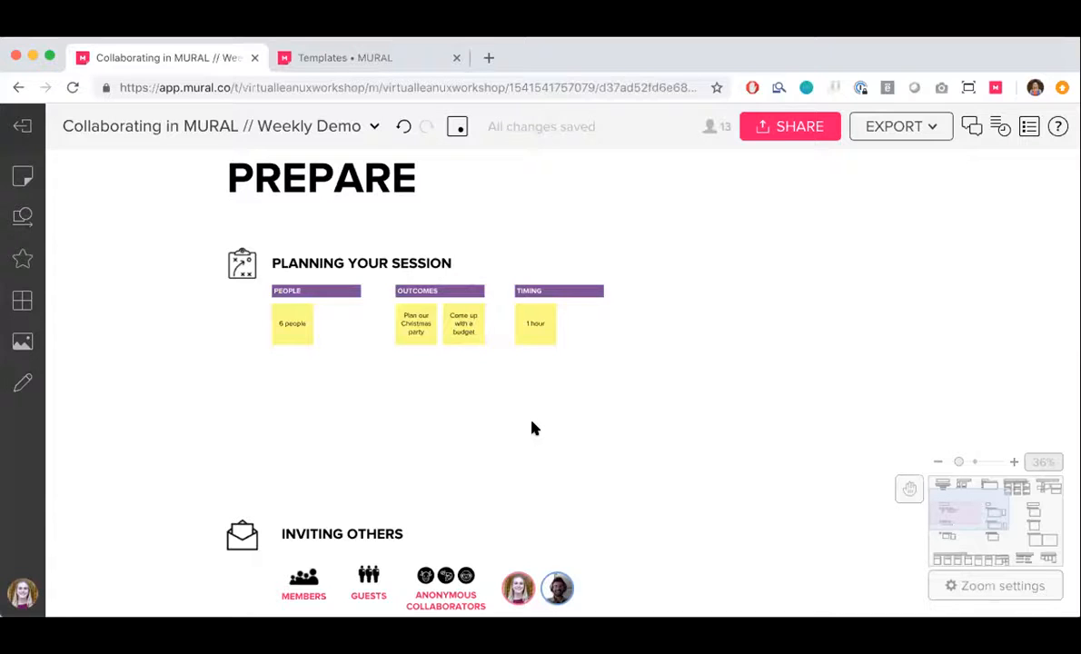
# View the Inviting Others section, then open the mural's sharing options and add an invitee's e-mail address to the invite list
pyautogui.scroll(-5, 534, 429)
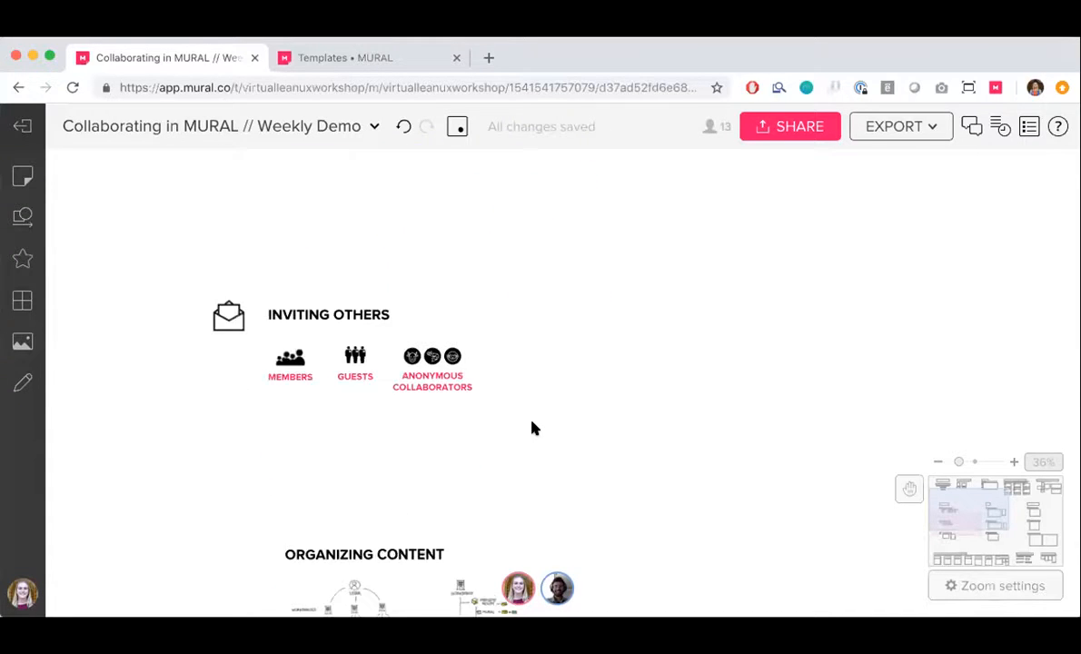
pyautogui.scroll(-2, 535, 429)
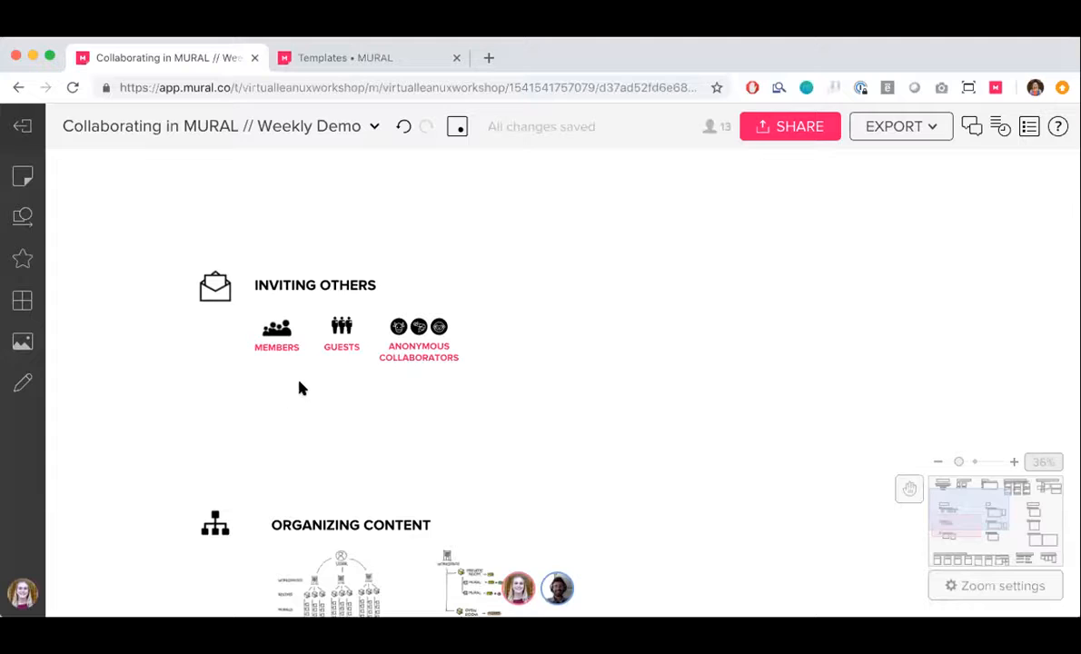
pyautogui.scroll(5, 330, 360)
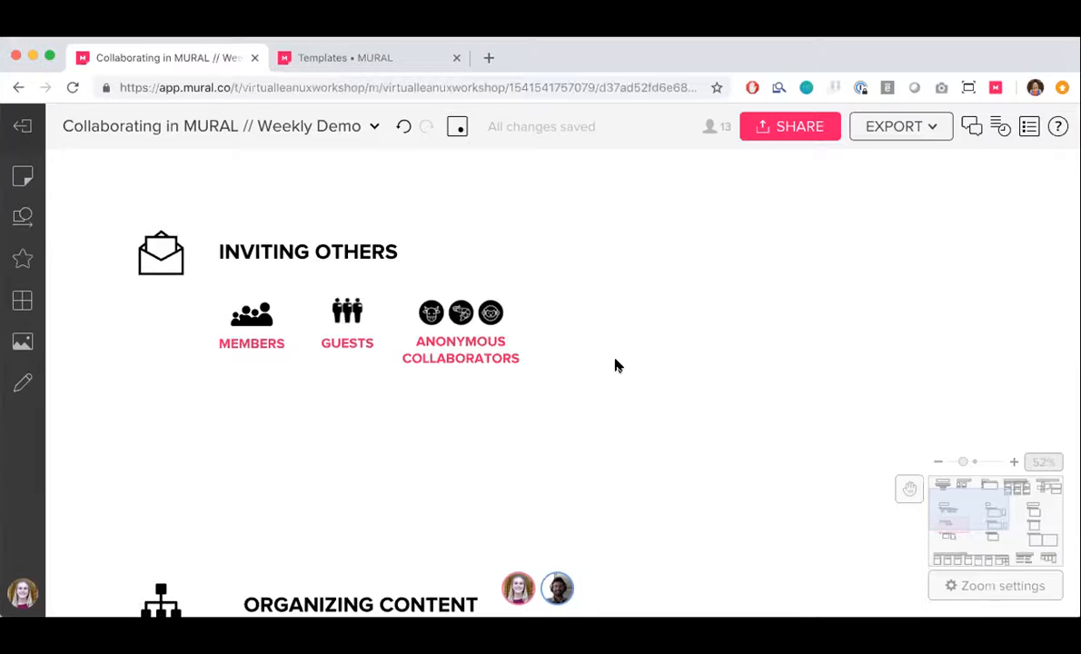
pyautogui.click(800, 136)
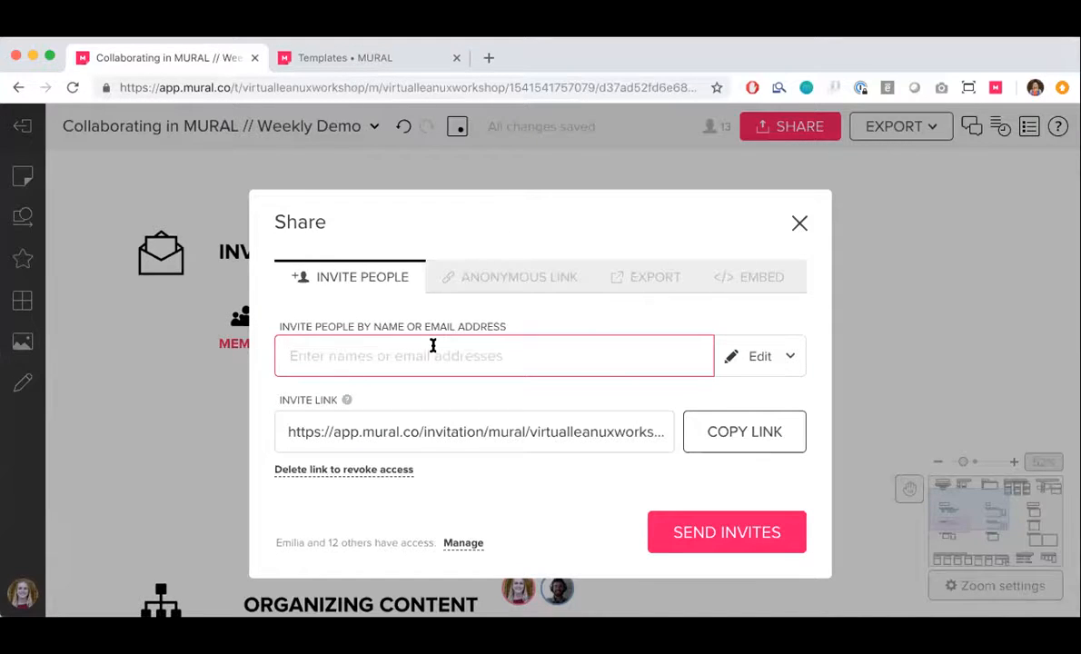
pyautogui.write('test@mural.co')
pyautogui.press('Return')
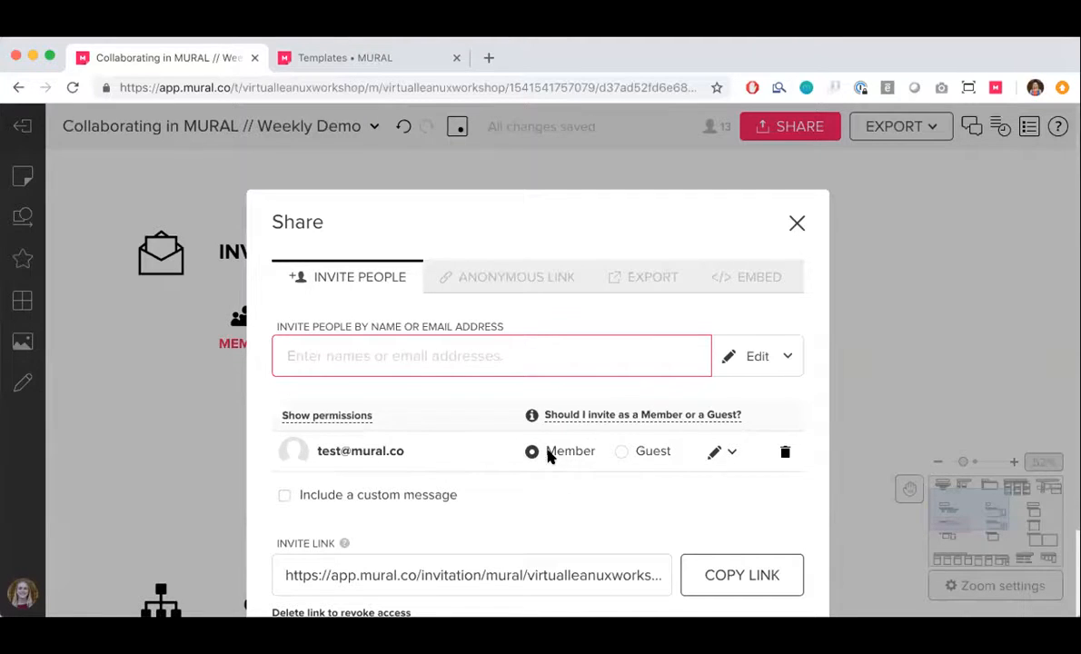
pyautogui.scroll(-2, 461, 482)
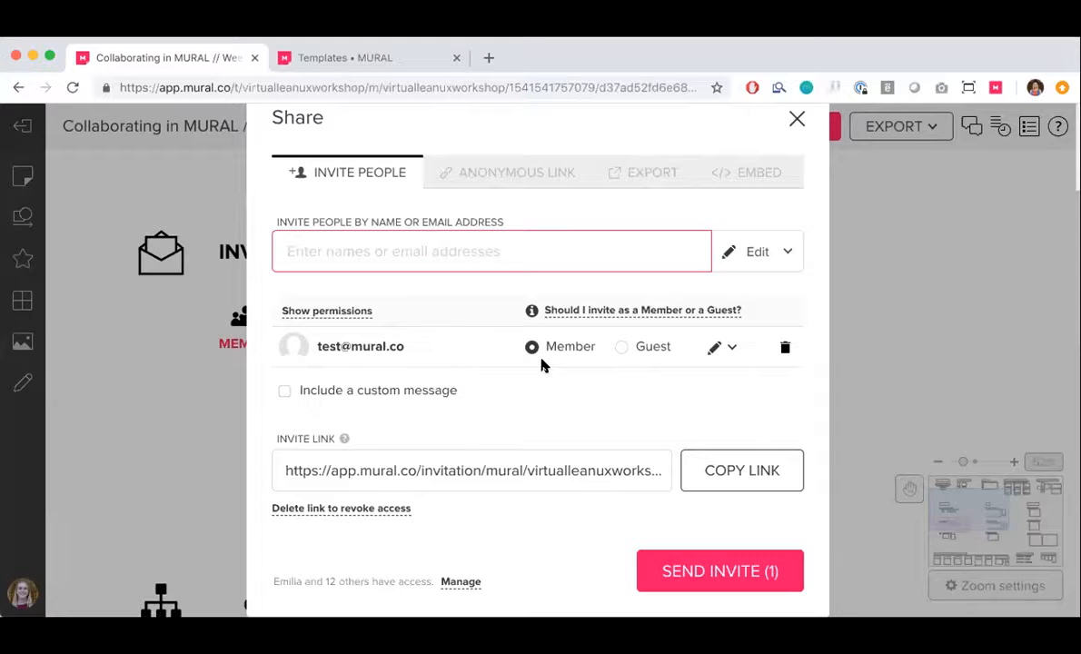
pyautogui.scroll(3, 545, 363)
# Discard the unsent invite and review the anonymous link's permission options for workspace members and anyone with the link
pyautogui.click(535, 281)
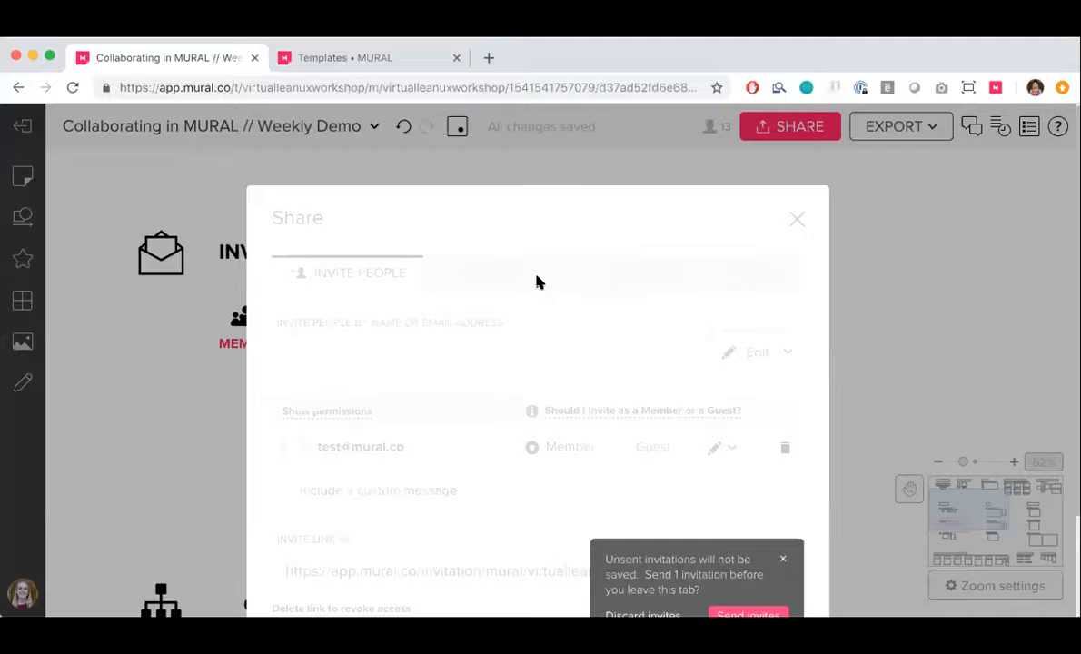
pyautogui.click(627, 605)
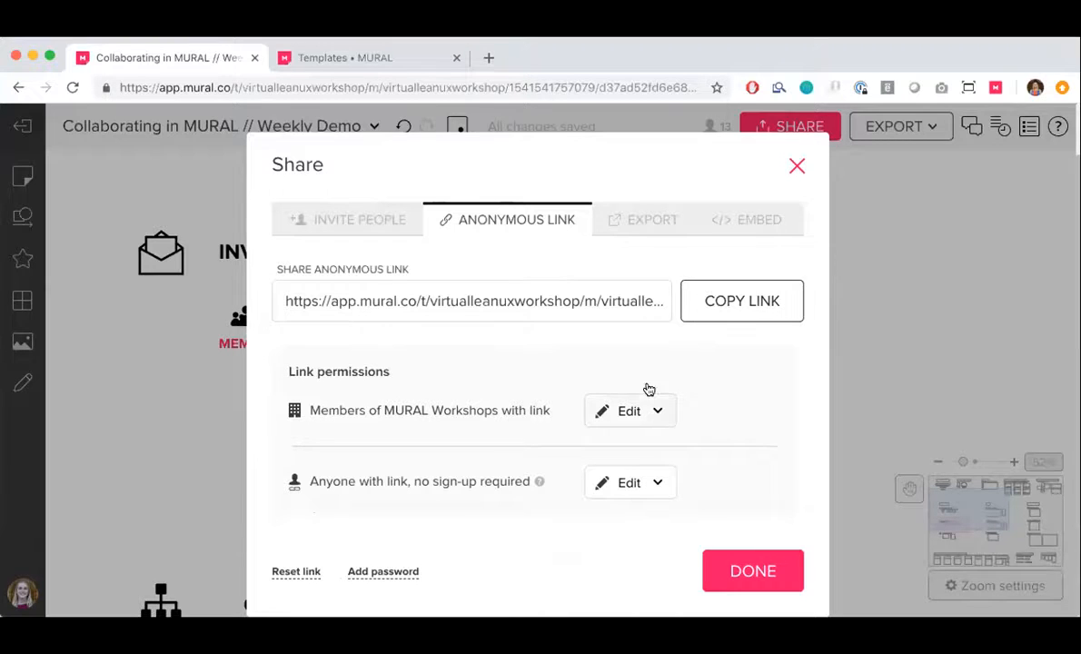
pyautogui.click(640, 415)
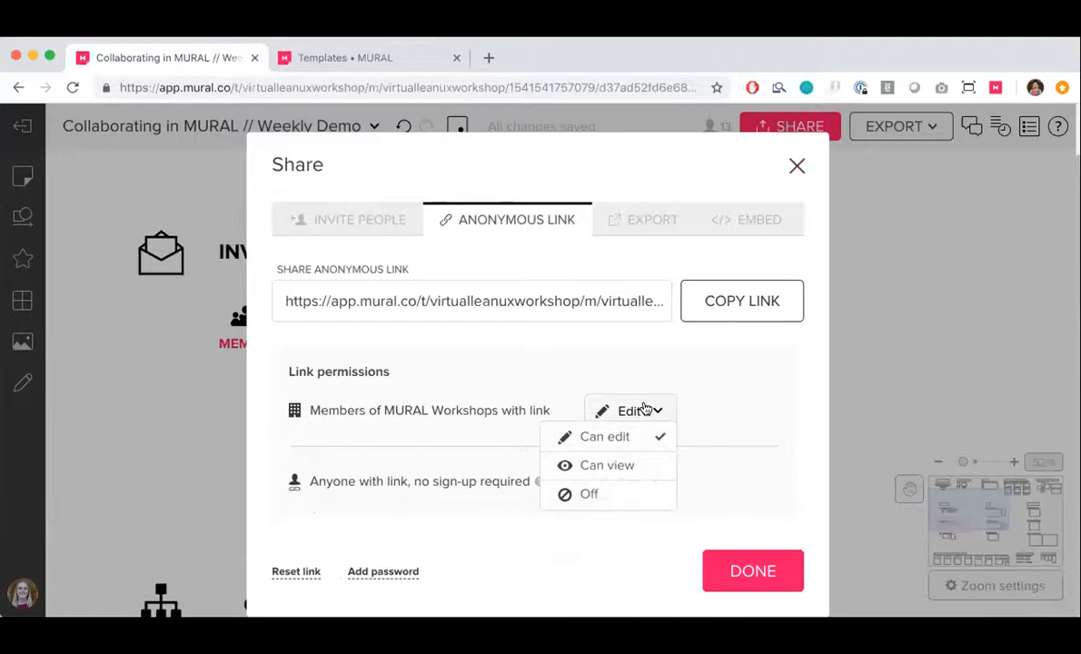
pyautogui.click(645, 413)
pyautogui.click(643, 484)
pyautogui.click(640, 480)
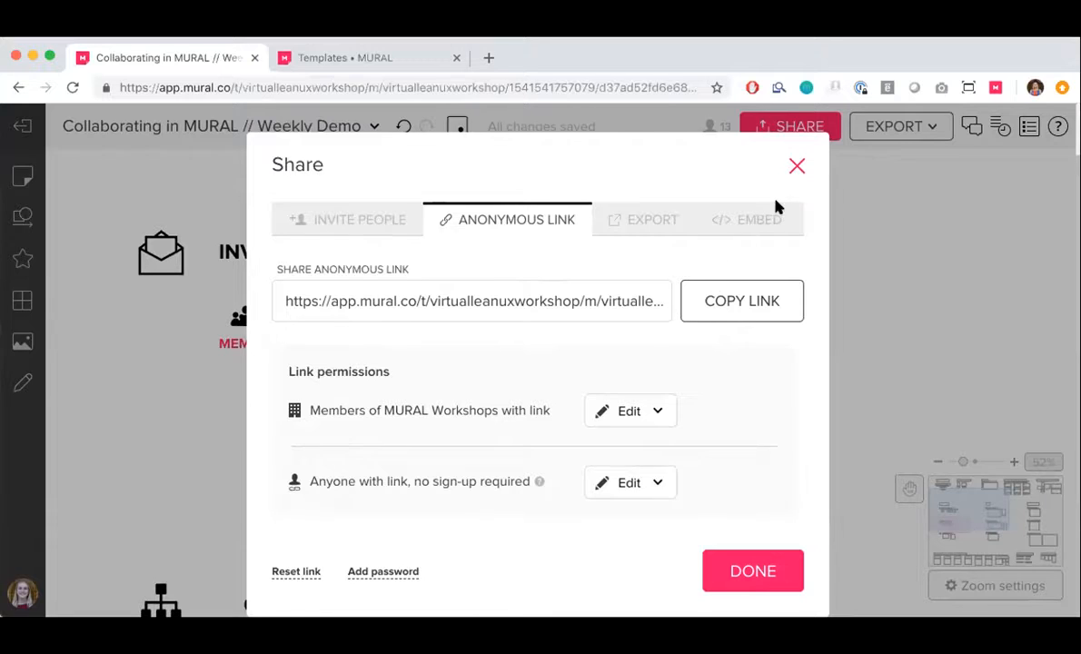
pyautogui.press('Escape')
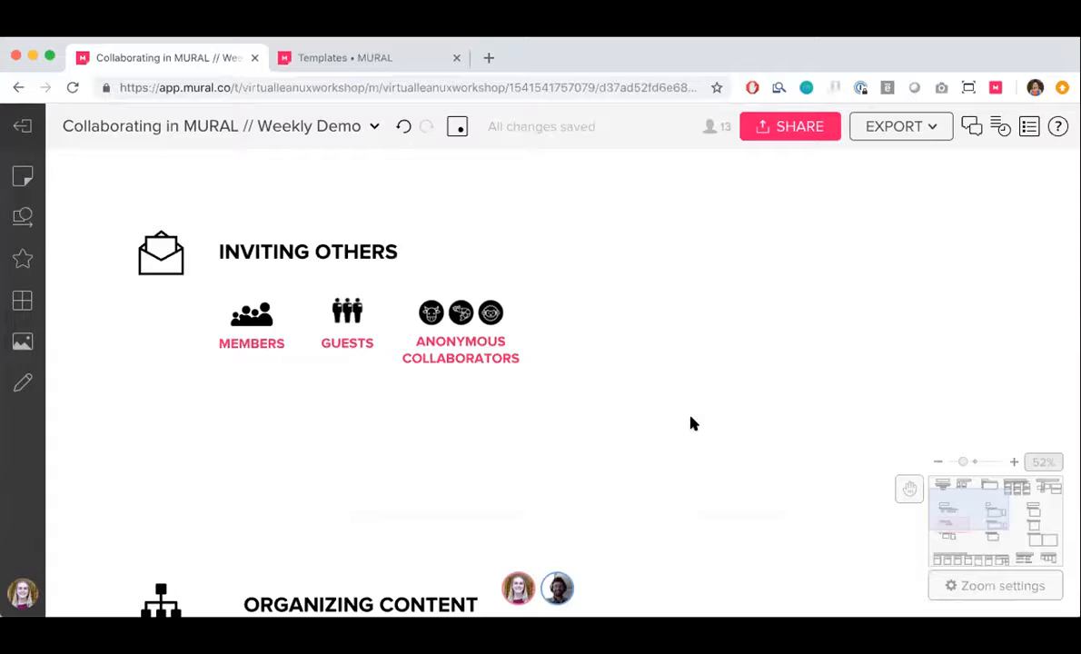
# Examine the Organizing Content diagrams of workspaces, rooms and murals up close
pyautogui.scroll(-5, 692, 424)
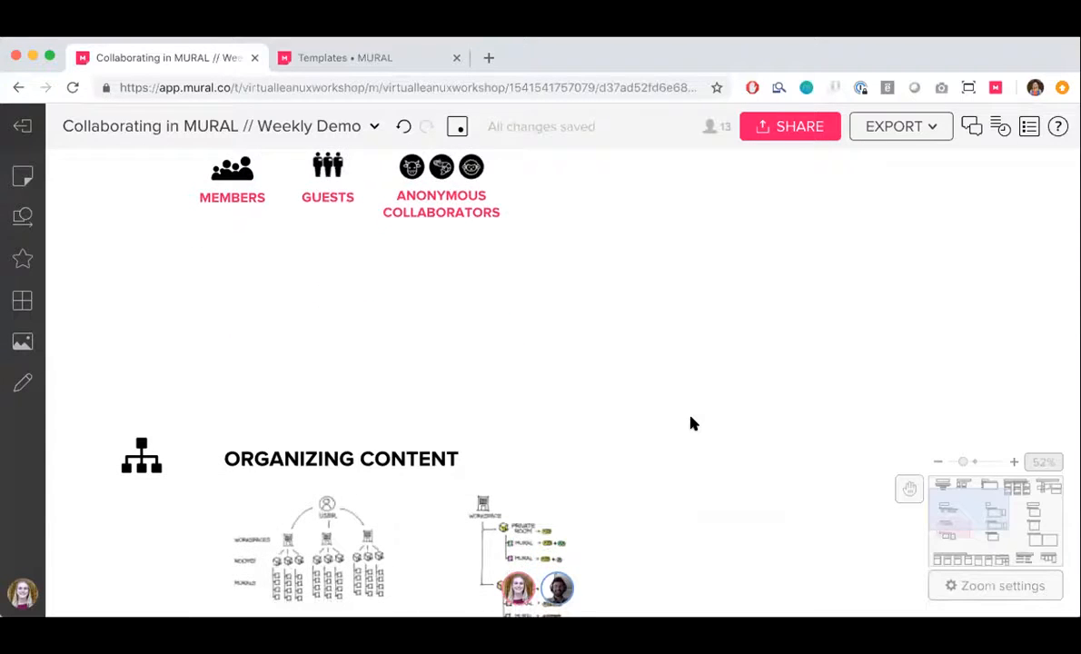
pyautogui.scroll(-6, 692, 423)
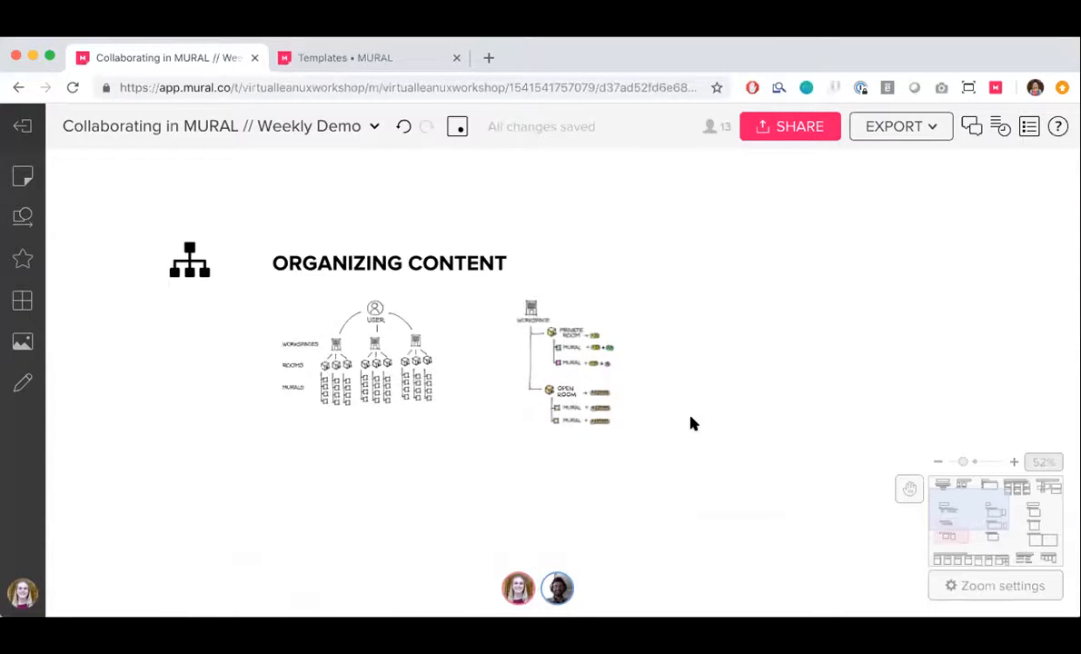
pyautogui.scroll(-1, 692, 423)
pyautogui.scroll(1, 355, 393)
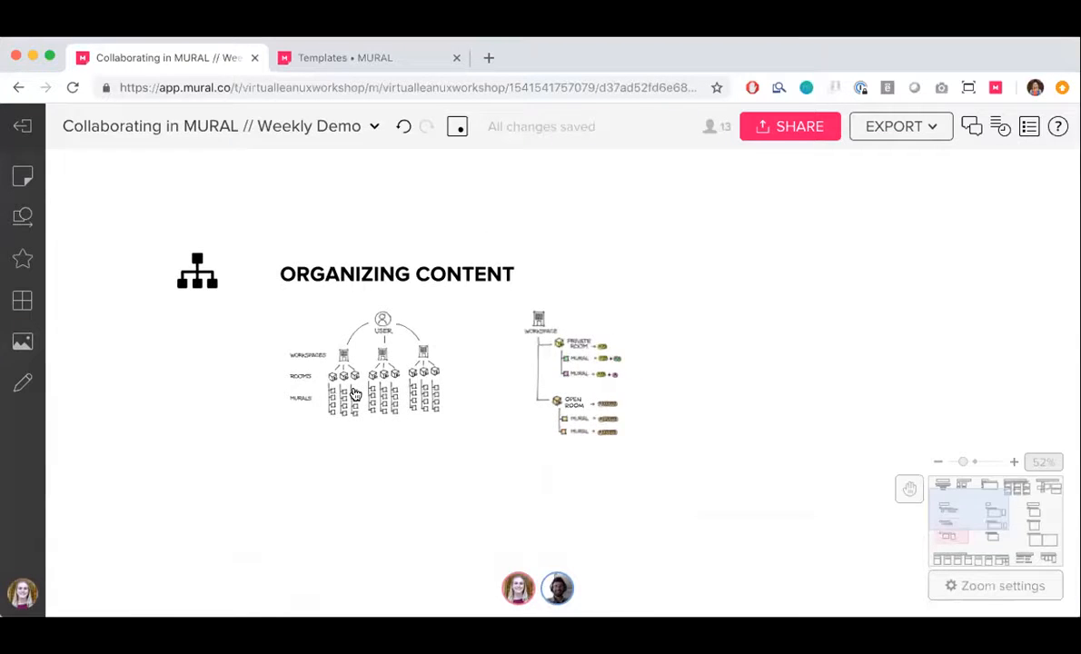
pyautogui.scroll(5, 354, 394)
pyautogui.scroll(1, 354, 393)
pyautogui.scroll(1, 354, 393)
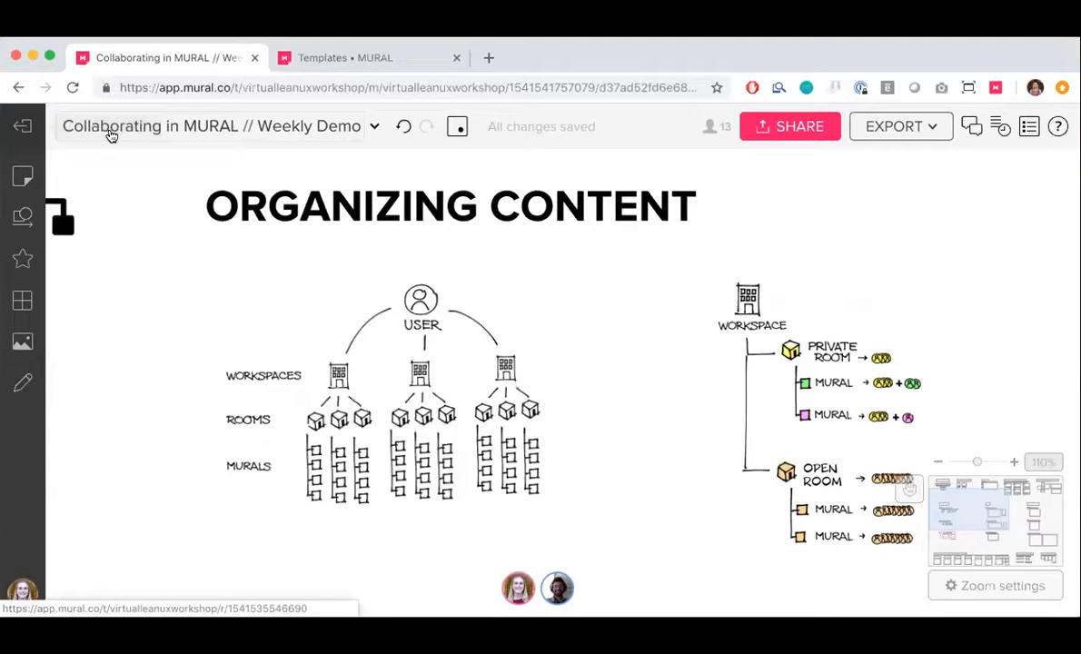
# Switch to the MURAL dashboard and view the private room Meeting 11/16 and the open room Team Projects
pyautogui.click(316, 60)
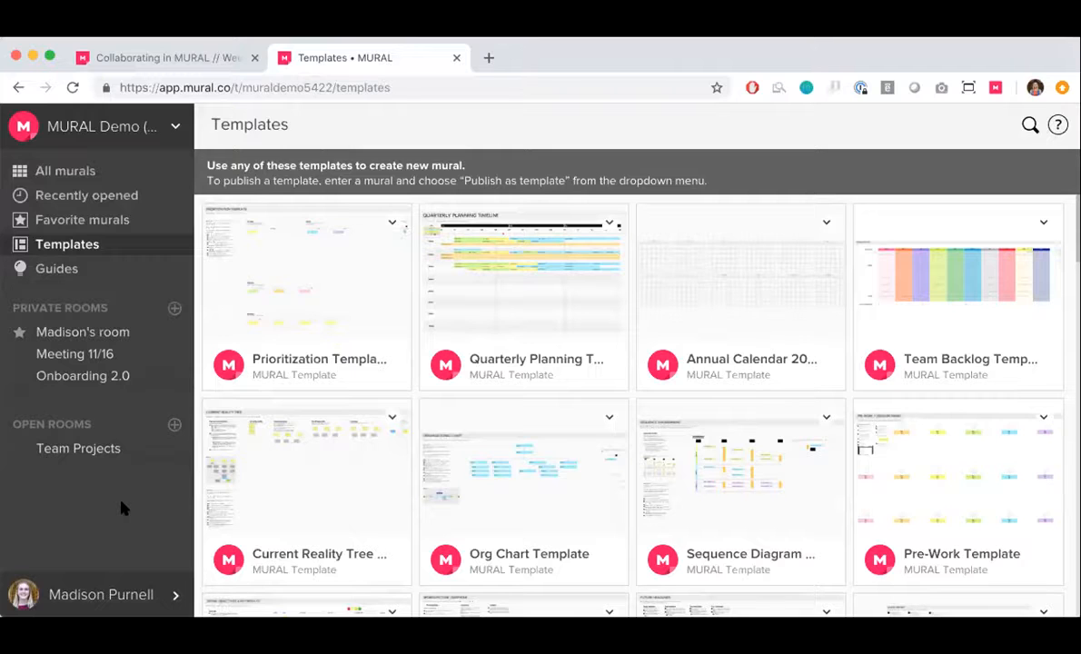
pyautogui.click(101, 353)
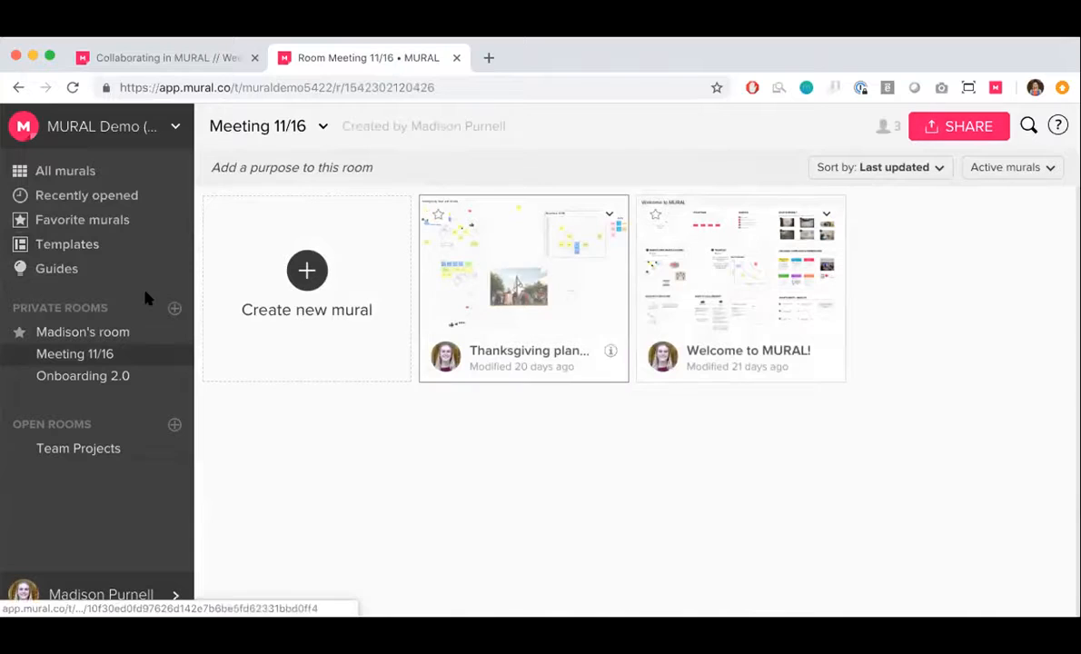
pyautogui.click(111, 455)
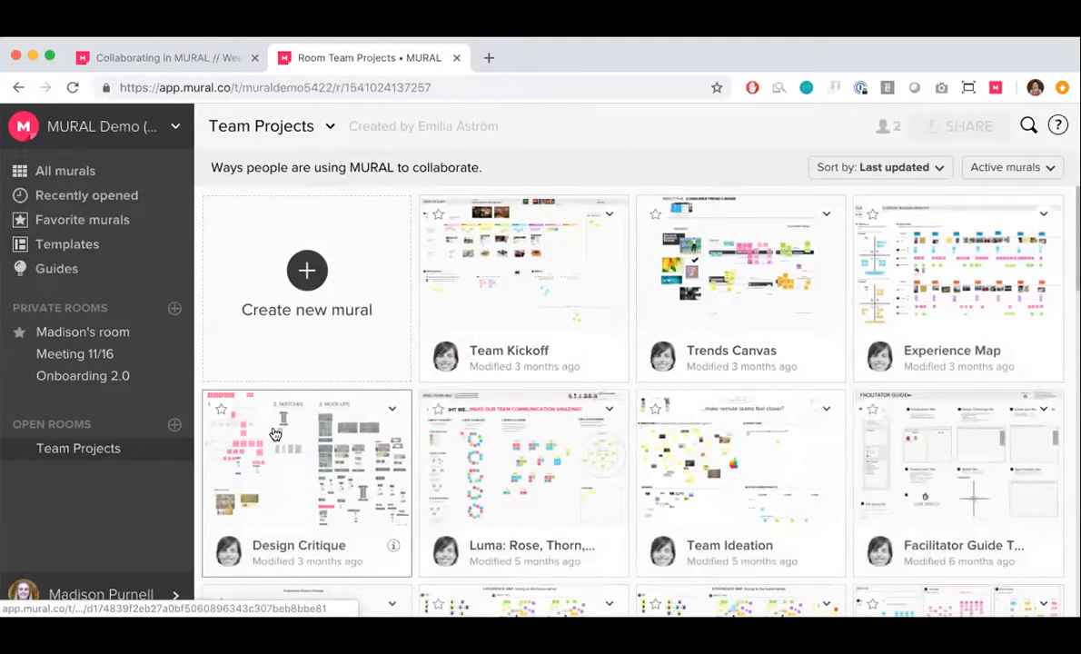
# Browse the Team Projects room, then look through the All murals, Recently opened and Favorite murals lists
pyautogui.scroll(-10, 275, 434)
pyautogui.scroll(10, 275, 434)
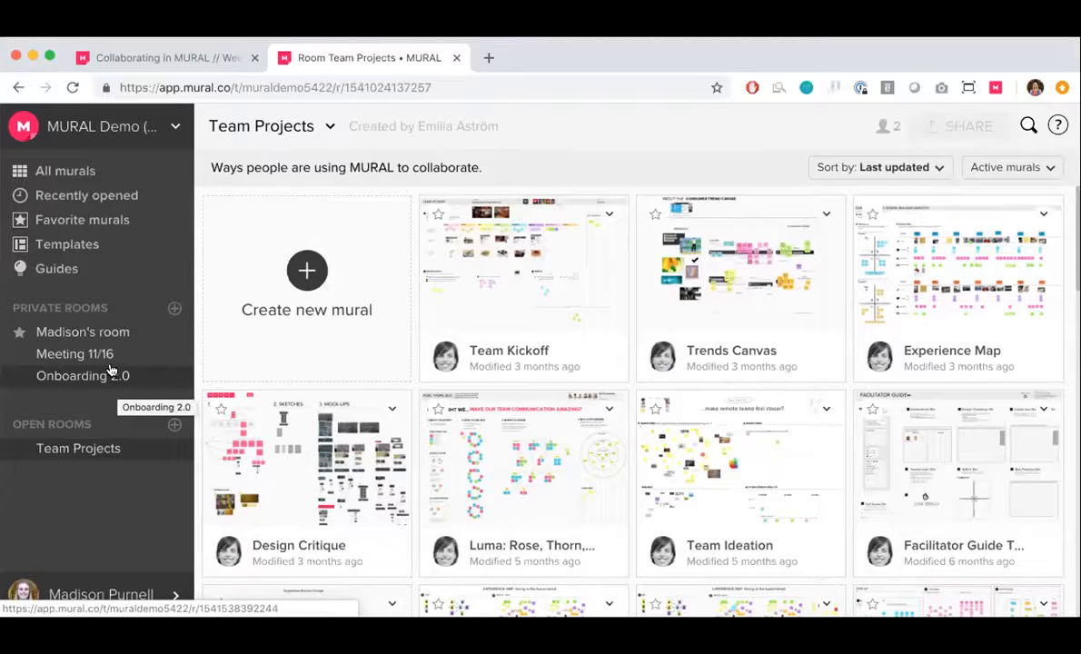
pyautogui.click(63, 172)
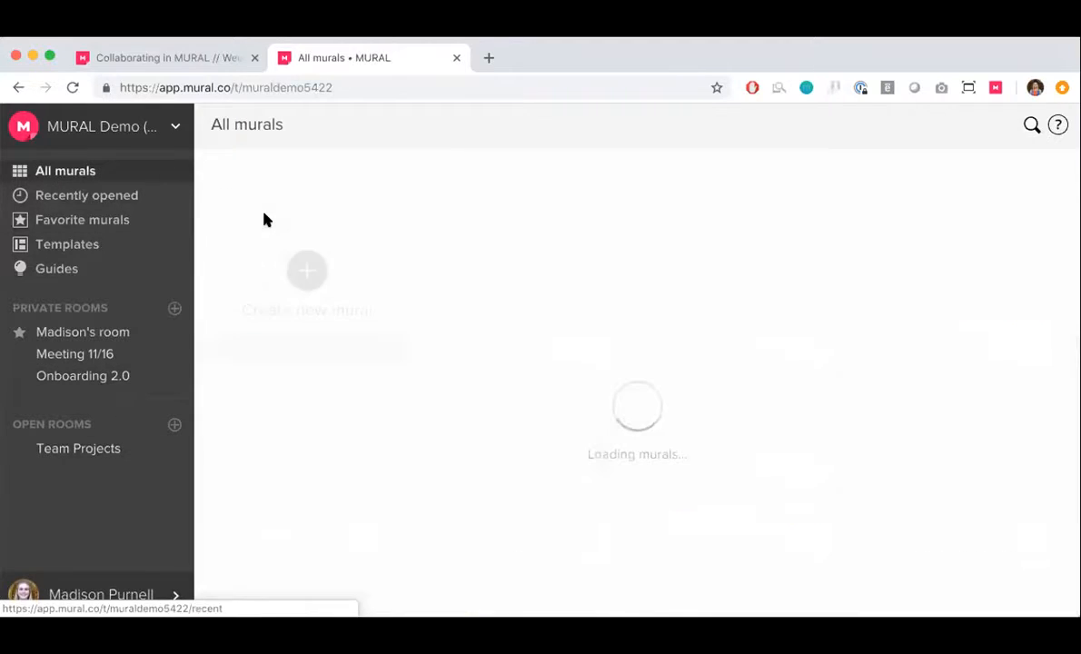
pyautogui.scroll(-10, 572, 367)
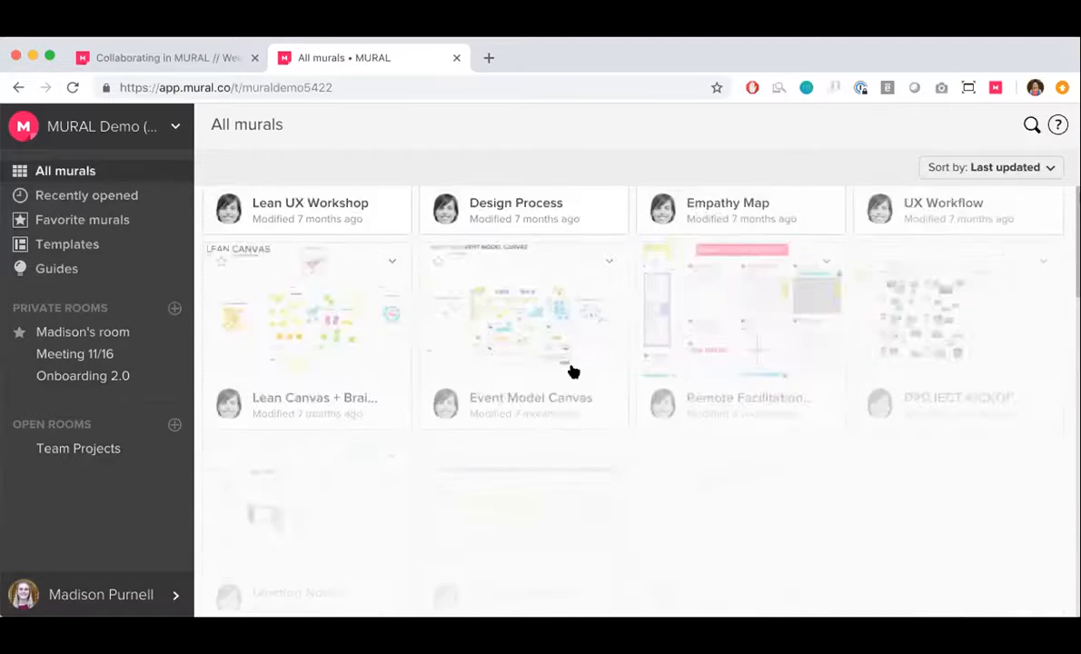
pyautogui.click(101, 198)
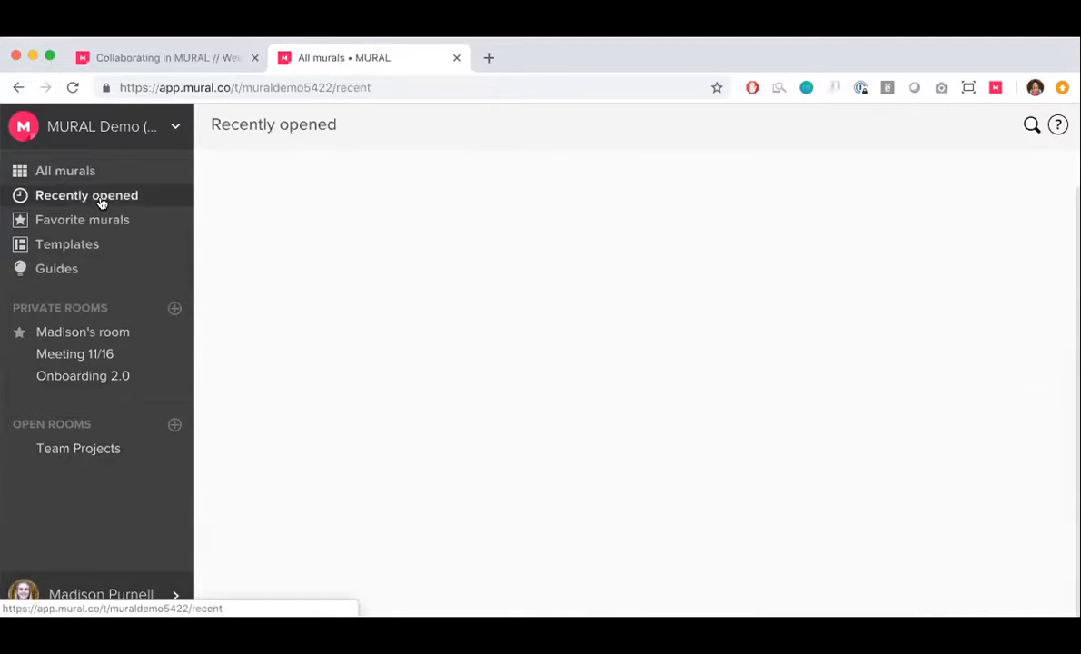
pyautogui.click(102, 226)
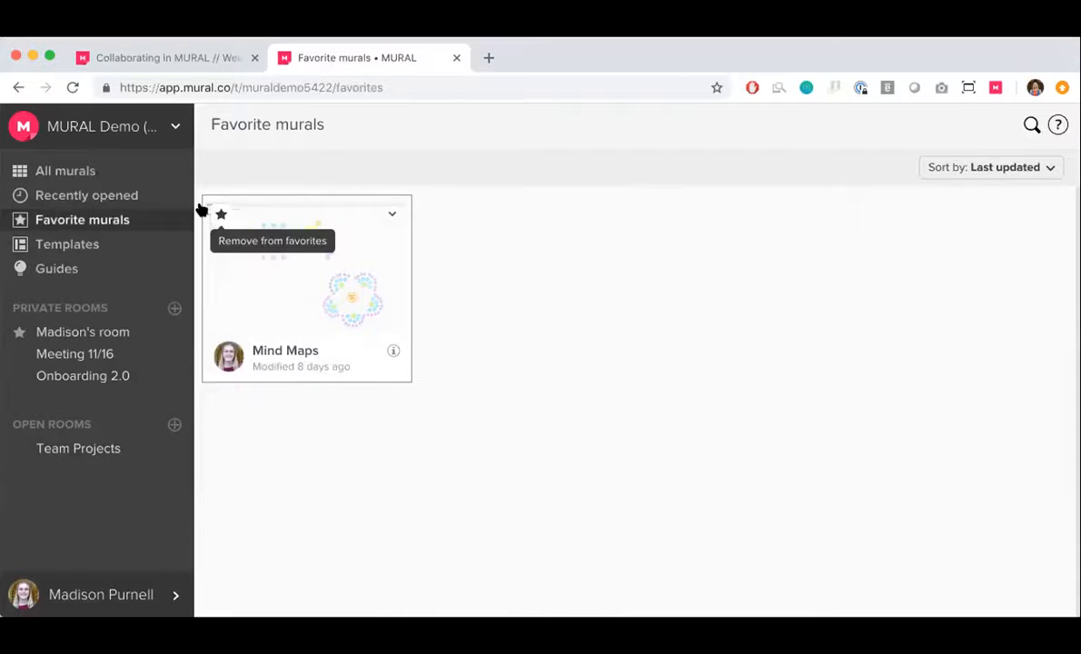
# In the list of all murals, mark the Thanksgiving mural as a favorite and remove the mark again
pyautogui.click(97, 174)
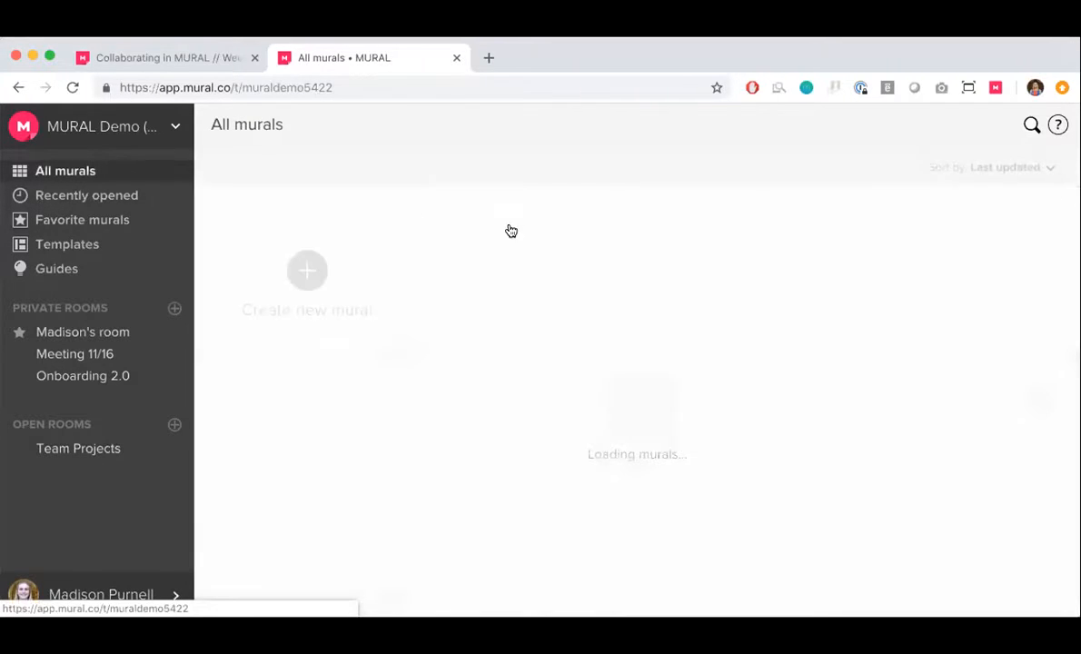
pyautogui.click(655, 214)
pyautogui.click(655, 215)
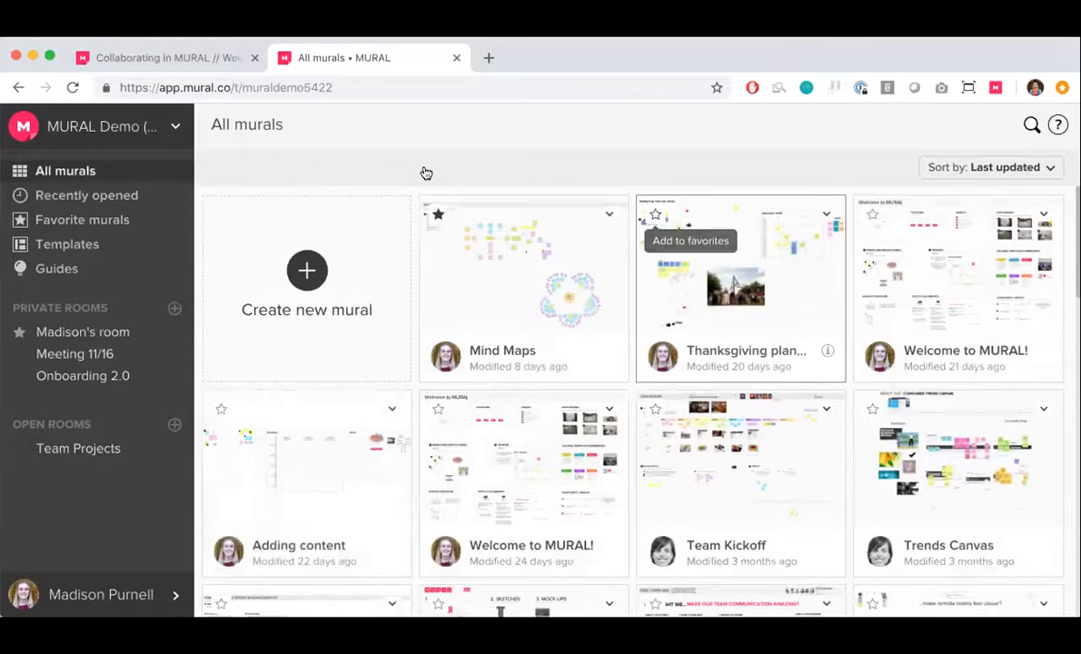
# Browse the library of MURAL templates available for creating new murals
pyautogui.click(29, 247)
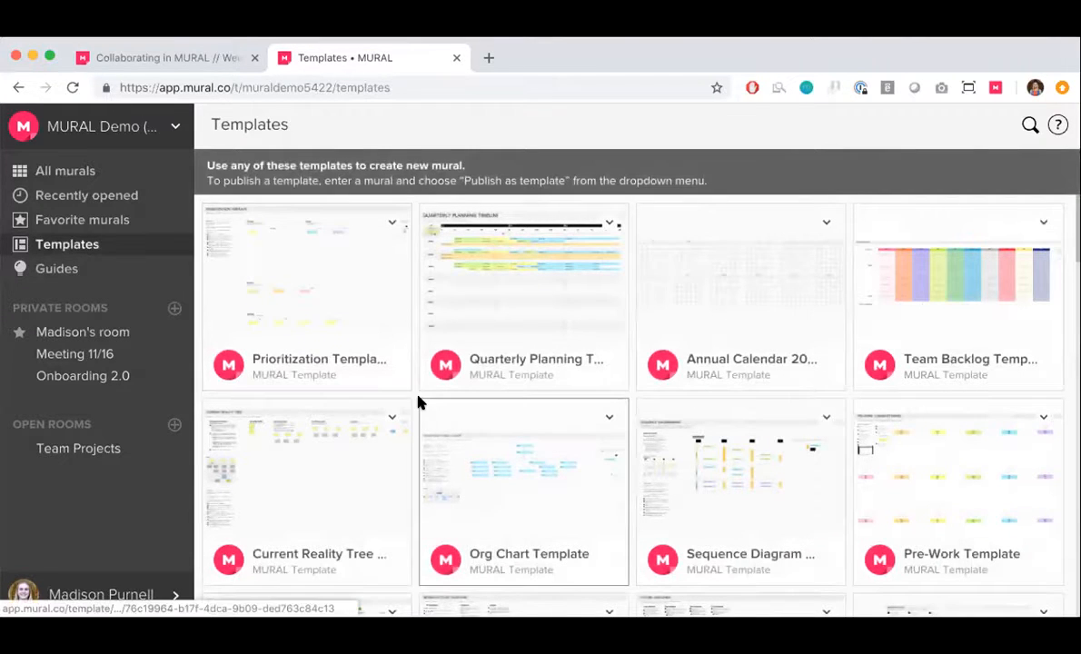
pyautogui.scroll(-20, 414, 394)
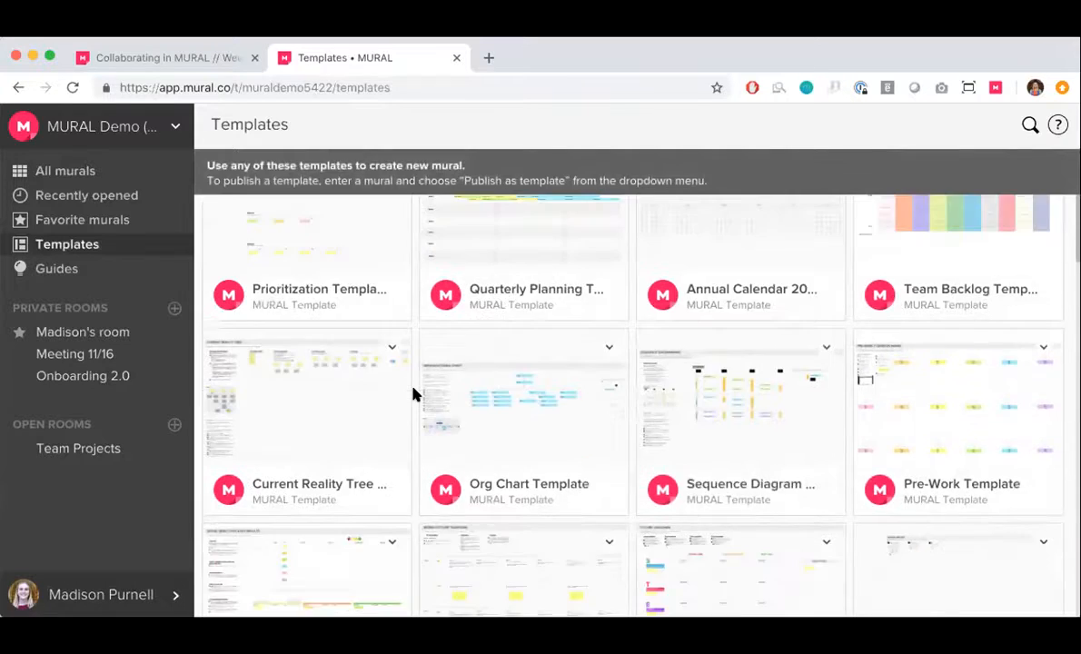
pyautogui.scroll(-5, 413, 393)
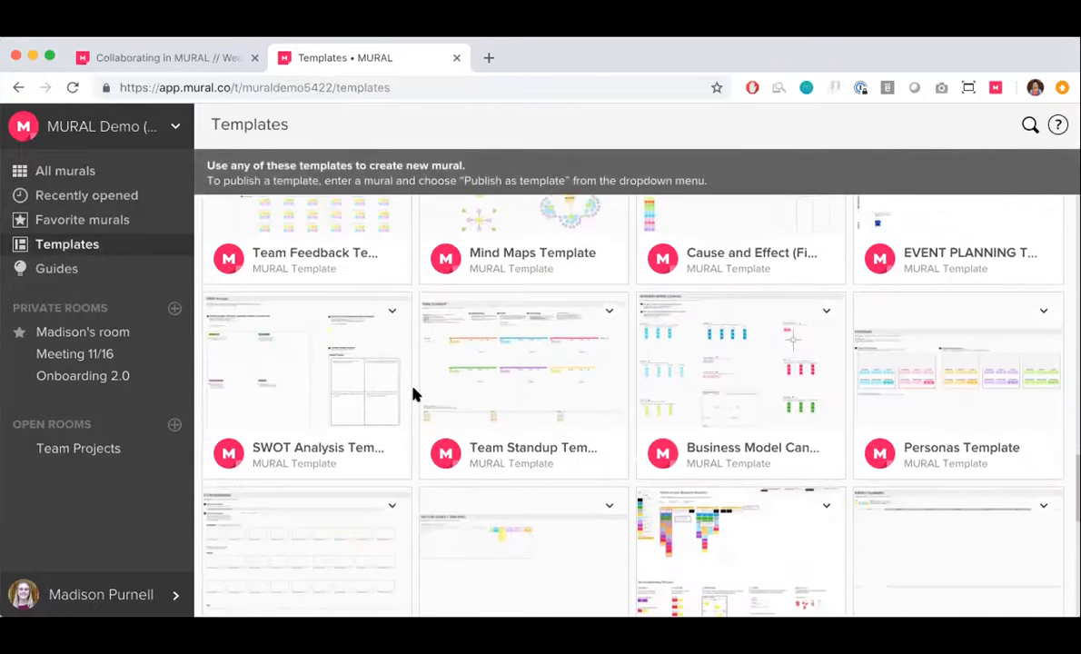
pyautogui.scroll(20, 413, 393)
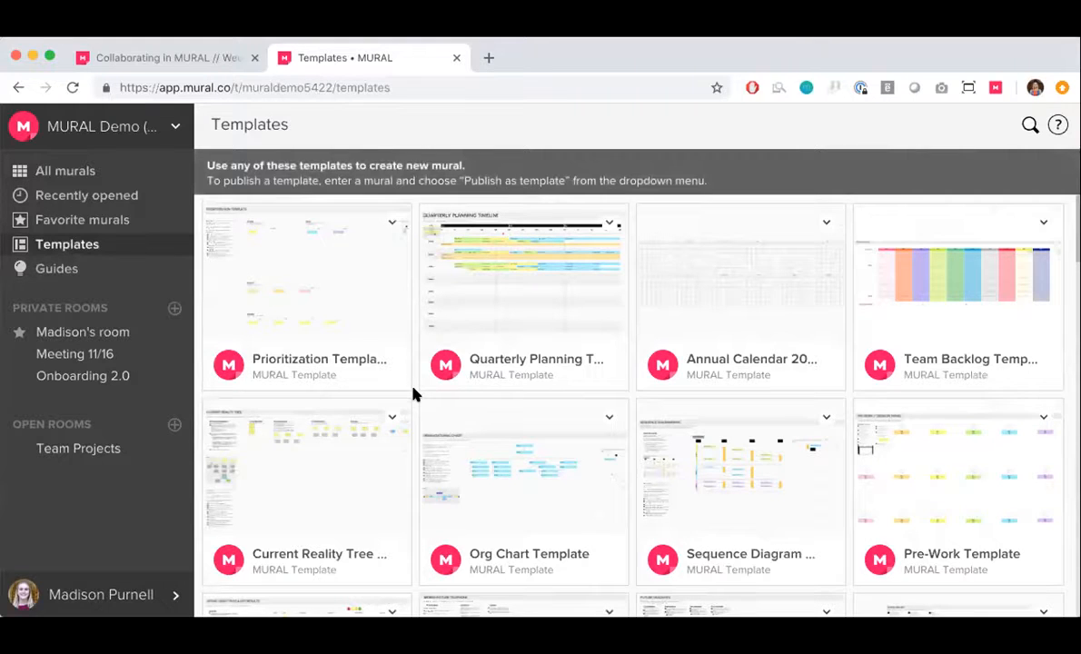
# Look through the collection of MURAL guides on digital collaboration skills
pyautogui.click(78, 280)
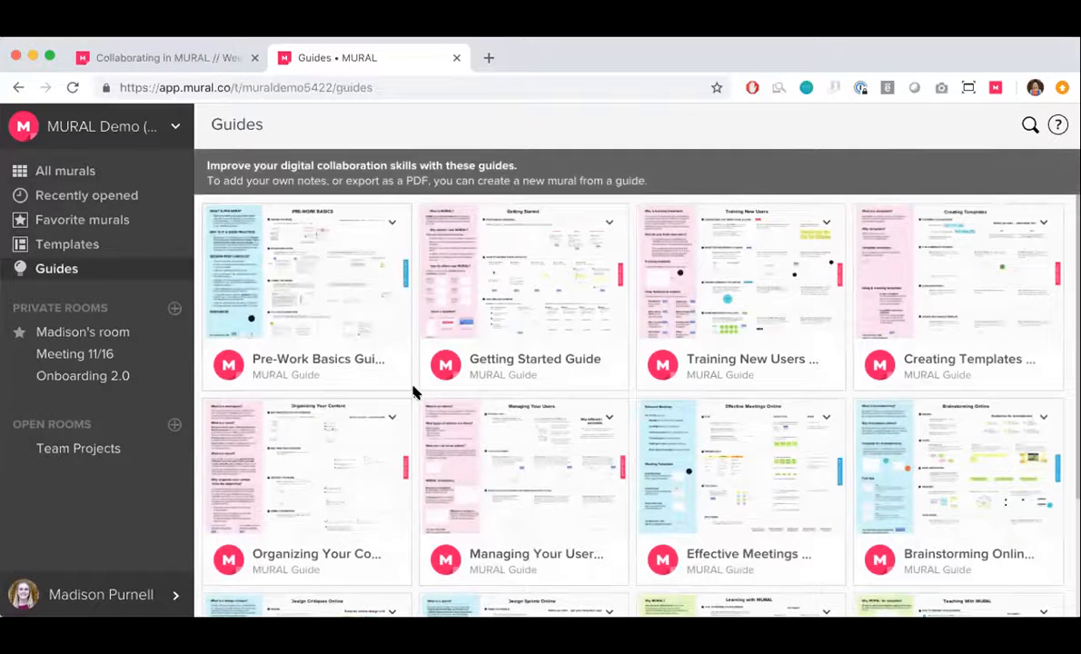
pyautogui.scroll(-4, 413, 392)
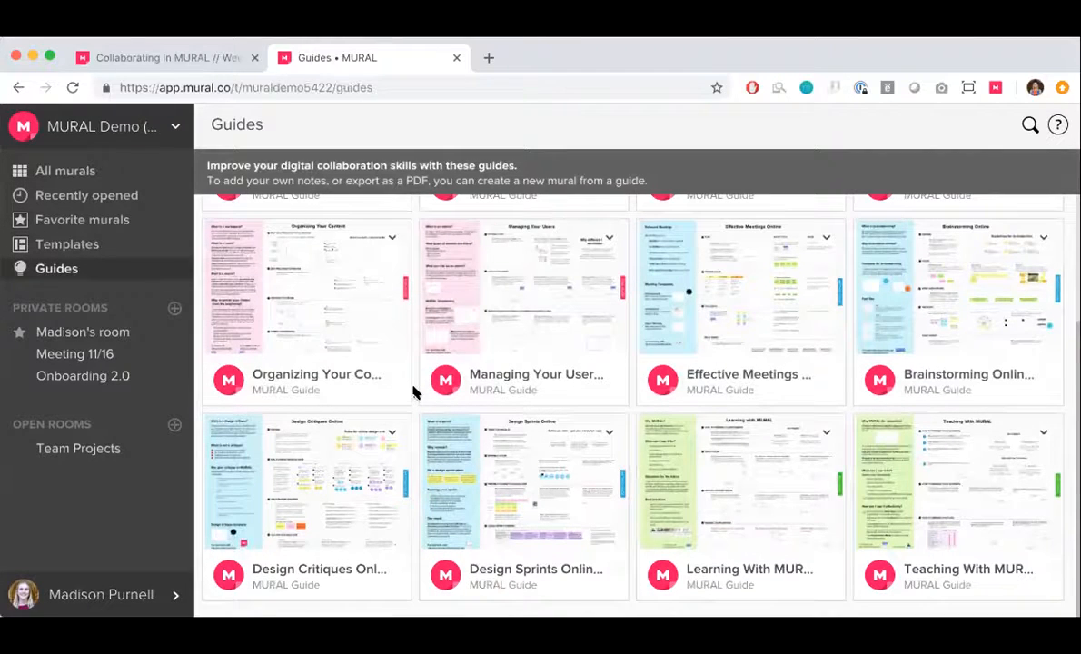
pyautogui.scroll(4, 413, 392)
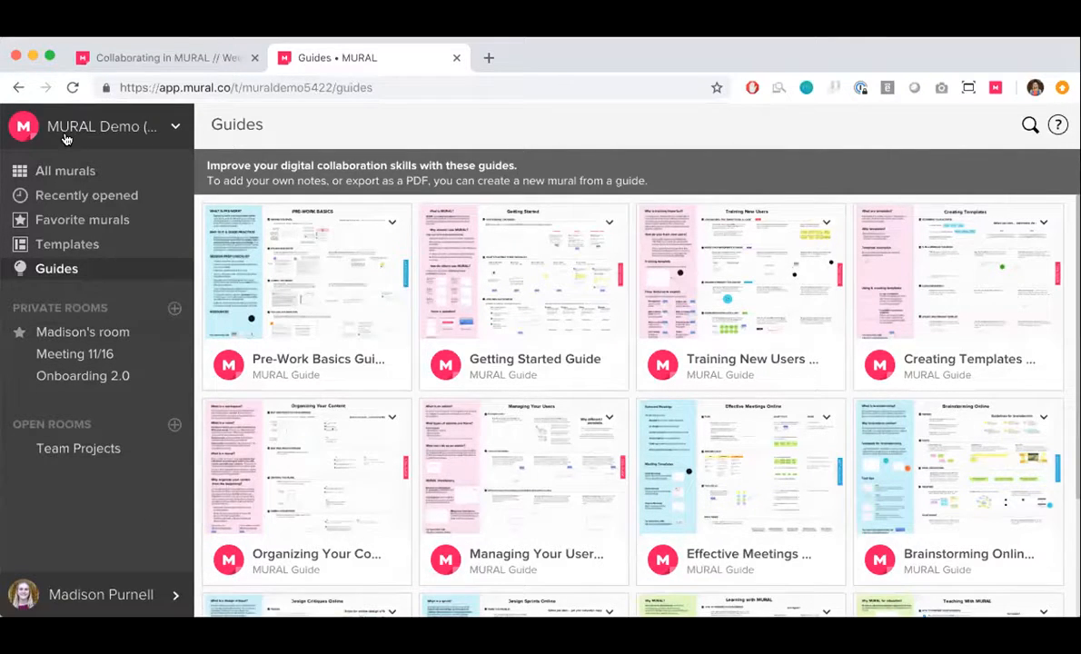
# Review the workspace options and the list of workspaces to switch to, staying in the current workspace
pyautogui.click(177, 130)
pyautogui.scroll(-3, 107, 477)
pyautogui.scroll(3, 80, 436)
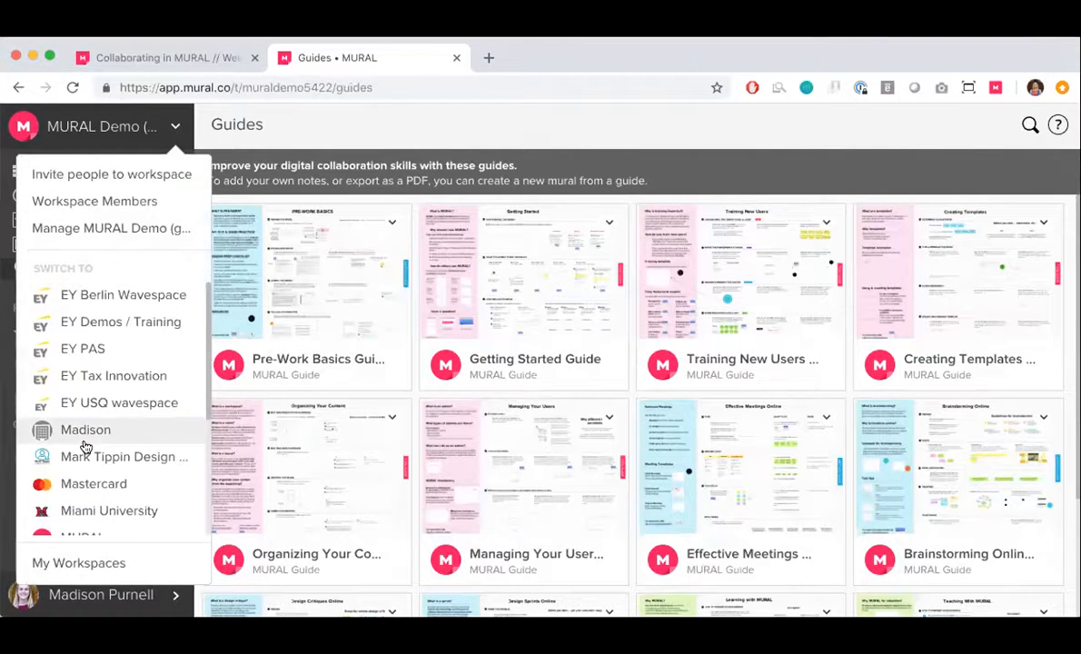
pyautogui.click(174, 127)
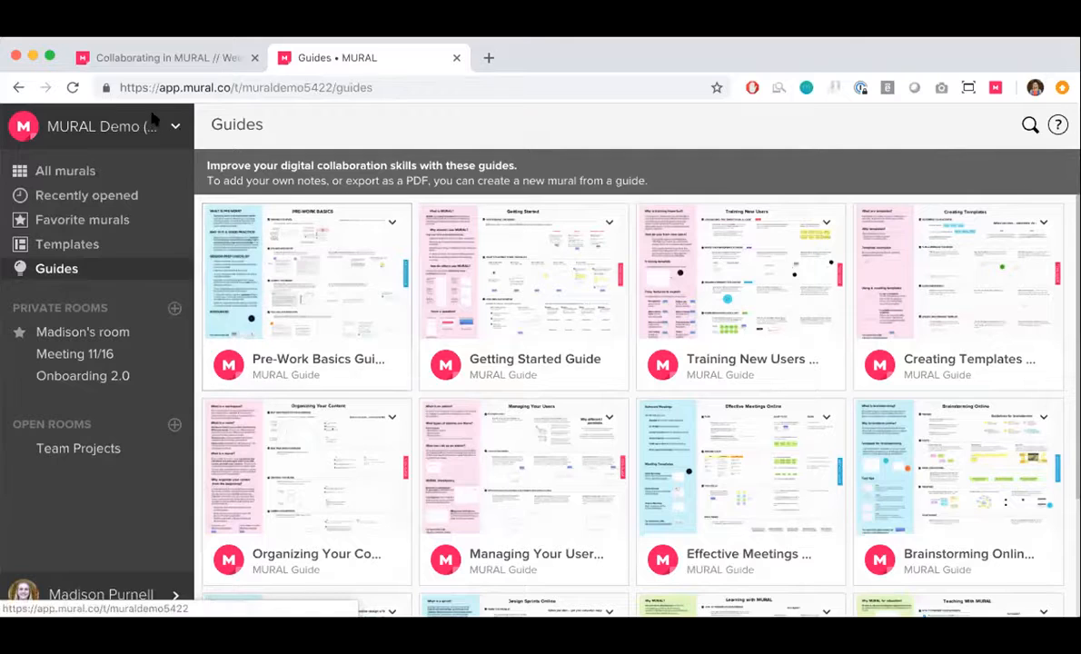
# Return to the Weekly Demo mural and examine the Organizing Content diagrams of workspaces, rooms and murals
pyautogui.click(145, 60)
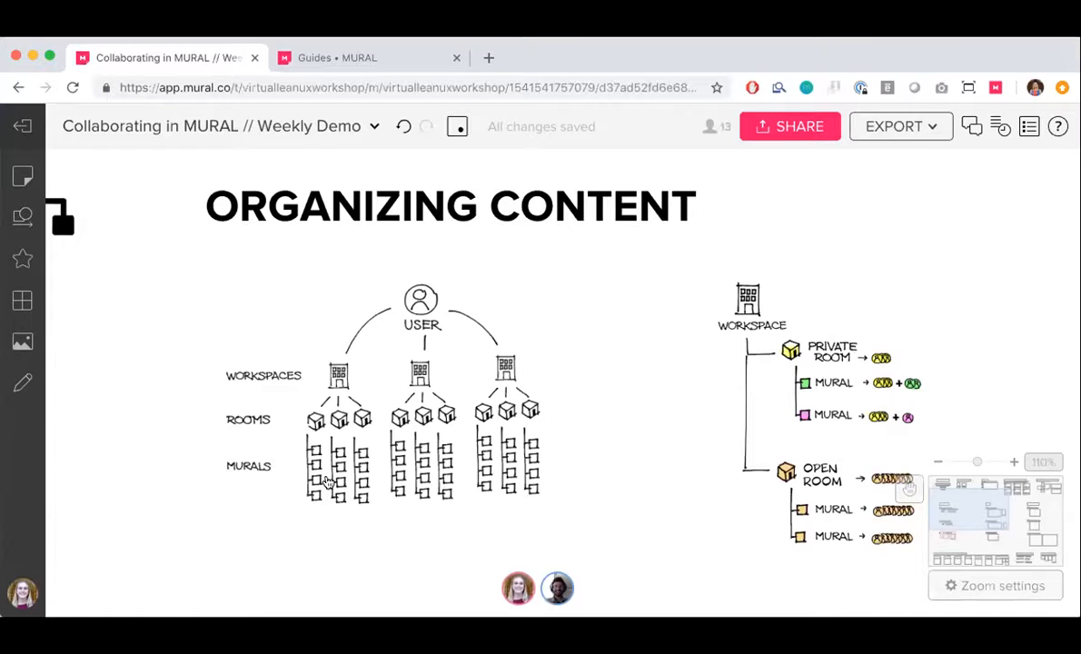
pyautogui.hscroll(2, 328, 481)
pyautogui.scroll(-1, 328, 481)
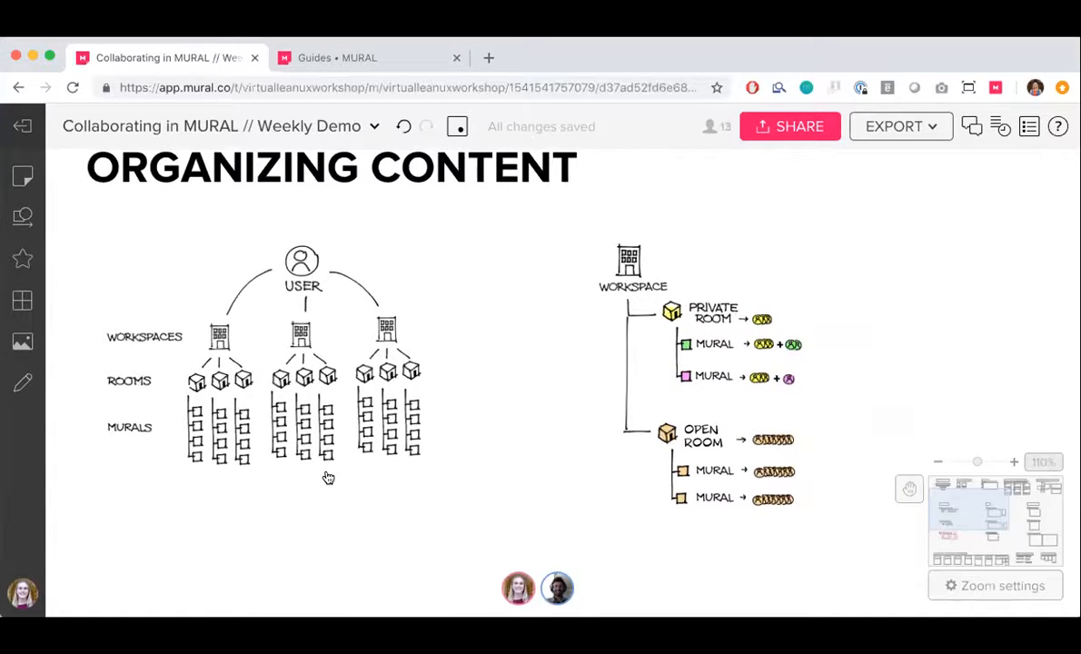
pyautogui.scroll(-1, 328, 478)
pyautogui.hscroll(-1, 328, 478)
pyautogui.scroll(1, 328, 478)
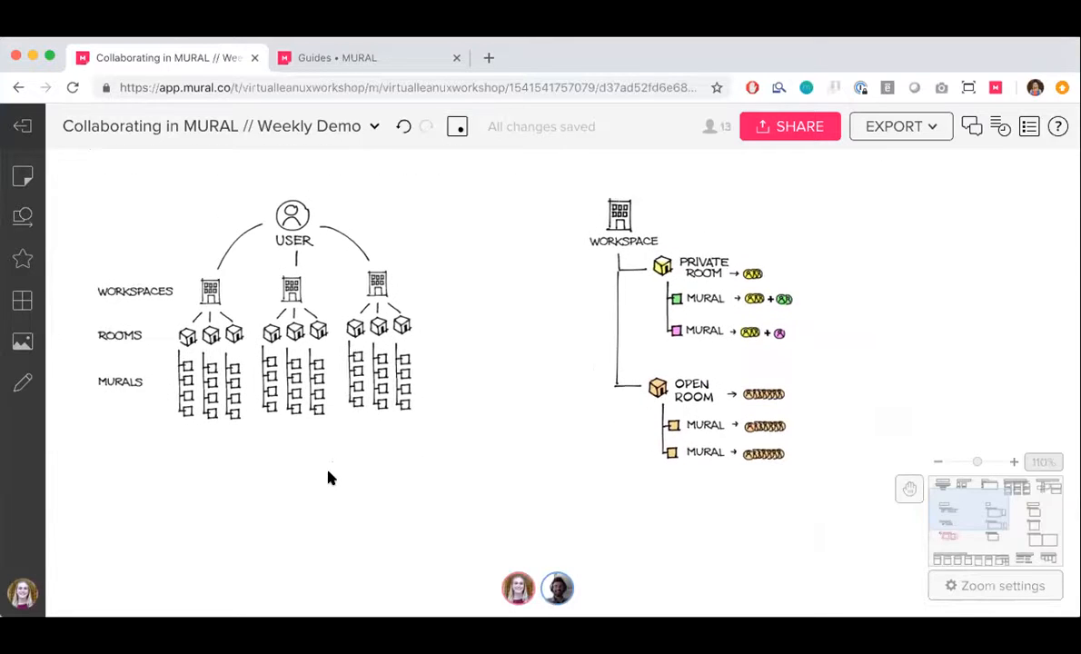
pyautogui.scroll(-2, 328, 478)
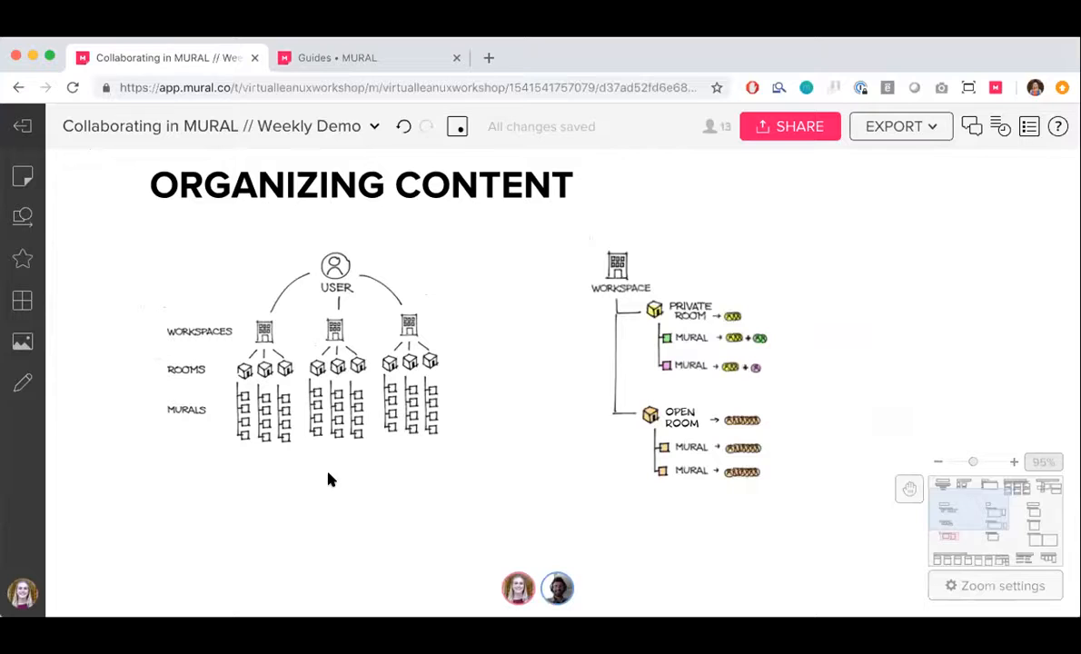
# Switch back to the dashboard and create a private room named Christmas party planning
pyautogui.click(307, 60)
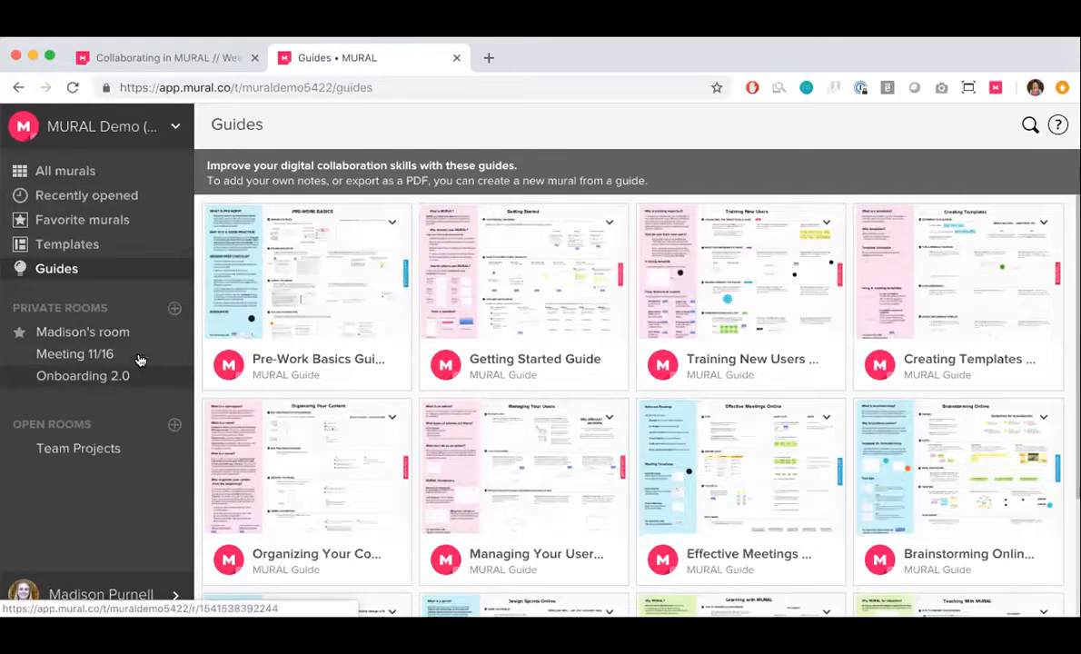
pyautogui.click(173, 310)
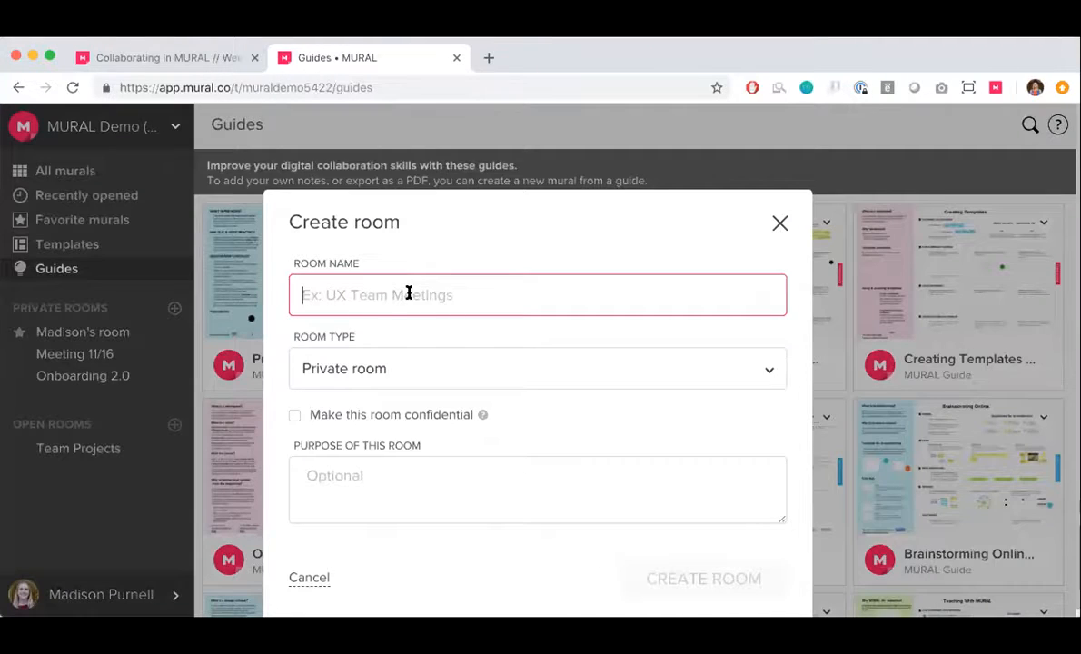
pyautogui.write('Christmas ')
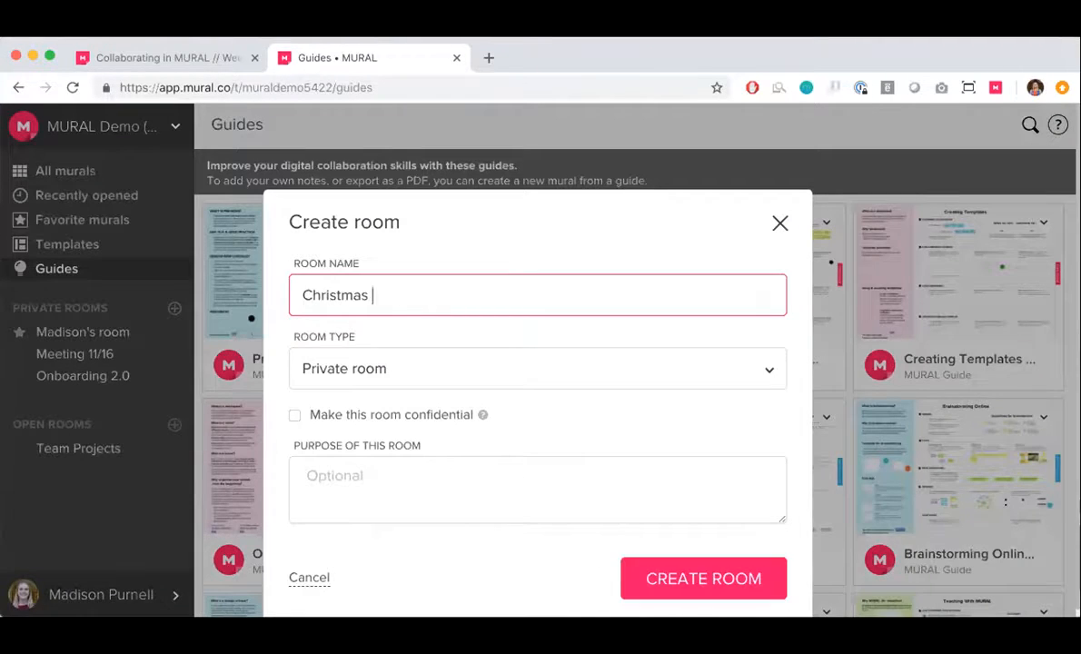
pyautogui.write('party planning')
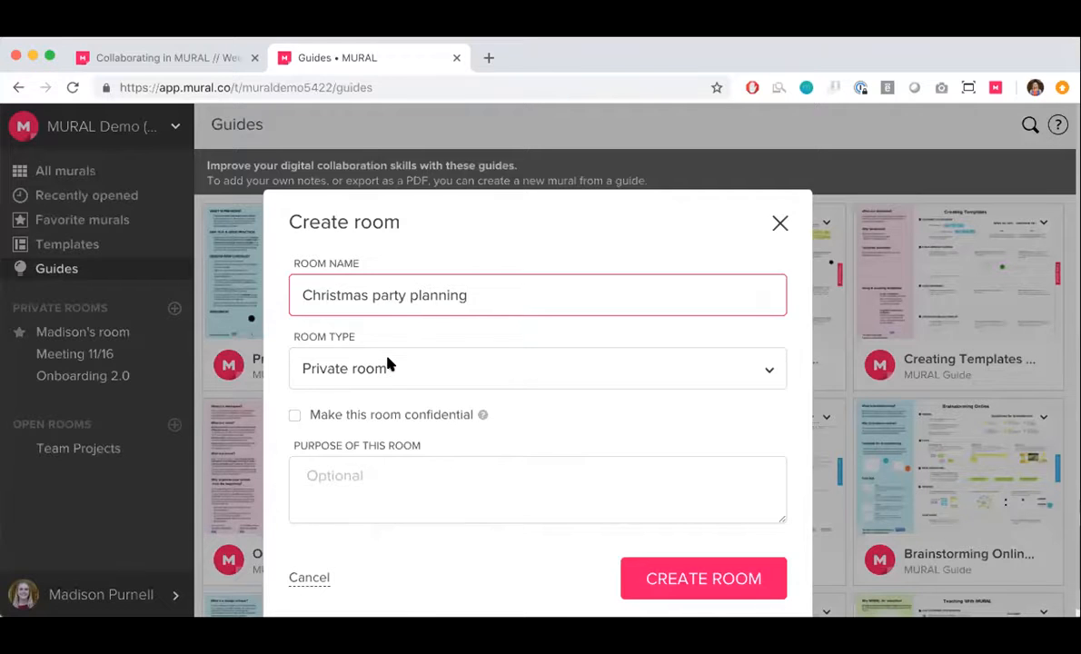
pyautogui.click(387, 364)
pyautogui.click(344, 444)
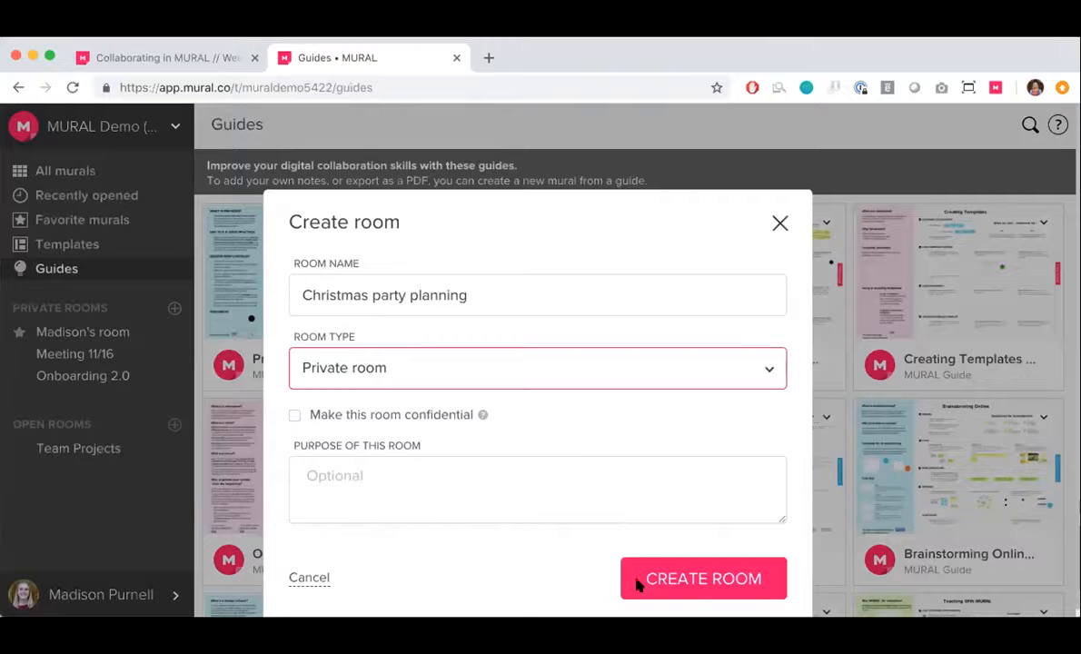
pyautogui.click(698, 598)
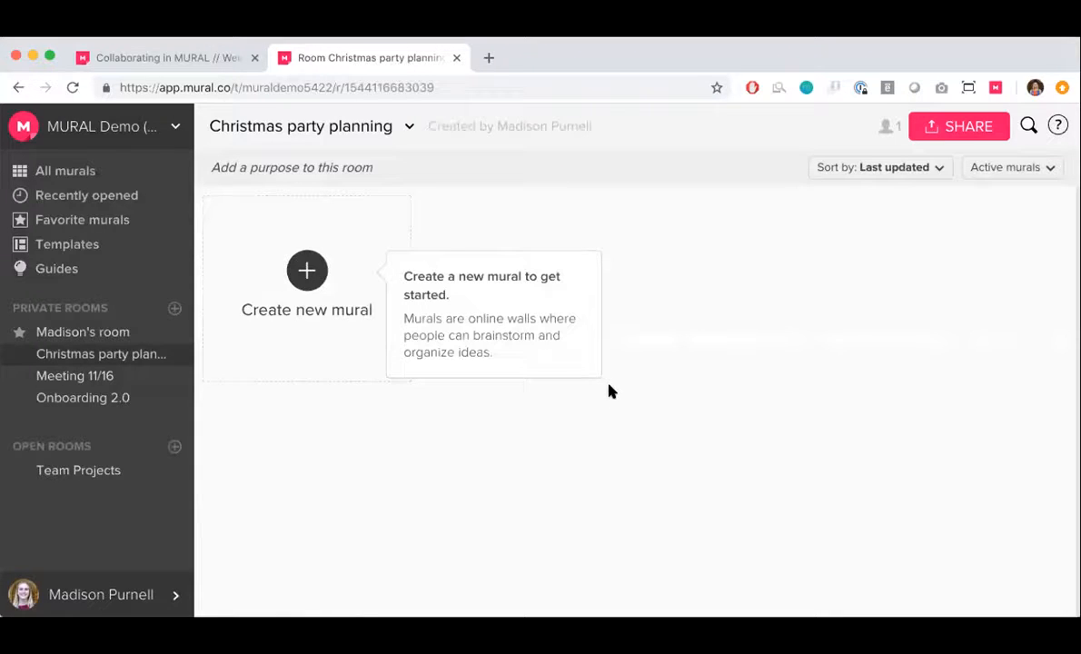
# Share the Christmas party planning room by inviting the suggested workspace member and sending the invite
pyautogui.click(969, 127)
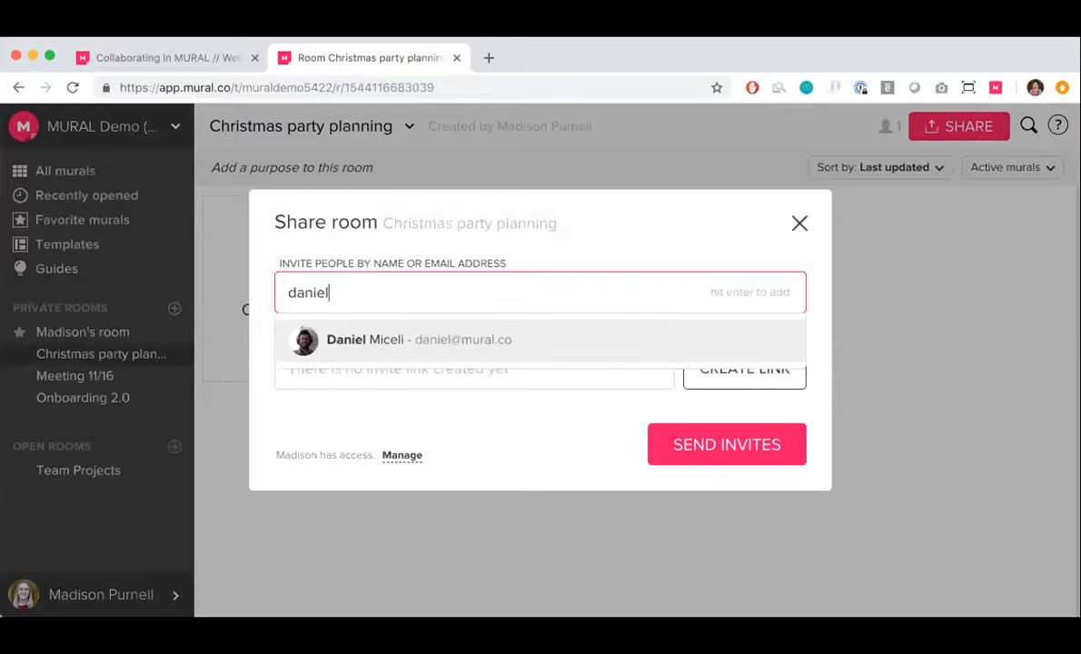
pyautogui.click(488, 329)
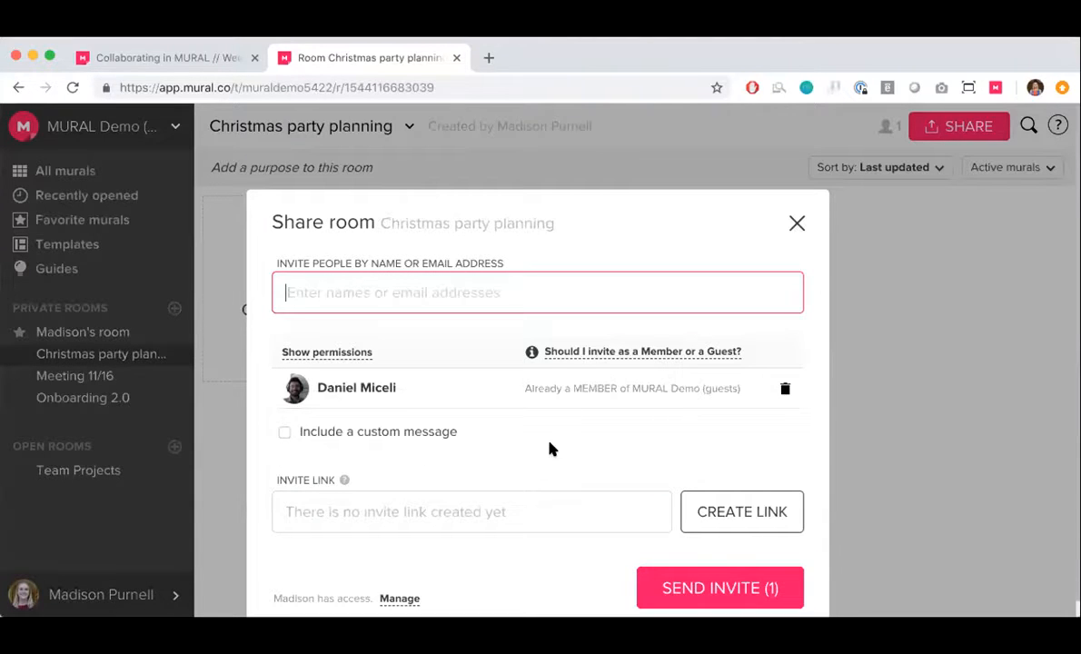
pyautogui.click(732, 572)
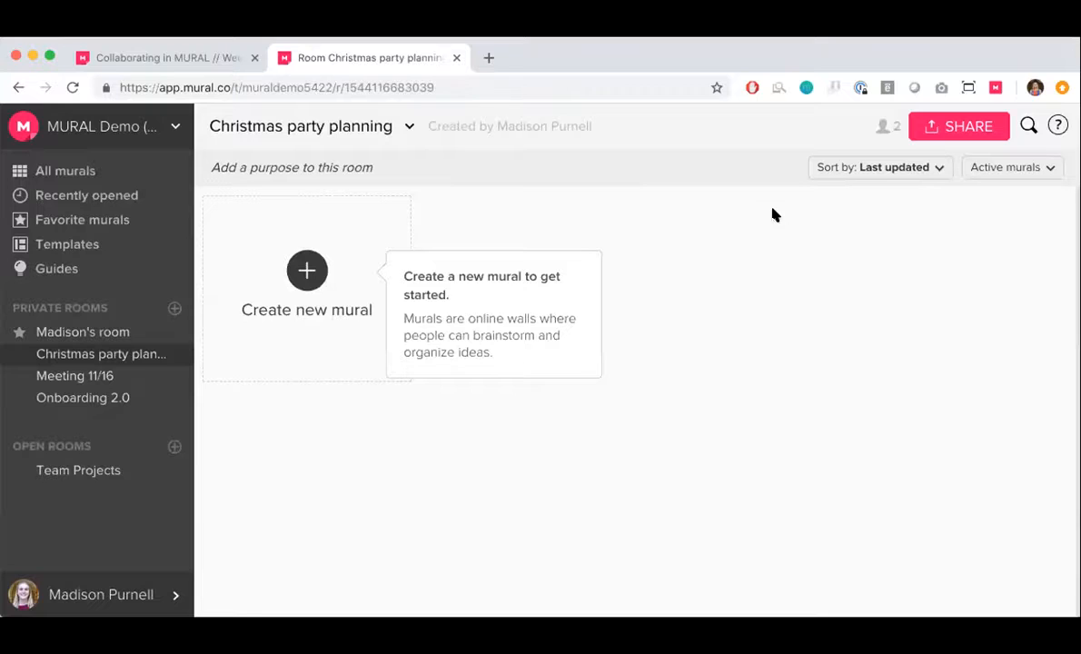
# Create a blank mural in the Christmas party planning room and title it "12/6 Planning meeting"
pyautogui.click(318, 285)
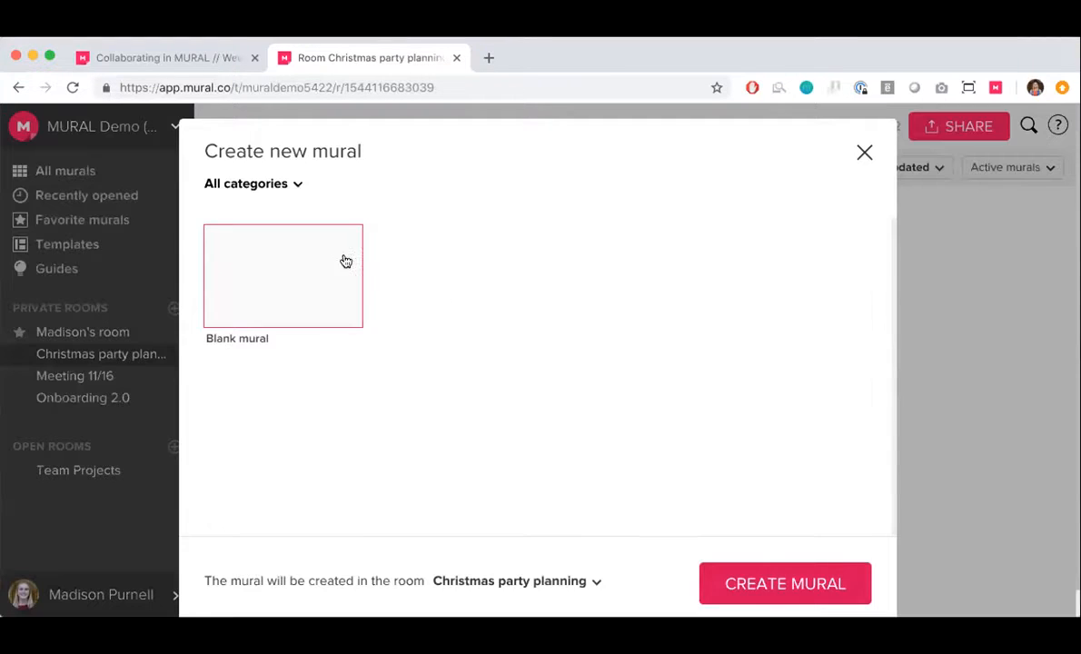
pyautogui.doubleClick(318, 293)
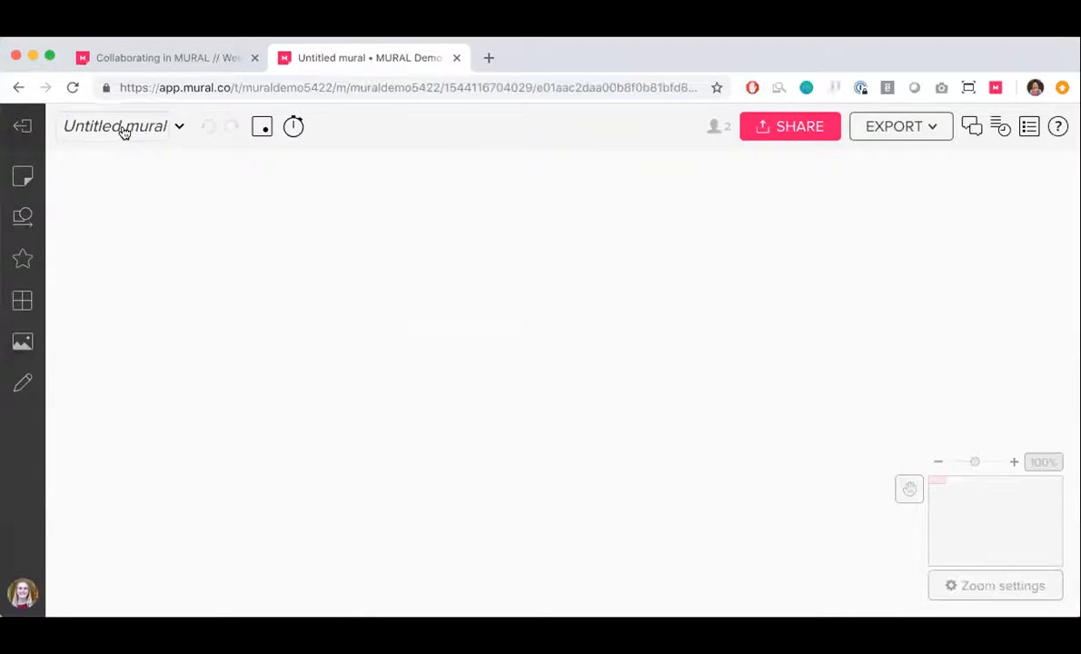
pyautogui.click(122, 132)
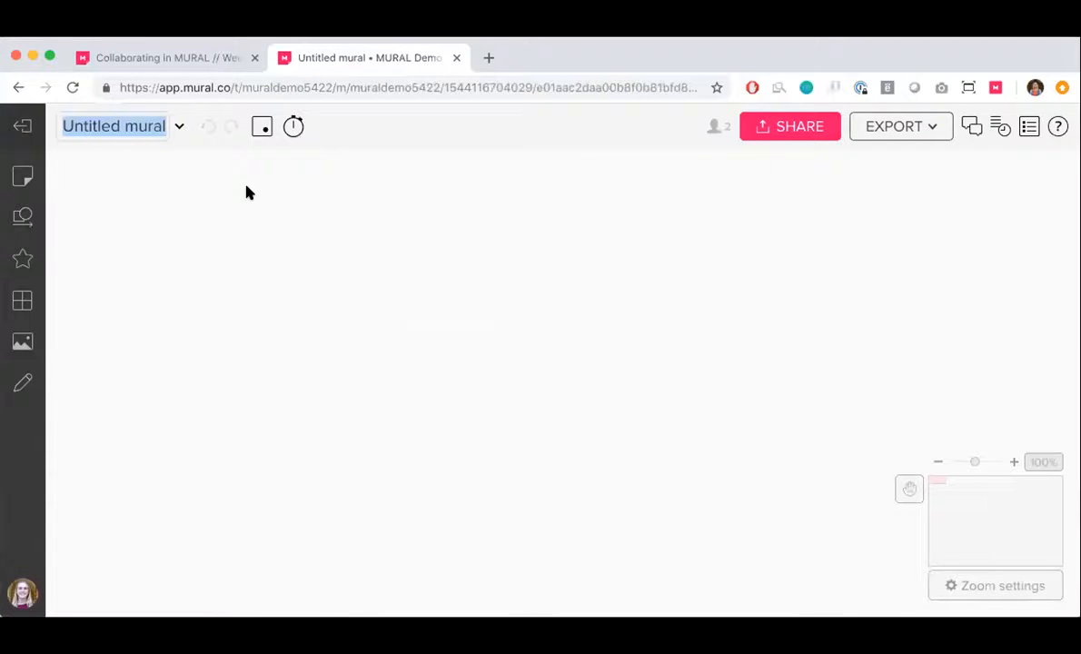
pyautogui.write('12/6')
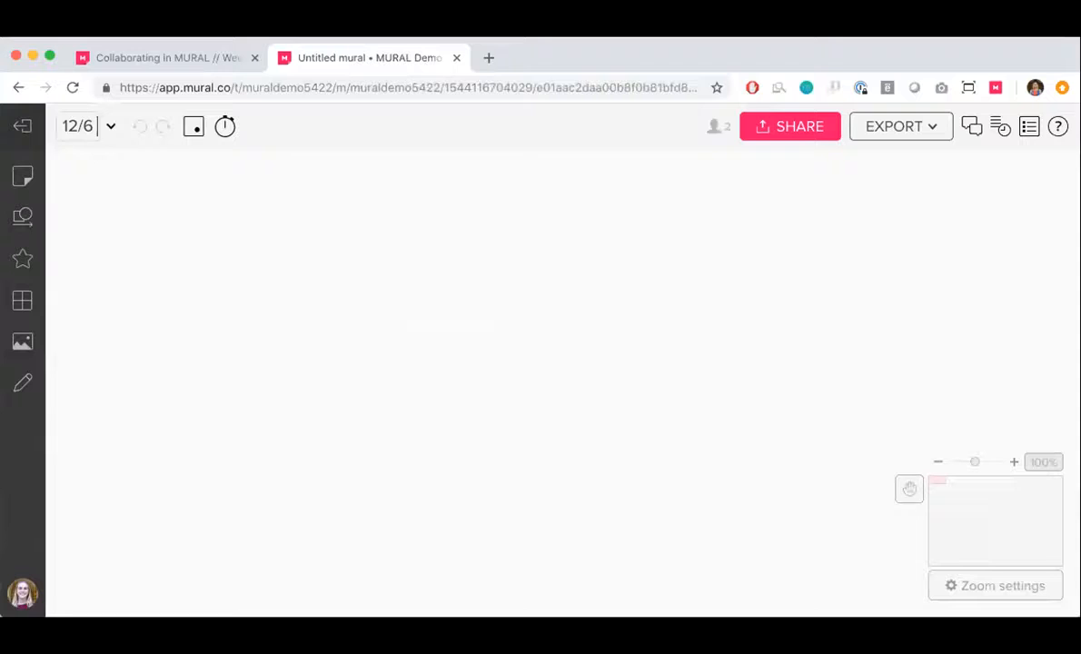
pyautogui.write(' Plannig')
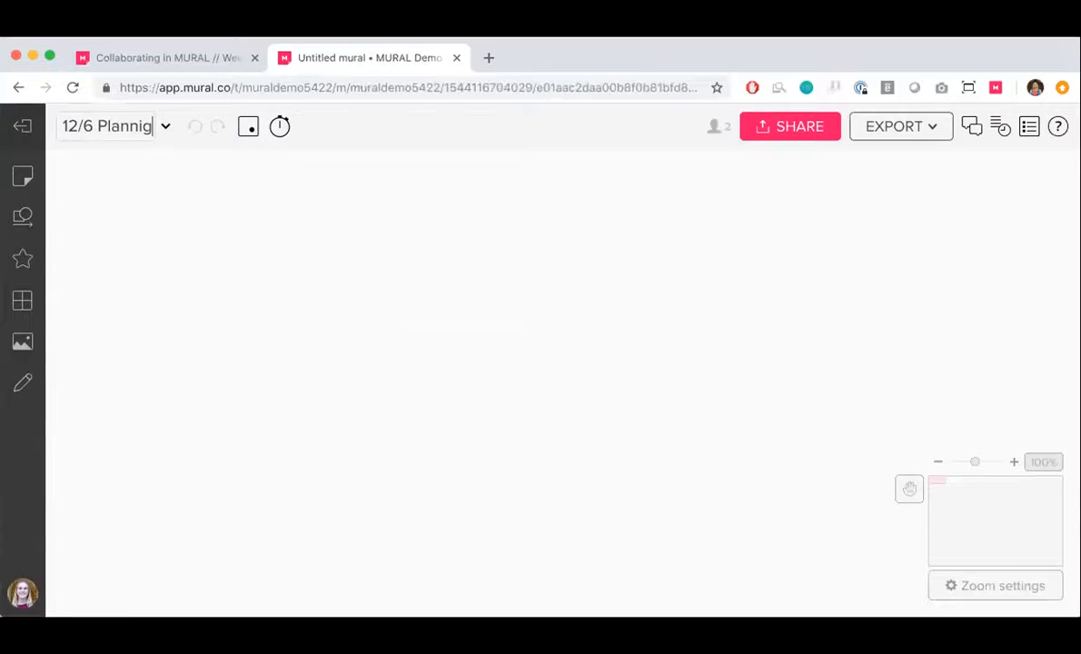
pyautogui.press('BackSpace')
pyautogui.write('ng meeting')
pyautogui.press('Return')
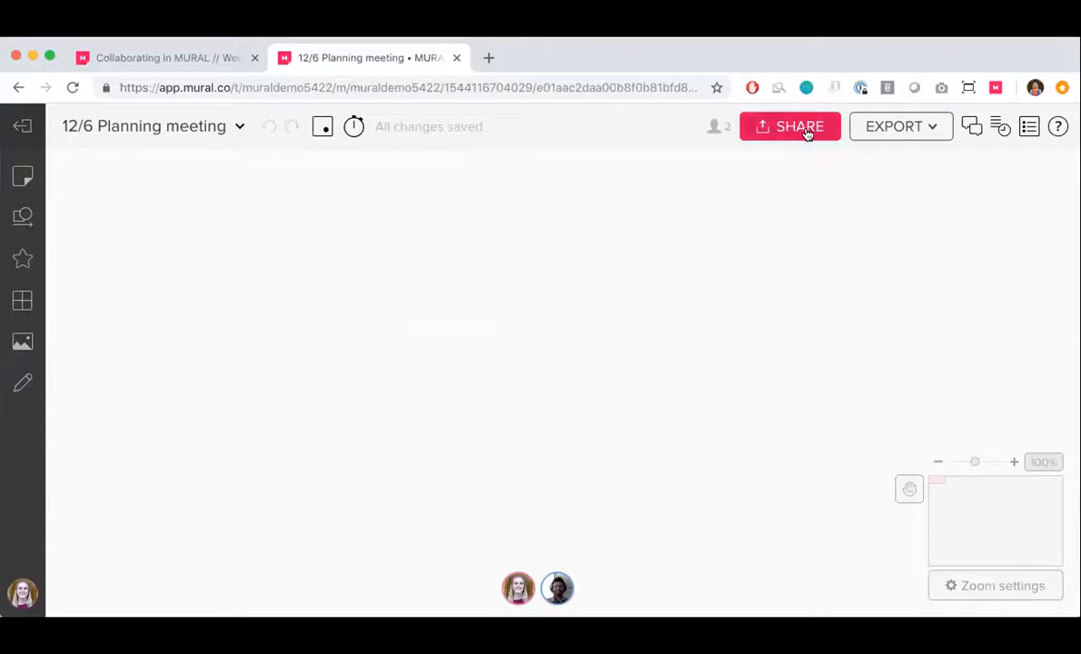
pyautogui.scroll(-5, 484, 267)
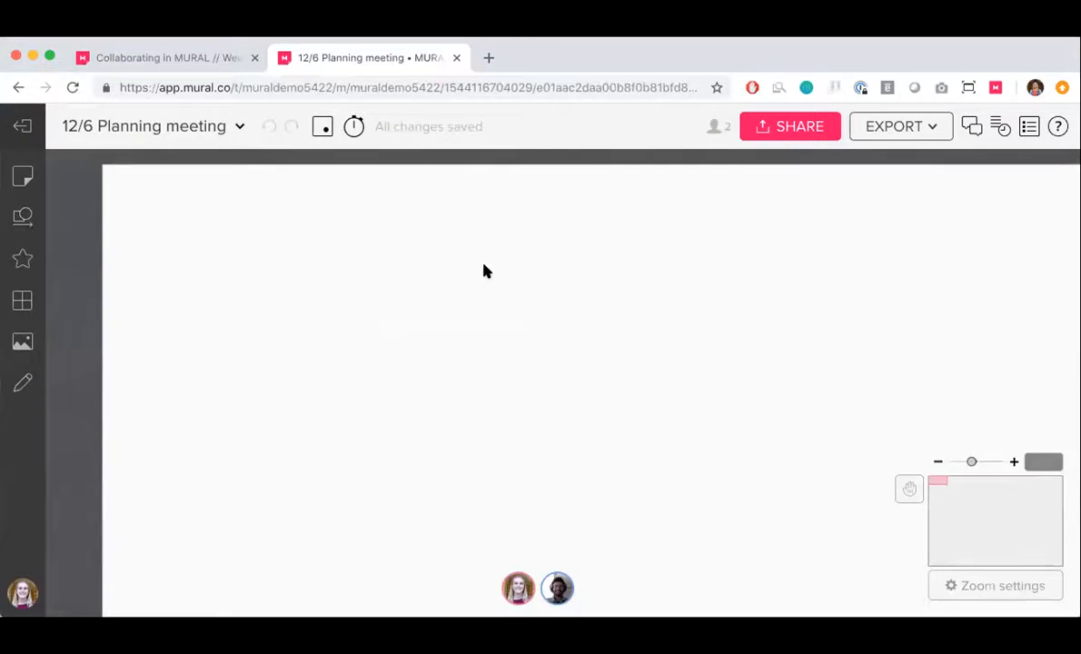
pyautogui.scroll(3, 484, 266)
pyautogui.scroll(3, 484, 271)
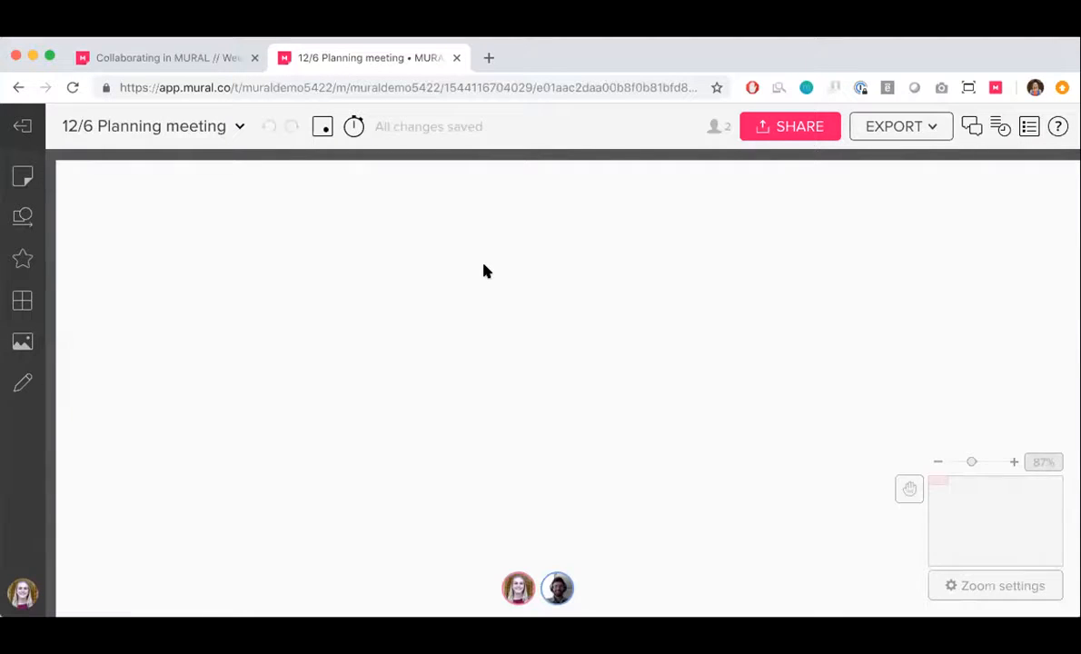
pyautogui.scroll(-2, 484, 270)
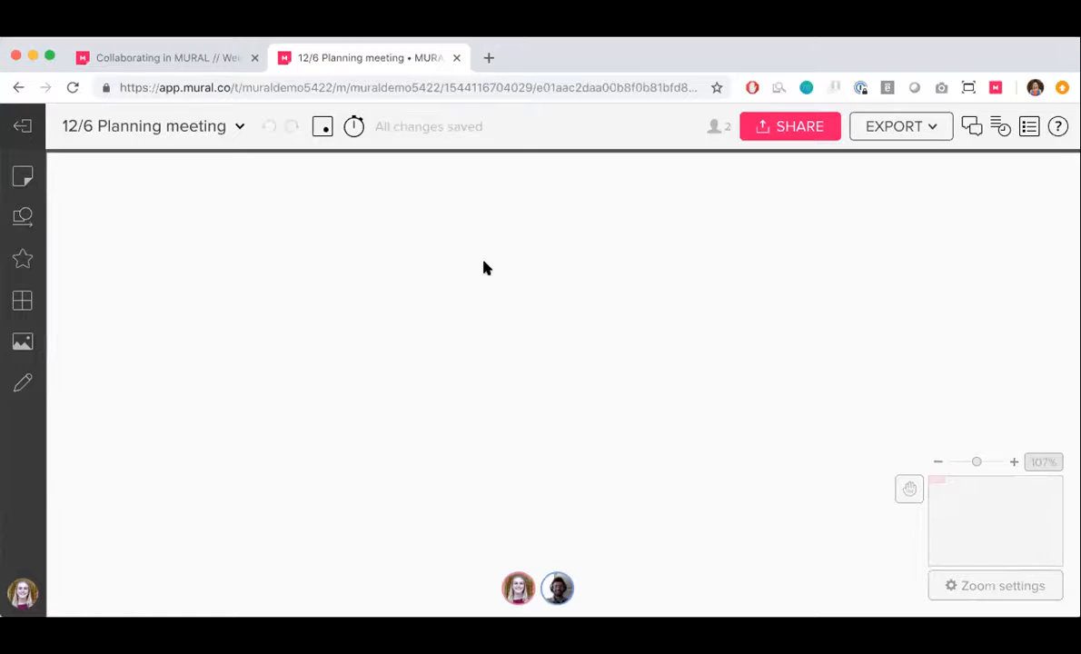
pyautogui.hscroll(-3, 485, 266)
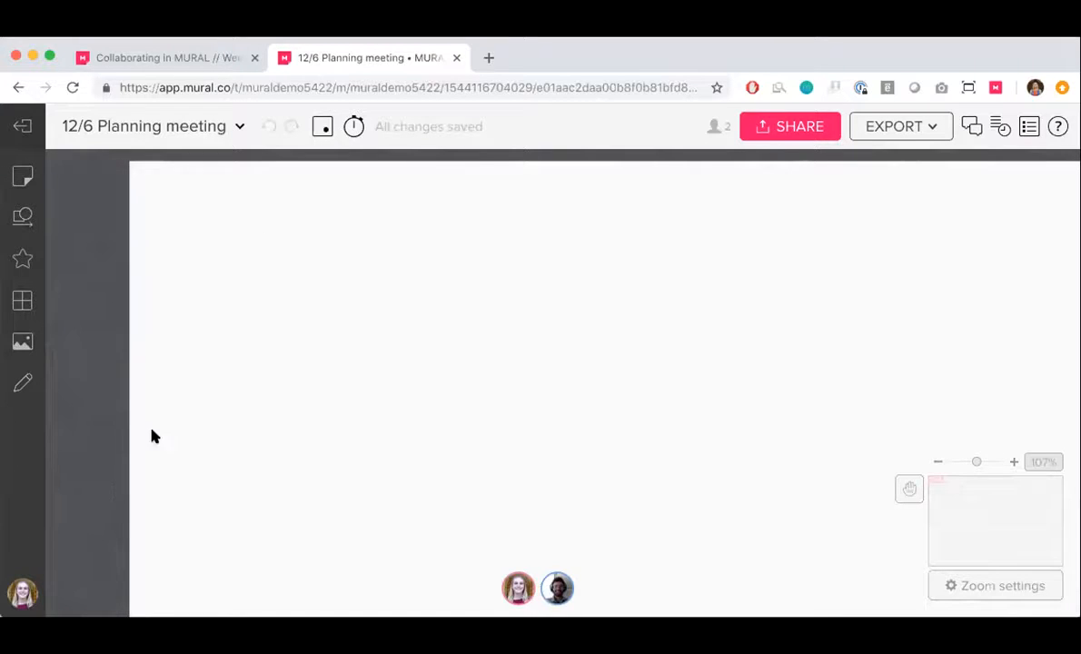
pyautogui.scroll(5, 218, 337)
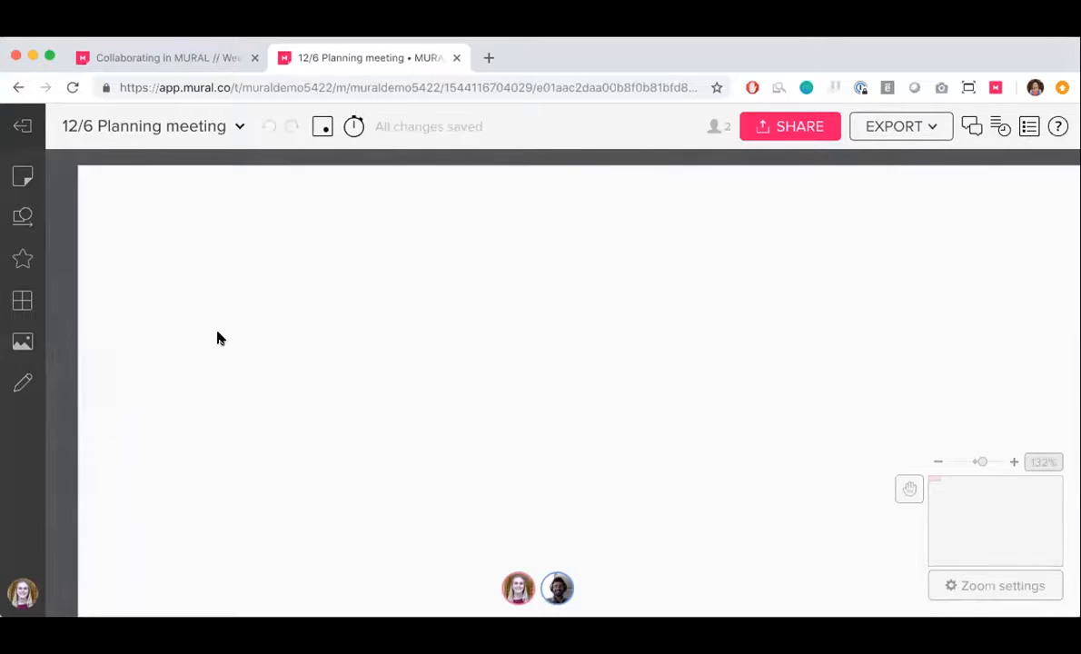
# Place a title text and a textbox below it near the upper-left corner of the mural
pyautogui.click(22, 187)
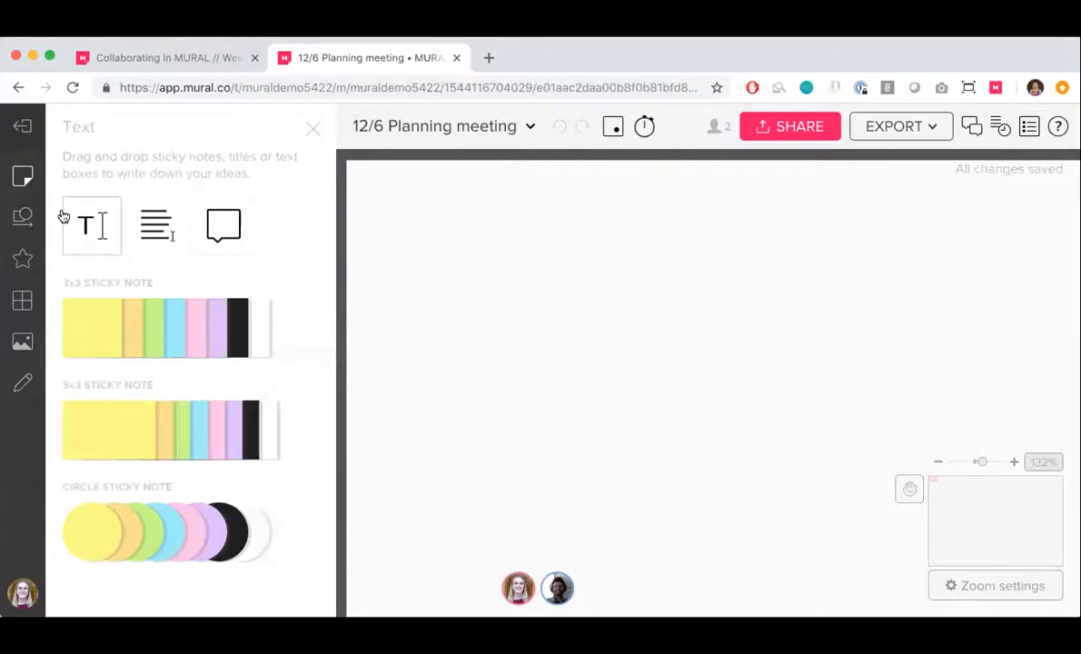
pyautogui.moveTo(91, 225); pyautogui.dragTo(437, 257)
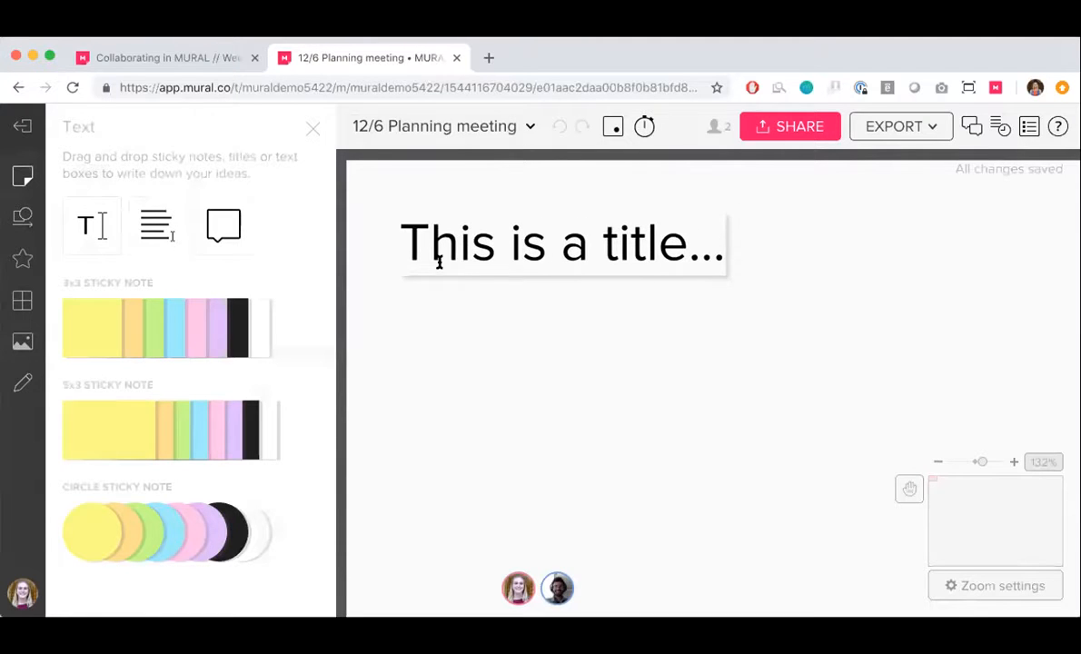
pyautogui.moveTo(148, 242); pyautogui.dragTo(431, 338)
# Place a pink 3x3, an orange 5x3 and a blue circle sticky note in a row beneath the textbox
pyautogui.scroll(-3, 431, 338)
pyautogui.moveTo(191, 329); pyautogui.dragTo(442, 255)
pyautogui.moveTo(173, 431); pyautogui.dragTo(694, 254)
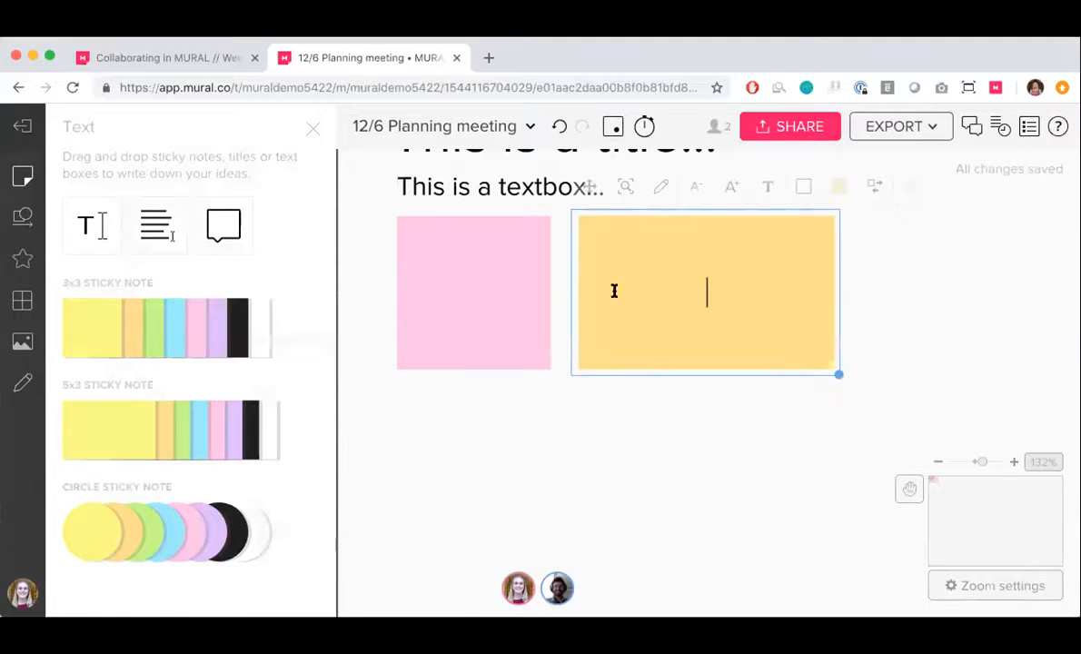
pyautogui.moveTo(179, 520); pyautogui.dragTo(917, 232)
pyautogui.scroll(-3, 751, 299)
pyautogui.click(673, 404)
pyautogui.scroll(-1, 673, 404)
pyautogui.scroll(-1, 674, 403)
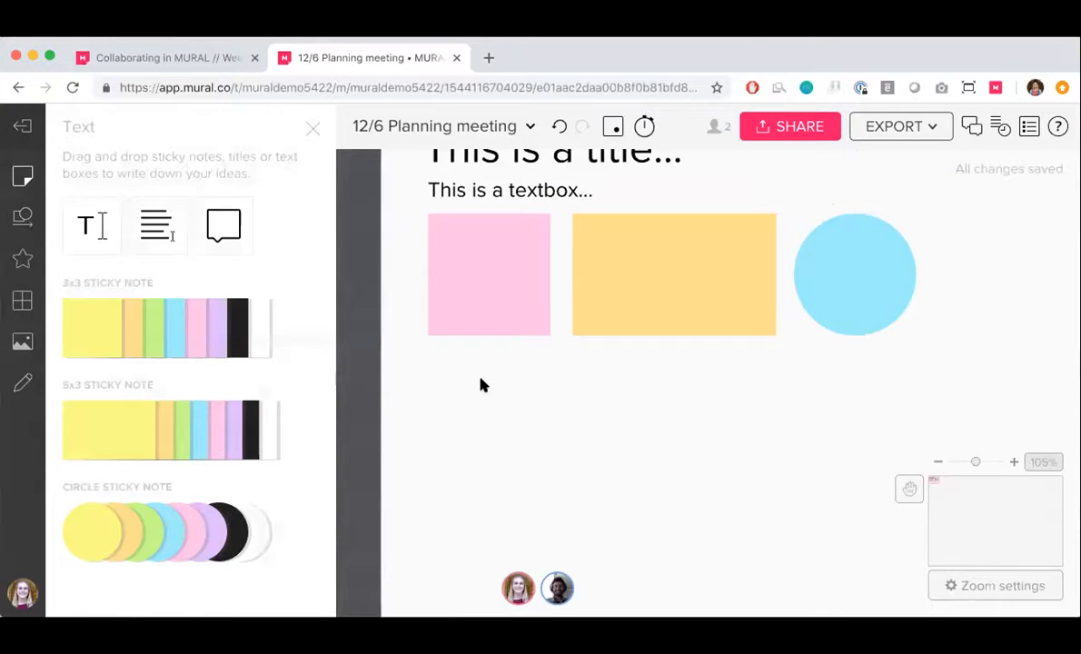
# Add a second pink square note and a second orange rectangular note directly below the originals
pyautogui.doubleClick(485, 381)
pyautogui.moveTo(454, 303); pyautogui.dragTo(452, 345)
pyautogui.doubleClick(686, 391)
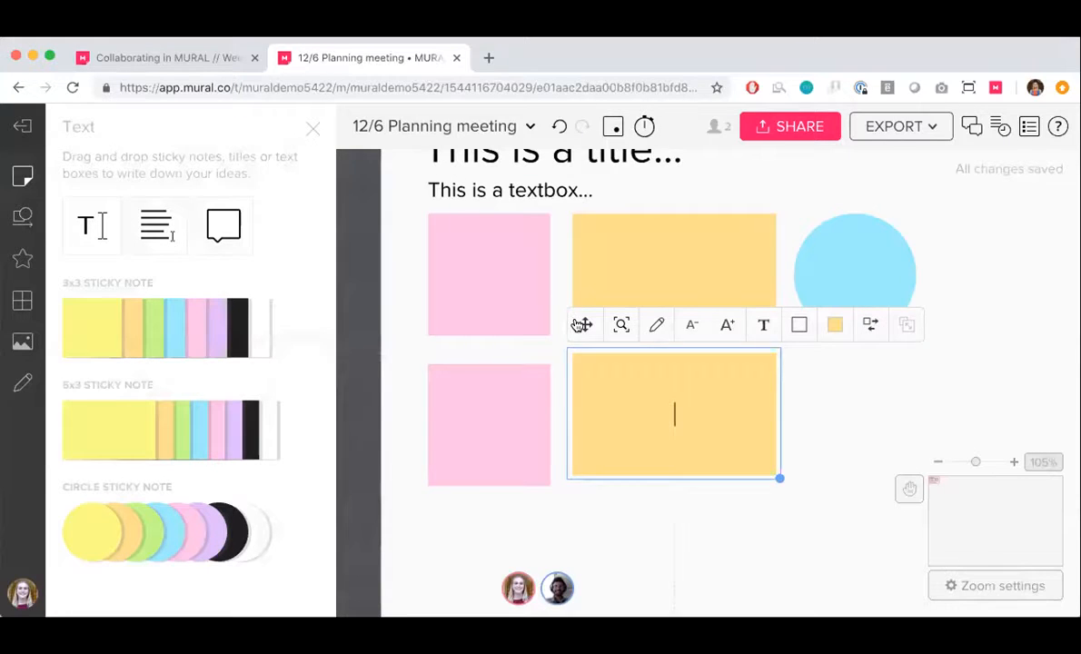
pyautogui.moveTo(582, 324); pyautogui.dragTo(582, 342)
# Write "sjdfalkjfailjf" on the lower orange note and increase its font size
pyautogui.write('sjdfalkjfailjf')
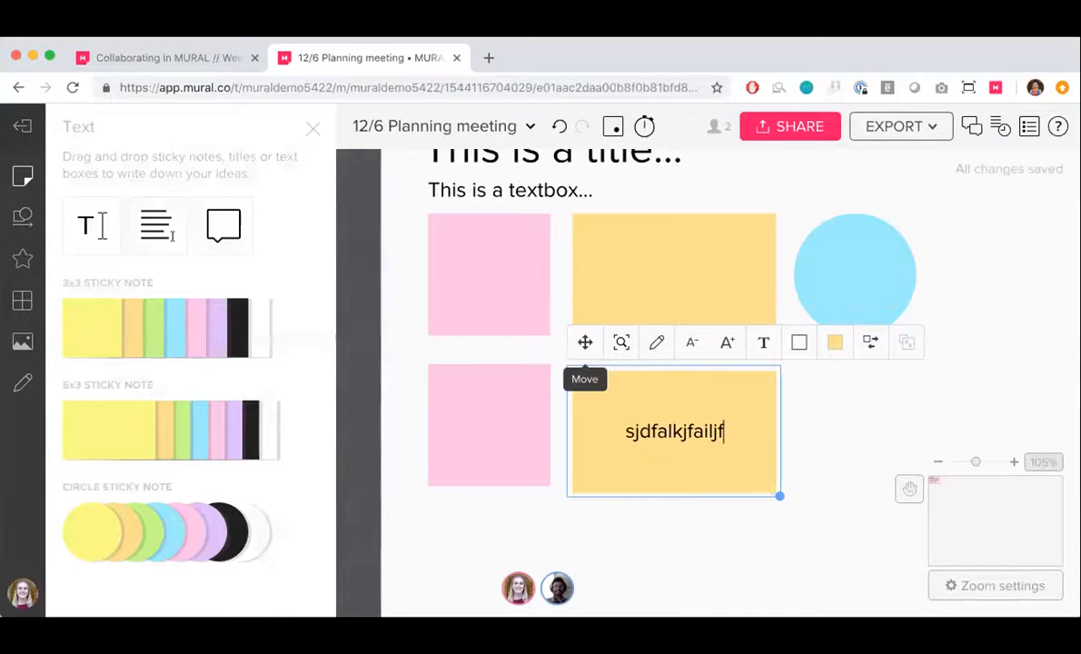
pyautogui.click(819, 346)
pyautogui.click(815, 349)
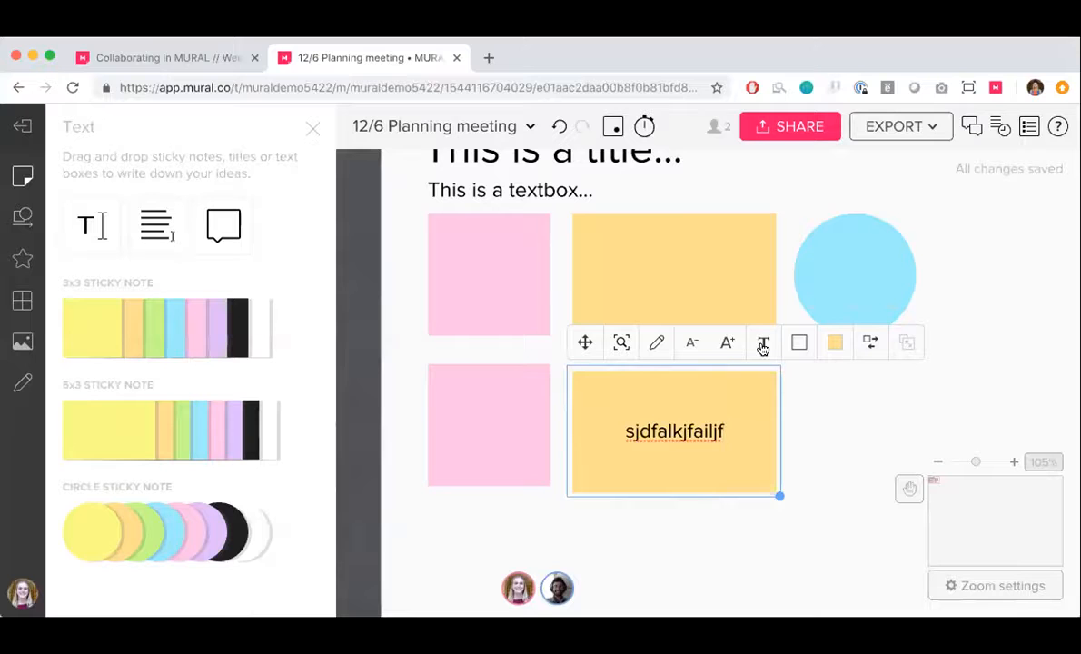
pyautogui.click(727, 345)
pyautogui.click(727, 345)
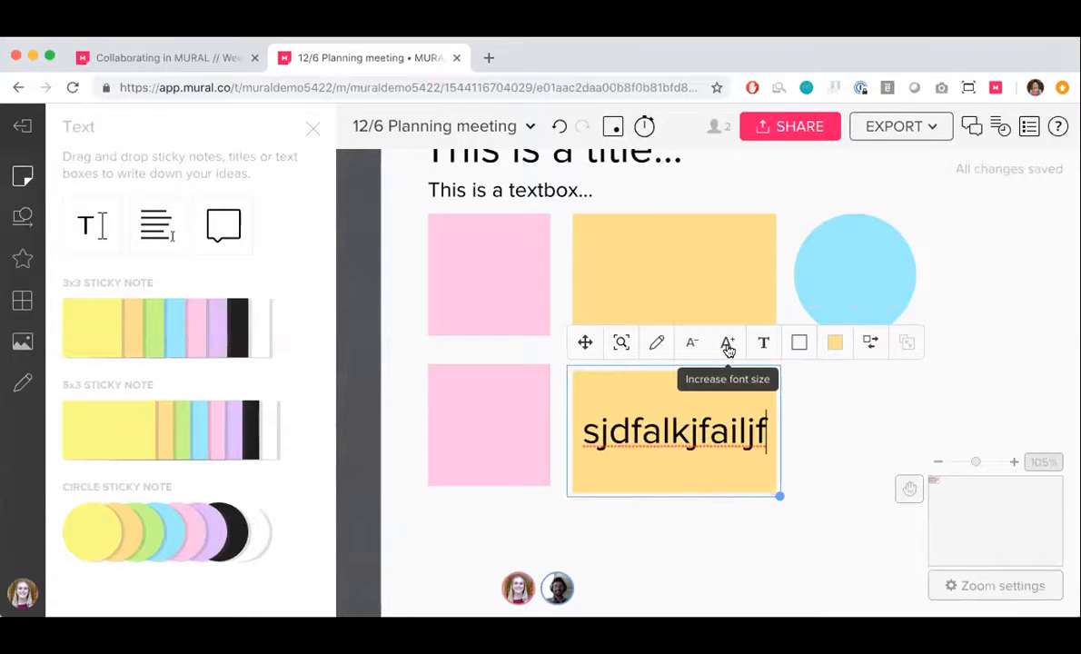
pyautogui.click(796, 391)
# Link the lower pink note to the lower orange note with a straight arrow, and shift the orange note slightly down and right
pyautogui.scroll(-3, 796, 393)
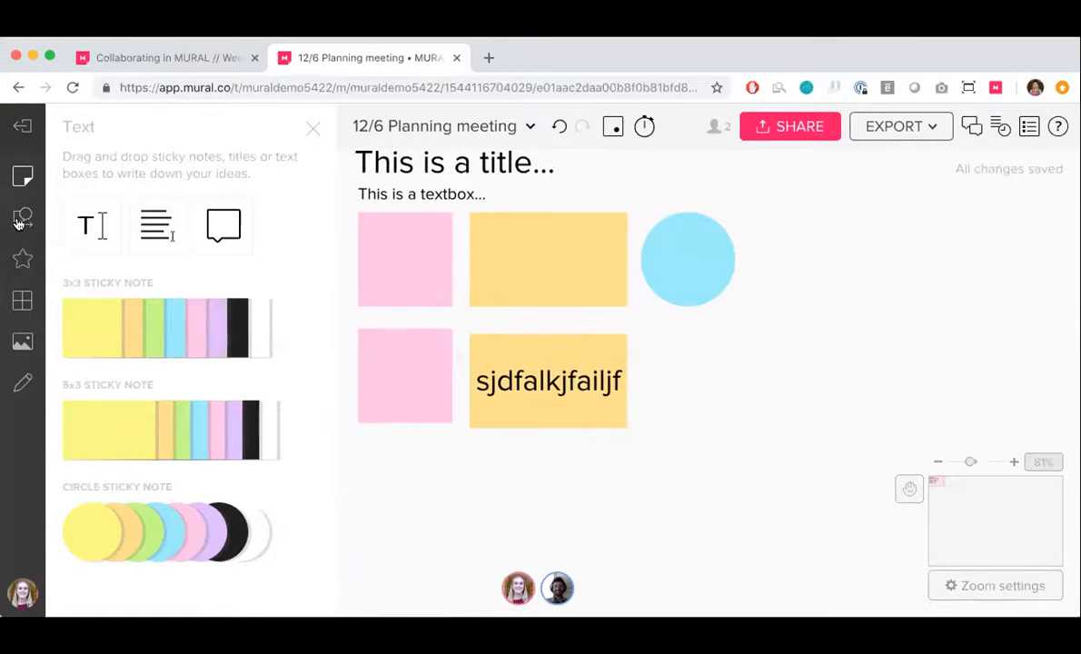
pyautogui.click(23, 218)
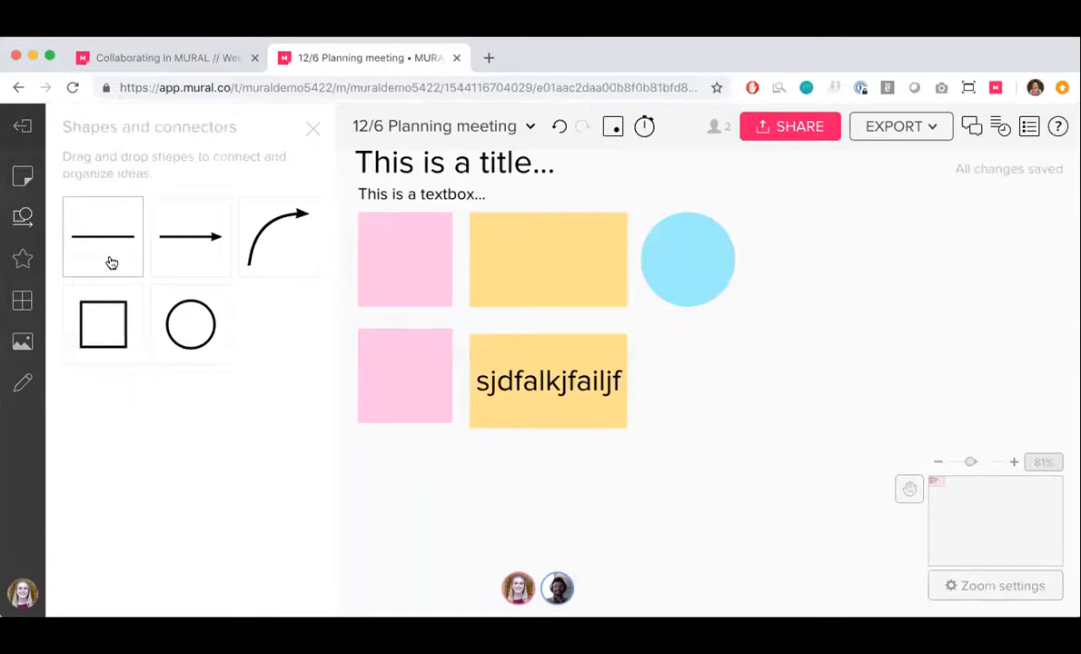
pyautogui.moveTo(175, 262); pyautogui.dragTo(446, 376)
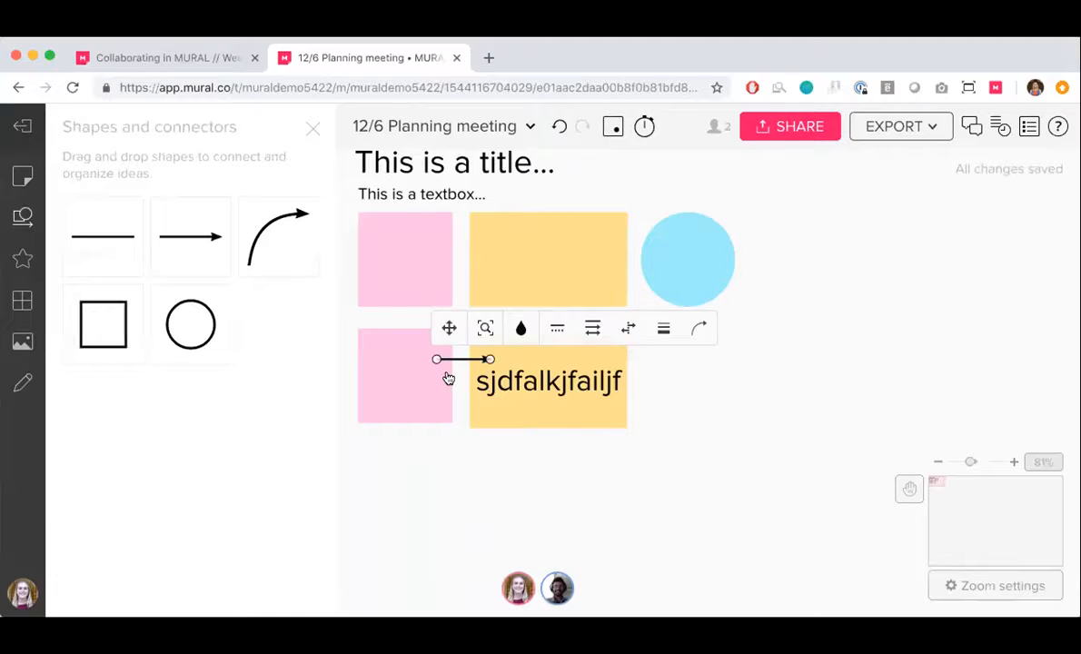
pyautogui.click(452, 445)
pyautogui.moveTo(571, 410); pyautogui.dragTo(610, 442)
pyautogui.click(787, 452)
# Place a square shape to the right of the lower orange note and enlarge it into a wide rectangle
pyautogui.scroll(-1, 790, 452)
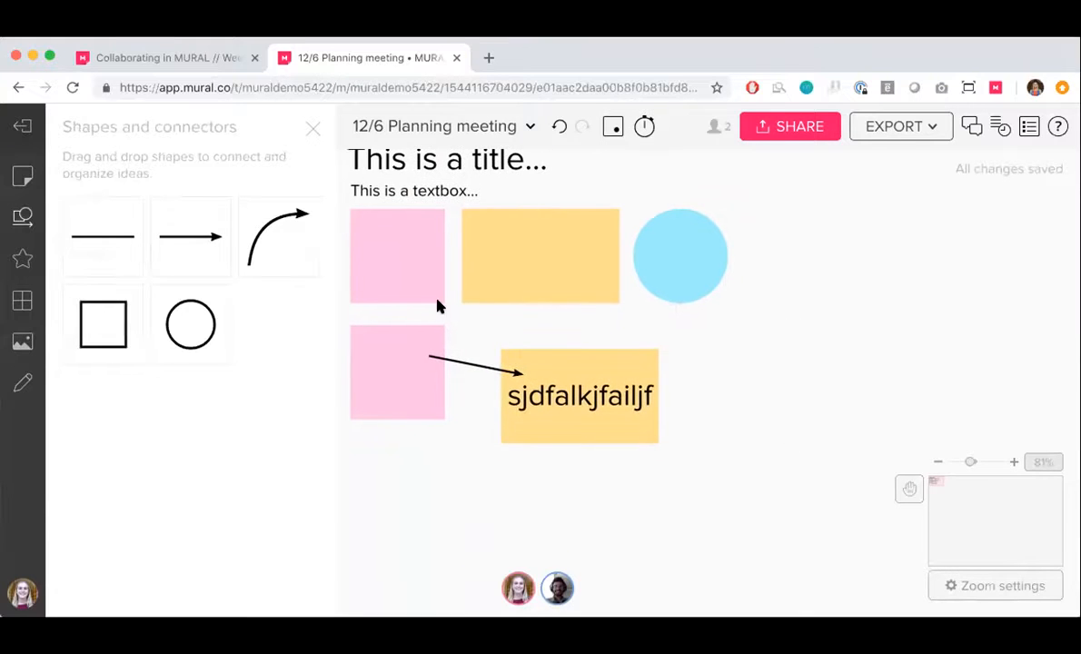
pyautogui.moveTo(102, 345); pyautogui.dragTo(714, 359)
pyautogui.scroll(-3, 714, 361)
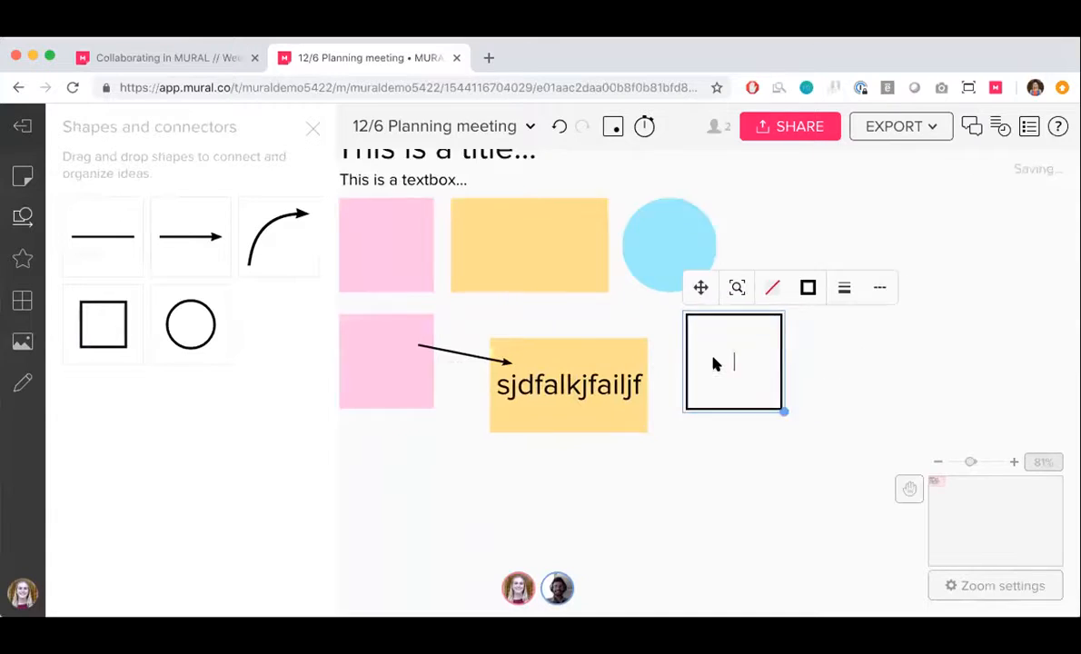
pyautogui.scroll(-3, 714, 369)
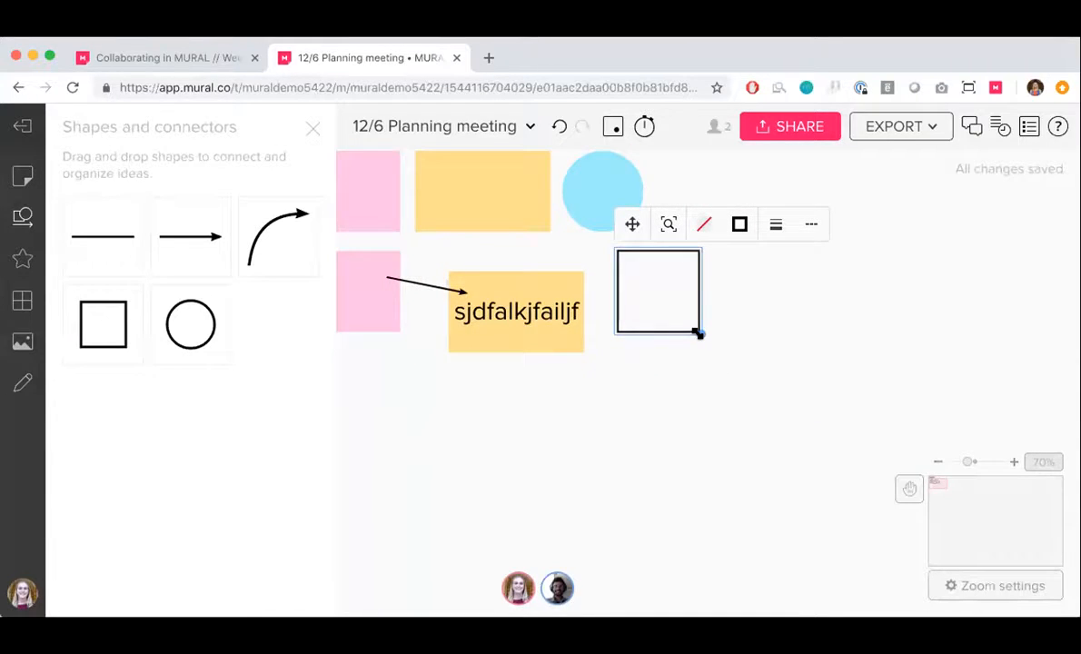
pyautogui.moveTo(697, 333); pyautogui.dragTo(952, 445)
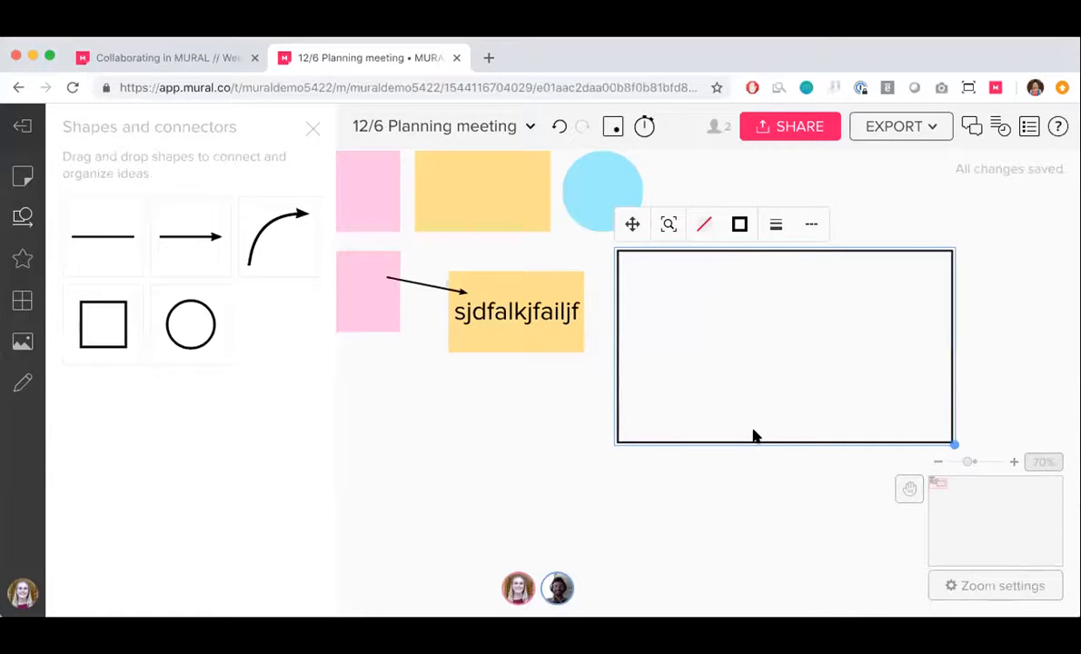
pyautogui.scroll(-3, 753, 436)
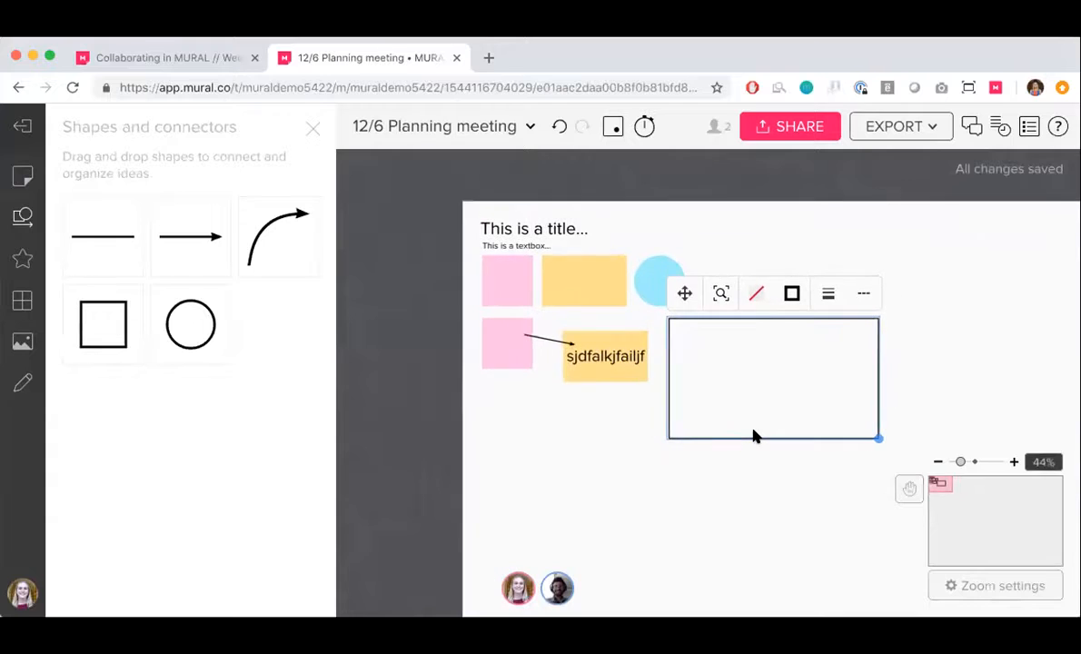
pyautogui.hscroll(1, 785, 463)
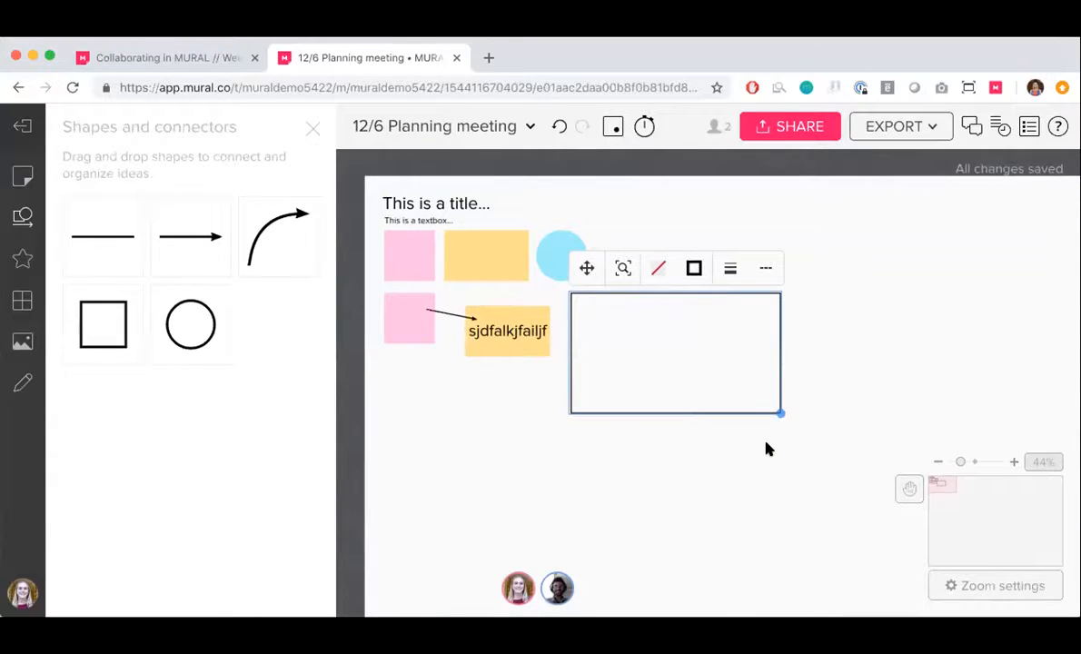
pyautogui.click(694, 271)
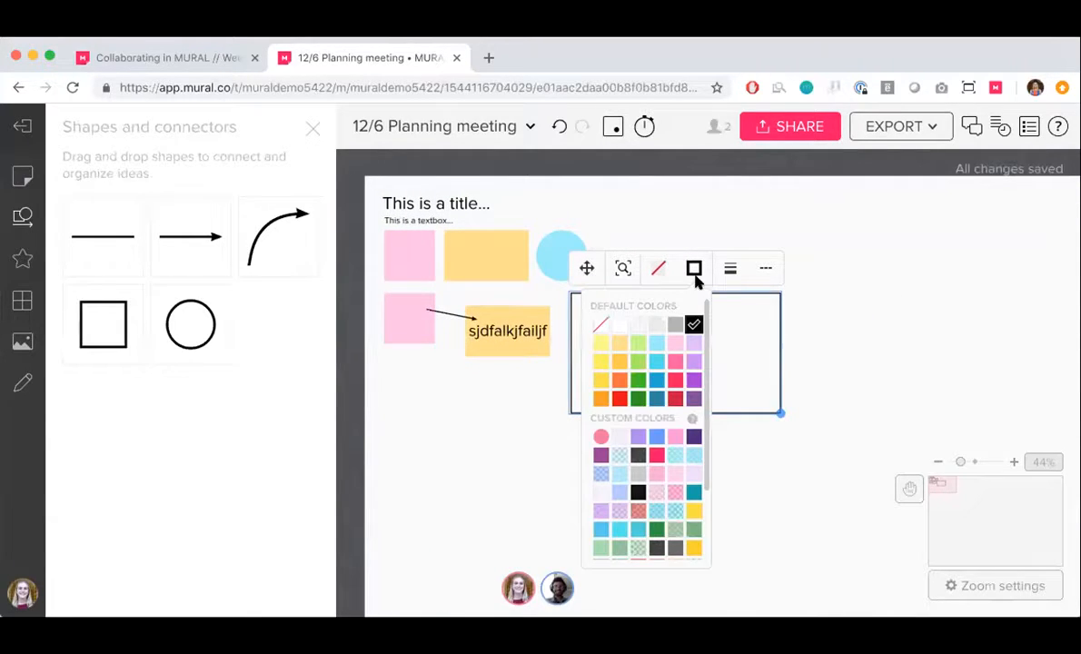
pyautogui.click(731, 271)
pyautogui.click(696, 270)
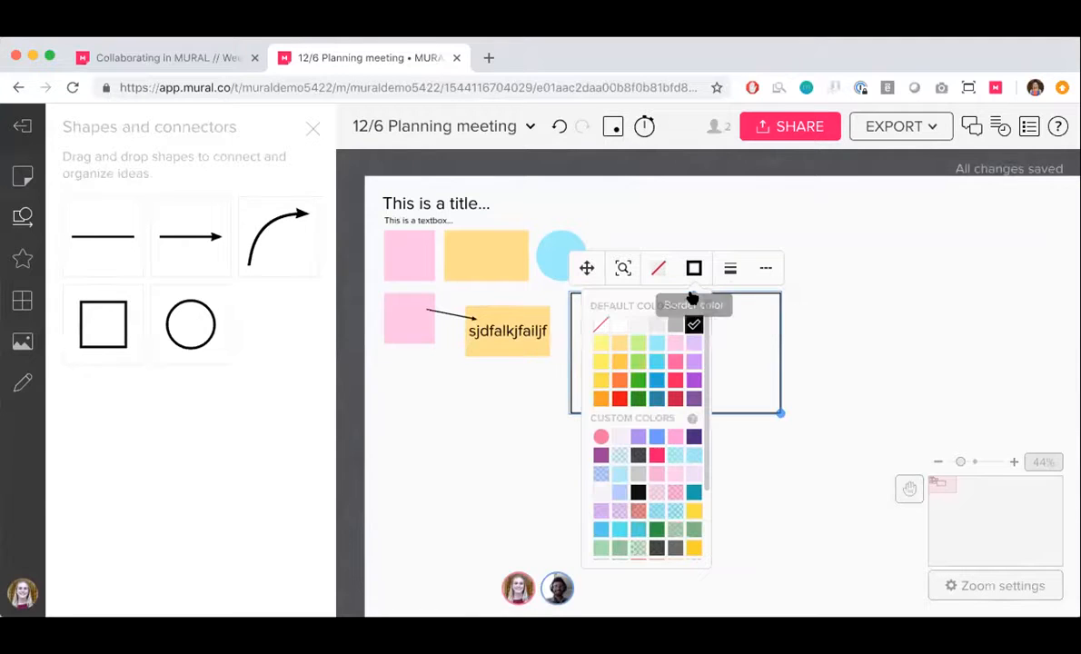
# Label the rectangle with a first name's possessive followed by "ideas", and move the blue circle note inside it
pyautogui.click(729, 358)
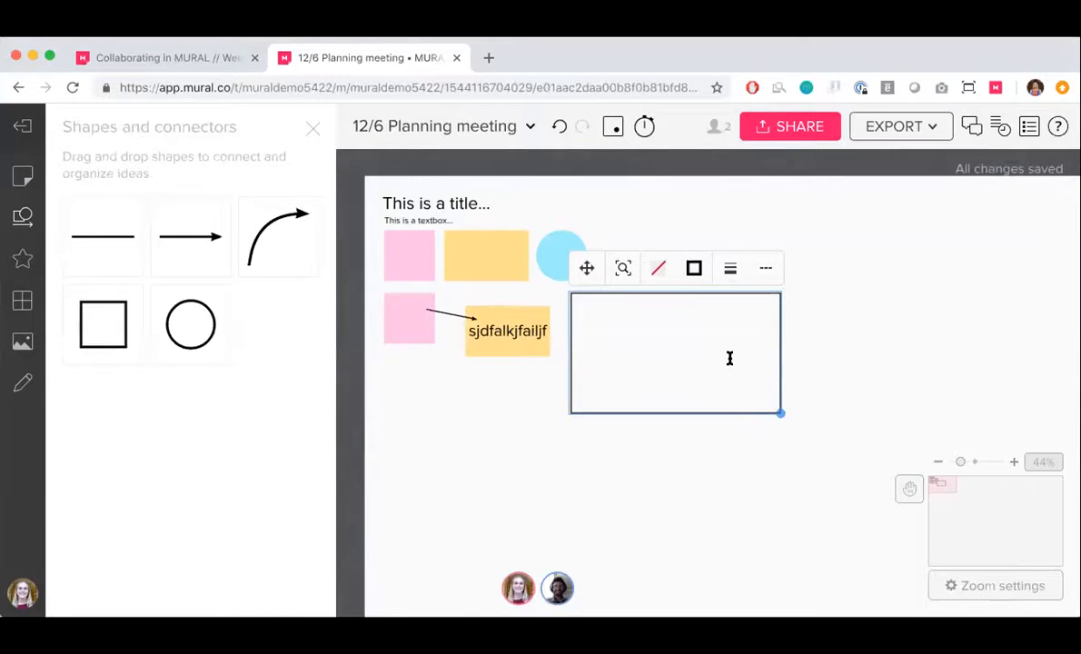
pyautogui.write("Madison's ideas")
pyautogui.click(574, 485)
pyautogui.moveTo(574, 251); pyautogui.dragTo(615, 324)
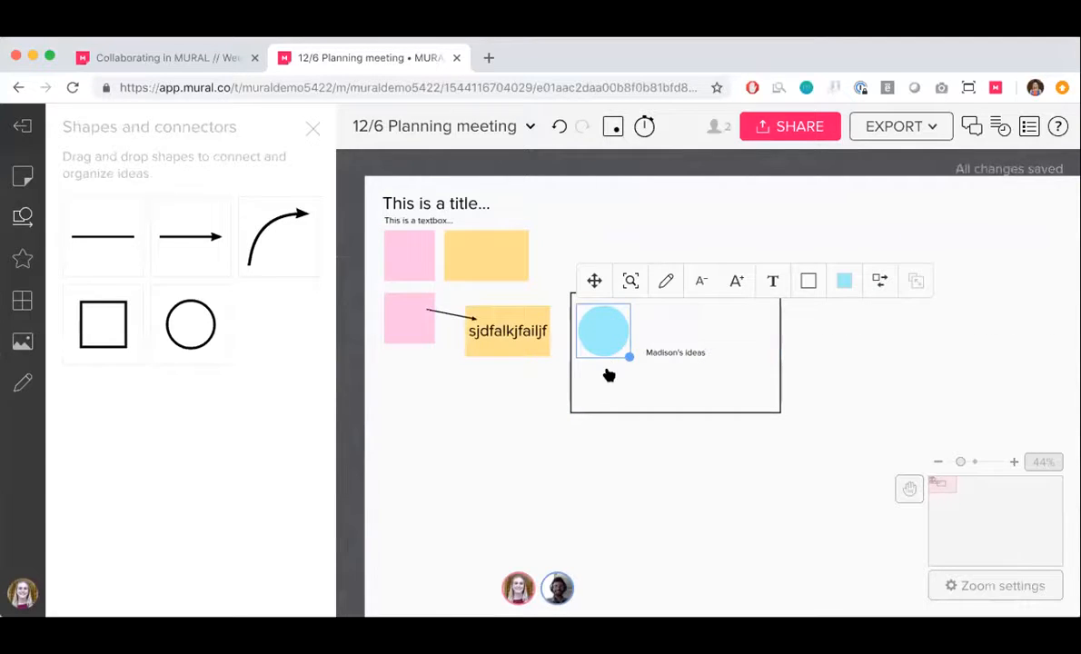
pyautogui.click(673, 451)
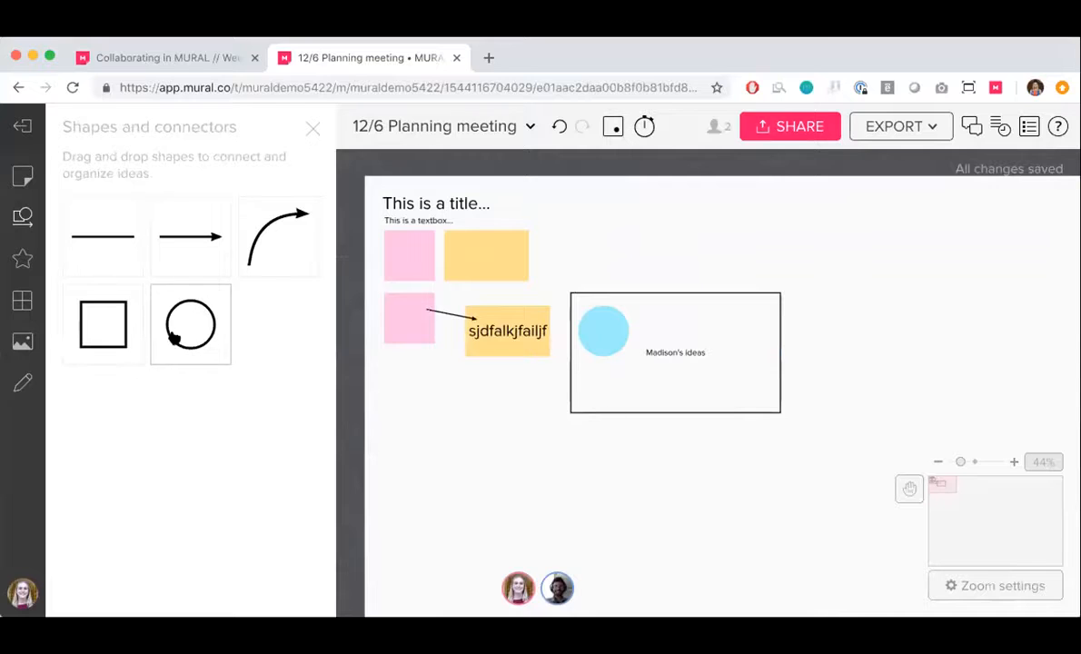
# Place the keypad mobile phone icon on the upper-left corner of the lower pink note
pyautogui.click(20, 260)
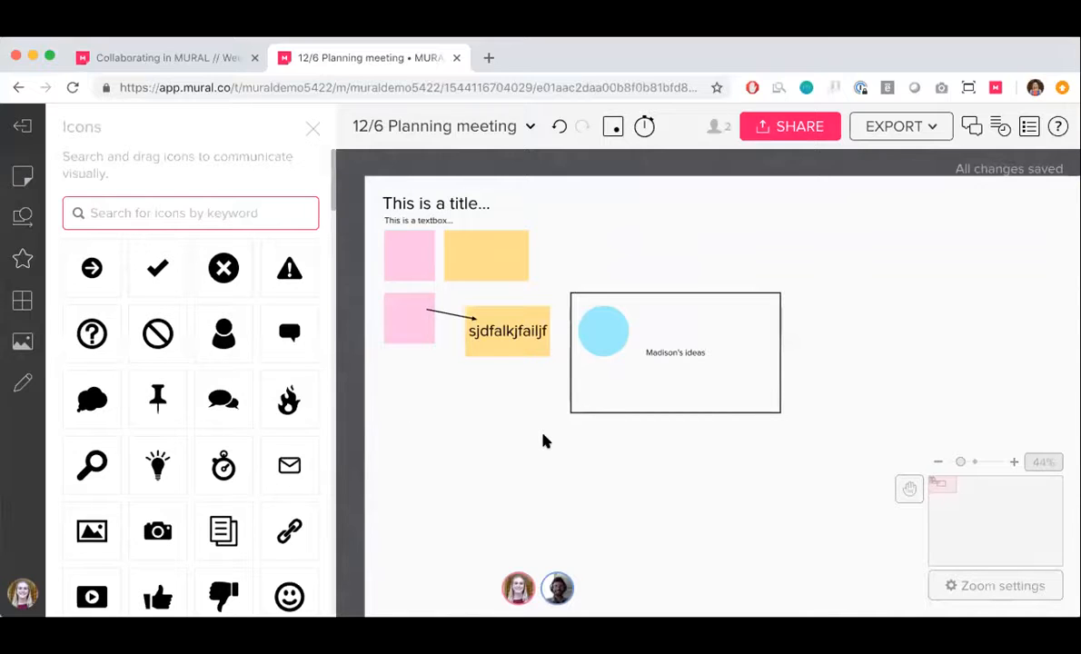
pyautogui.scroll(-5, 228, 414)
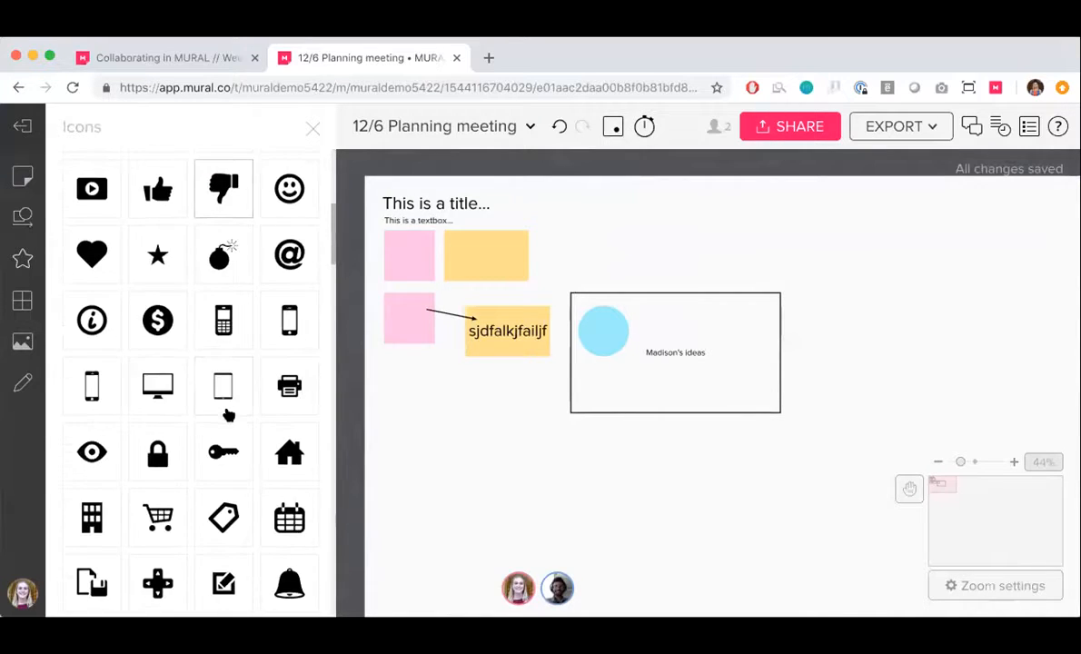
pyautogui.moveTo(290, 332); pyautogui.dragTo(385, 300)
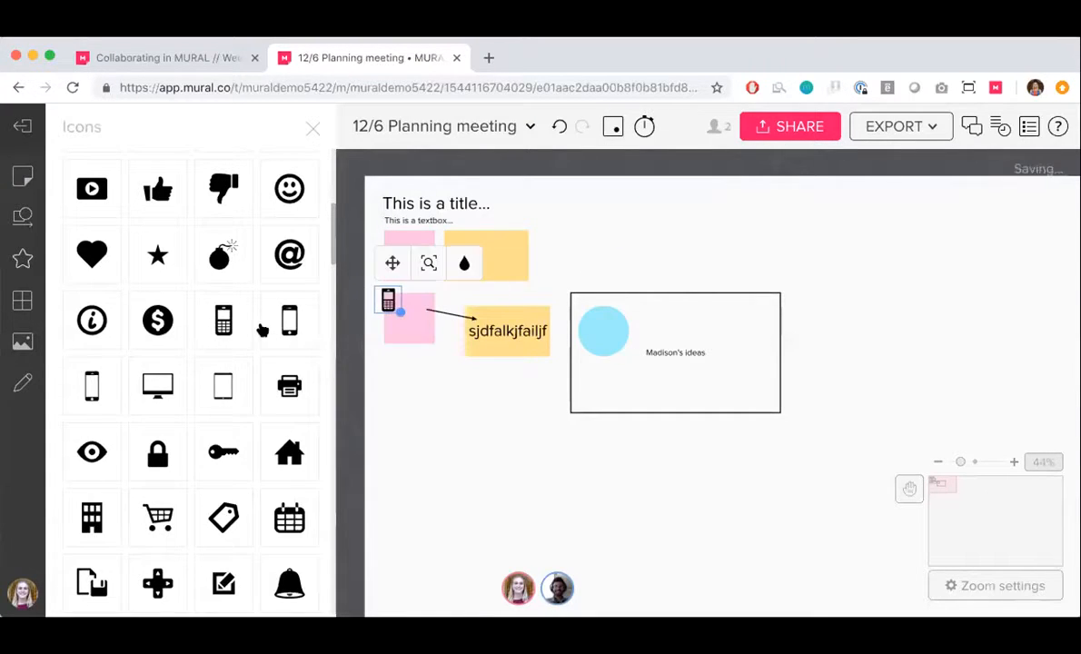
# Search the icons for "christmas", place the gift icon on the upper orange note's upper-left corner, and close the icon library
pyautogui.scroll(5, 261, 323)
pyautogui.click(188, 214)
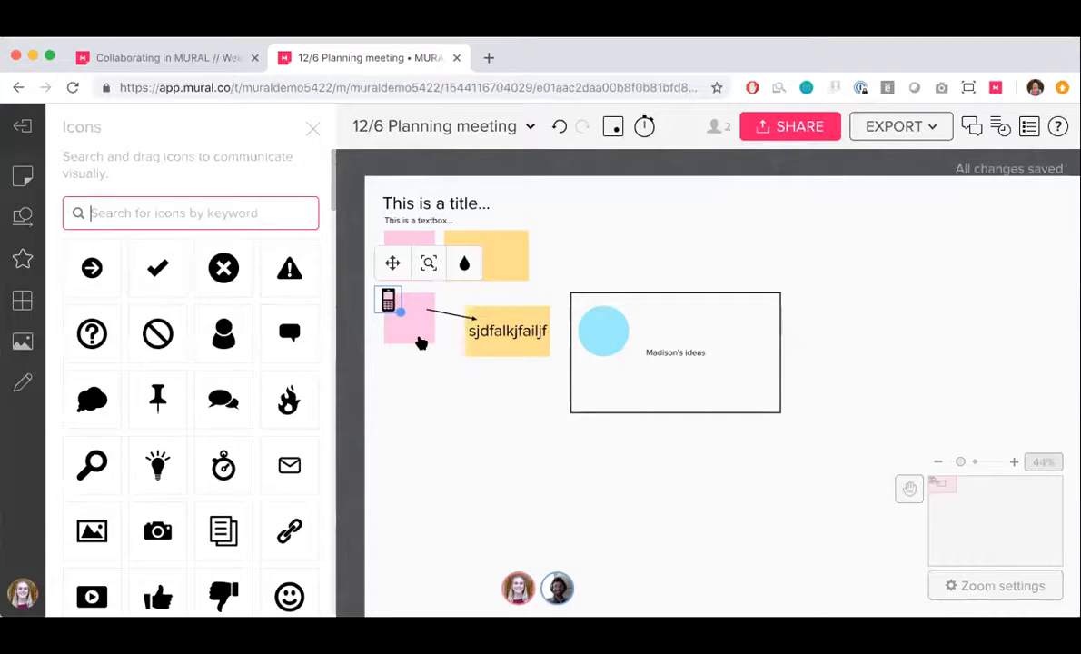
pyautogui.write('christmas')
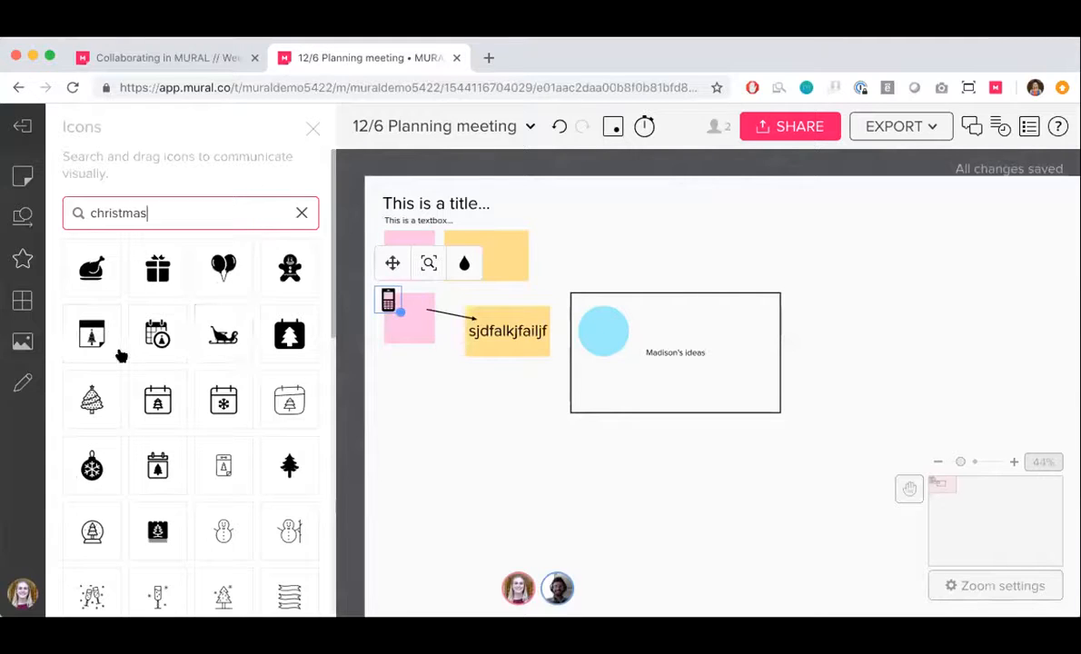
pyautogui.moveTo(158, 269); pyautogui.dragTo(469, 296)
pyautogui.moveTo(454, 255)
pyautogui.mouseDown()
pyautogui.moveTo(444, 230)
pyautogui.moveTo(470, 251)
pyautogui.mouseUp()
pyautogui.click(497, 304)
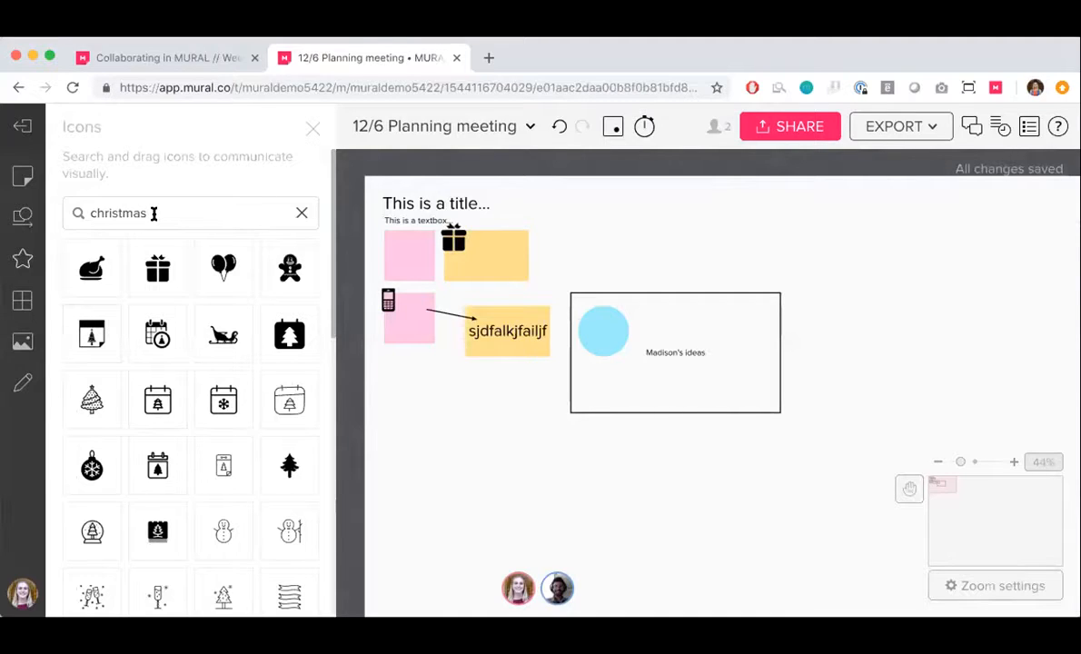
pyautogui.scroll(-3, 164, 321)
pyautogui.scroll(3, 165, 321)
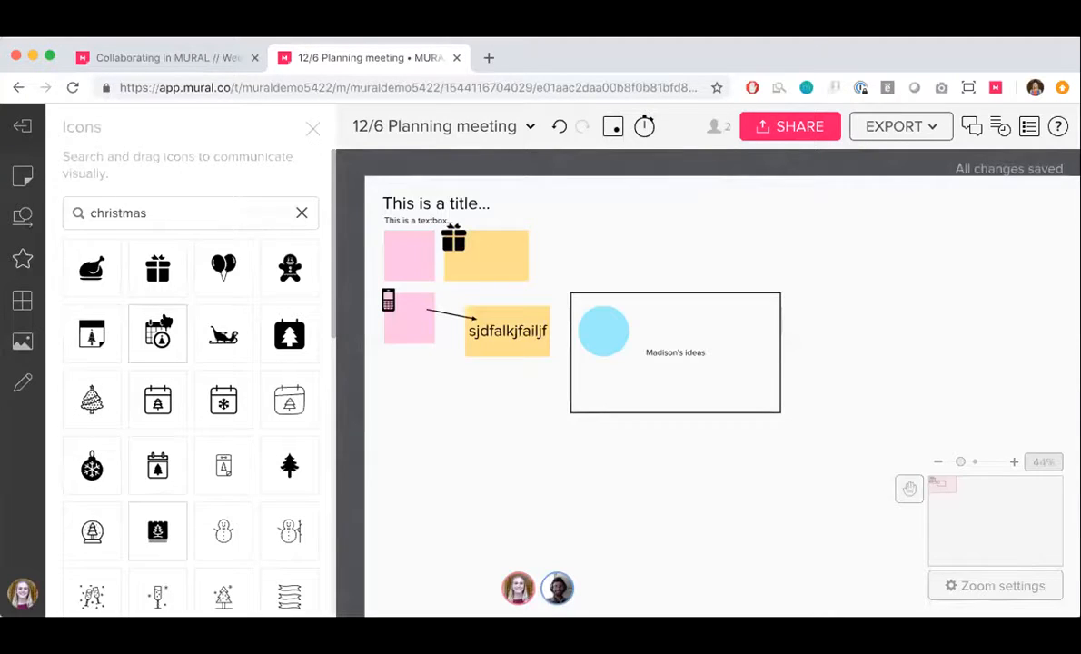
pyautogui.click(311, 129)
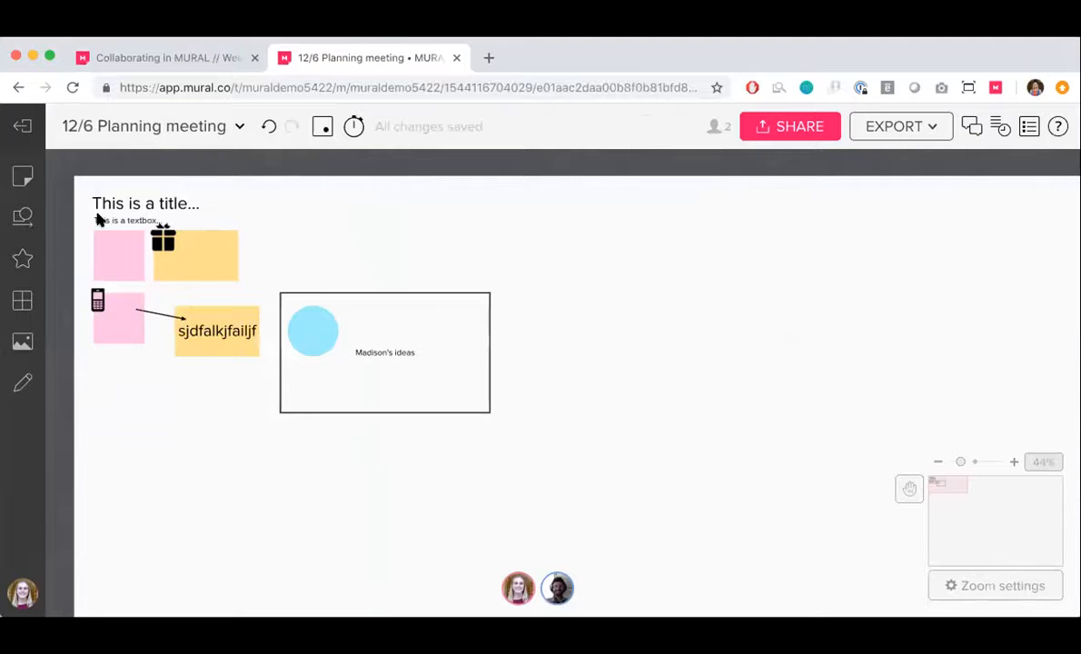
# Browse the Business frameworks in the frameworks library, then return to the planning meeting mural
pyautogui.click(23, 299)
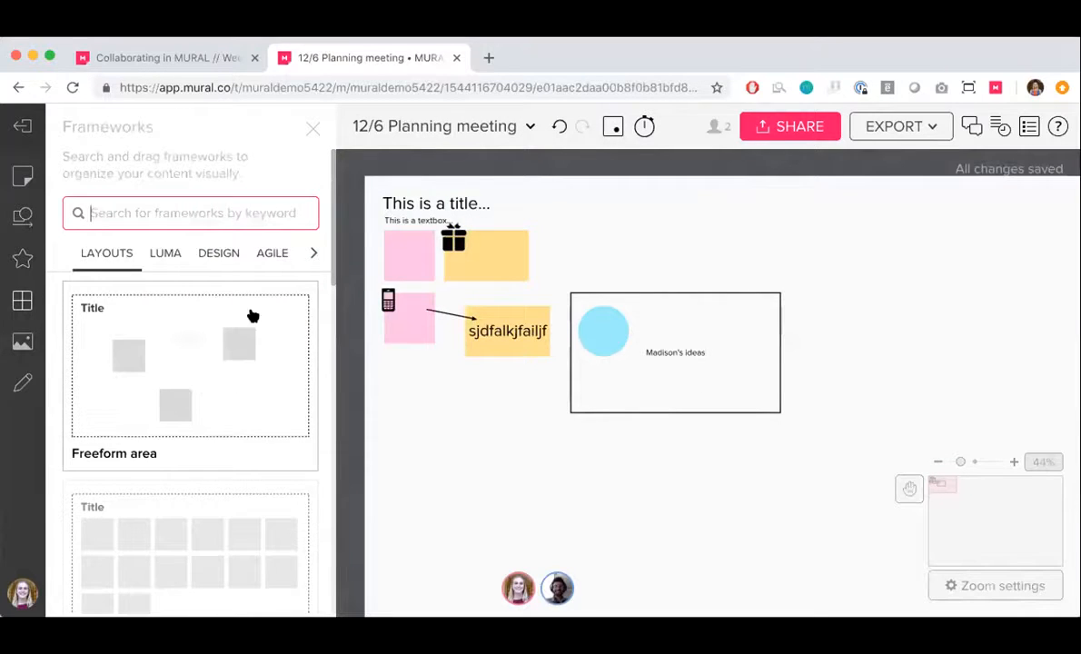
pyautogui.click(314, 253)
pyautogui.click(194, 258)
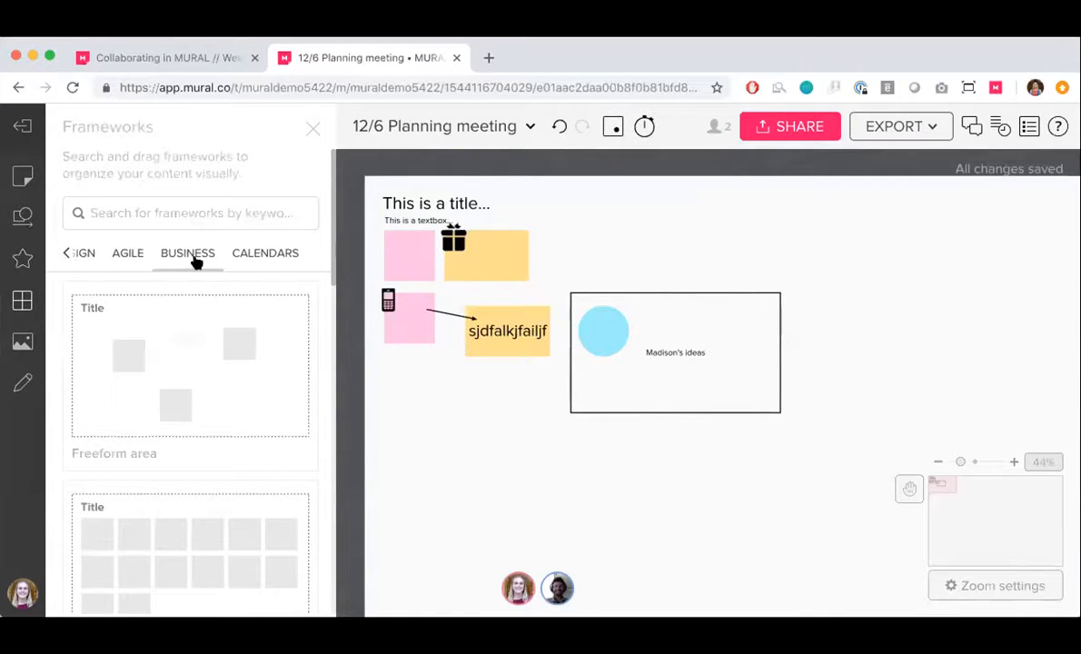
pyautogui.scroll(-3, 198, 416)
pyautogui.scroll(-10, 198, 415)
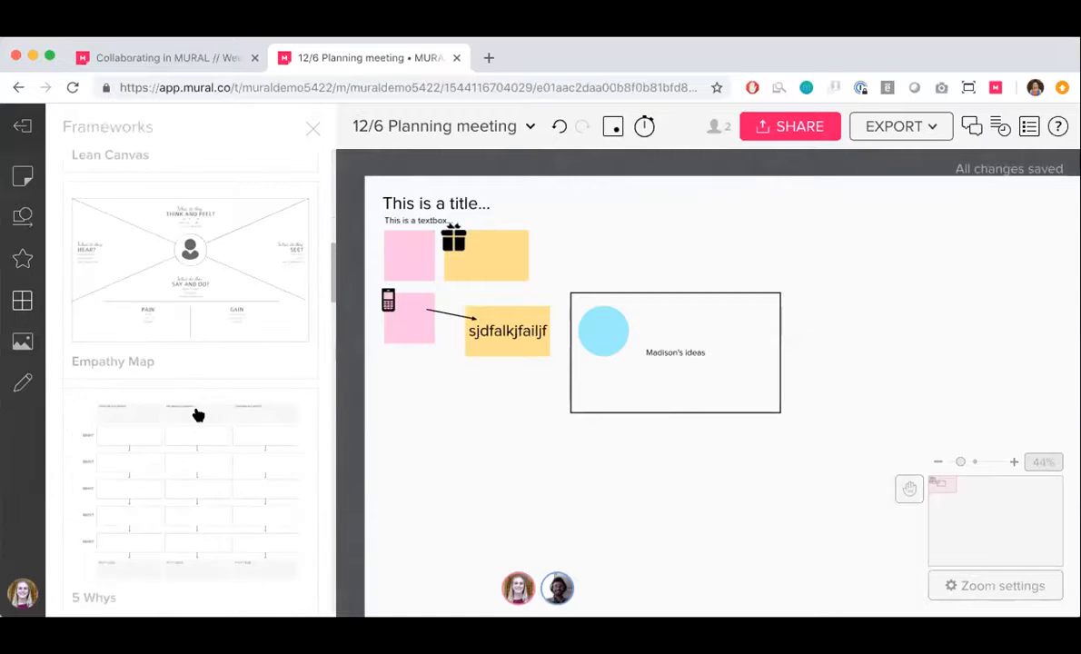
pyautogui.scroll(-3, 198, 412)
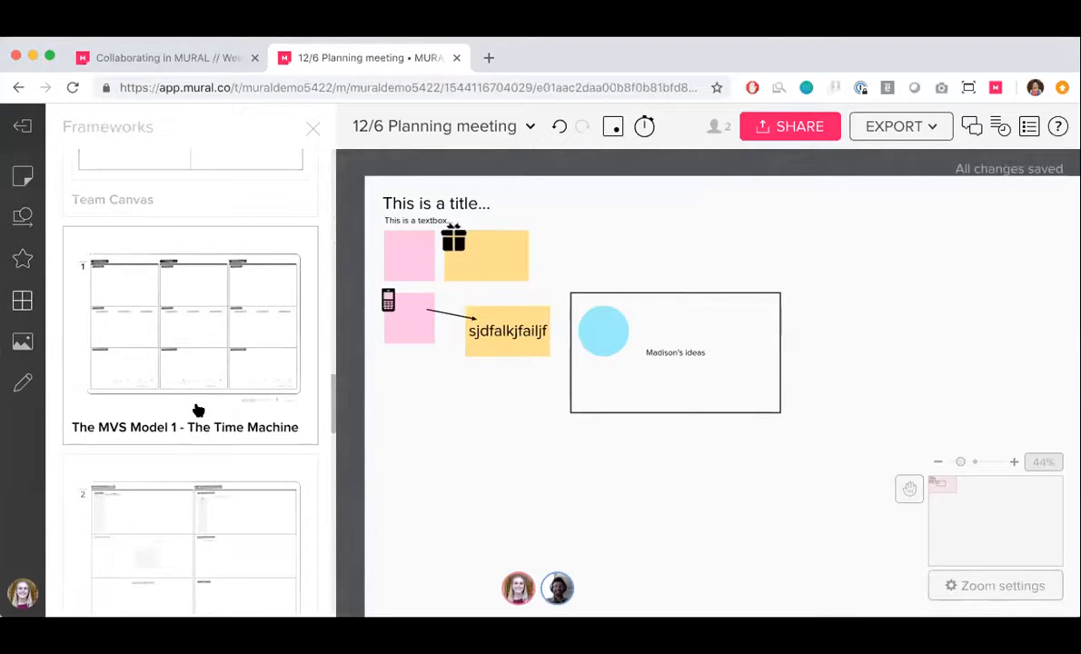
pyautogui.scroll(-10, 198, 412)
pyautogui.scroll(20, 199, 432)
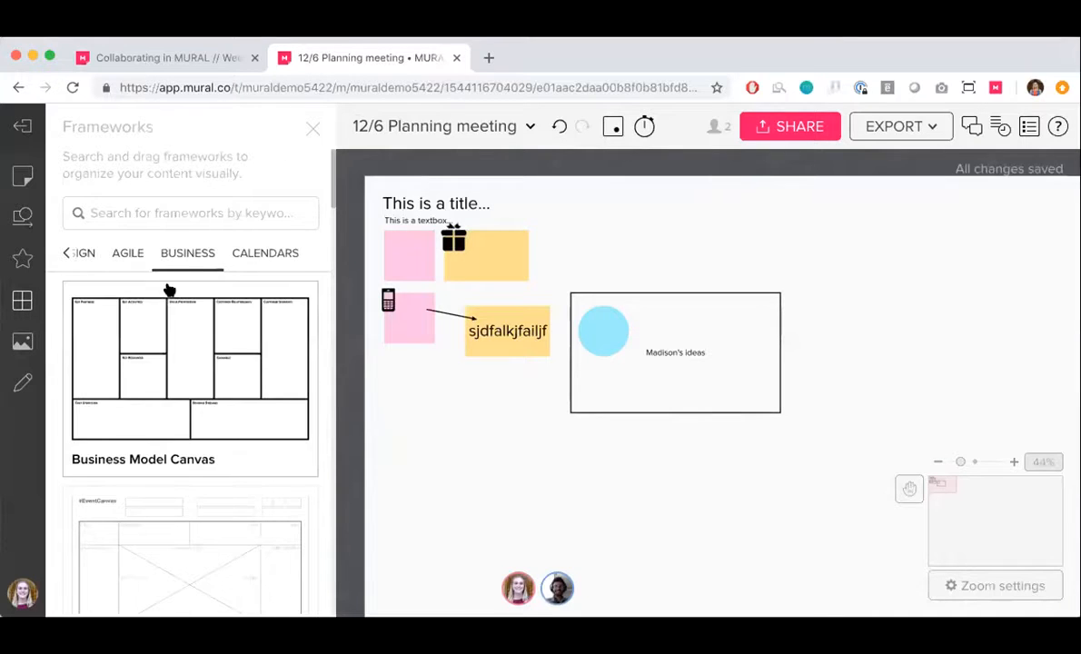
pyautogui.hscroll(-5, 97, 246)
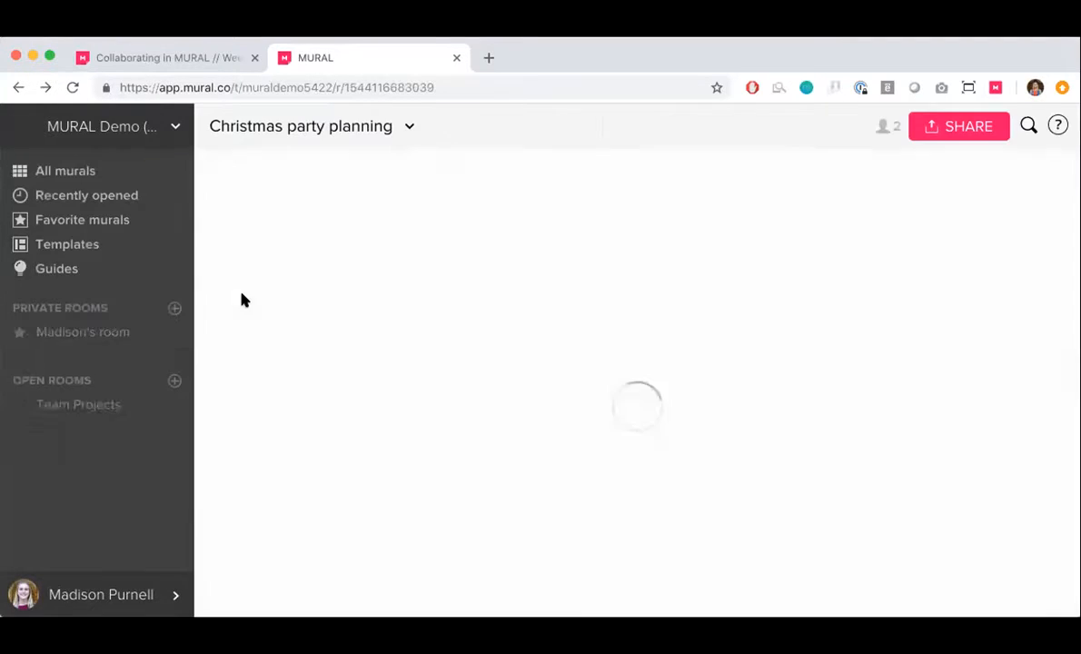
pyautogui.click(45, 87)
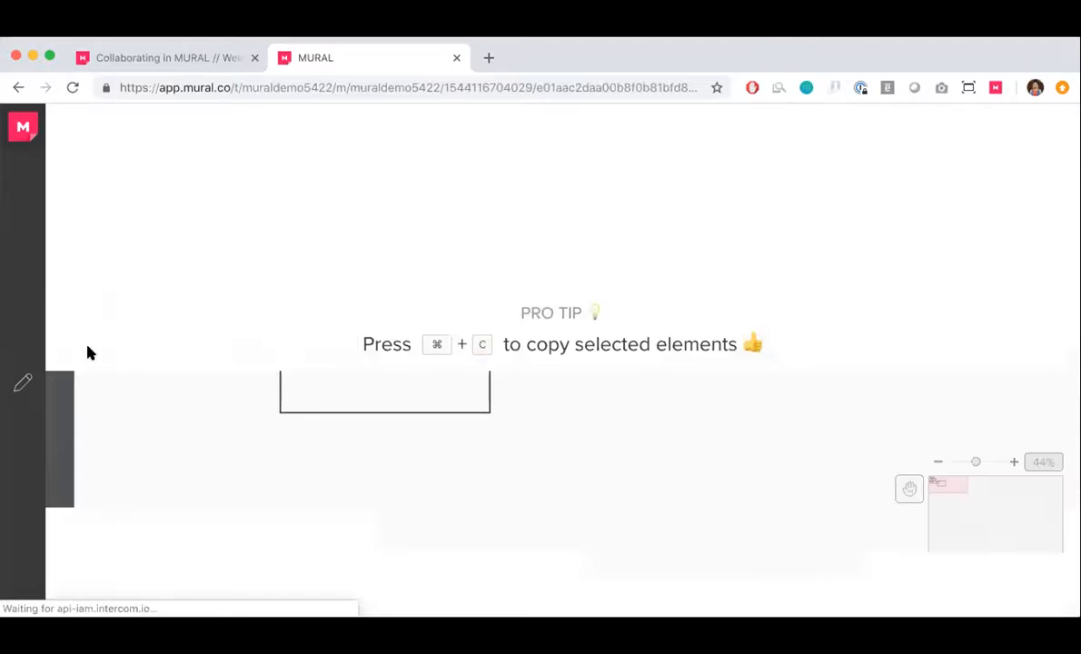
# Search the images for "collaboration", place the picture of golden figures with arrows beside the rectangle, and close the image library
pyautogui.click(26, 338)
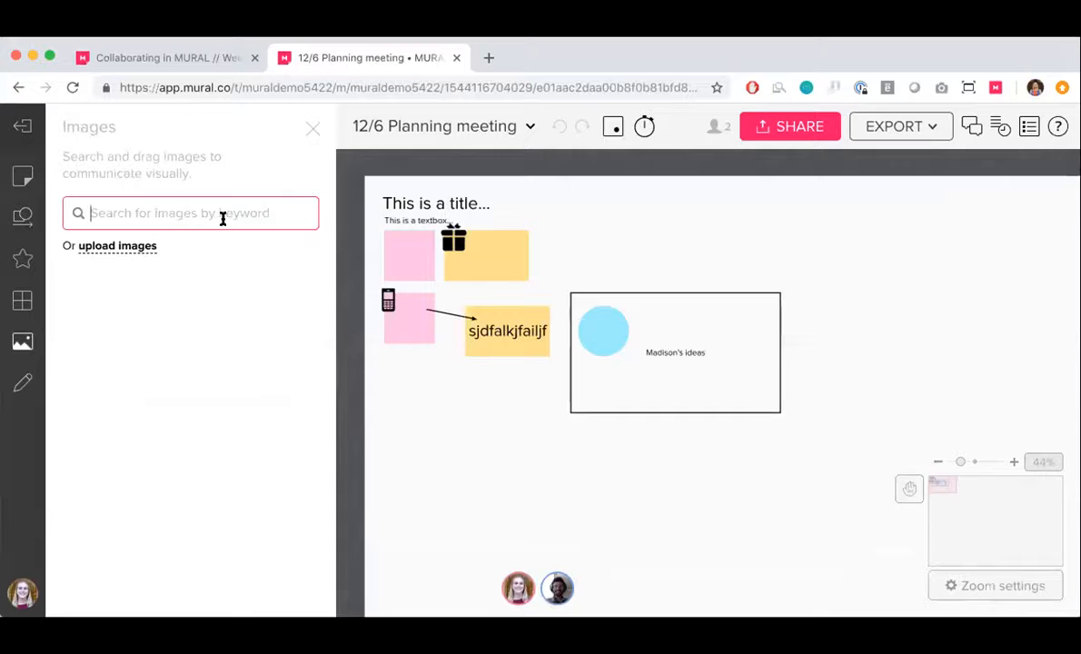
pyautogui.write('collaboration')
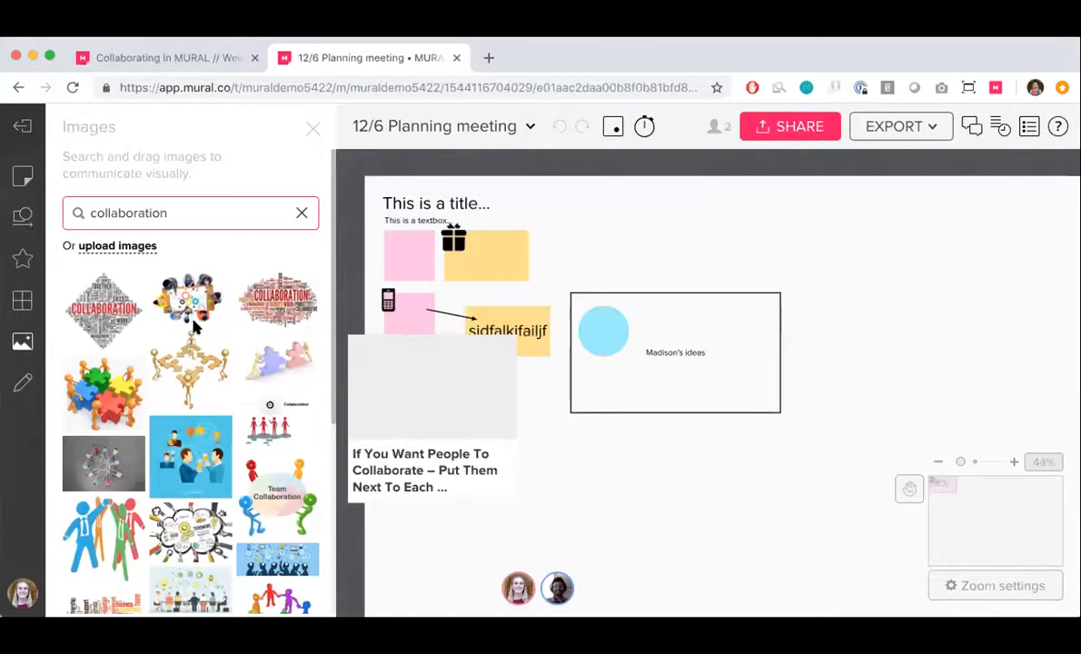
pyautogui.moveTo(186, 364); pyautogui.dragTo(821, 260)
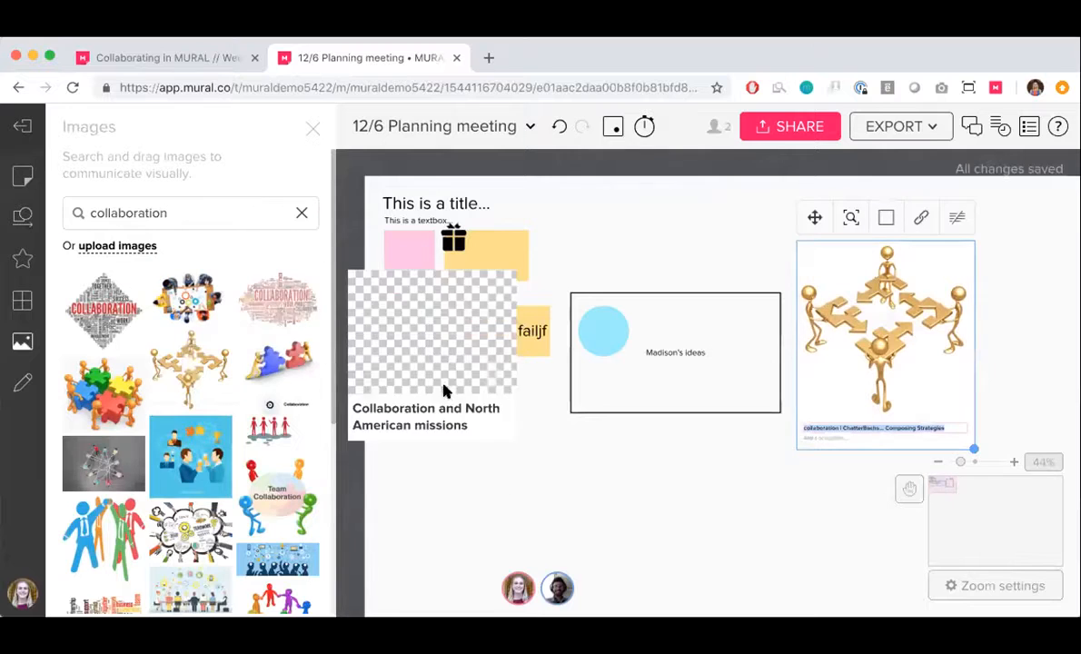
pyautogui.click(311, 133)
pyautogui.click(441, 244)
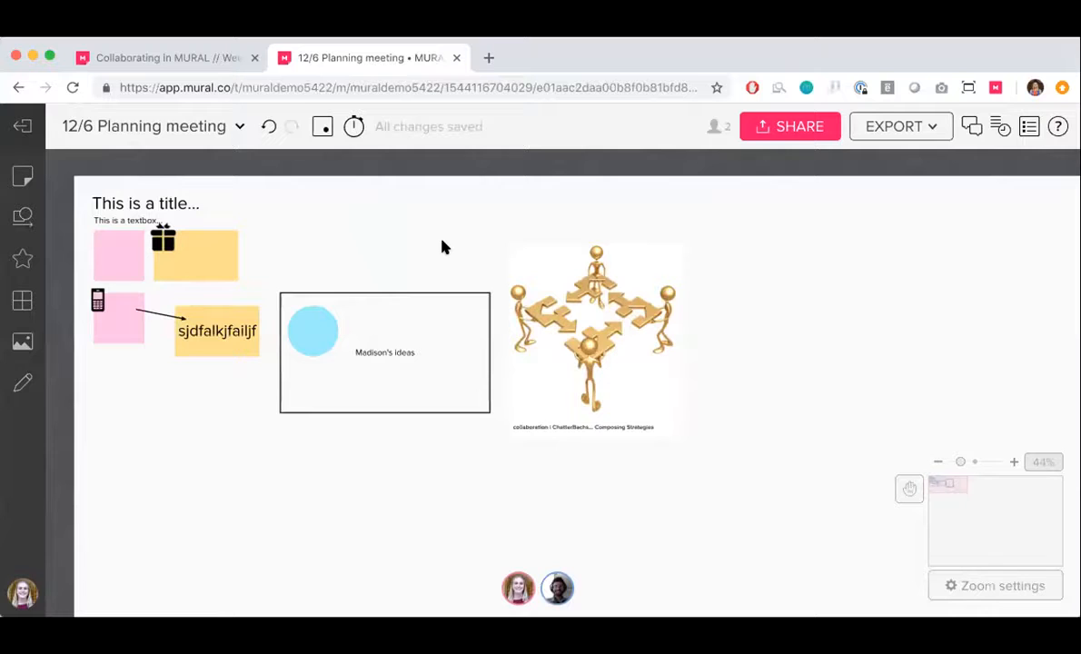
# View the available sources for uploading files to the mural, and close the upload dialog
pyautogui.rightClick(434, 235)
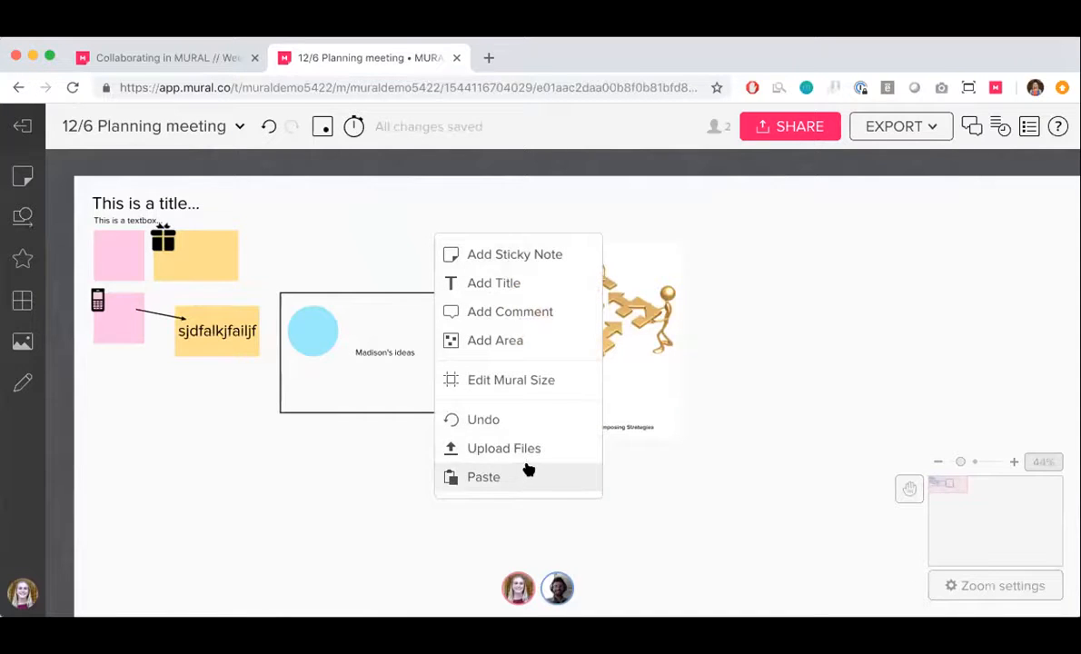
pyautogui.click(499, 449)
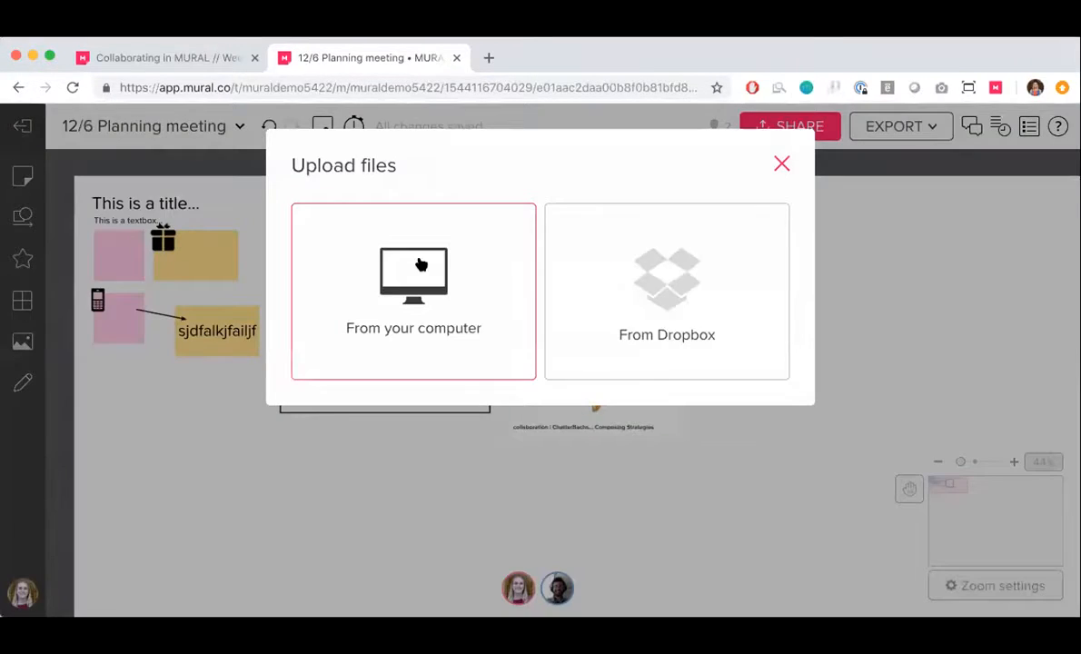
pyautogui.click(781, 164)
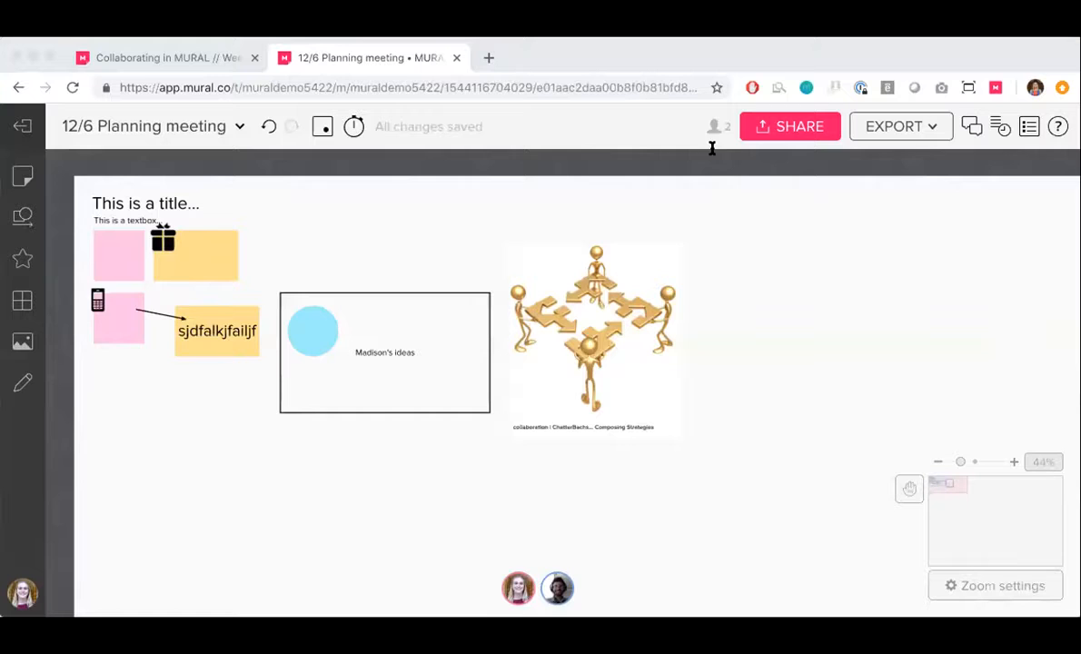
# Paste the copied YouTube link for the MURAL + Microsoft Surface Hub video above the rectangle, and preview the video
pyautogui.click(863, 219)
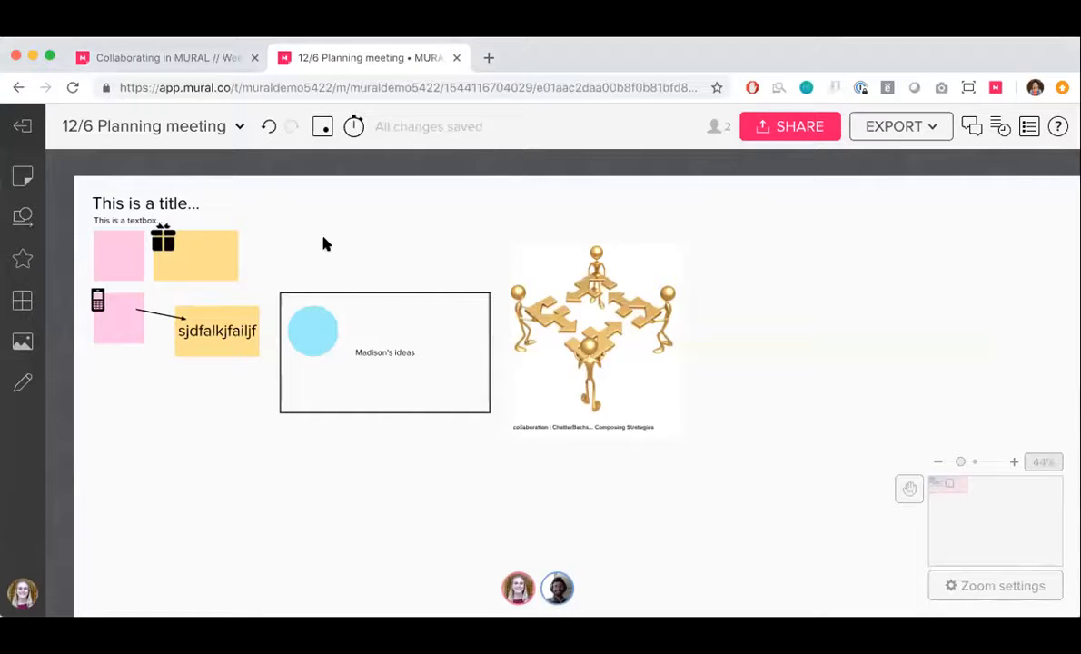
pyautogui.press('super+v')
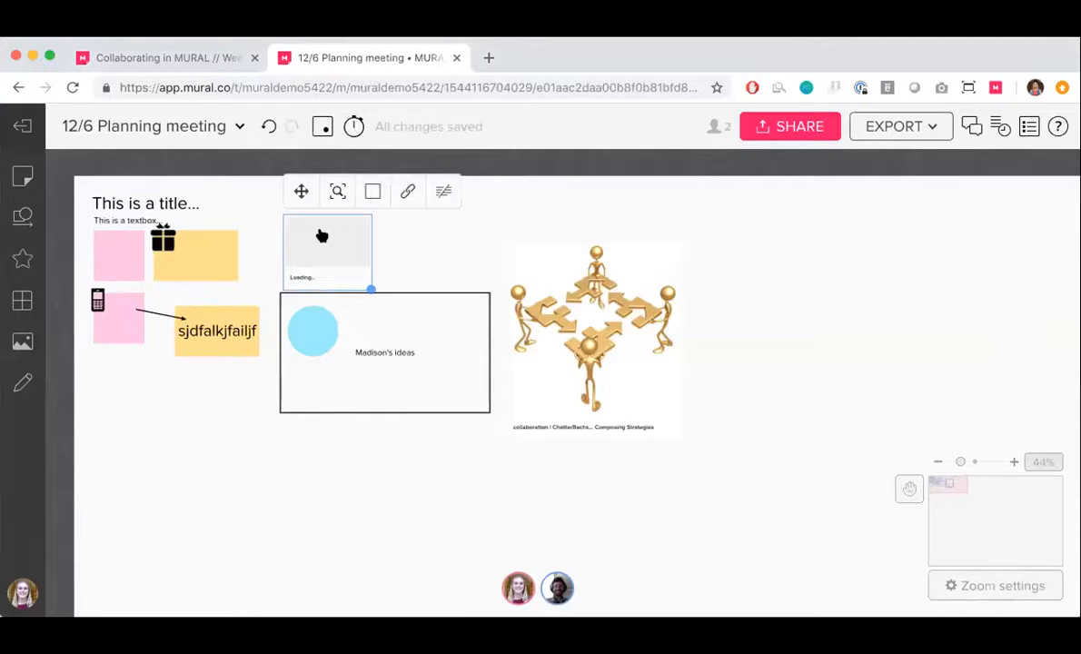
pyautogui.scroll(5, 322, 235)
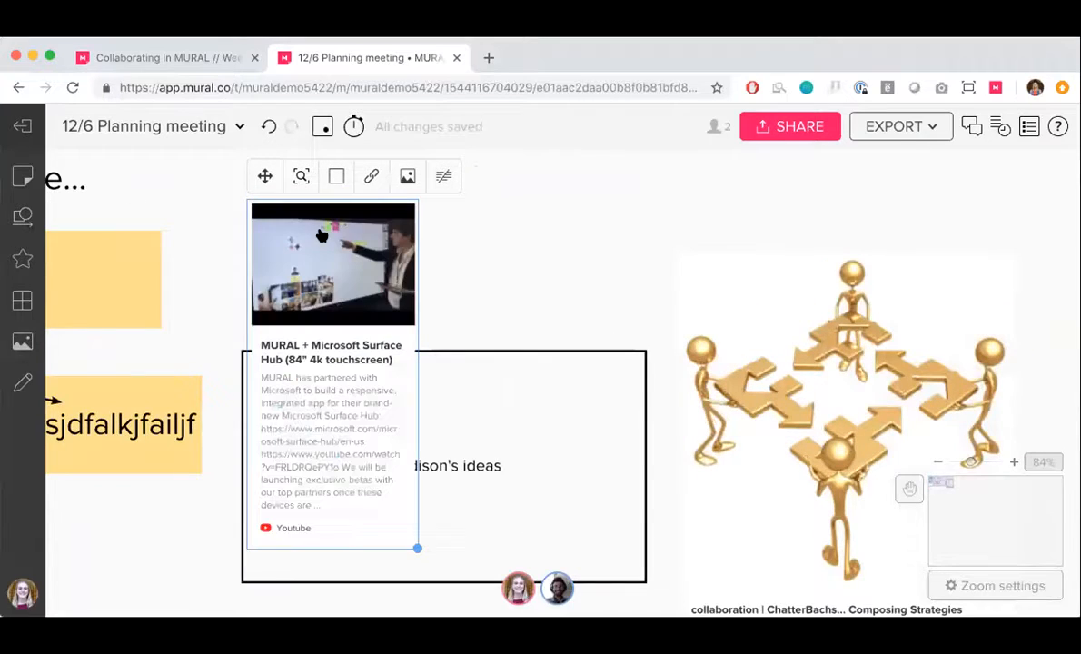
pyautogui.click(334, 269)
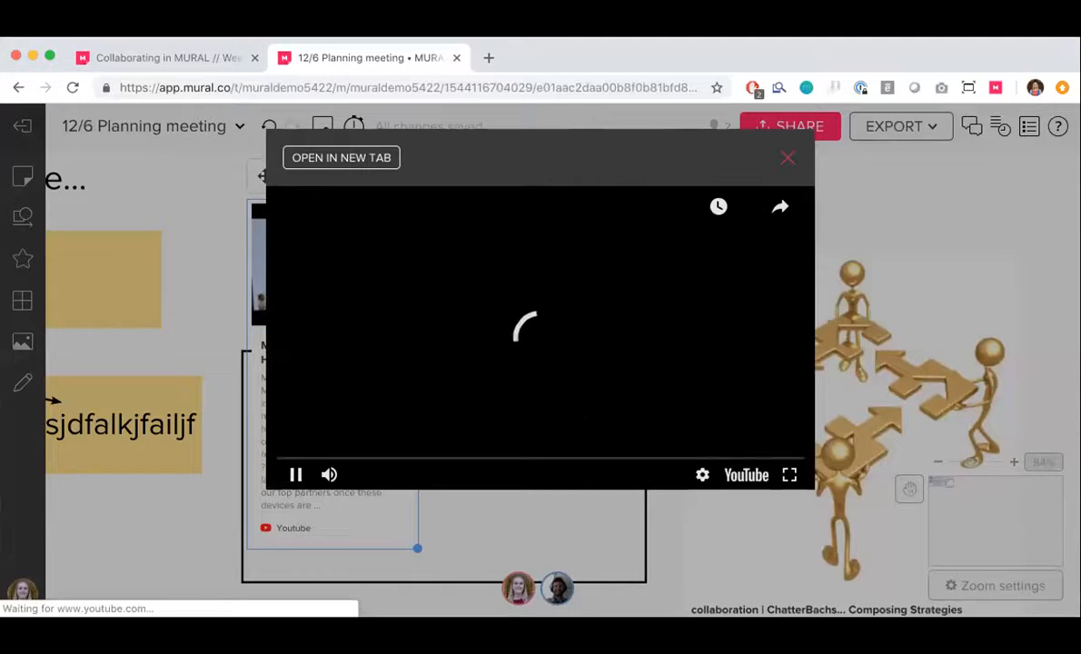
pyautogui.click(788, 157)
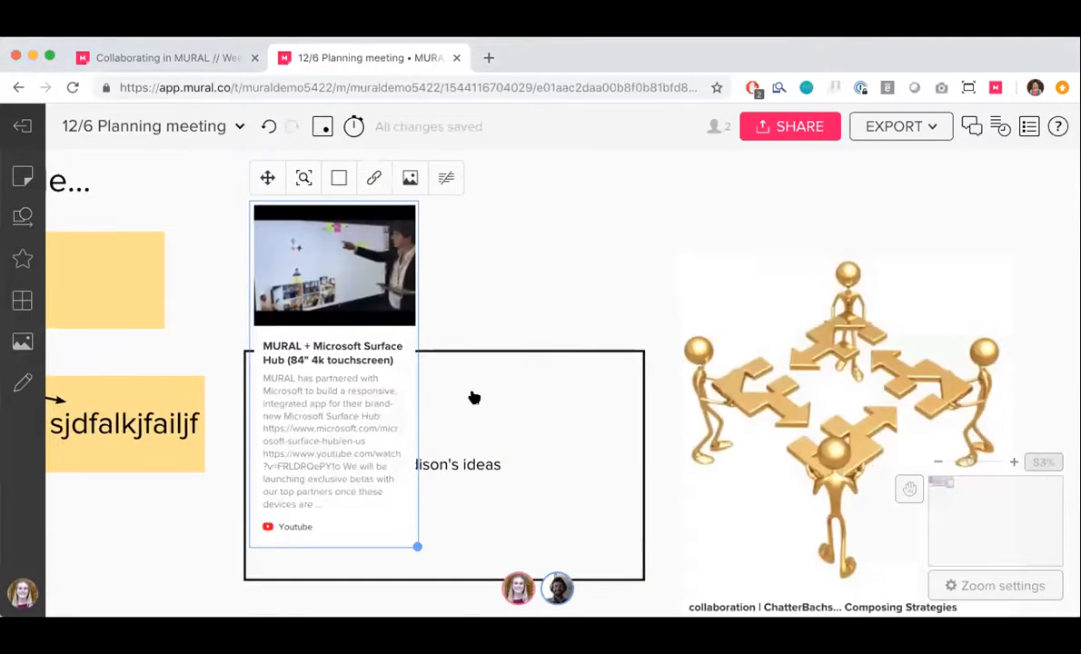
# Move the YouTube video card below the lower orange note and deselect it
pyautogui.scroll(-5, 473, 396)
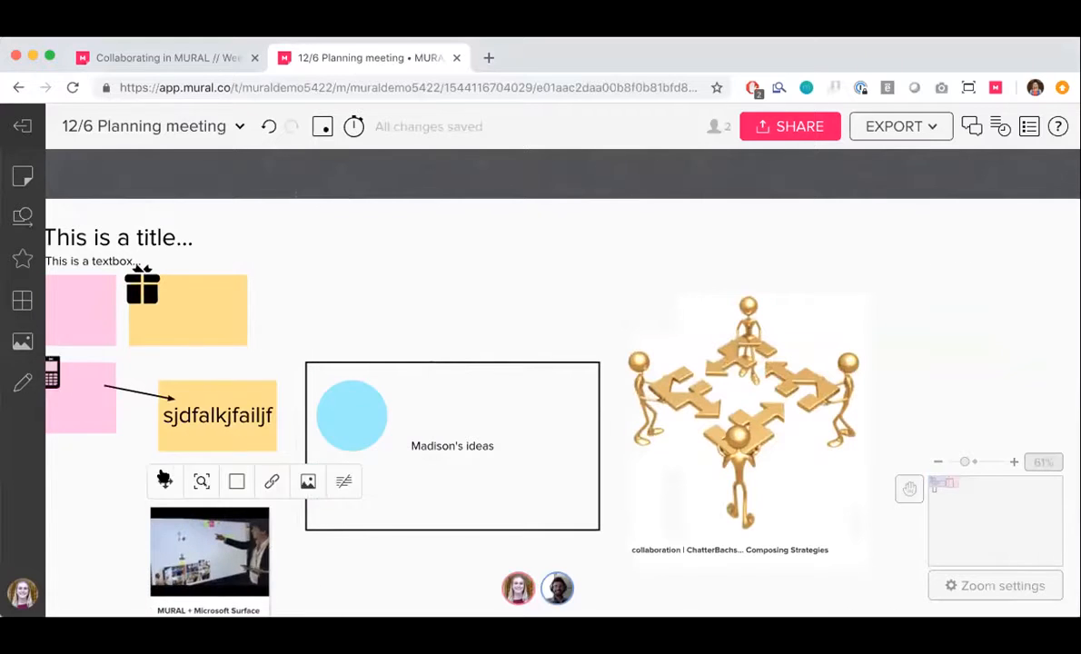
pyautogui.scroll(-2, 361, 382)
pyautogui.scroll(-4, 386, 315)
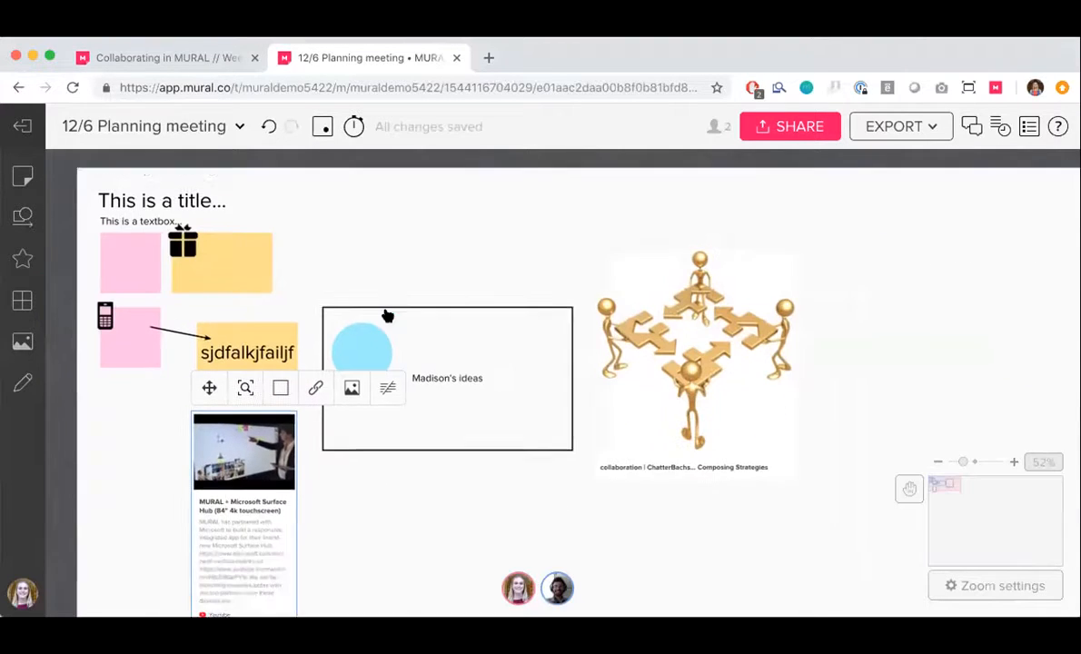
pyautogui.click(146, 398)
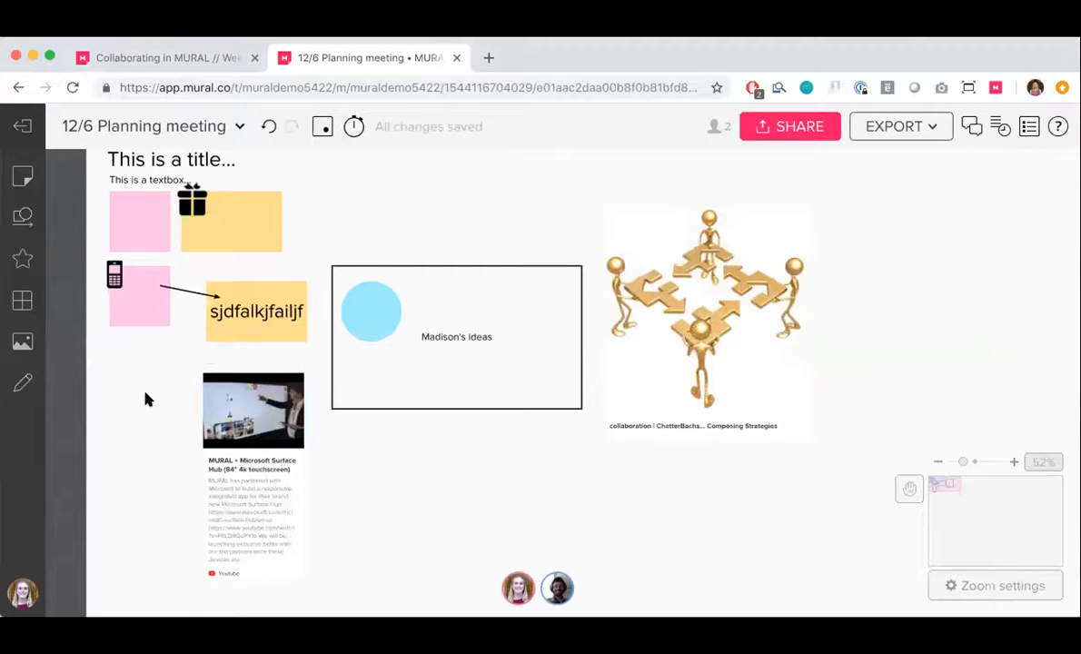
# Draw a smiley face freehand below the rectangle, finish drawing, and move the face closer to the video card
pyautogui.click(22, 380)
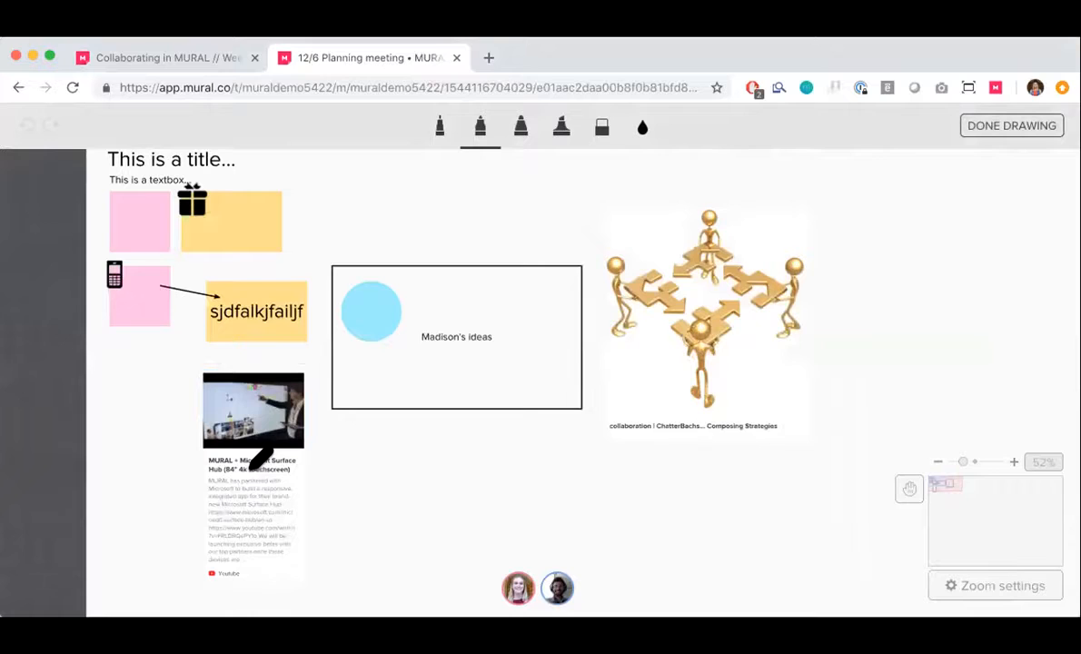
pyautogui.click(523, 139)
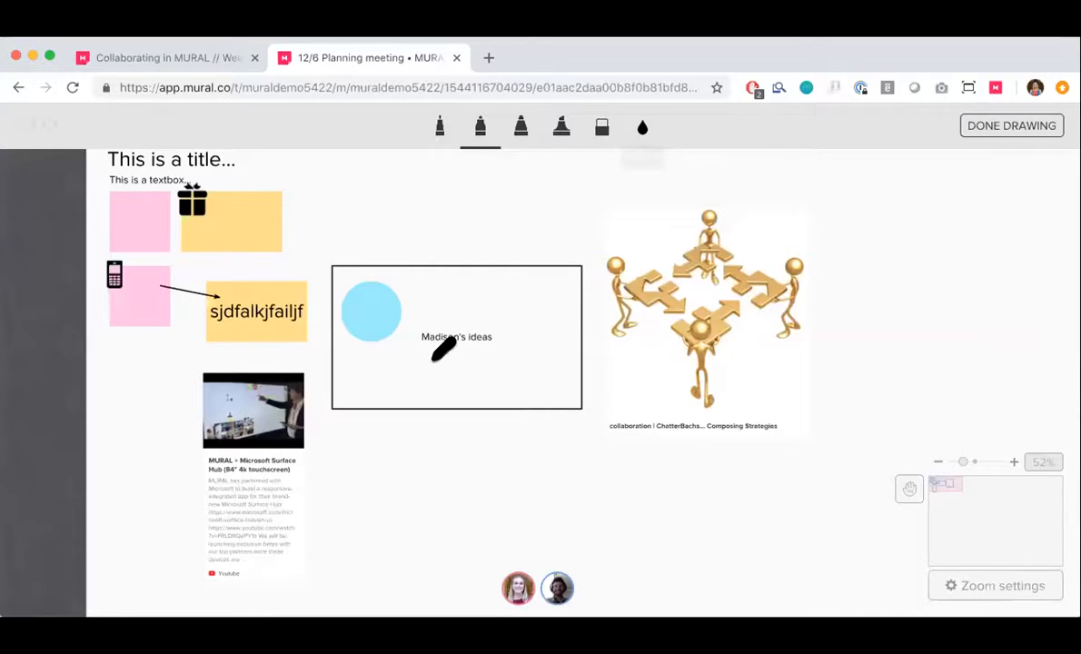
pyautogui.scroll(-2, 444, 347)
pyautogui.scroll(-1, 444, 345)
pyautogui.scroll(3, 409, 277)
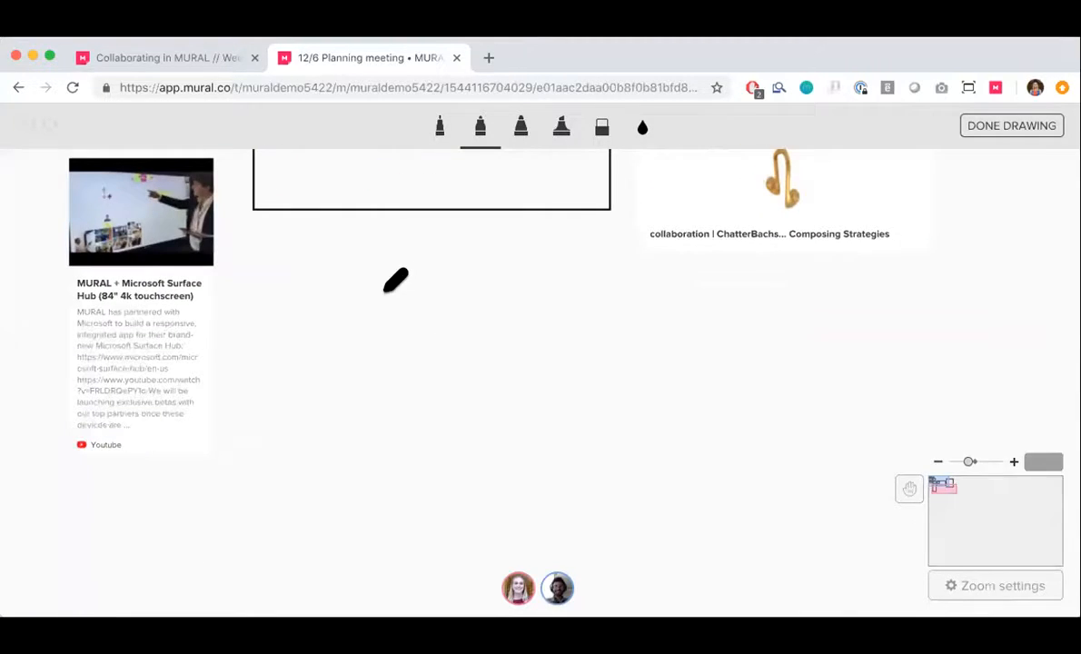
pyautogui.moveTo(383, 292)
pyautogui.mouseDown()
pyautogui.moveTo(420, 287)
pyautogui.moveTo(409, 287)
pyautogui.mouseUp()
pyautogui.moveTo(383, 342)
pyautogui.mouseDown()
pyautogui.moveTo(429, 346)
pyautogui.moveTo(443, 303)
pyautogui.mouseUp()
pyautogui.moveTo(422, 253)
pyautogui.mouseDown()
pyautogui.moveTo(356, 317)
pyautogui.moveTo(449, 242)
pyautogui.moveTo(385, 255)
pyautogui.mouseUp()
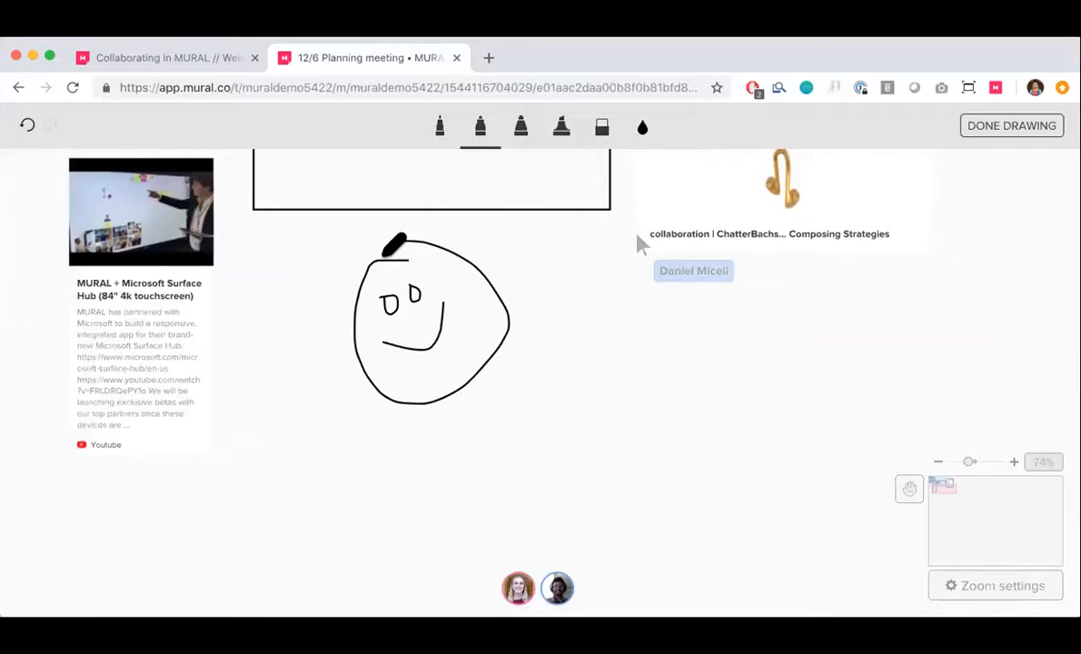
pyautogui.click(1026, 130)
pyautogui.moveTo(479, 342)
pyautogui.mouseDown()
pyautogui.moveTo(422, 341)
pyautogui.moveTo(328, 297)
pyautogui.moveTo(396, 318)
pyautogui.moveTo(328, 242)
pyautogui.moveTo(303, 258)
pyautogui.mouseUp()
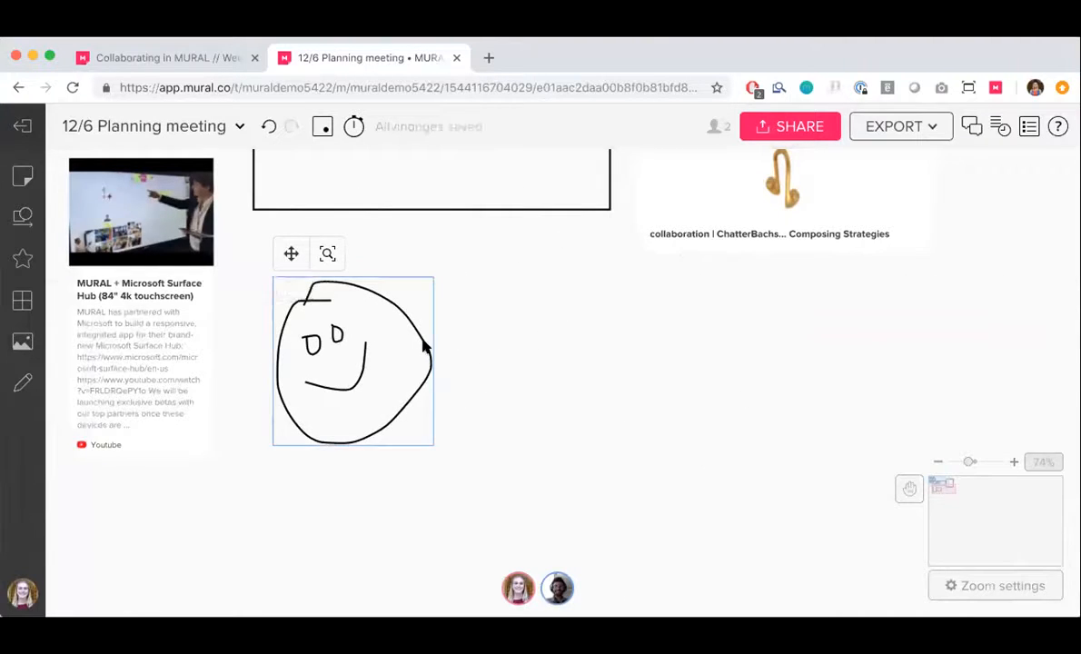
# Select all the elements on the mural and delete them
pyautogui.scroll(-3, 434, 349)
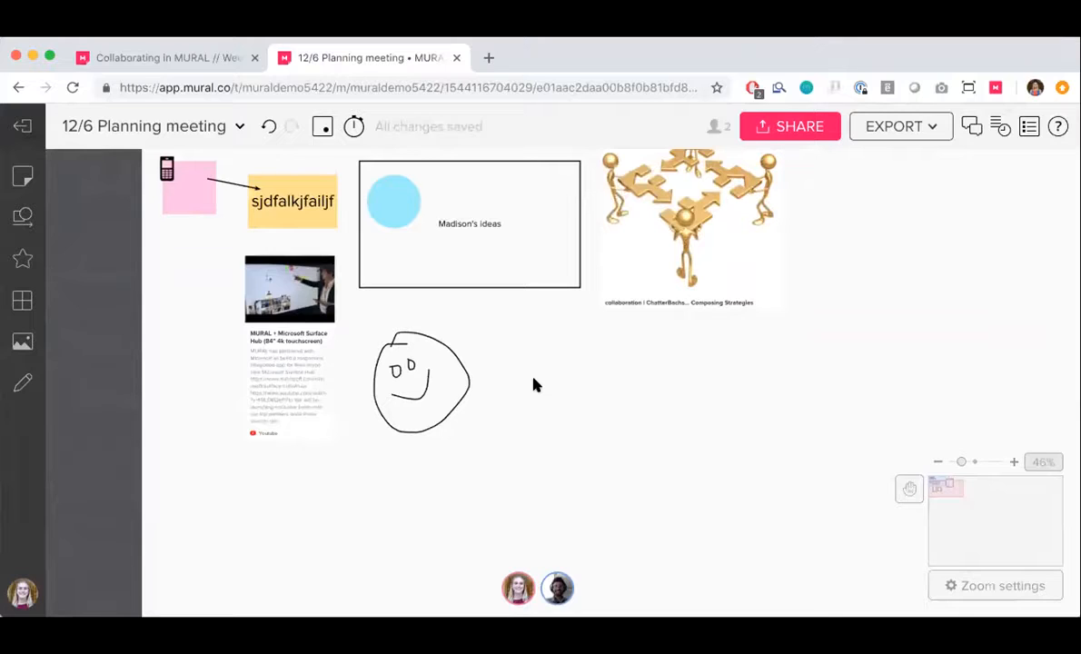
pyautogui.scroll(5, 534, 386)
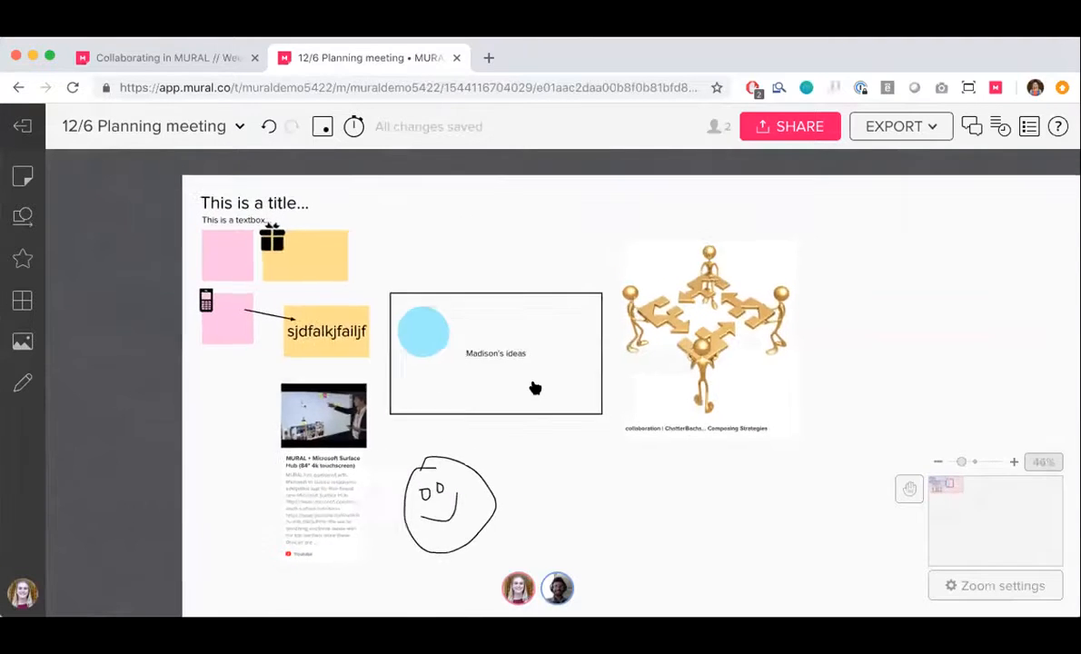
pyautogui.scroll(-3, 534, 388)
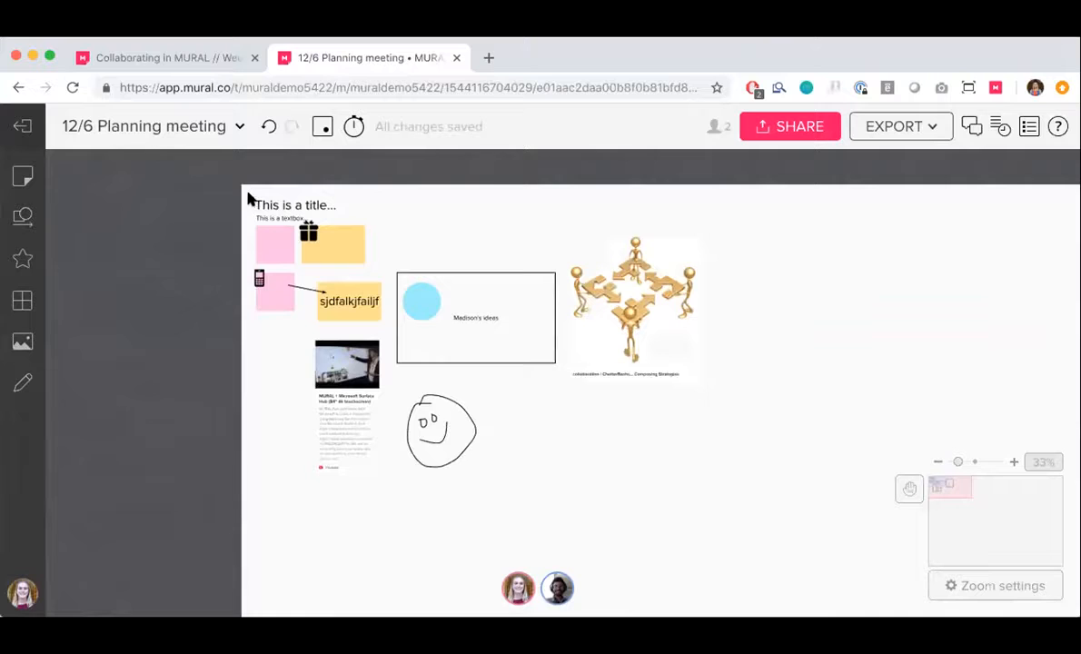
pyautogui.moveTo(250, 197); pyautogui.dragTo(714, 461)
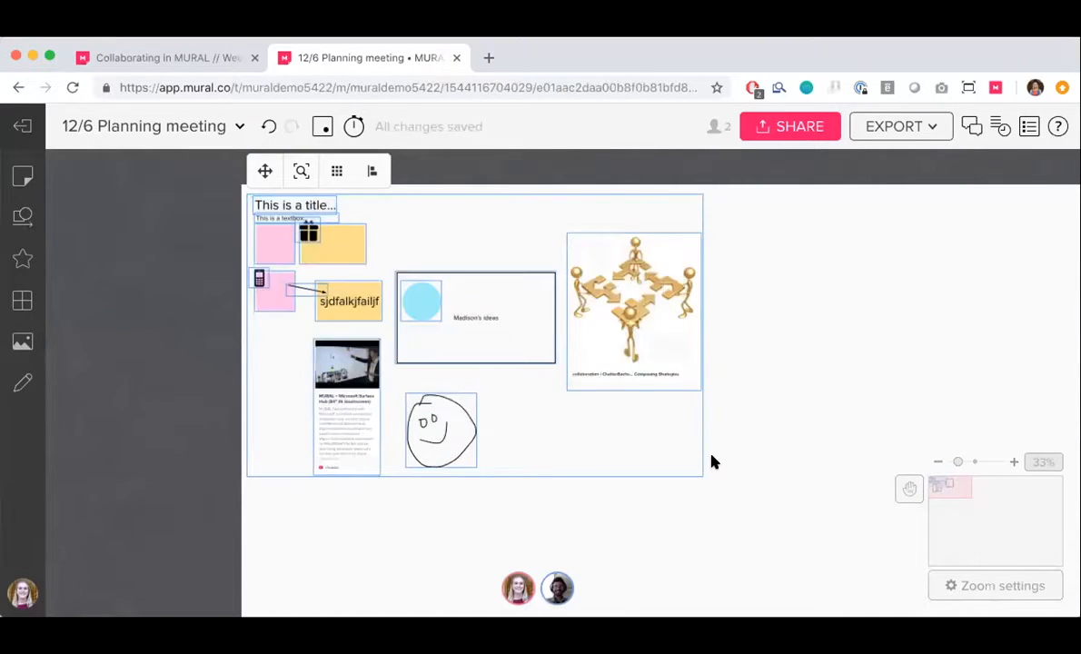
pyautogui.press('Delete')
# Place a Freeform area framework in the upper-left corner of the empty mural and close the frameworks library
pyautogui.scroll(3, 248, 375)
pyautogui.hscroll(1, 248, 375)
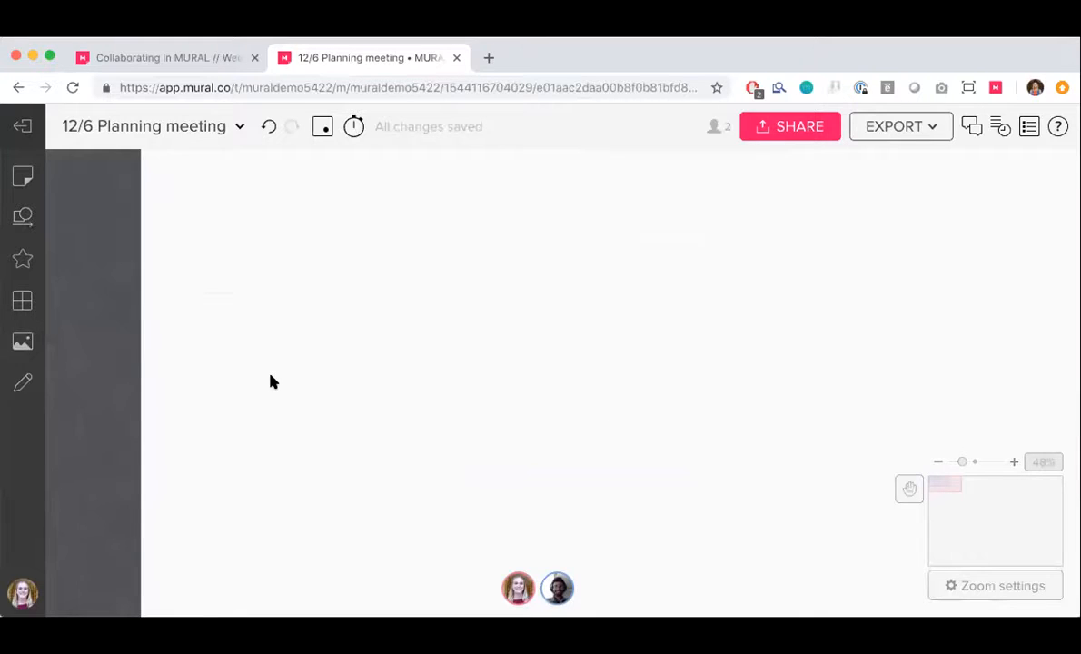
pyautogui.scroll(2, 270, 382)
pyautogui.hscroll(1, 270, 382)
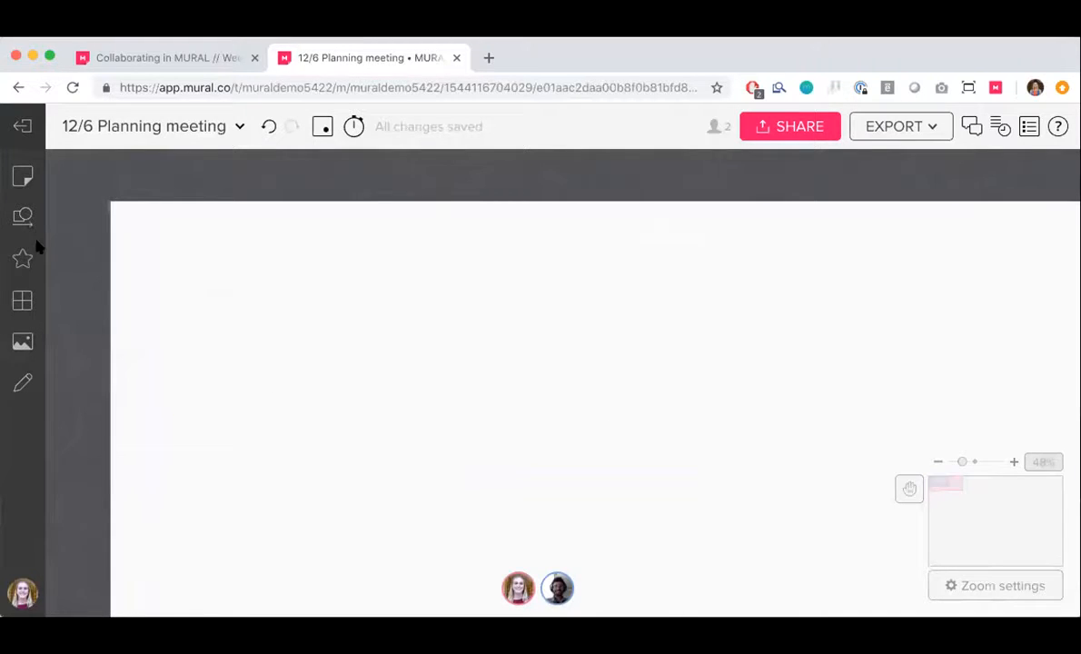
pyautogui.click(28, 304)
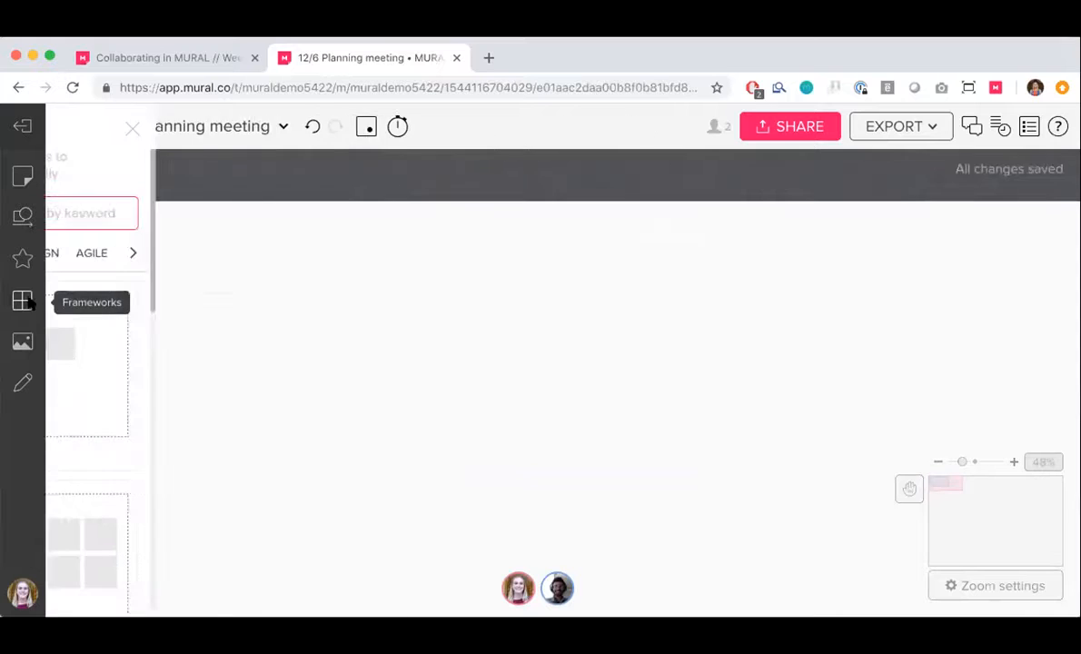
pyautogui.scroll(-3, 179, 321)
pyautogui.scroll(3, 173, 322)
pyautogui.moveTo(163, 333); pyautogui.dragTo(466, 262)
pyautogui.click(311, 128)
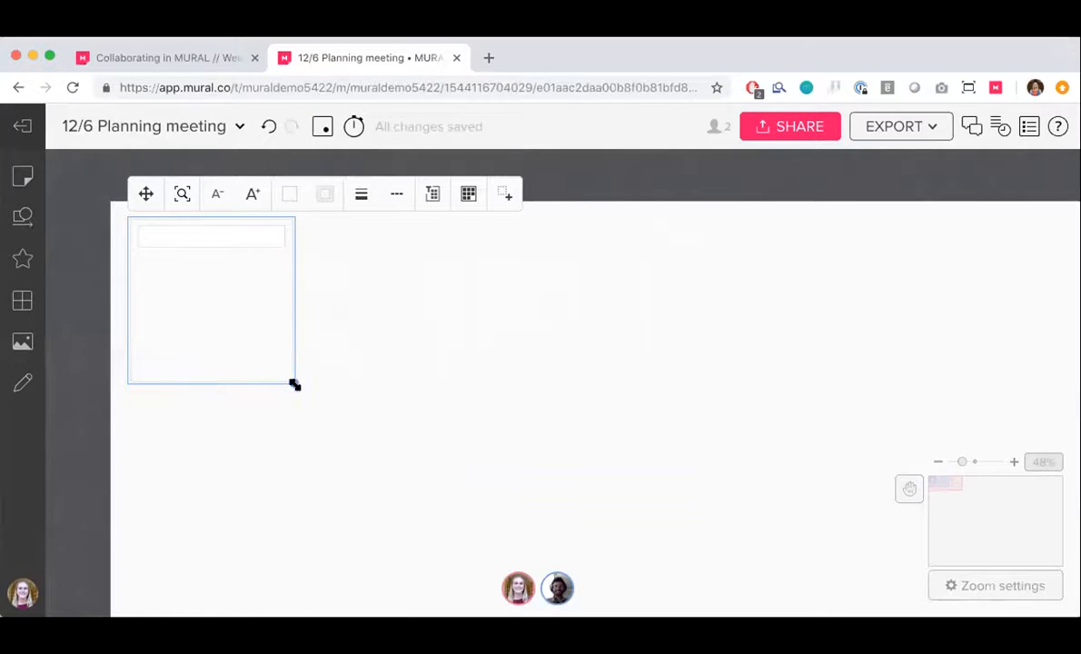
# Enlarge the Freeform area framework and title it "Christmas party ideas -- what do we need to buy?"
pyautogui.moveTo(295, 383); pyautogui.dragTo(588, 565)
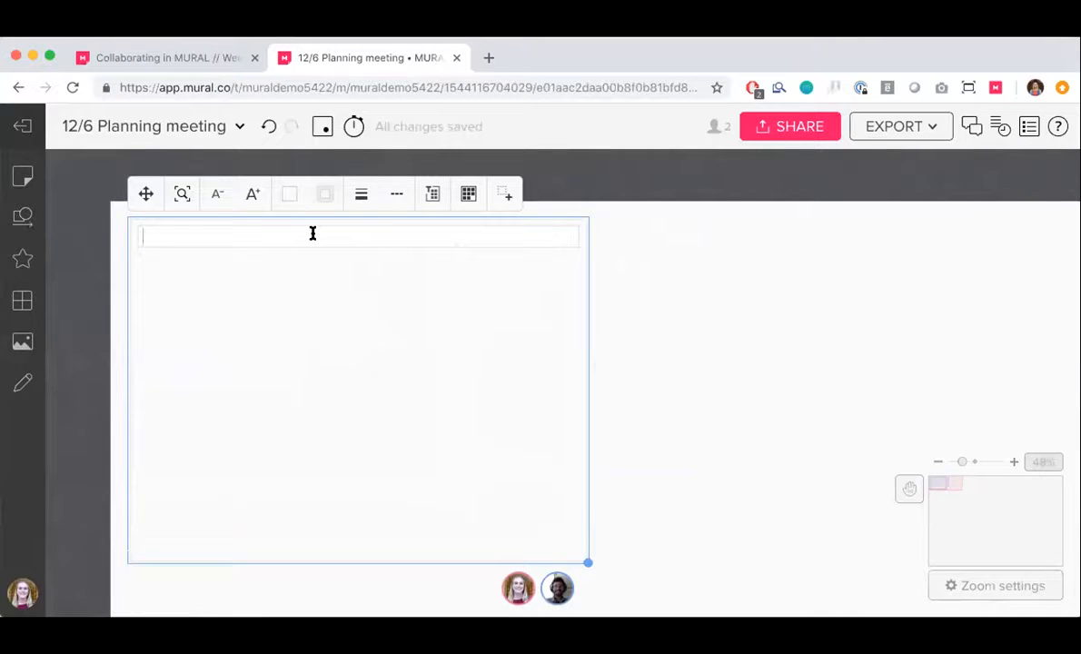
pyautogui.write('Christmas party ')
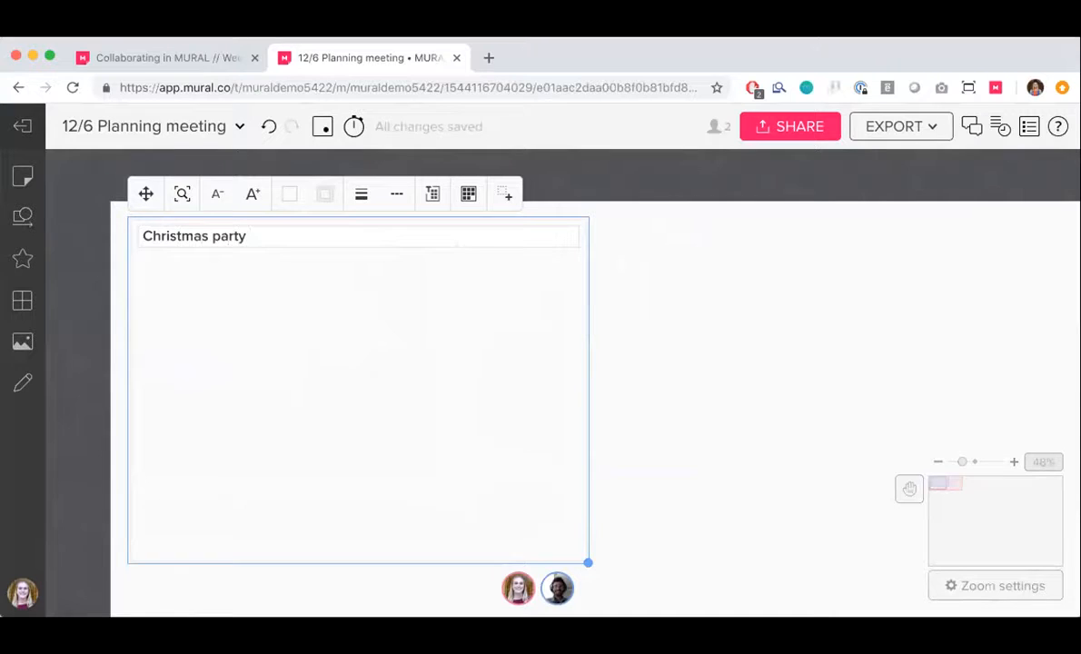
pyautogui.write('ida')
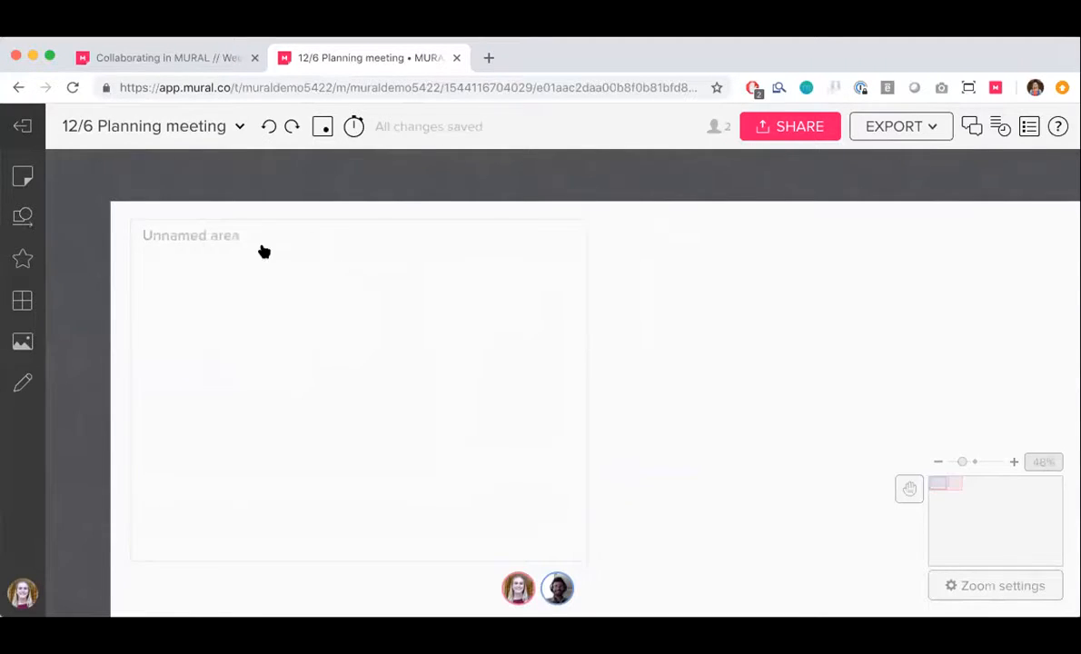
pyautogui.click(237, 236)
pyautogui.write('C')
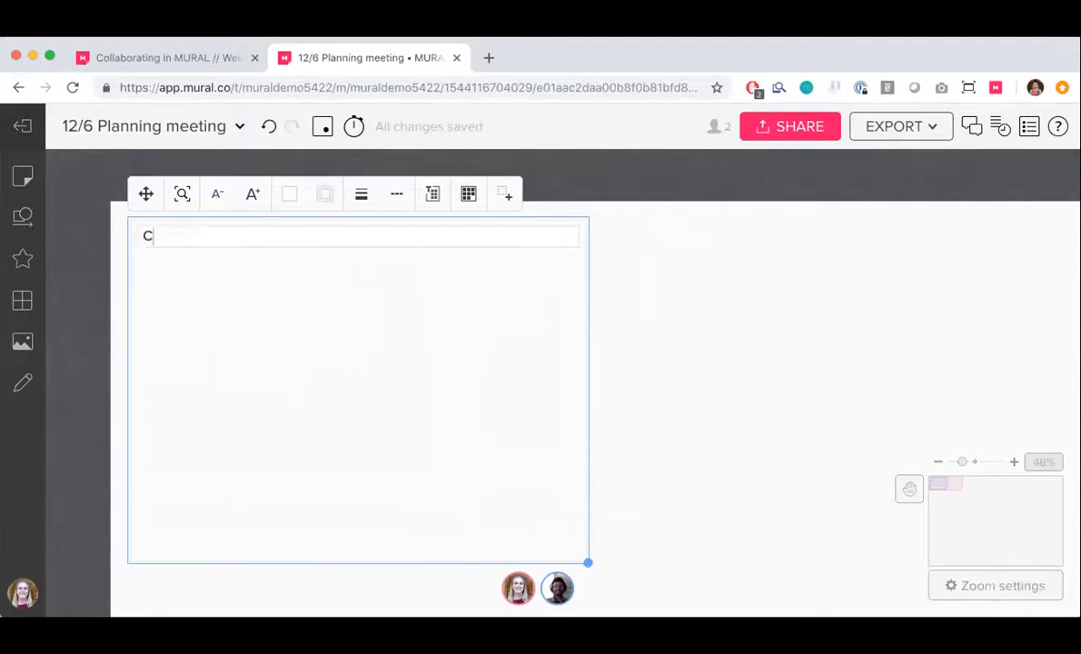
pyautogui.write('hristmas party ide')
pyautogui.press('BackSpace')
pyautogui.write('deas -- what do we need to buy?')
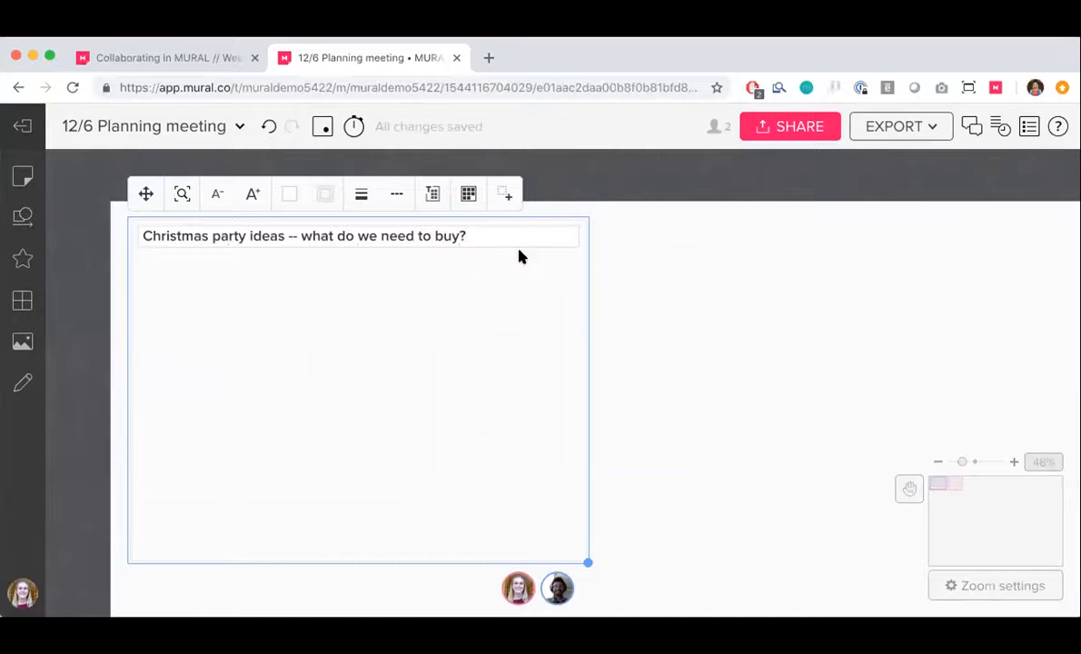
pyautogui.click(711, 351)
# Enlarge the Christmas party ideas area further from its lower-right corner and deselect it
pyautogui.scroll(-1, 485, 349)
pyautogui.click(485, 348)
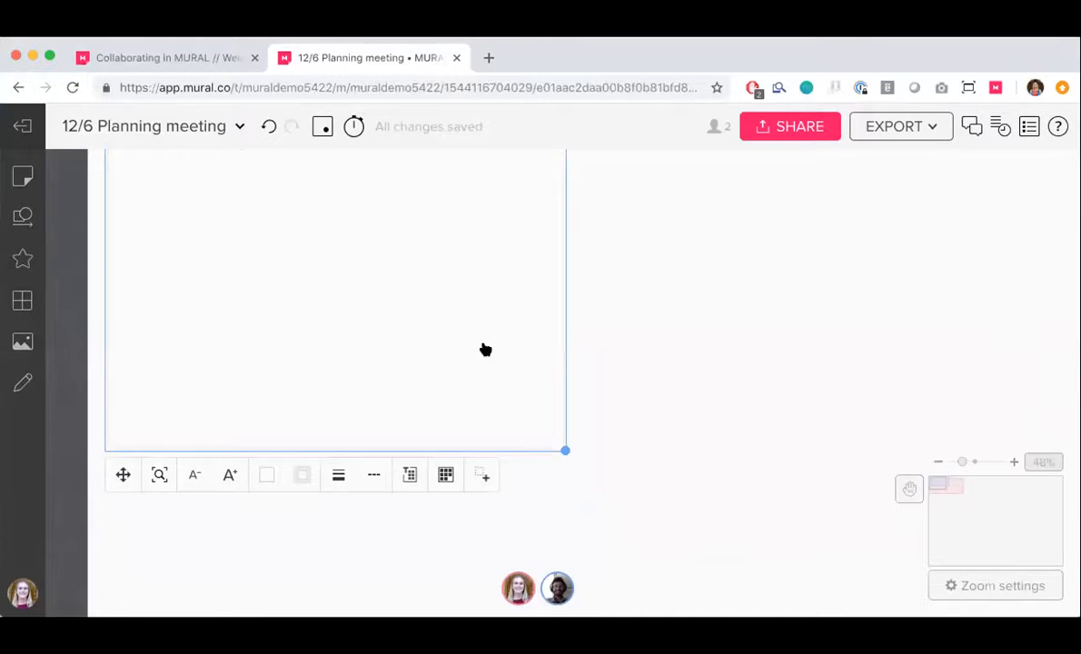
pyautogui.scroll(-3, 485, 349)
pyautogui.moveTo(536, 411); pyautogui.dragTo(678, 504)
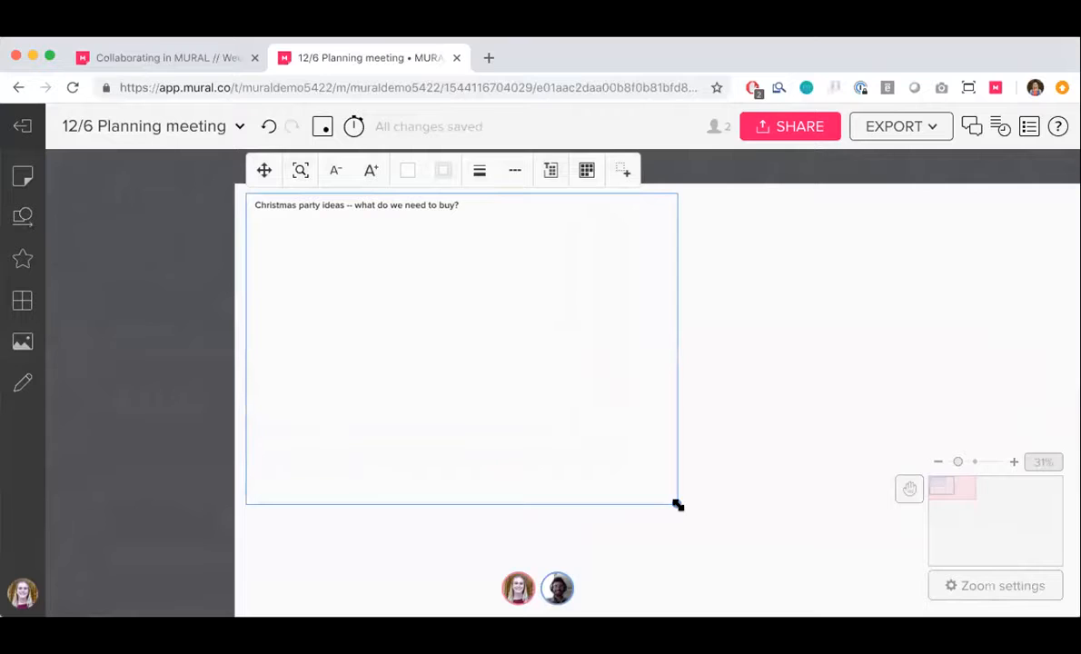
pyautogui.click(889, 356)
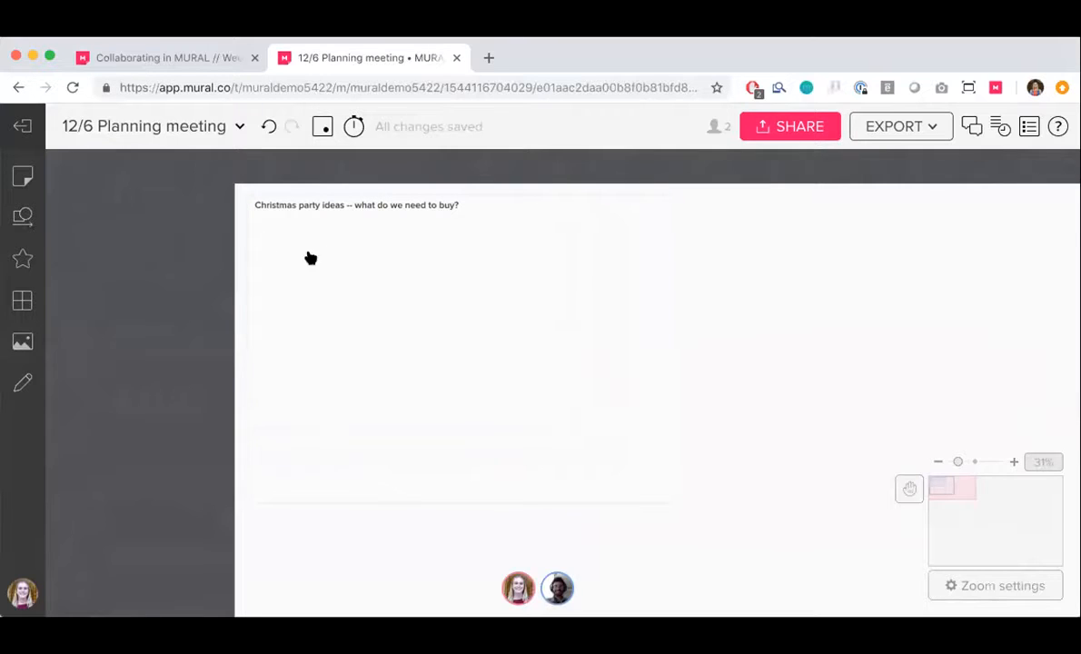
# Set the mural timer to 03:00 and start it
pyautogui.click(354, 127)
pyautogui.click(362, 204)
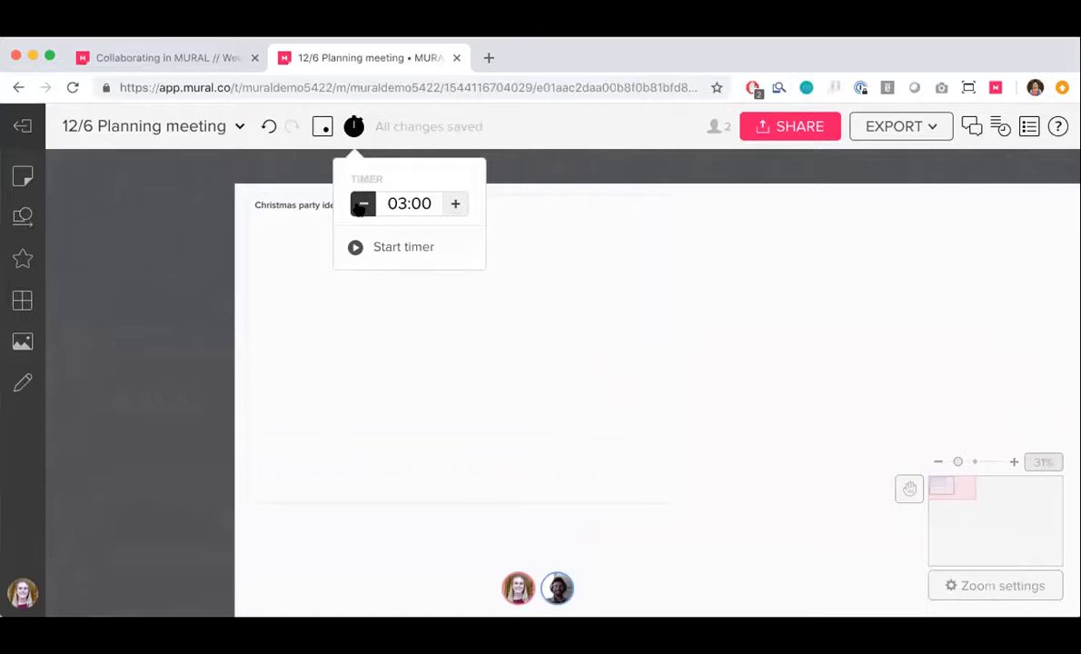
pyautogui.click(396, 250)
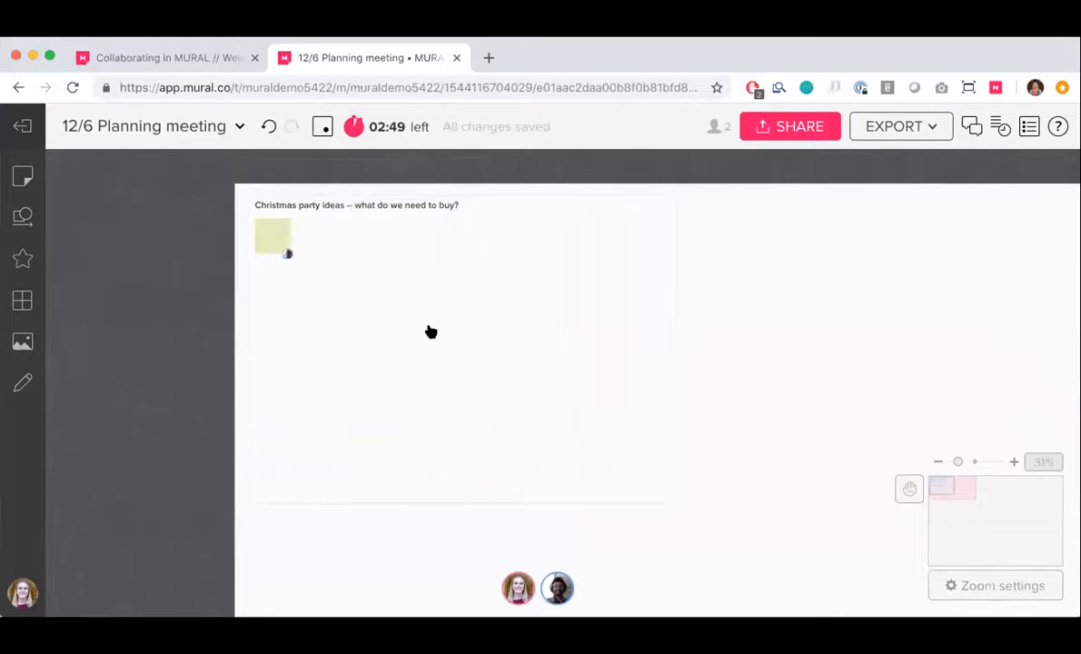
# Add a light purple sticky note reading "COOKIES!" in the upper-right part of the Christmas party ideas area
pyautogui.scroll(3, 430, 331)
pyautogui.doubleClick(625, 211)
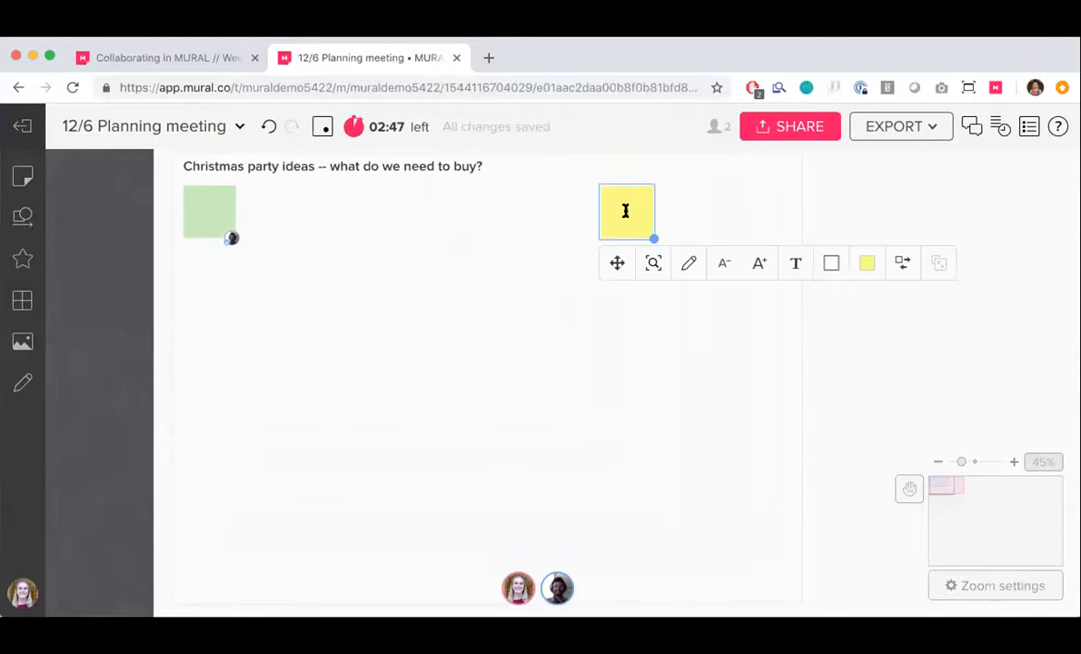
pyautogui.click(867, 263)
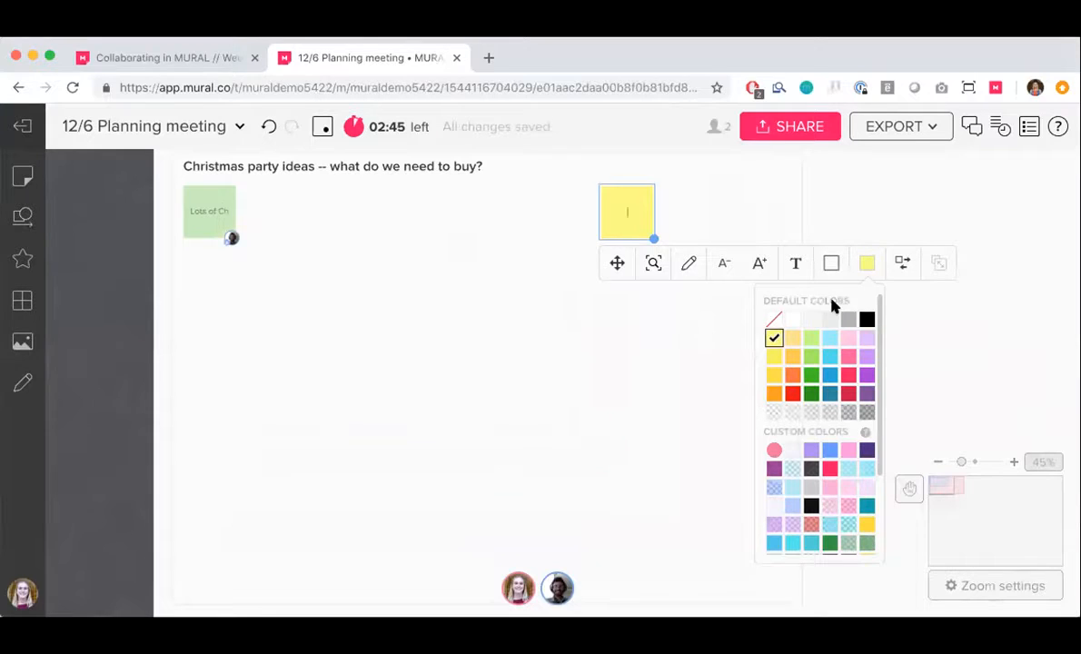
pyautogui.click(867, 339)
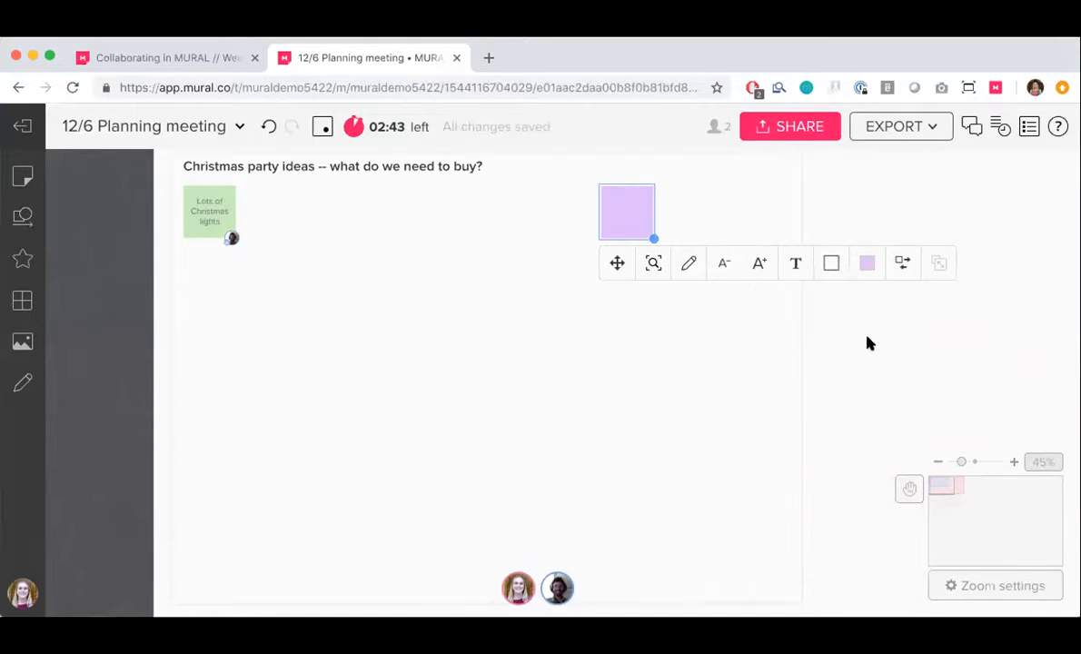
pyautogui.click(629, 211)
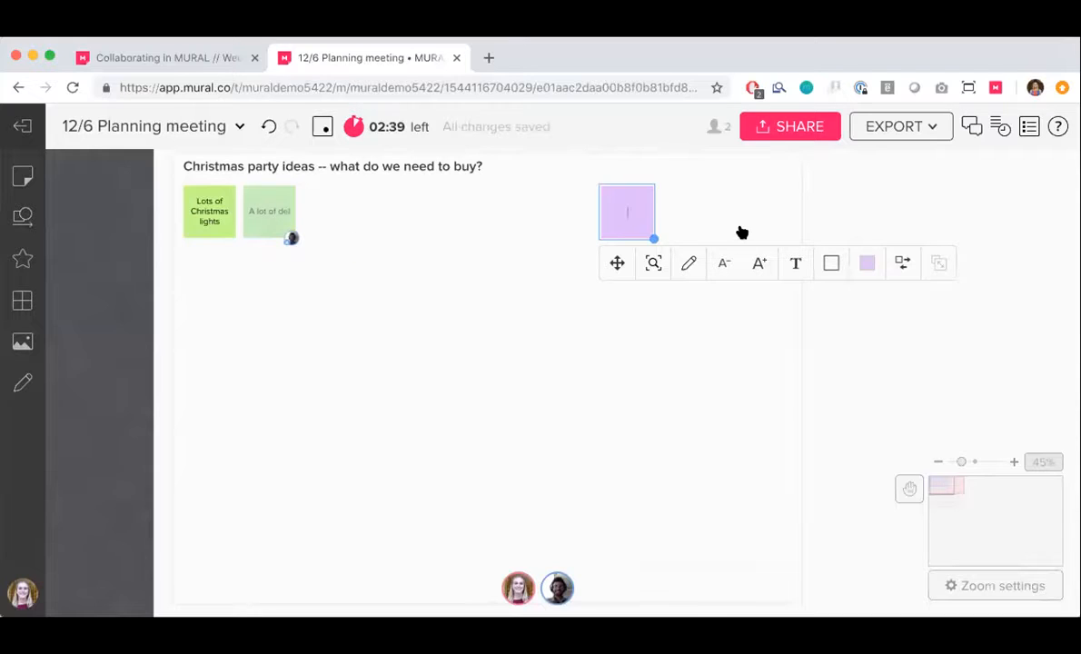
pyautogui.write('COOKIES!')
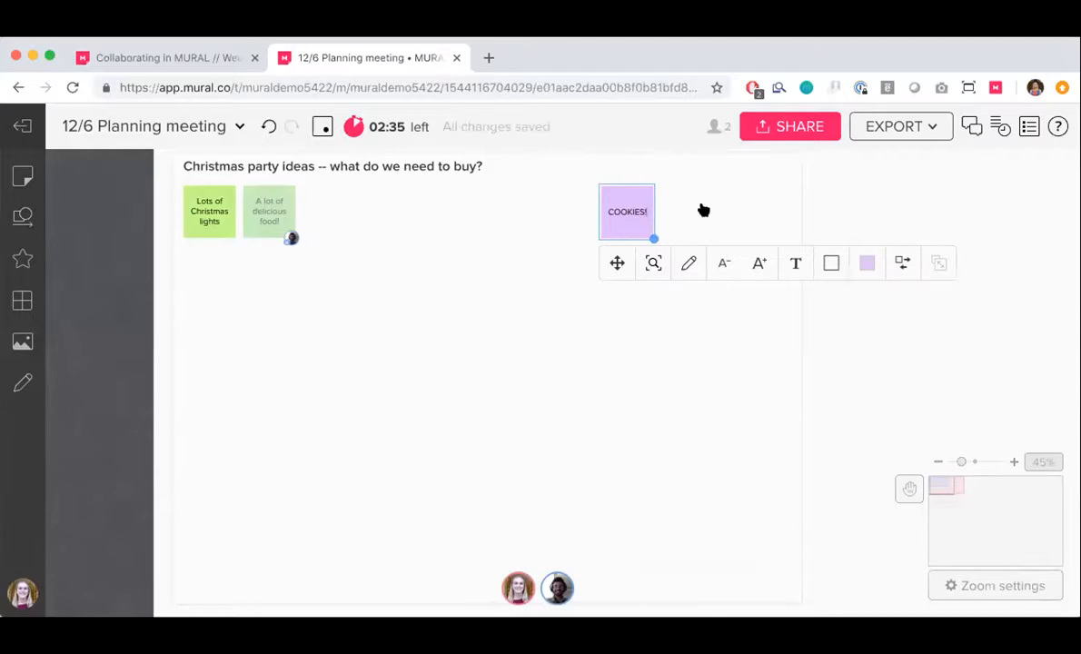
pyautogui.click(709, 189)
# Add a purple sticky note reading "Mariah Carey Christmas album" and place it to the right of the COOKIES! note
pyautogui.doubleClick(718, 207)
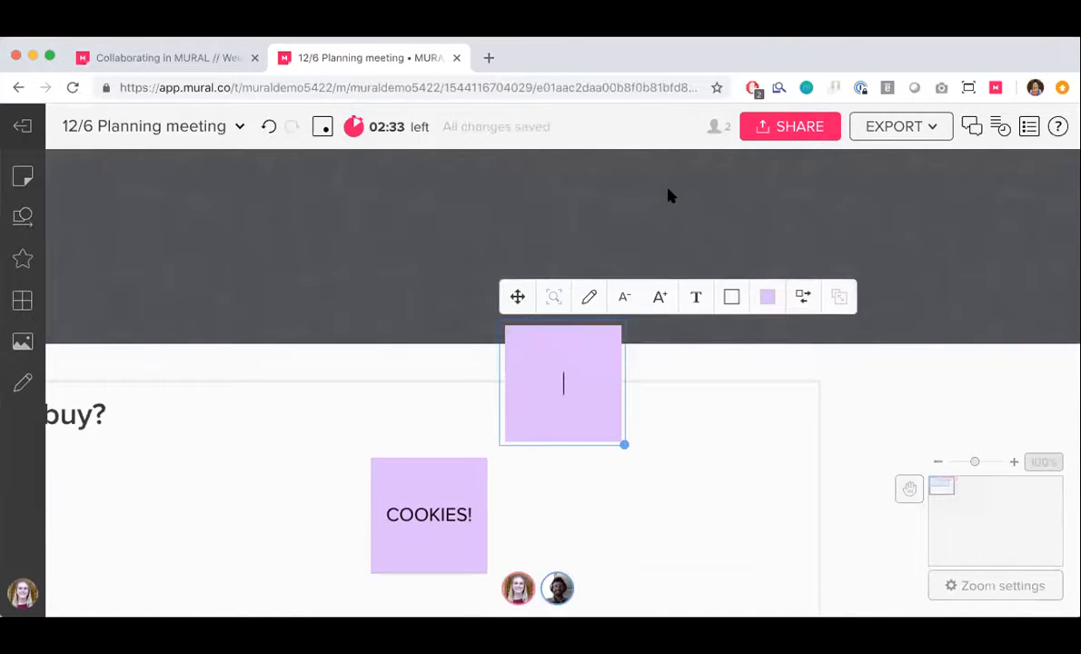
pyautogui.scroll(-1, 670, 193)
pyautogui.moveTo(538, 198); pyautogui.dragTo(551, 330)
pyautogui.write('a')
pyautogui.press('BackSpace')
pyautogui.write('Mariah Ca')
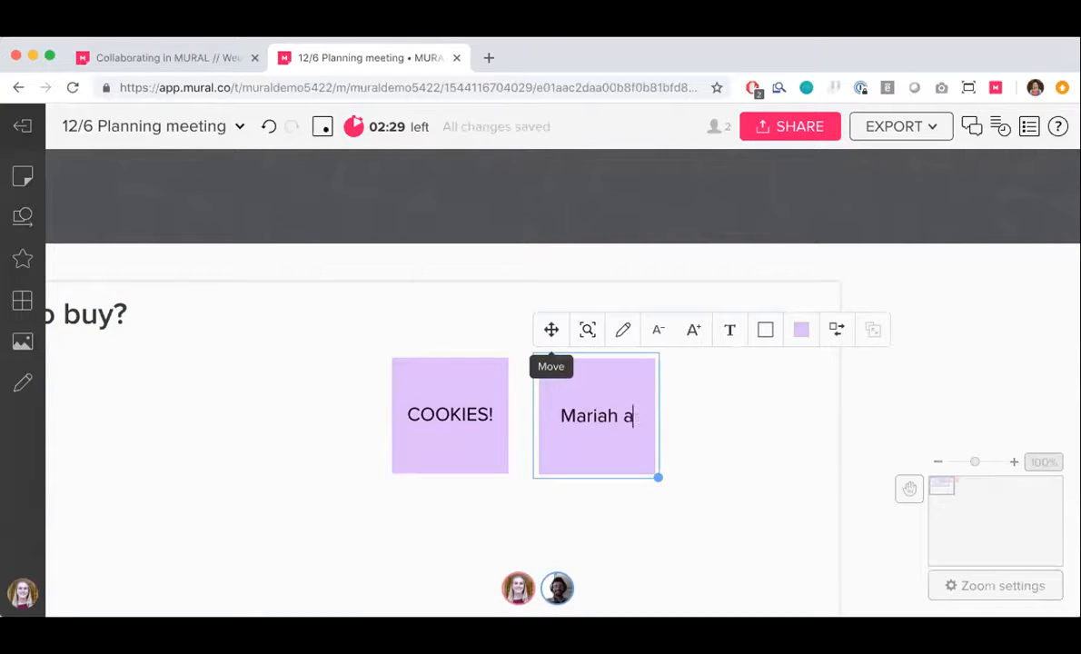
pyautogui.write('rey Christmas album')
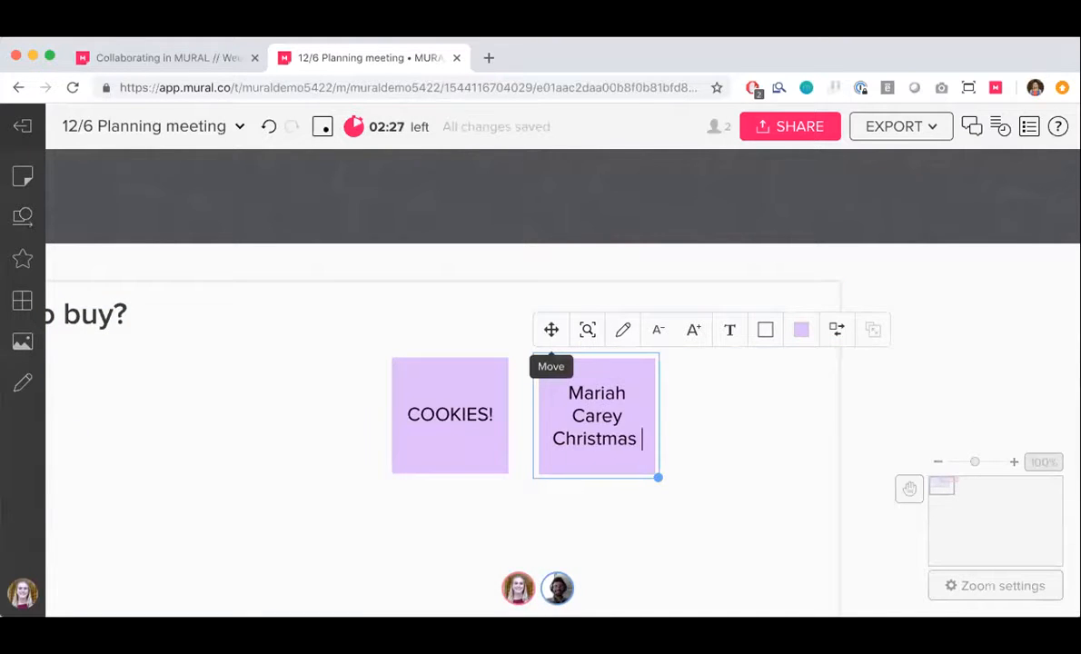
pyautogui.click(509, 266)
# Add a purple sticky note reading "Someone in a Santa suit" to the right of the Christmas album note
pyautogui.scroll(-1, 508, 268)
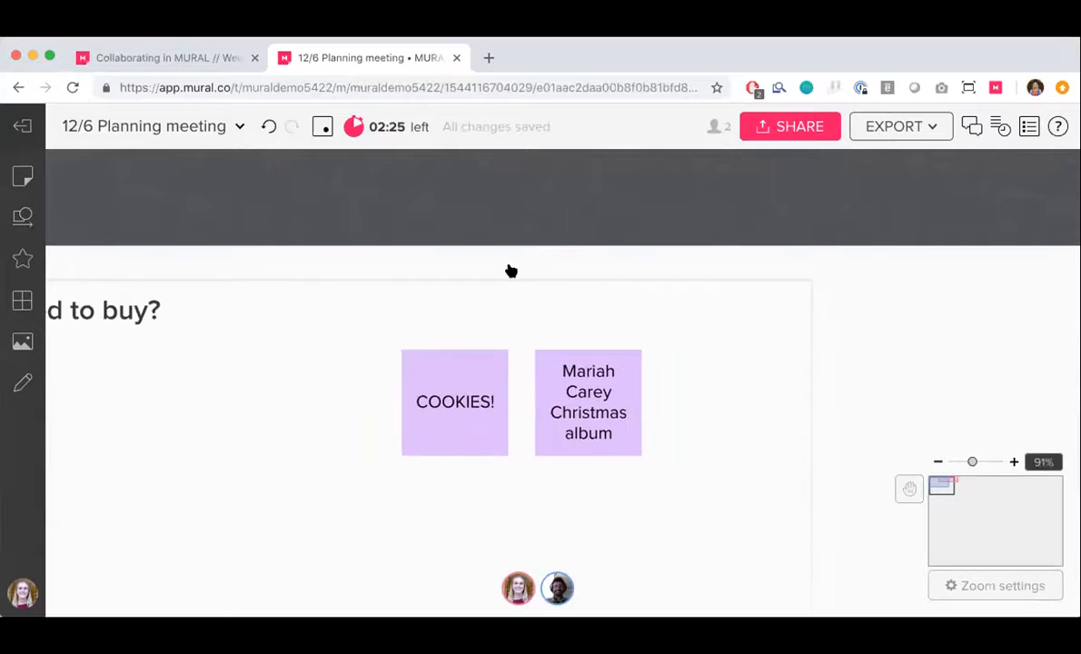
pyautogui.hscroll(-1, 509, 269)
pyautogui.scroll(-2, 509, 269)
pyautogui.scroll(-3, 584, 369)
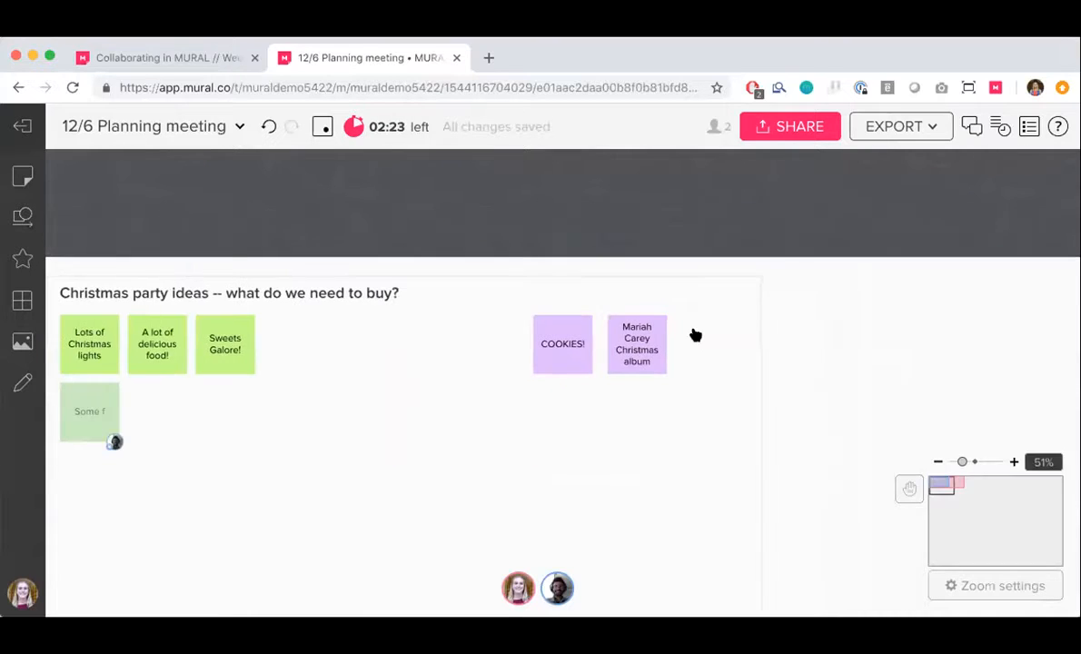
pyautogui.doubleClick(708, 338)
pyautogui.write('Someone ')
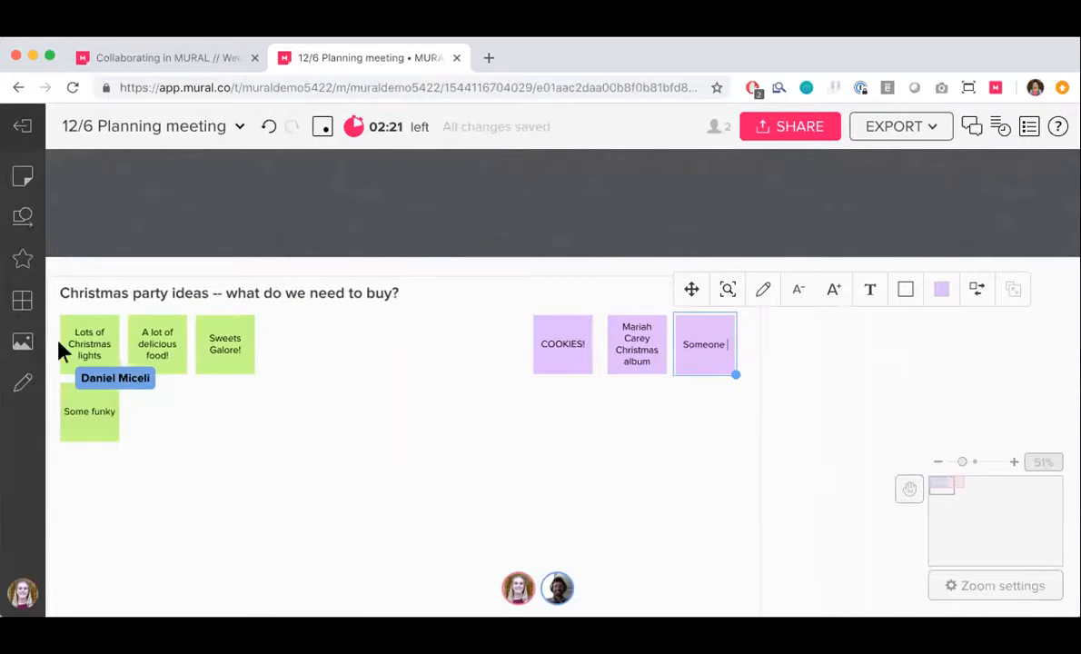
pyautogui.write('in a Santa suit')
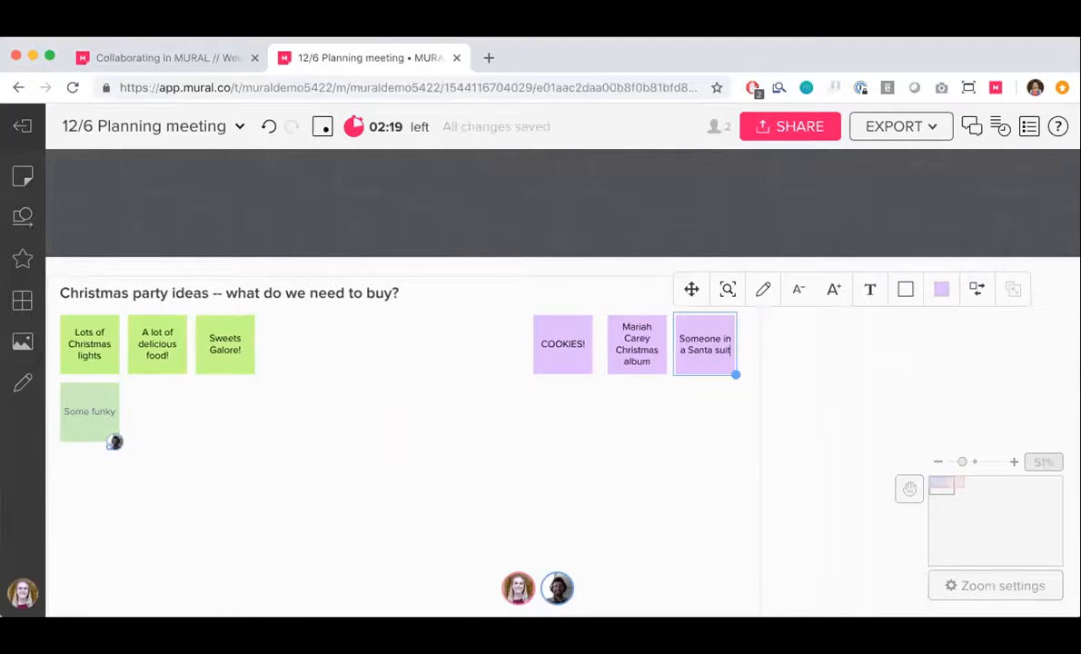
pyautogui.click(815, 440)
# Comment on the Santa suit note, mentioning the collaborator with "you should wear a santa suit!!!", save it and close the thread
pyautogui.scroll(-3, 811, 437)
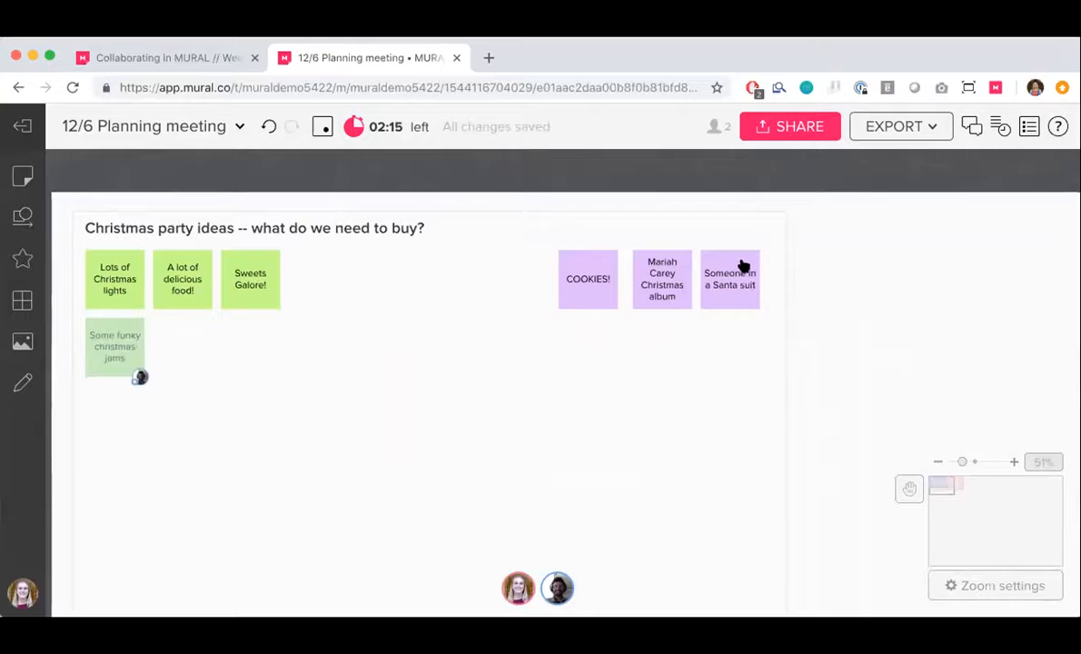
pyautogui.rightClick(742, 264)
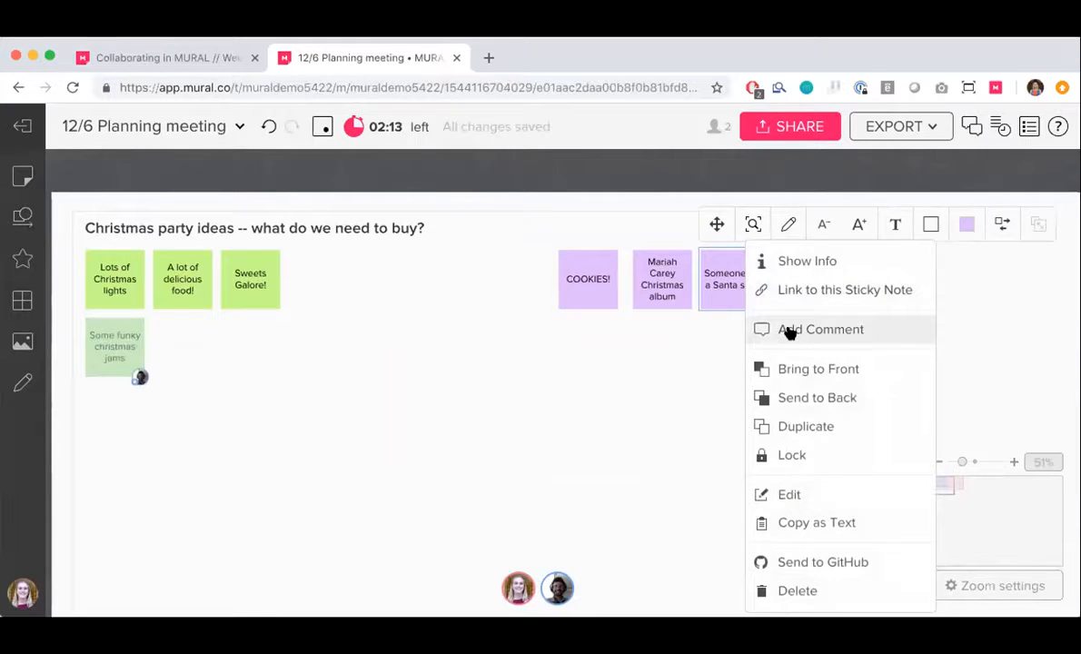
pyautogui.click(787, 330)
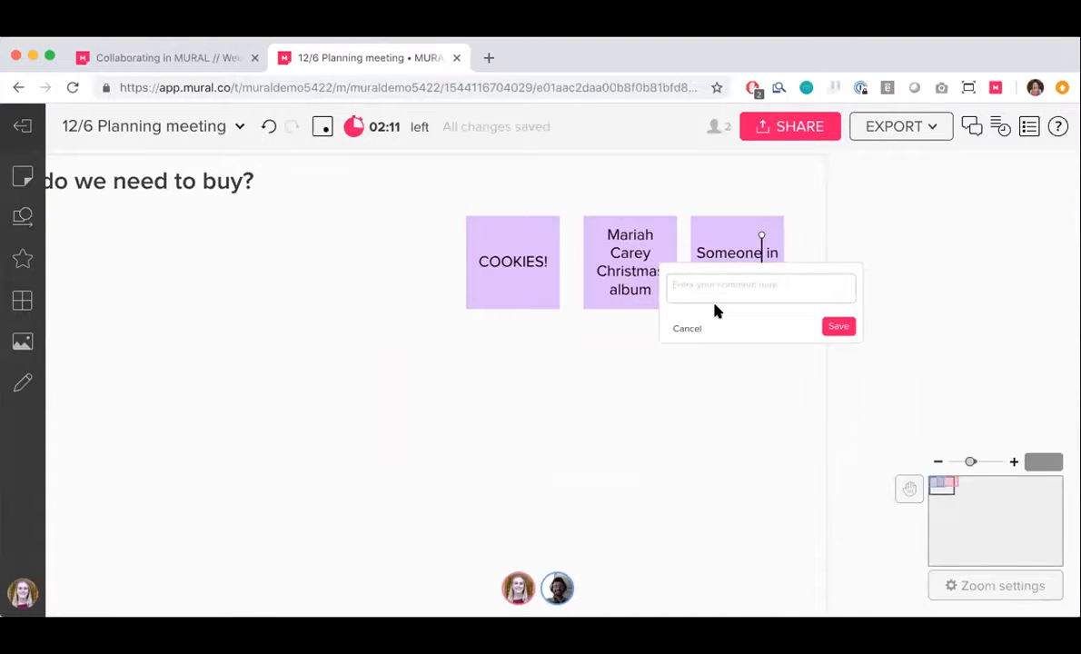
pyautogui.write('@')
pyautogui.click(698, 310)
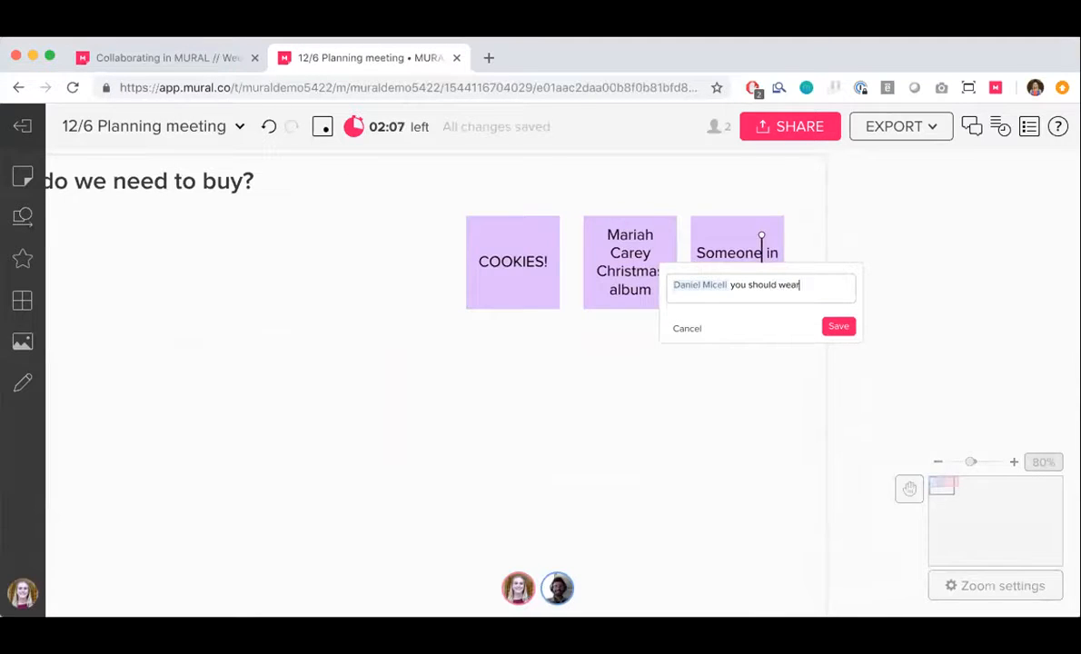
pyautogui.write('you should wear a santa suit!!!')
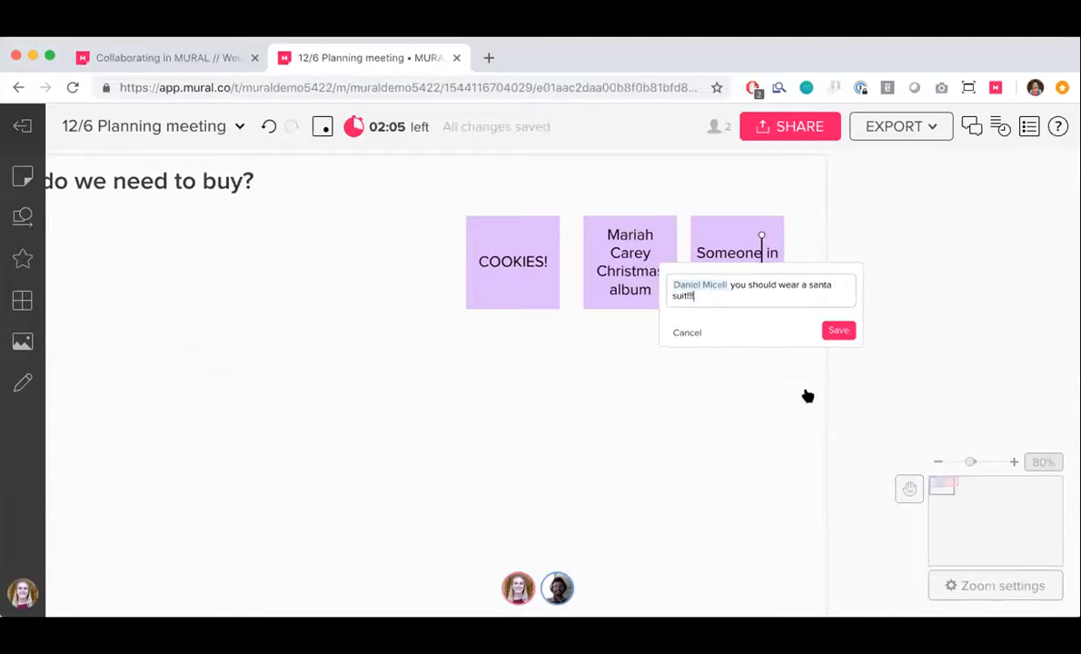
pyautogui.click(836, 331)
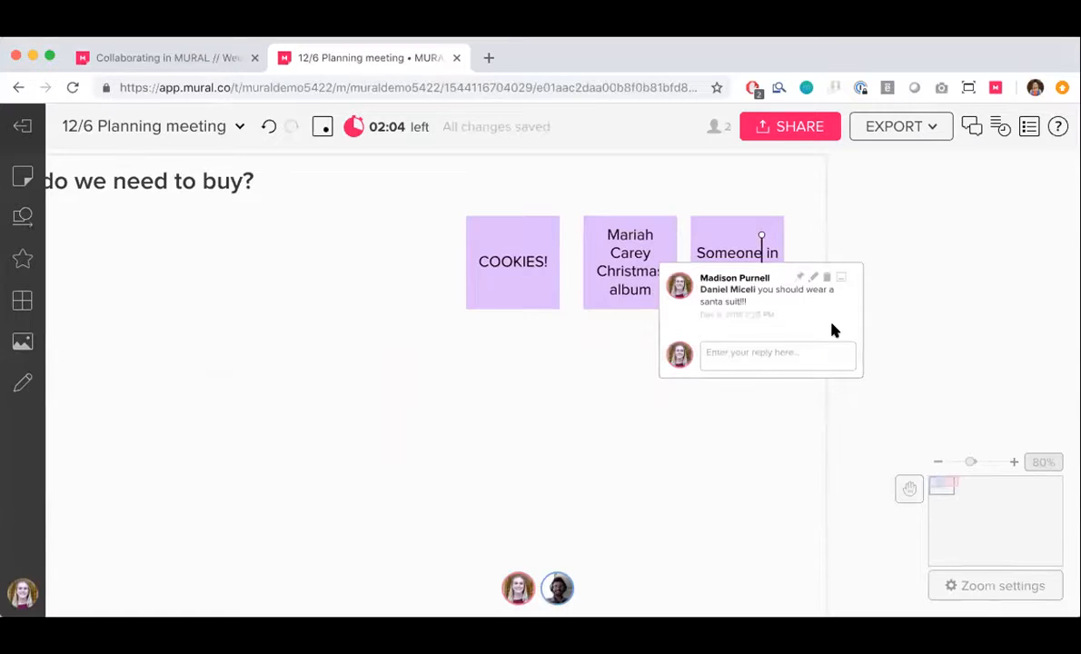
pyautogui.click(764, 238)
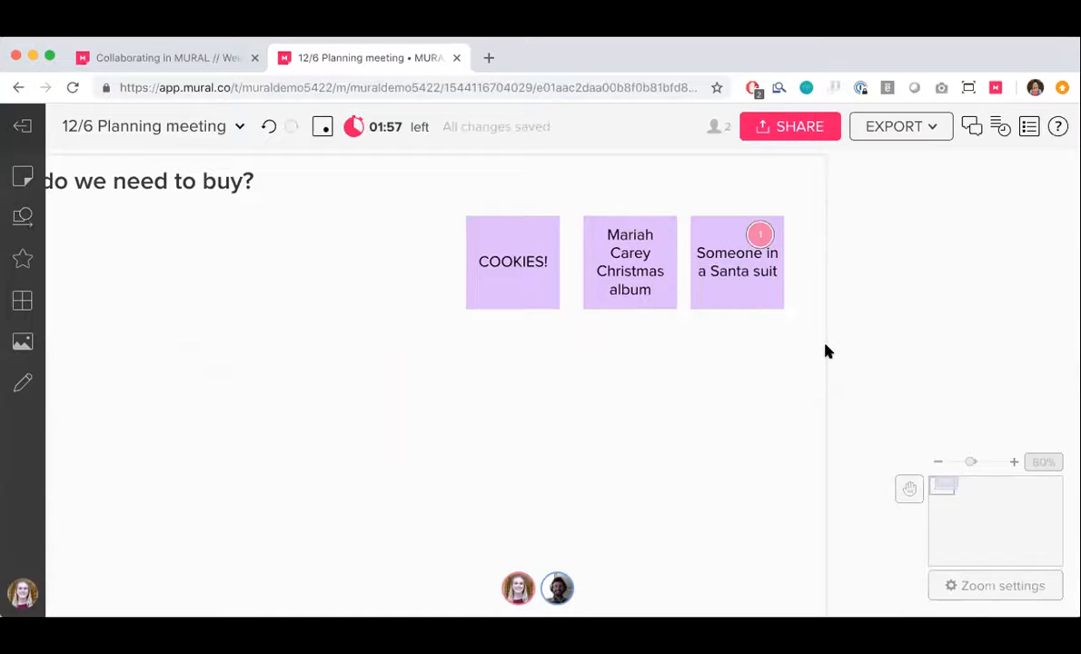
# Reopen the comment thread on the Santa suit note and check it for the collaborator's reply
pyautogui.scroll(-2, 798, 330)
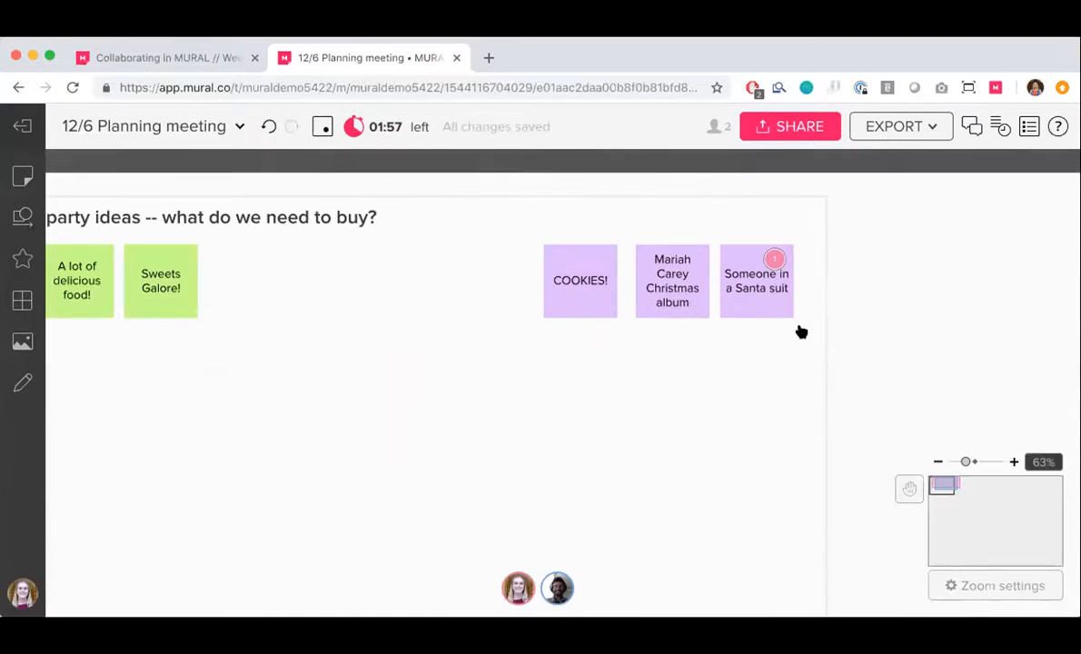
pyautogui.click(775, 259)
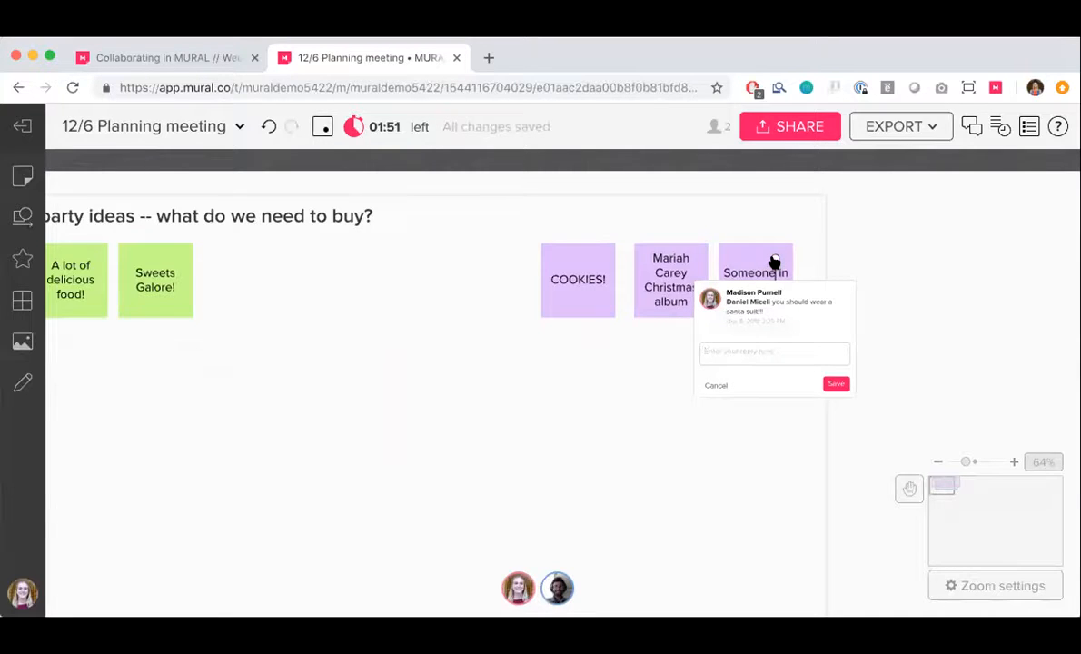
pyautogui.click(774, 261)
pyautogui.scroll(-3, 816, 327)
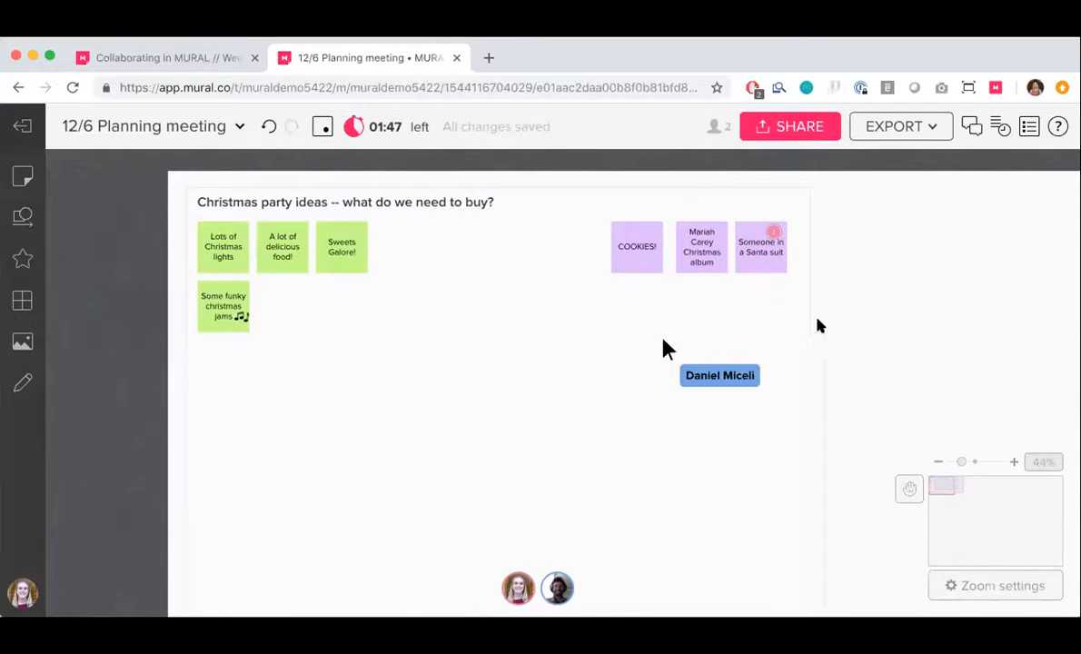
pyautogui.click(732, 226)
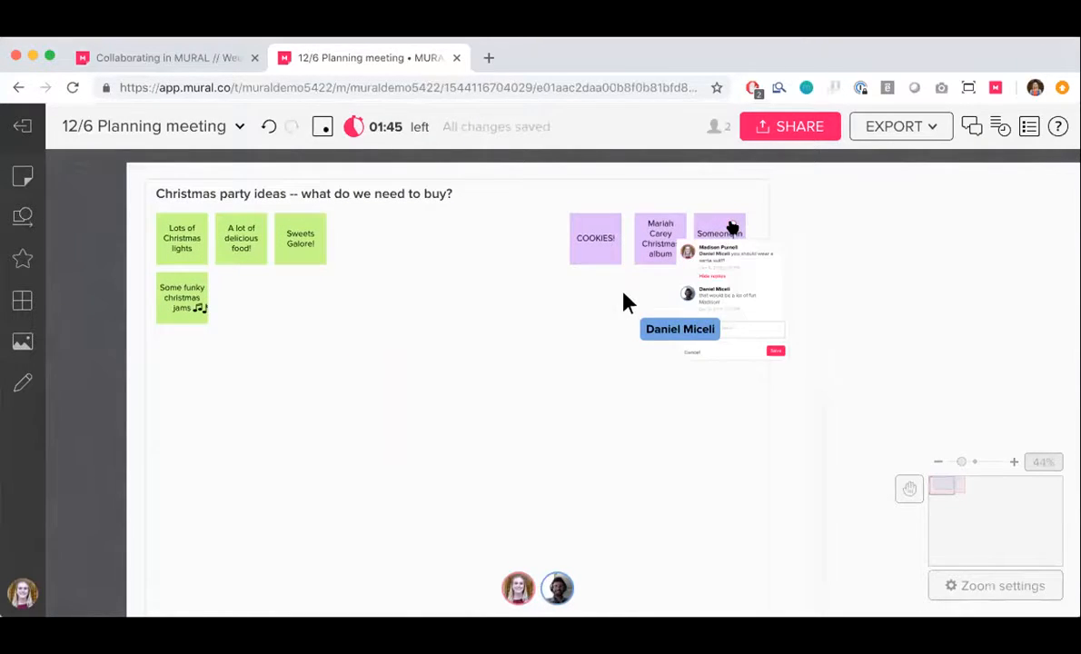
pyautogui.scroll(2, 732, 226)
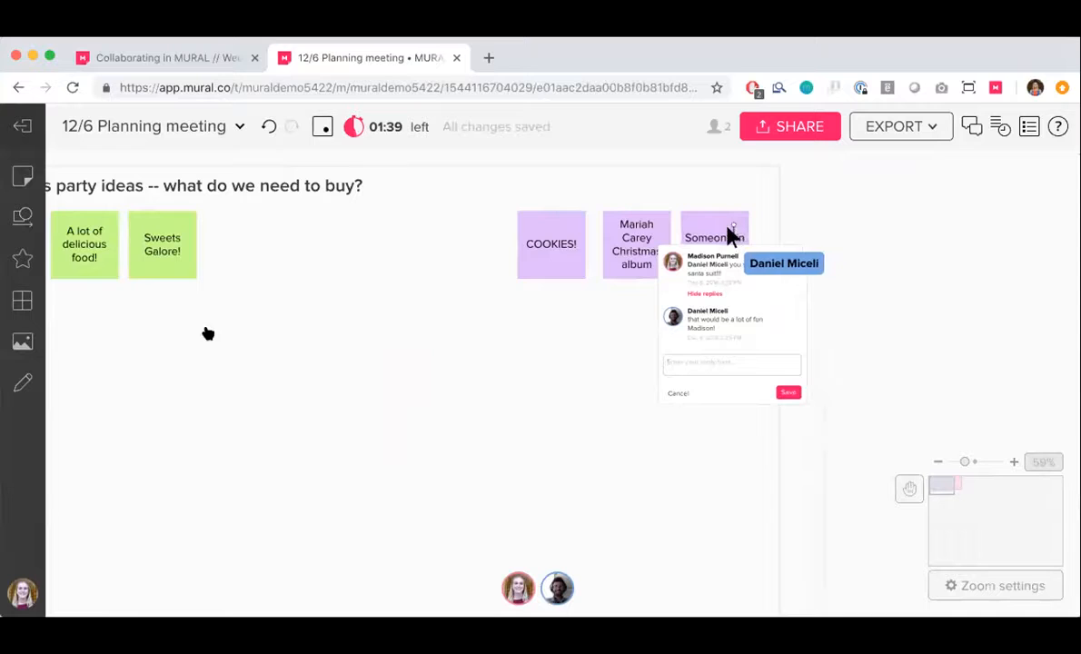
# Search the icon library for "presents" and place the gift icon on the upper-left corner of the Mariah Carey Christmas album note
pyautogui.click(22, 258)
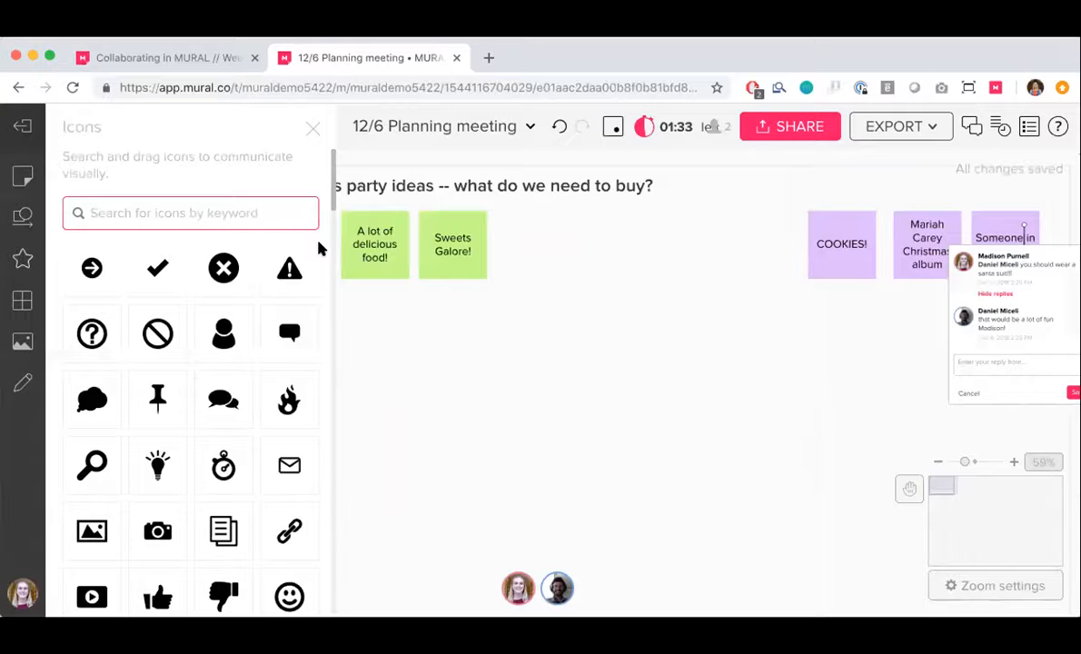
pyautogui.write('presents')
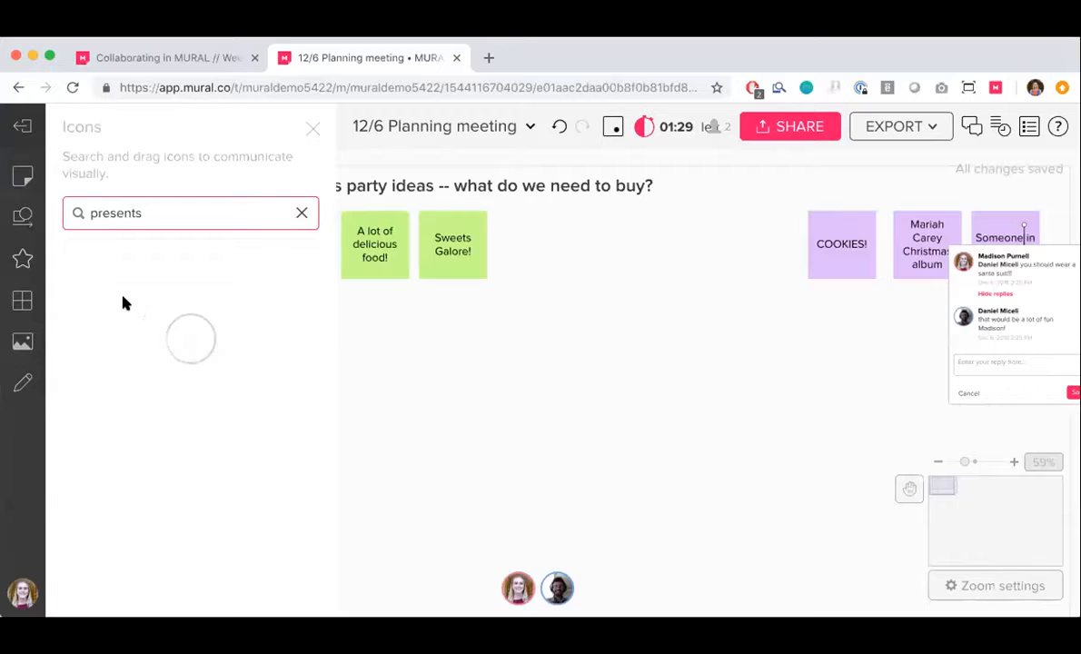
pyautogui.moveTo(92, 268); pyautogui.dragTo(902, 219)
# Search the image library for "christmas cookies" and place the picture of decorated tree and snowflake cookies below the COOKIES! note
pyautogui.click(22, 341)
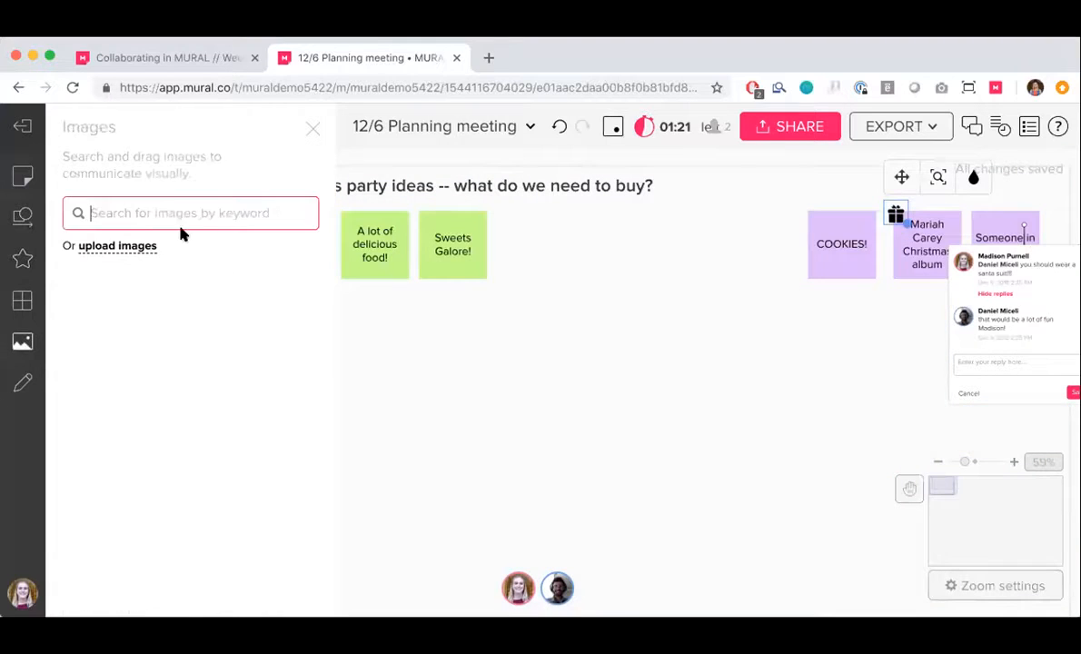
pyautogui.write('christmas cookies')
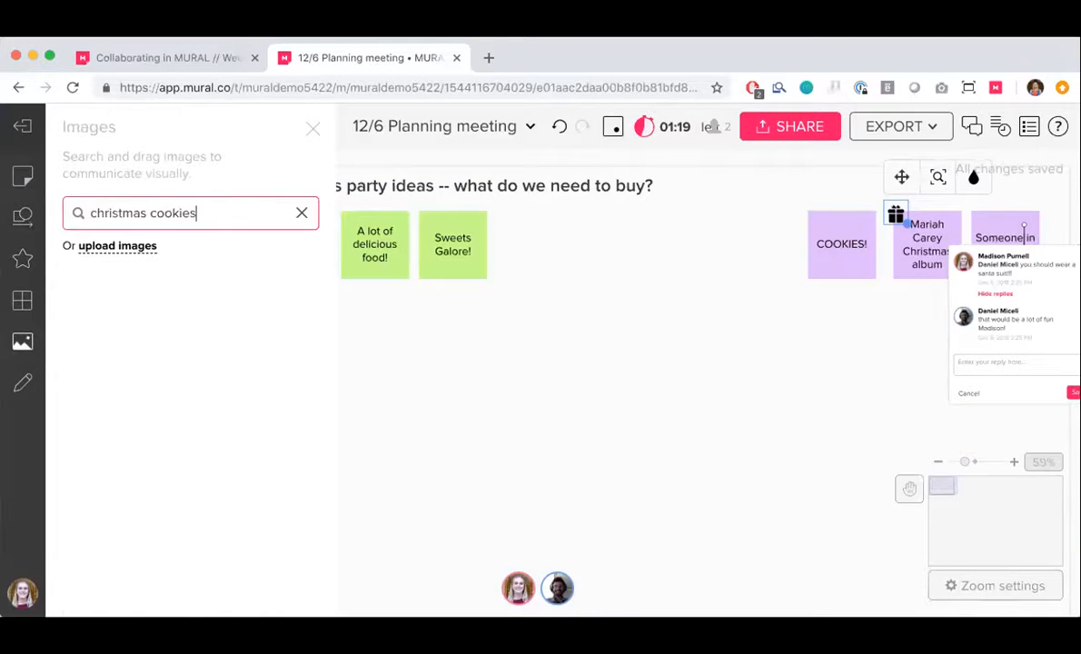
pyautogui.scroll(-3, 559, 382)
pyautogui.scroll(-3, 558, 381)
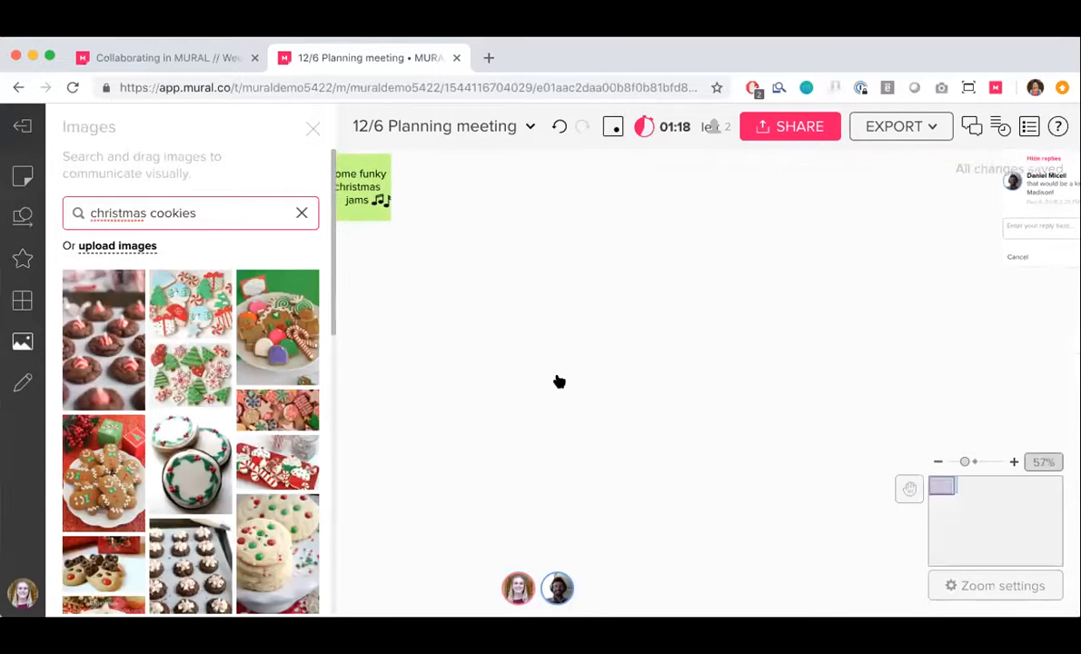
pyautogui.scroll(3, 558, 382)
pyautogui.moveTo(186, 393); pyautogui.dragTo(662, 386)
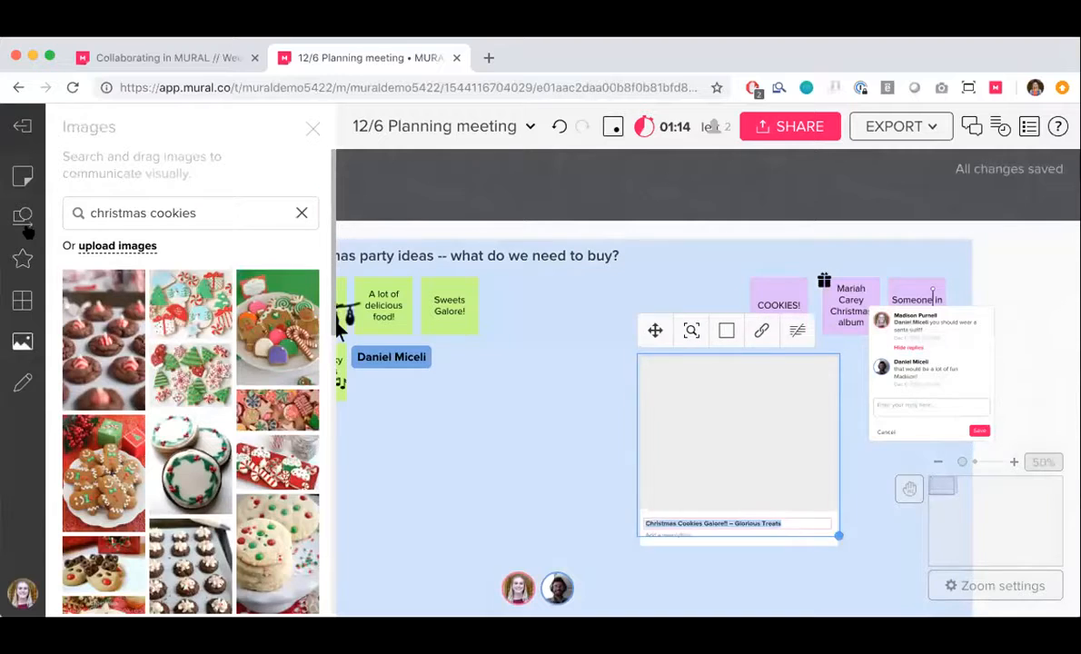
# Connect the COOKIES! note to the cookie picture with a straight line and close the shapes and connectors library
pyautogui.click(24, 216)
pyautogui.moveTo(119, 245); pyautogui.dragTo(756, 368)
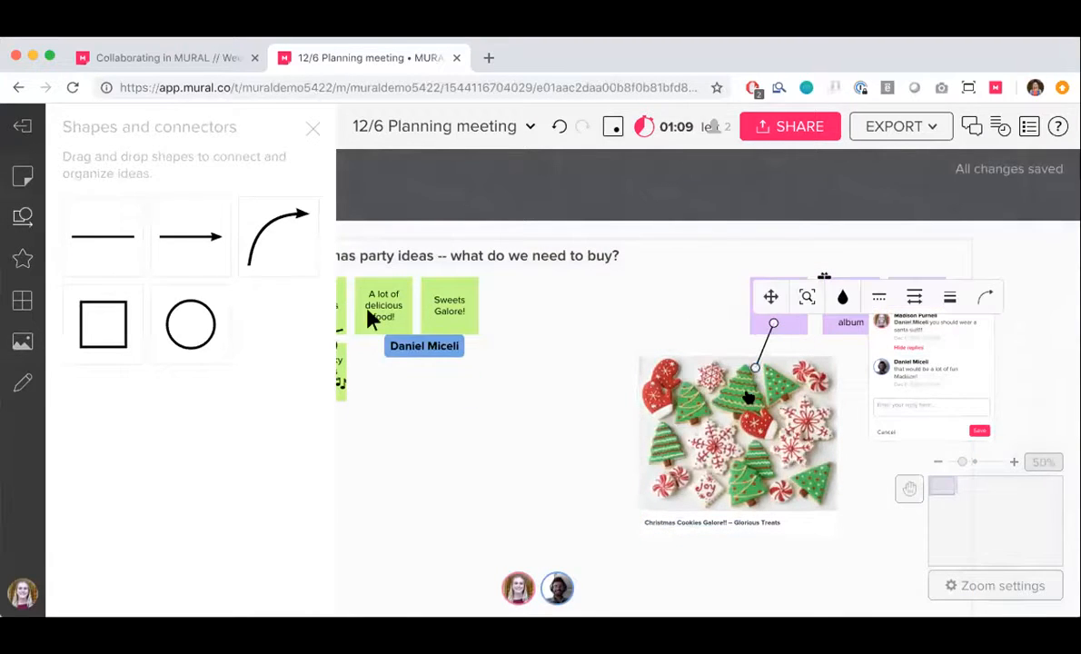
pyautogui.click(593, 470)
pyautogui.scroll(-2, 849, 468)
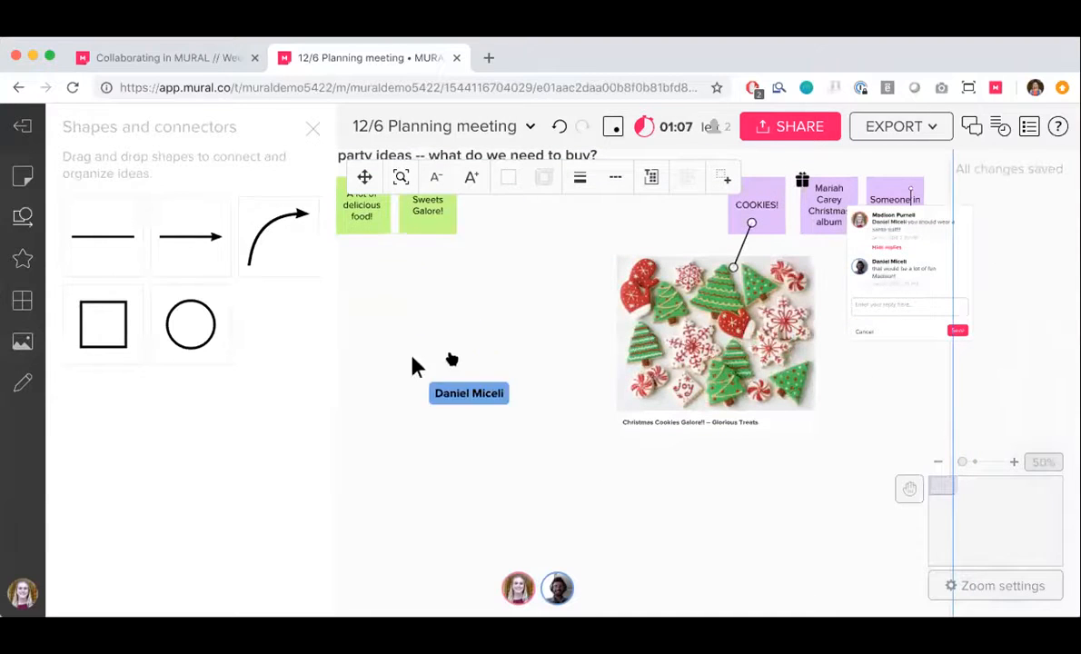
pyautogui.click(313, 130)
# Draw a freehand Christmas tree to the right of the cookie picture and collapse the comment thread on the Santa suit note
pyautogui.hscroll(-2, 343, 407)
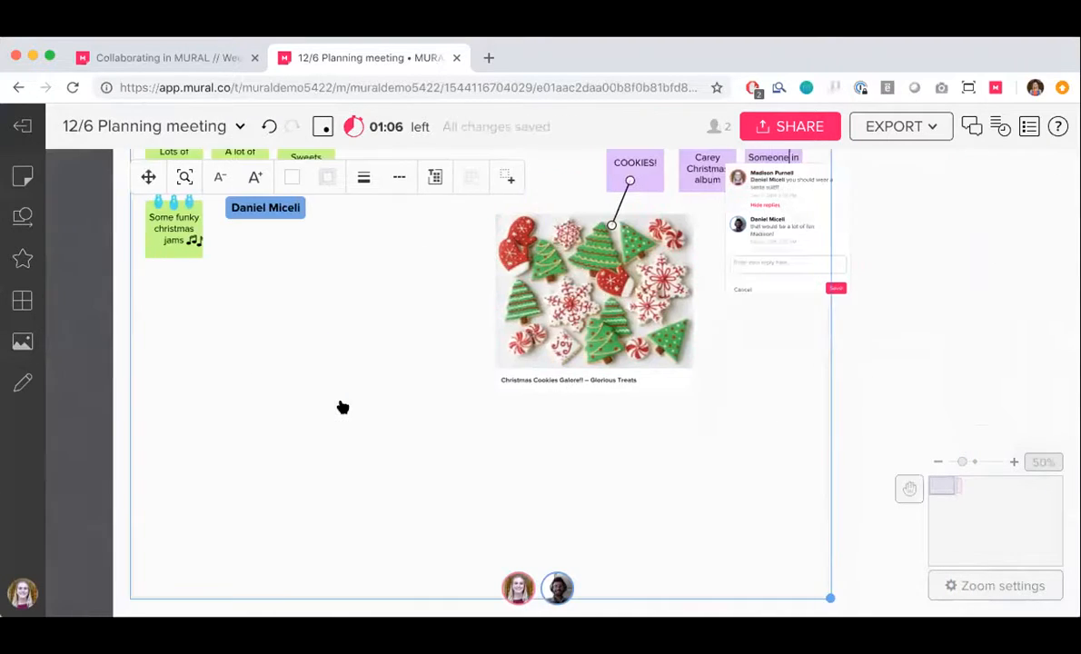
pyautogui.click(25, 383)
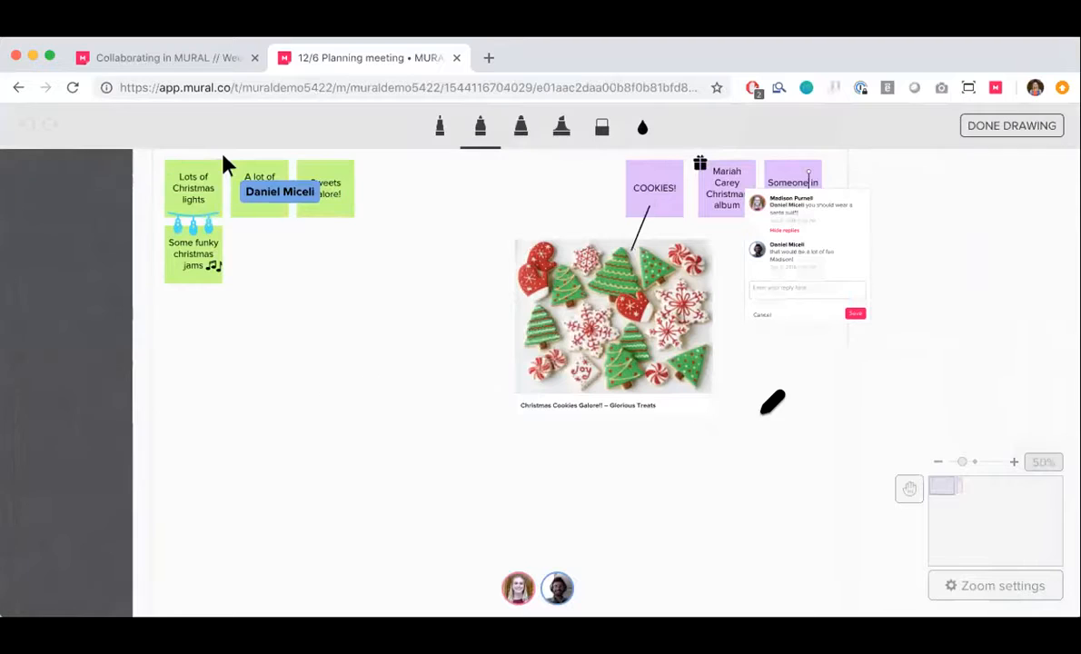
pyautogui.moveTo(766, 386)
pyautogui.mouseDown()
pyautogui.moveTo(760, 400)
pyautogui.moveTo(778, 412)
pyautogui.moveTo(787, 356)
pyautogui.moveTo(776, 354)
pyautogui.moveTo(784, 374)
pyautogui.moveTo(773, 423)
pyautogui.moveTo(838, 406)
pyautogui.moveTo(790, 341)
pyautogui.mouseUp()
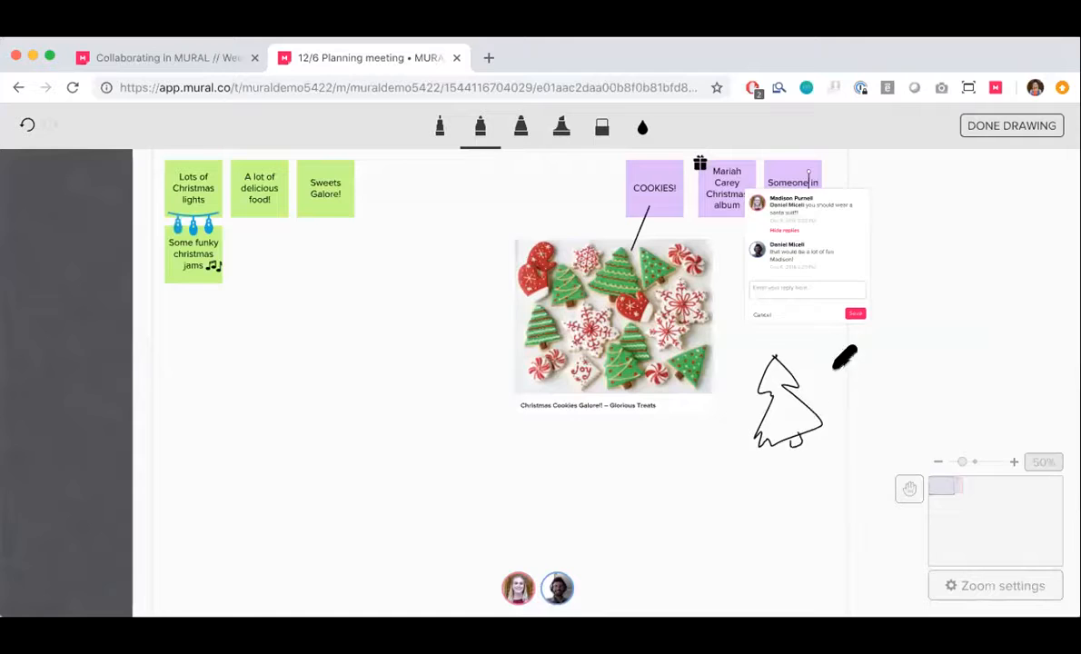
pyautogui.scroll(1, 536, 377)
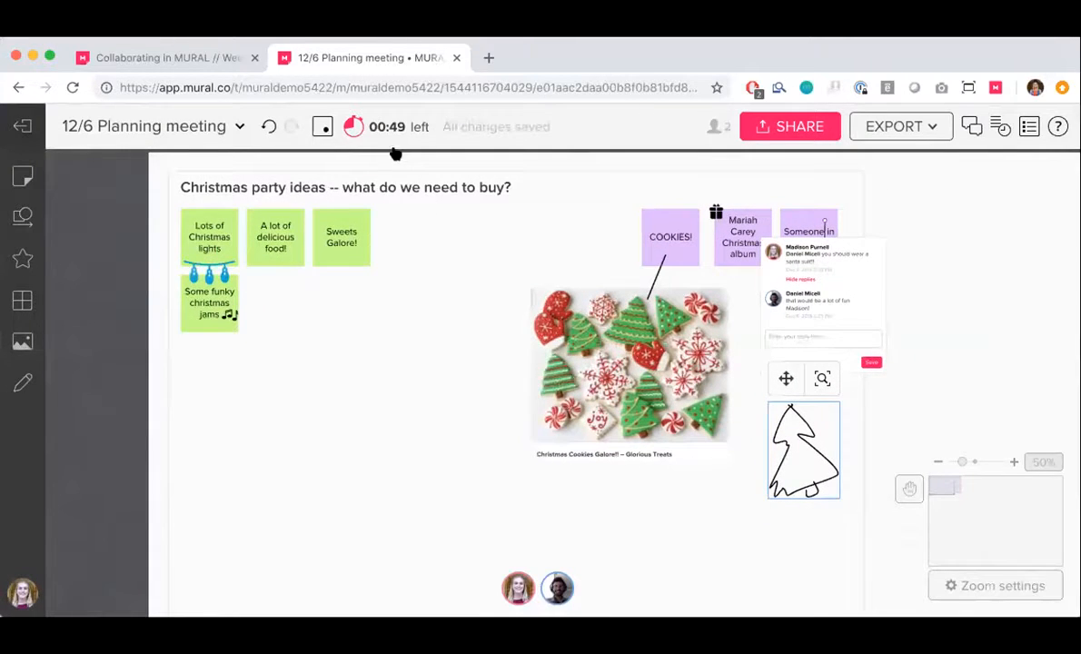
pyautogui.click(820, 222)
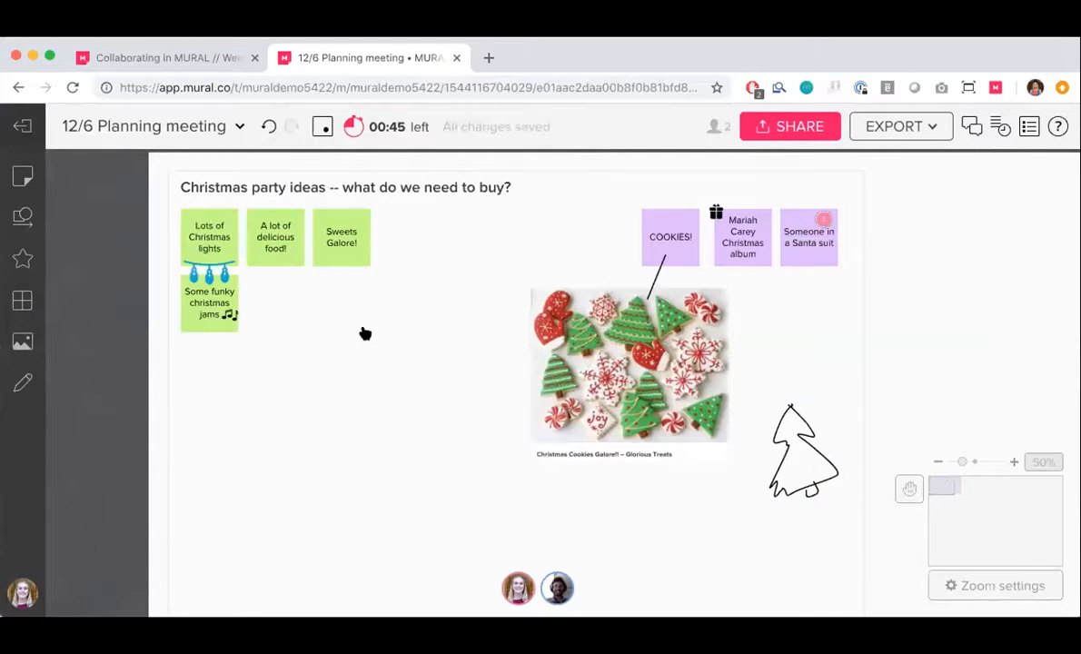
# Search the web for "christmas cookie recipe" in a new browser tab
pyautogui.click(490, 58)
pyautogui.write('chritm')
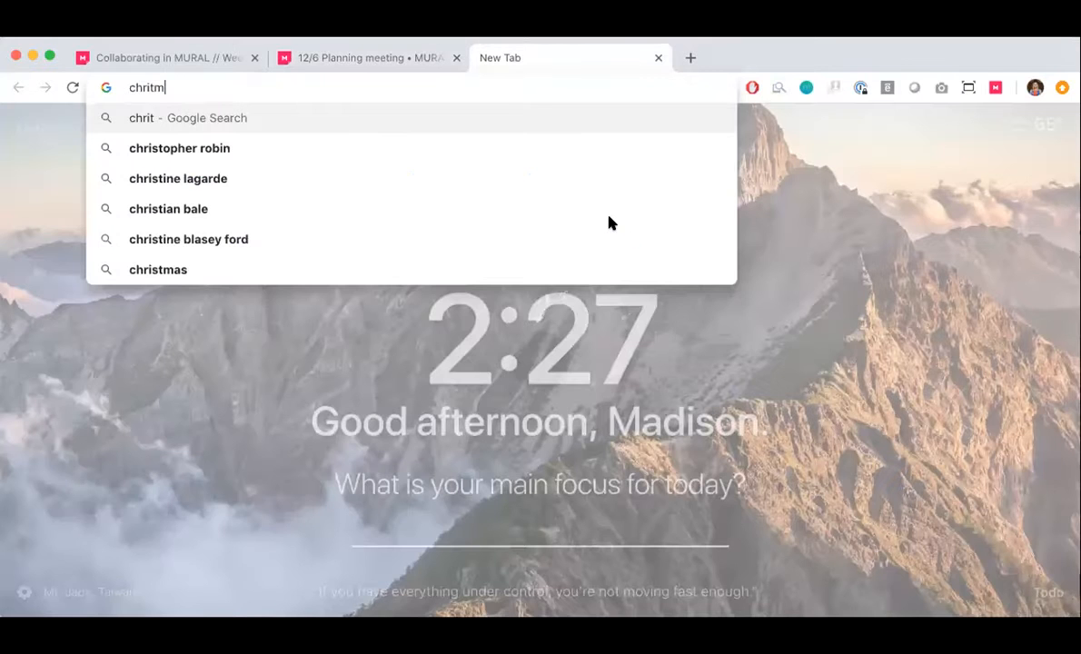
pyautogui.press('BackSpace')
pyautogui.press('BackSpace')
pyautogui.write('stmas cookie recipe')
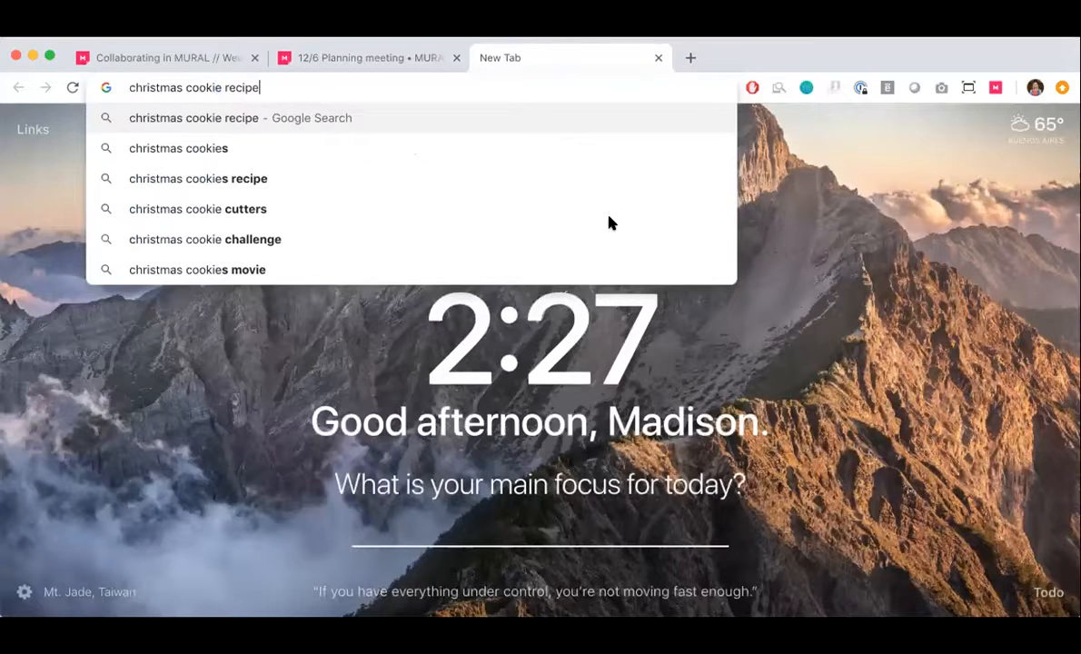
pyautogui.press('Return')
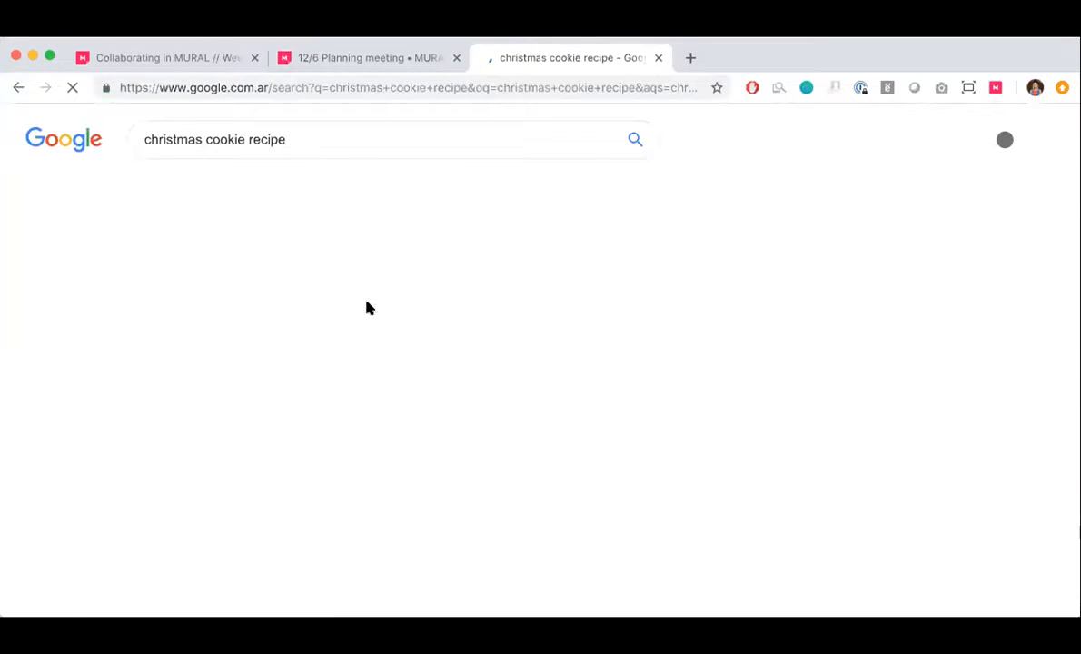
# Copy the web address of the Allrecipes Christmas cookie page and paste it into the 12/6 Planning meeting mural beside the cookie picture
pyautogui.click(413, 86)
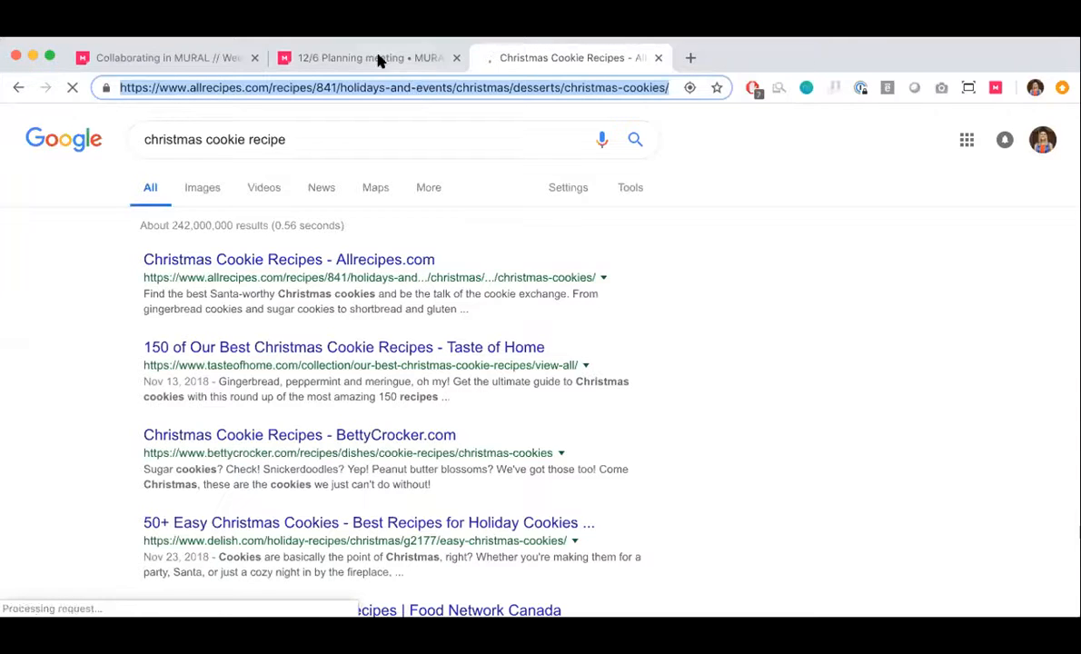
pyautogui.click(379, 60)
pyautogui.press('super+v')
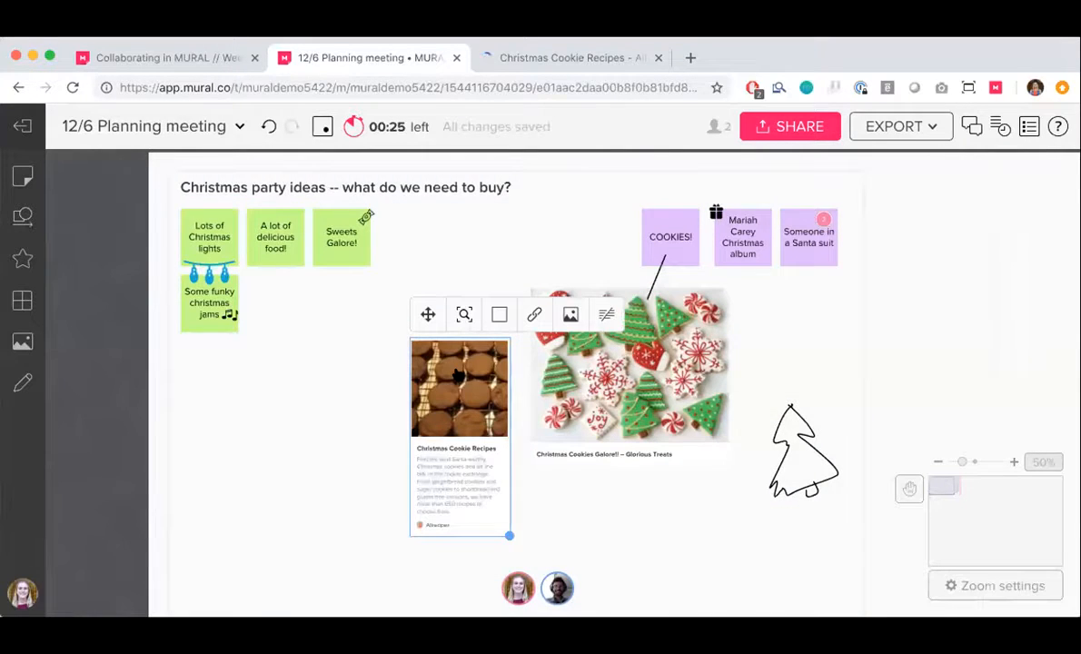
# Jump to an empty part of the mural through the overview map and return to the Christmas party ideas area
pyautogui.scroll(-1, 458, 375)
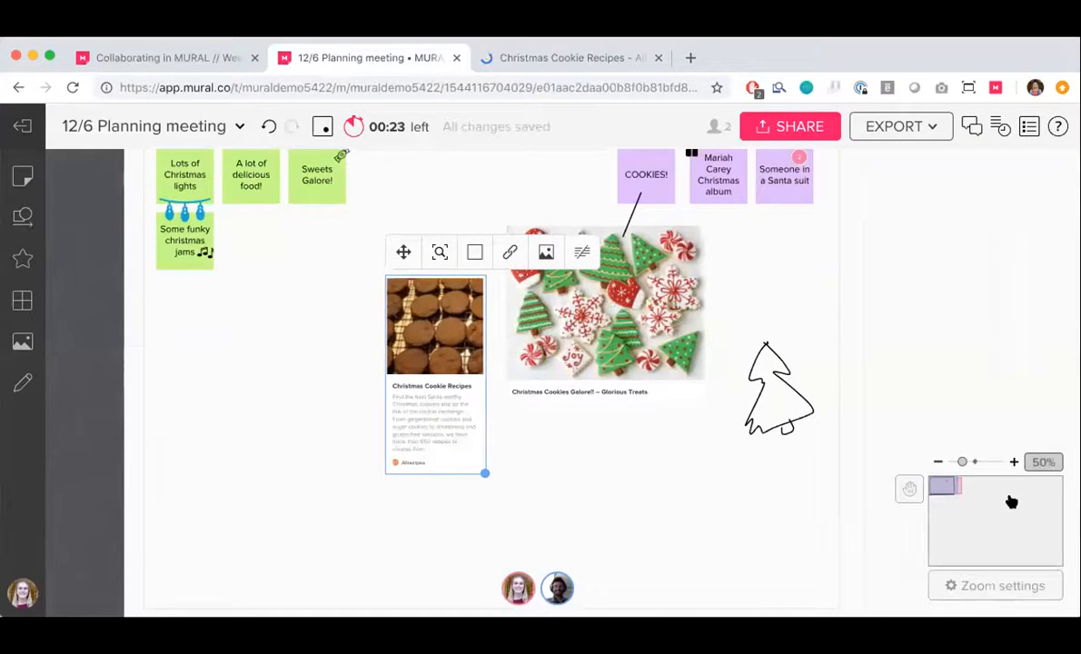
pyautogui.click(1011, 502)
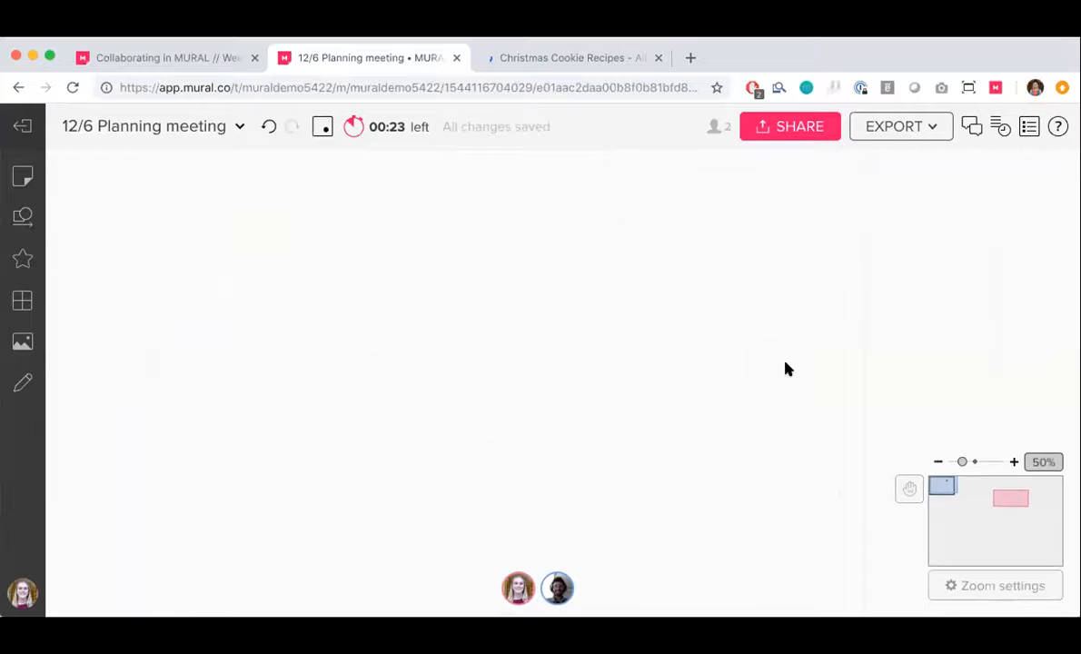
pyautogui.click(949, 489)
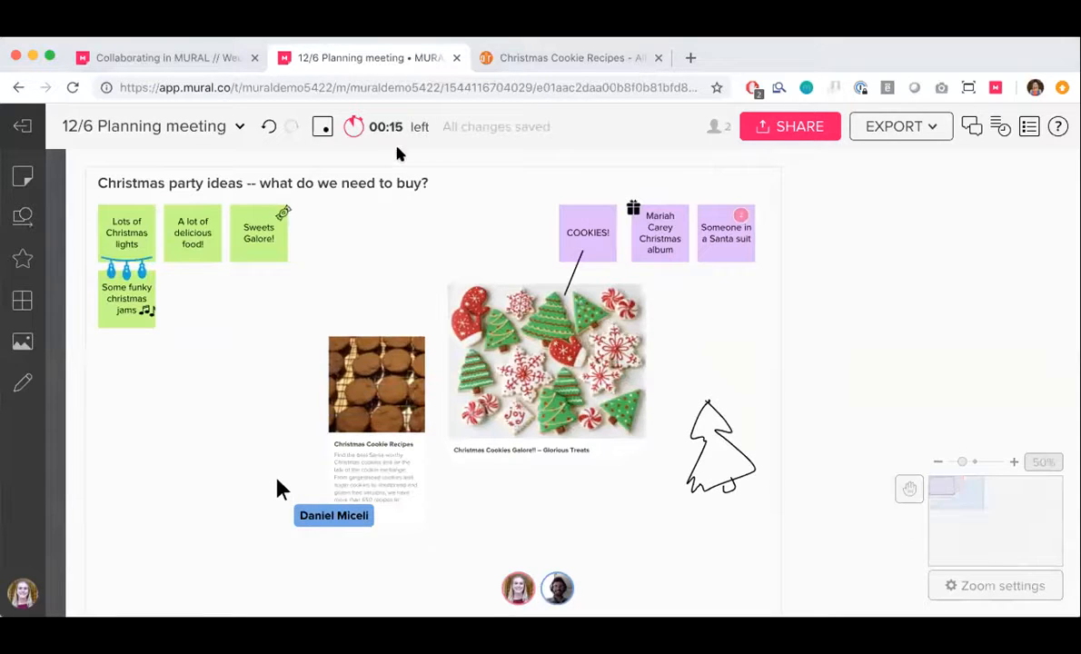
pyautogui.click(342, 241)
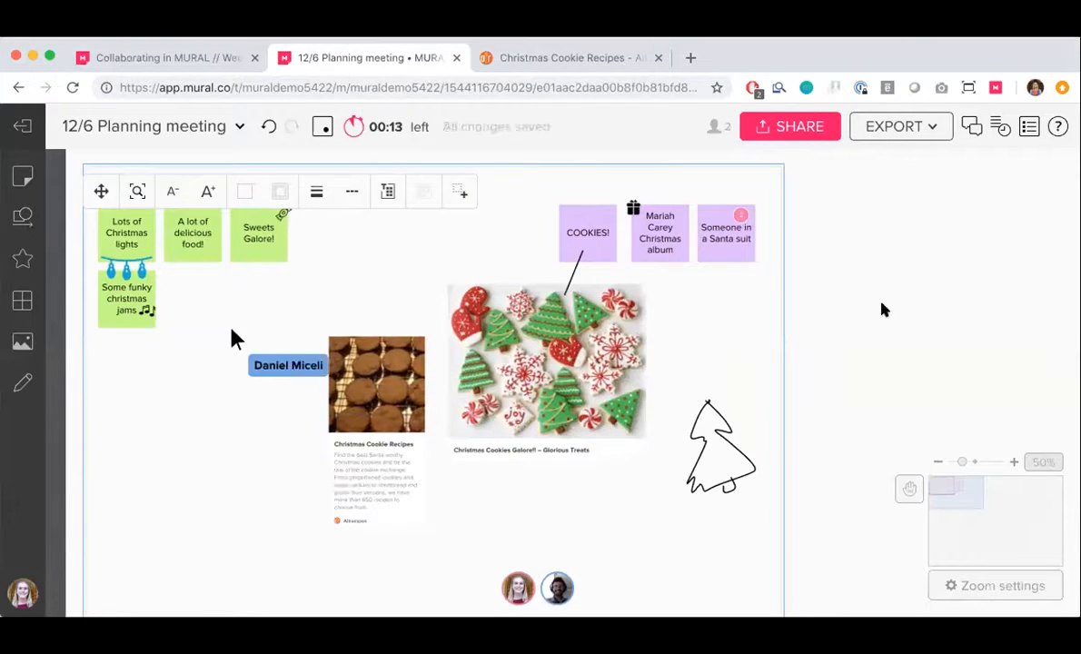
pyautogui.click(823, 292)
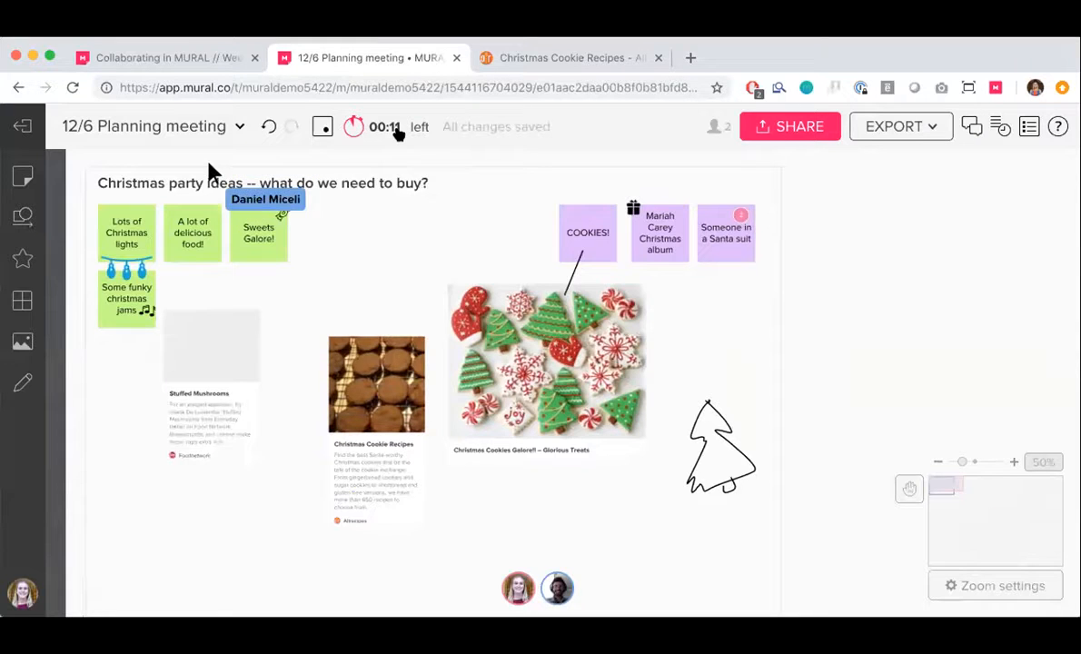
# Review the options for the running timer, close them and dismiss the time's-up notice
pyautogui.click(400, 130)
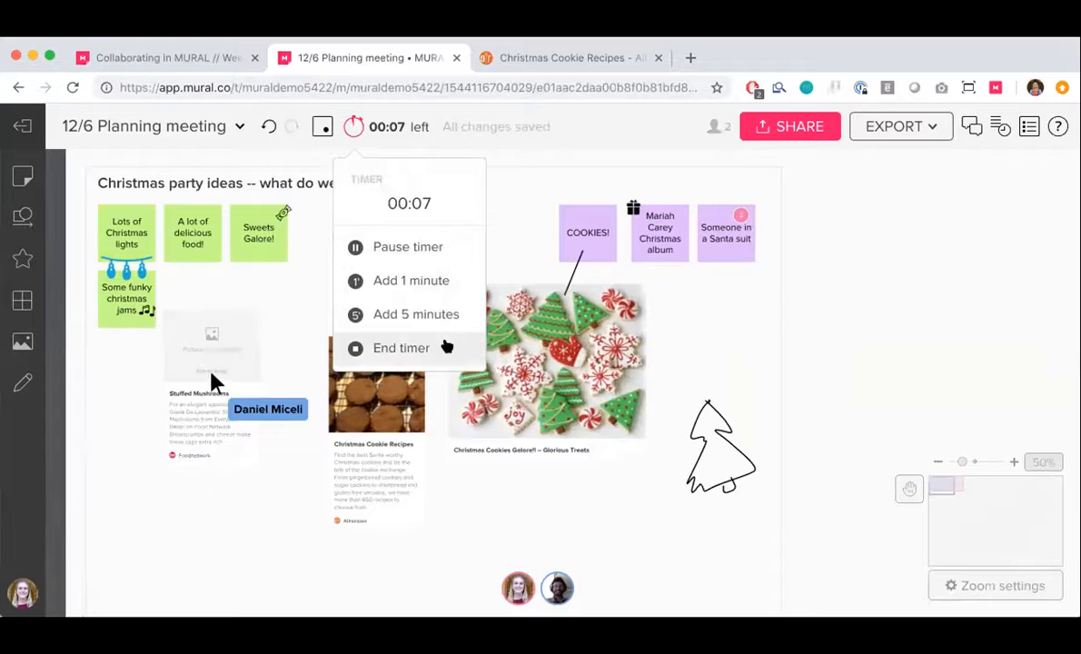
pyautogui.click(356, 126)
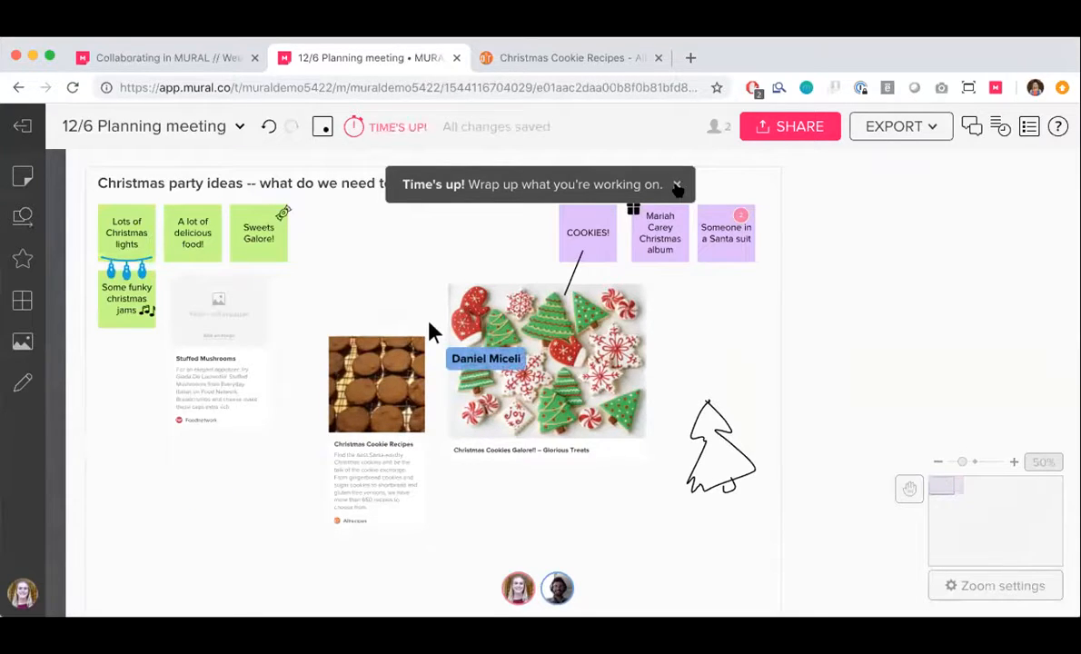
pyautogui.click(677, 187)
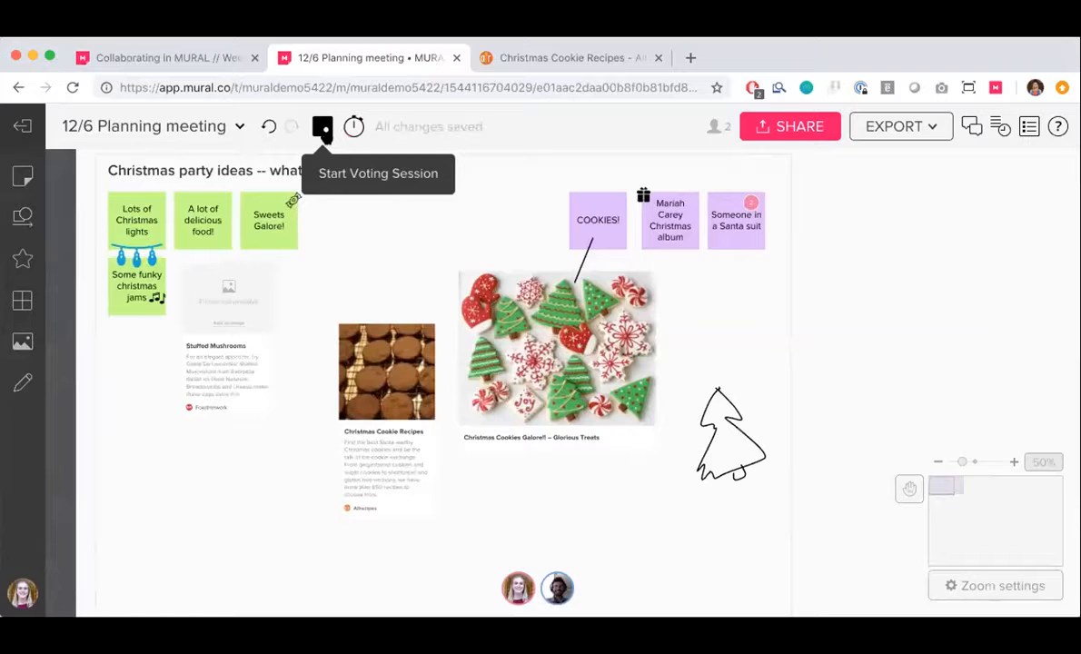
# Start a voting session named "Christmas party ideas" with 3 votes per person and begin voting
pyautogui.click(339, 186)
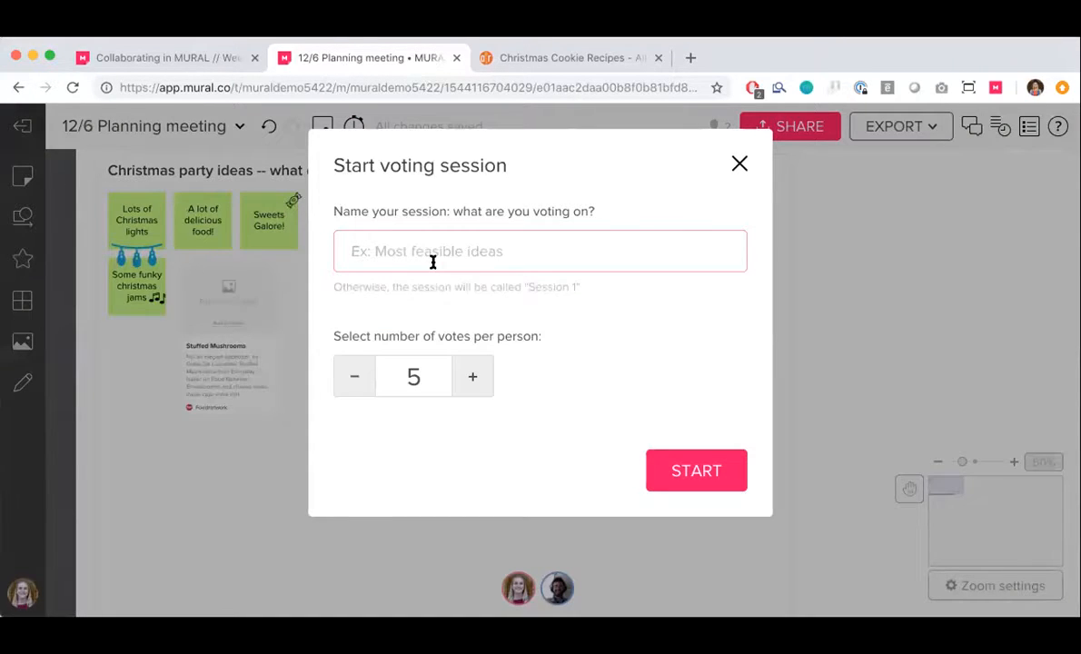
pyautogui.write('Christmas party ')
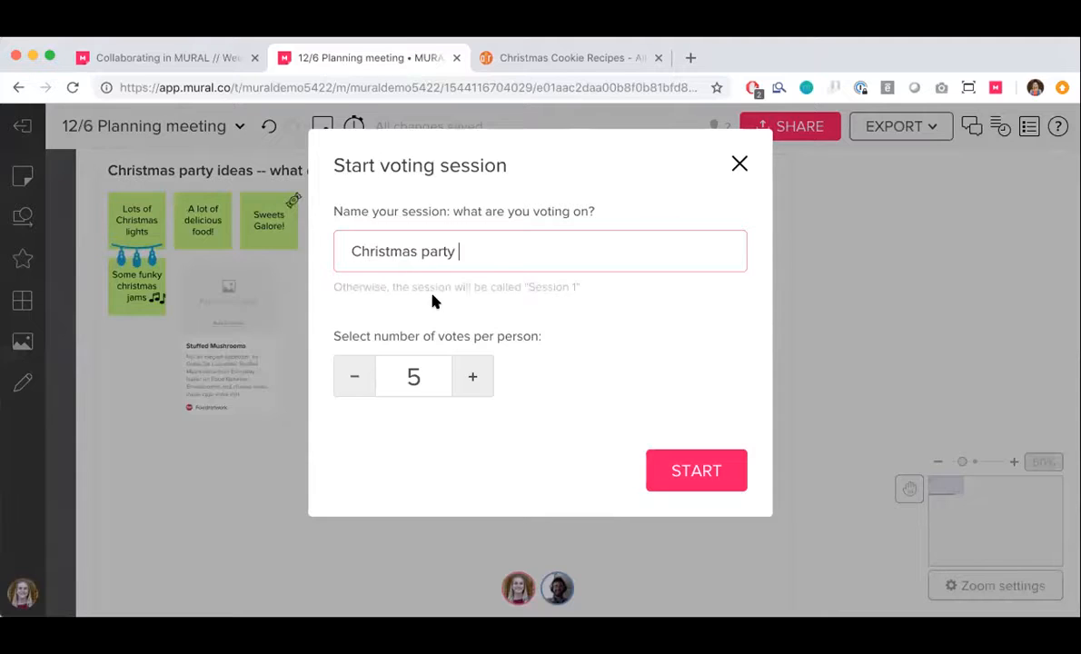
pyautogui.write('ideas')
pyautogui.click(353, 375)
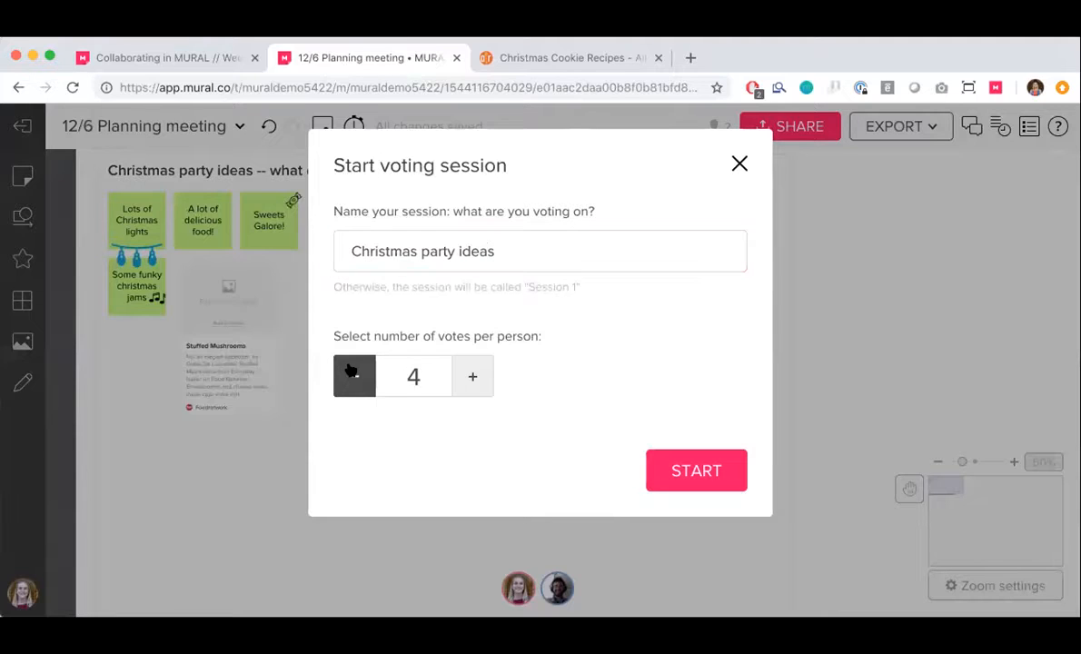
pyautogui.click(689, 473)
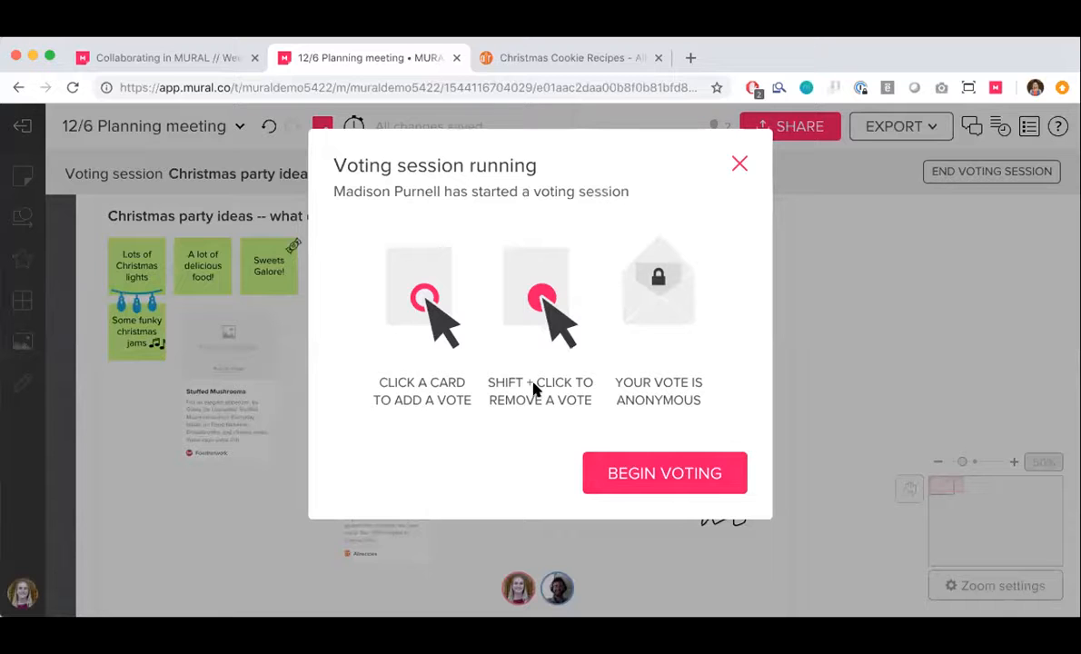
pyautogui.click(669, 467)
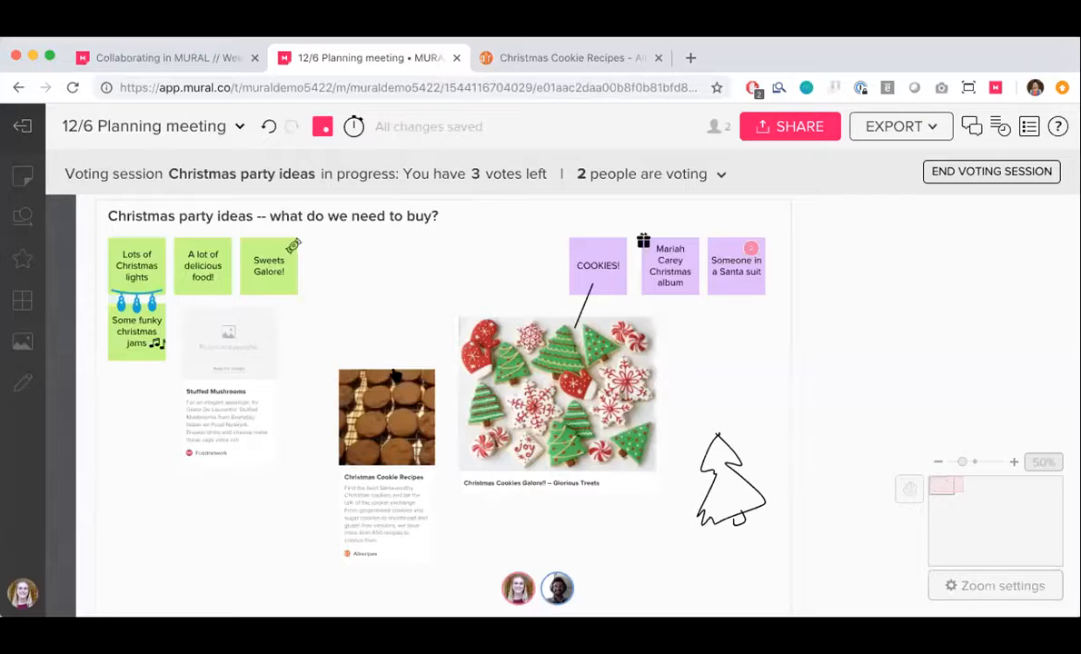
# Vote once each for the Christmas lights, Mariah Carey Christmas album and Santa suit notes, and check the participants' remaining votes
pyautogui.click(138, 270)
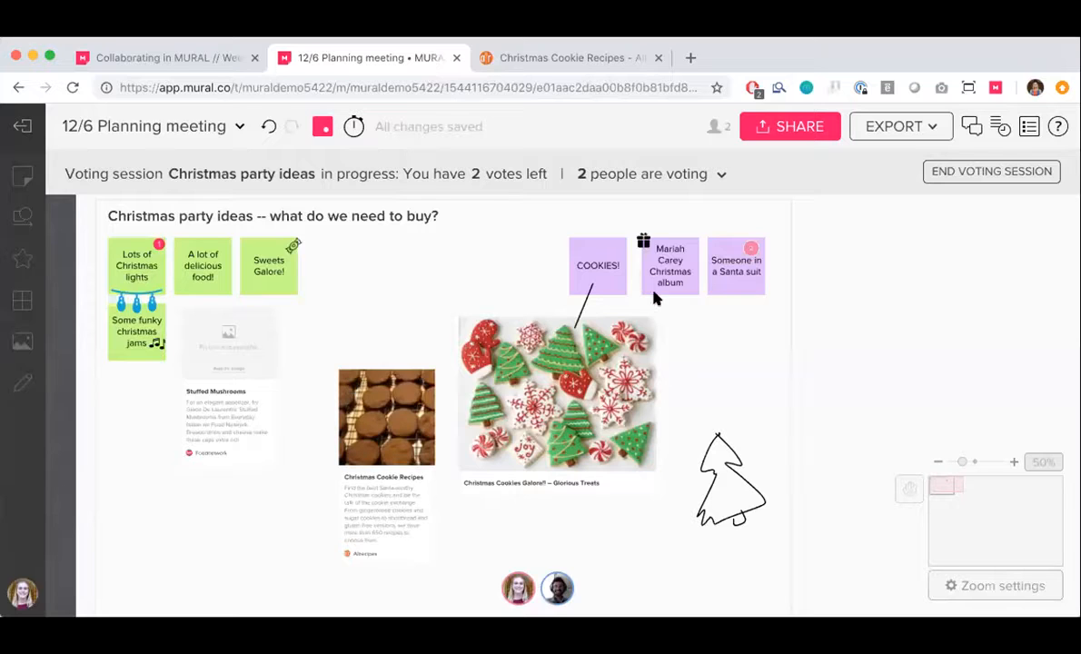
pyautogui.click(679, 275)
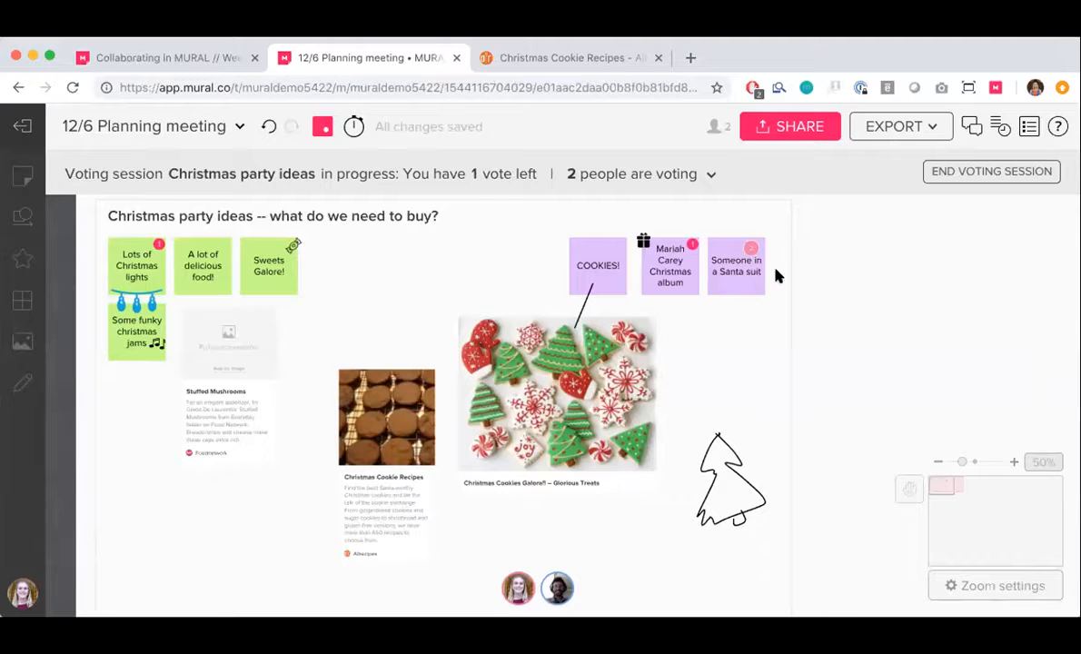
pyautogui.click(740, 284)
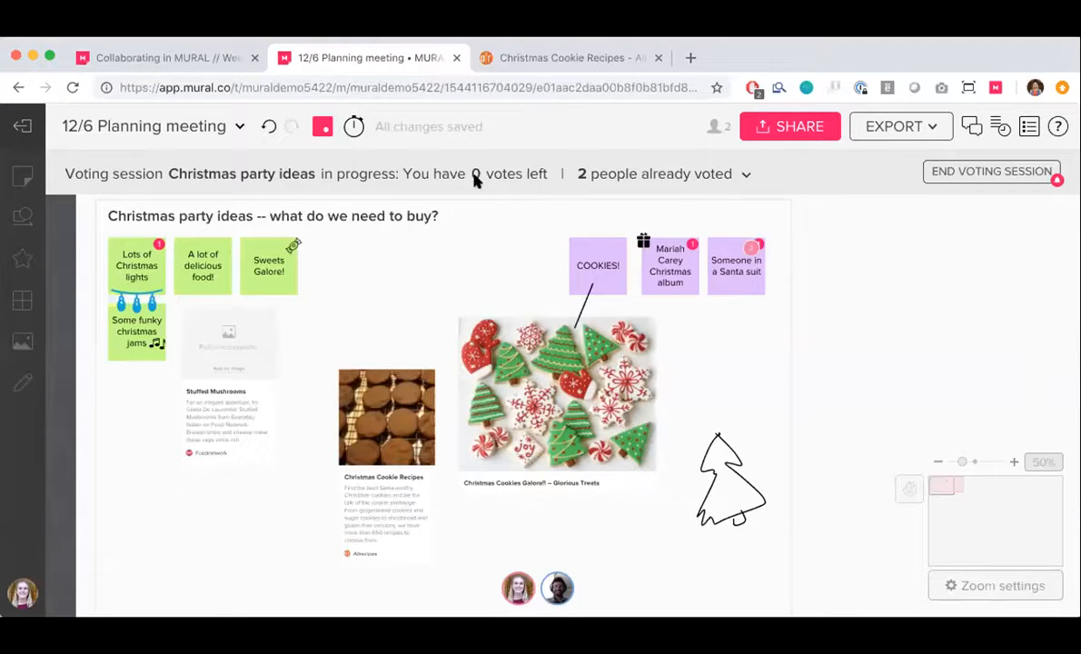
pyautogui.click(640, 173)
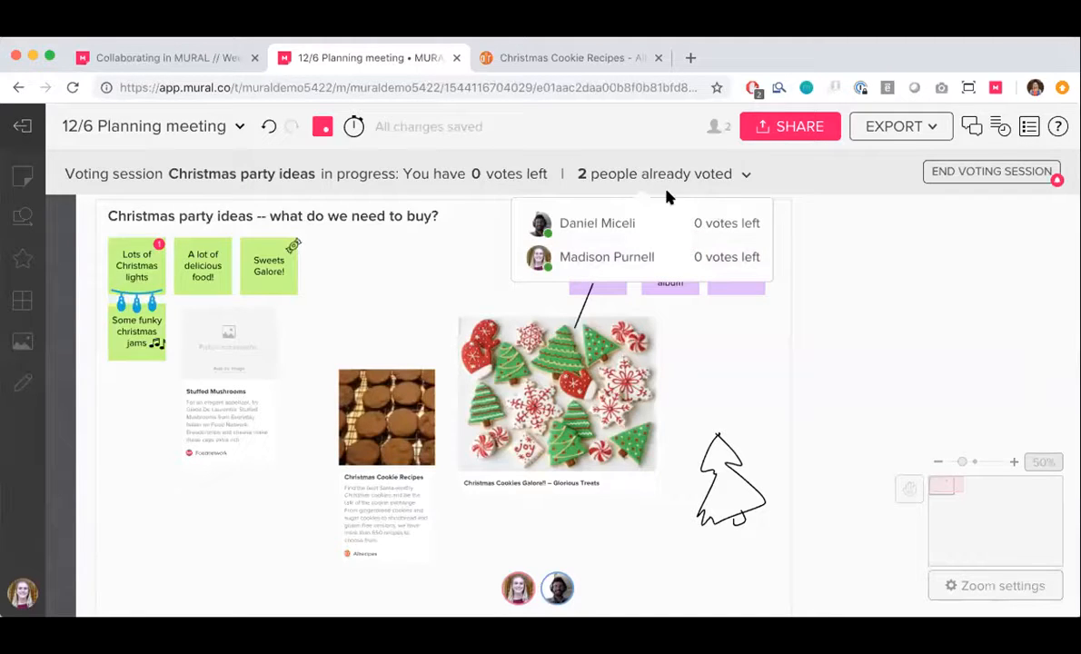
# End the Christmas party ideas voting session, review the voting results and close them
pyautogui.click(672, 173)
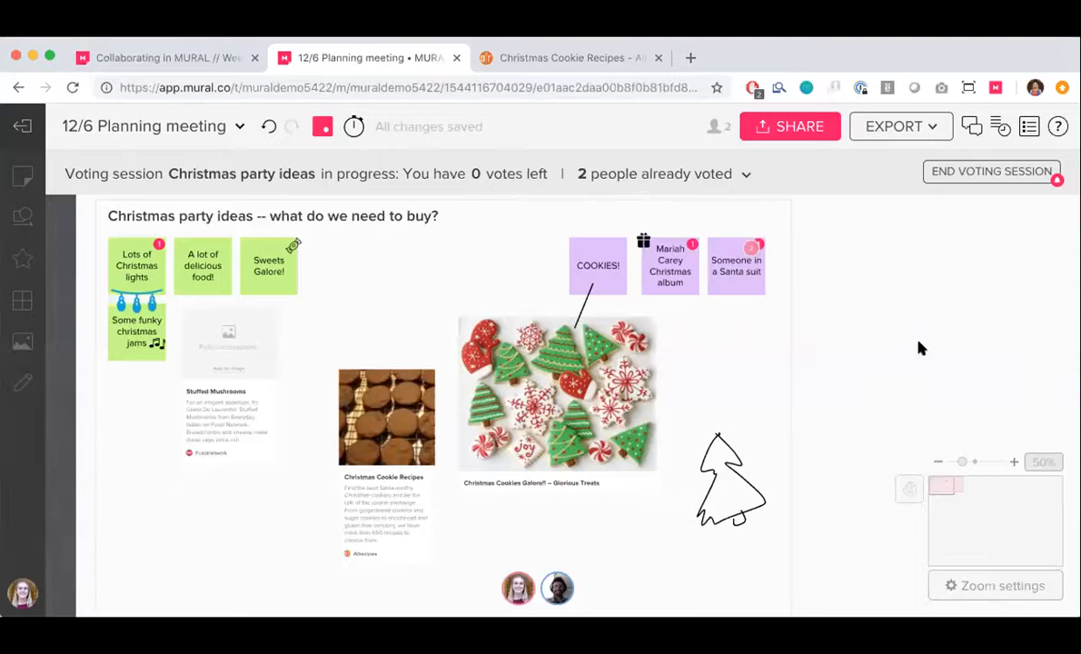
pyautogui.click(999, 177)
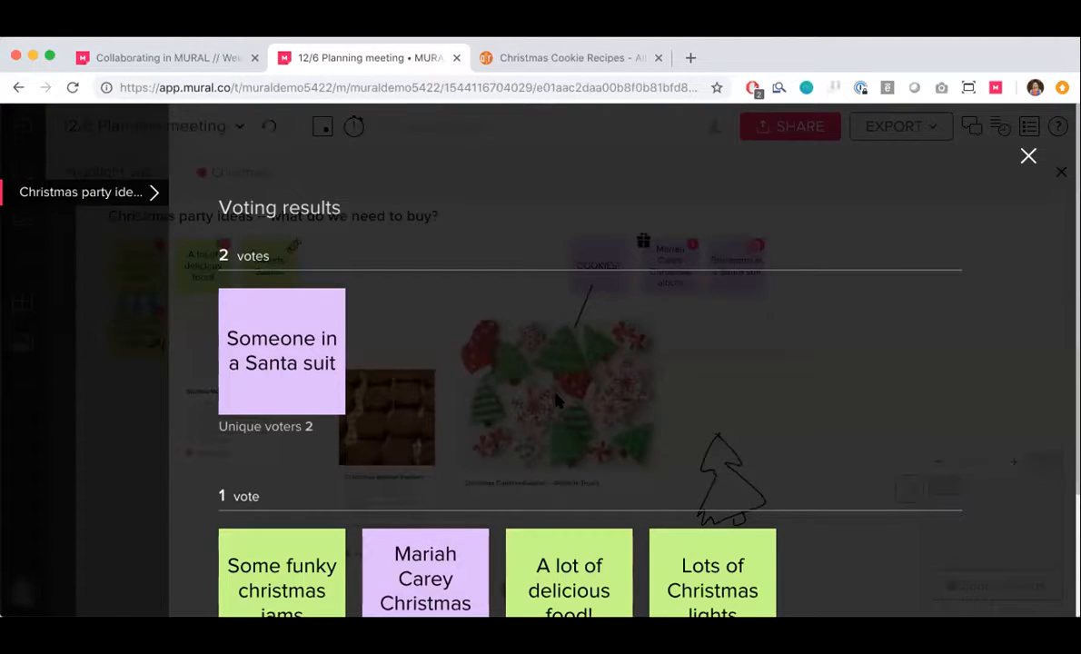
pyautogui.scroll(-4, 557, 403)
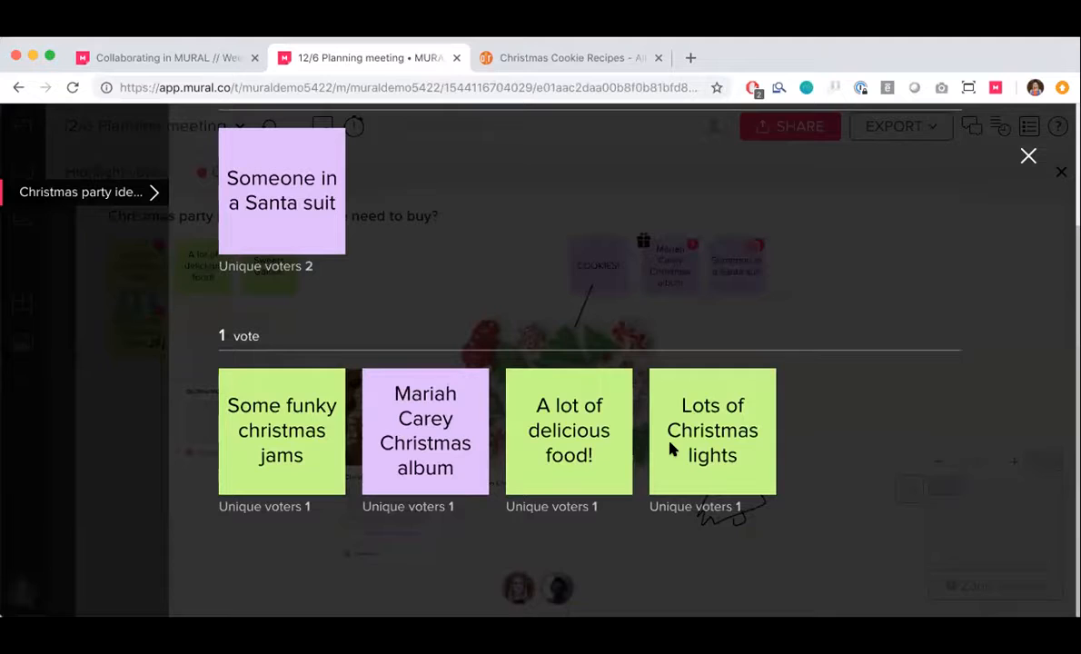
pyautogui.scroll(4, 801, 427)
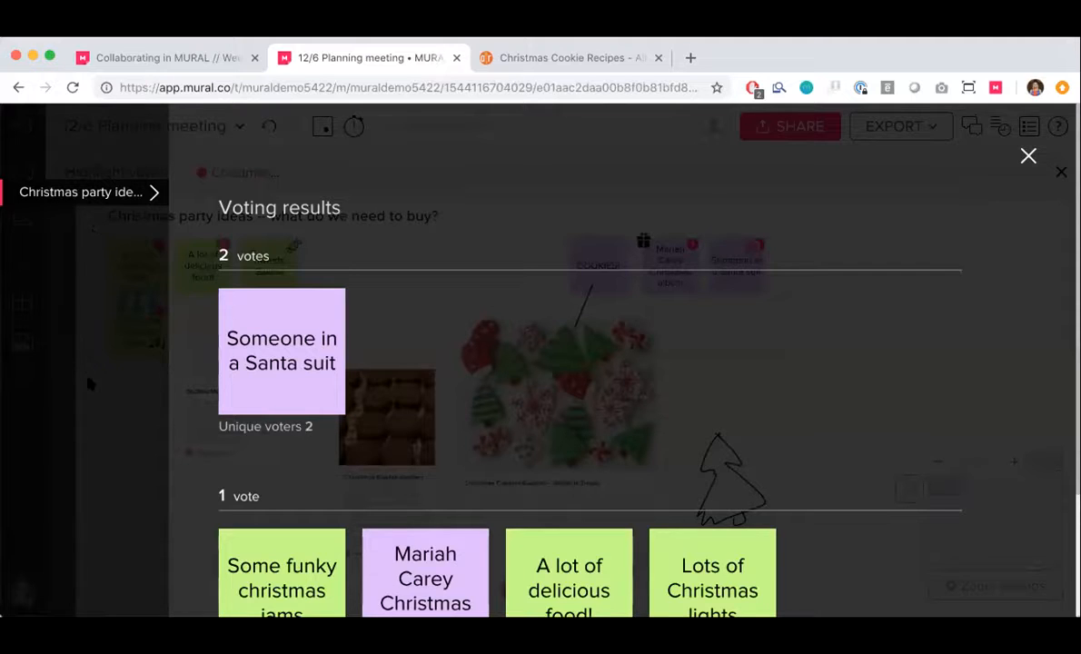
pyautogui.click(1028, 156)
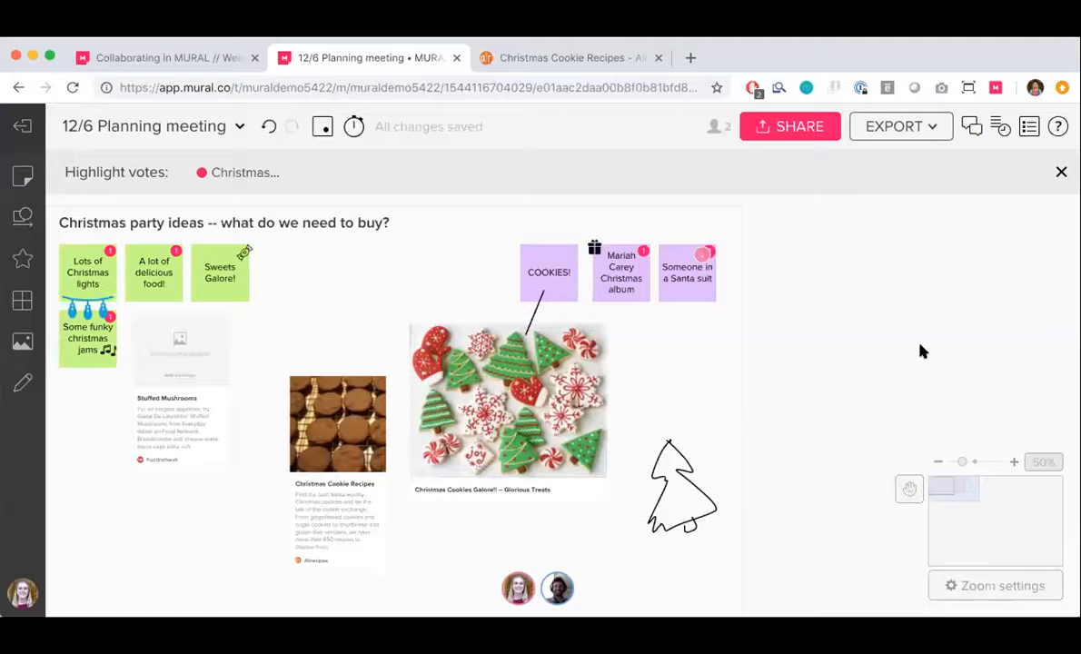
# Add the December 2018 calendar framework to the empty area beside the Christmas party ideas and close the frameworks library
pyautogui.click(23, 301)
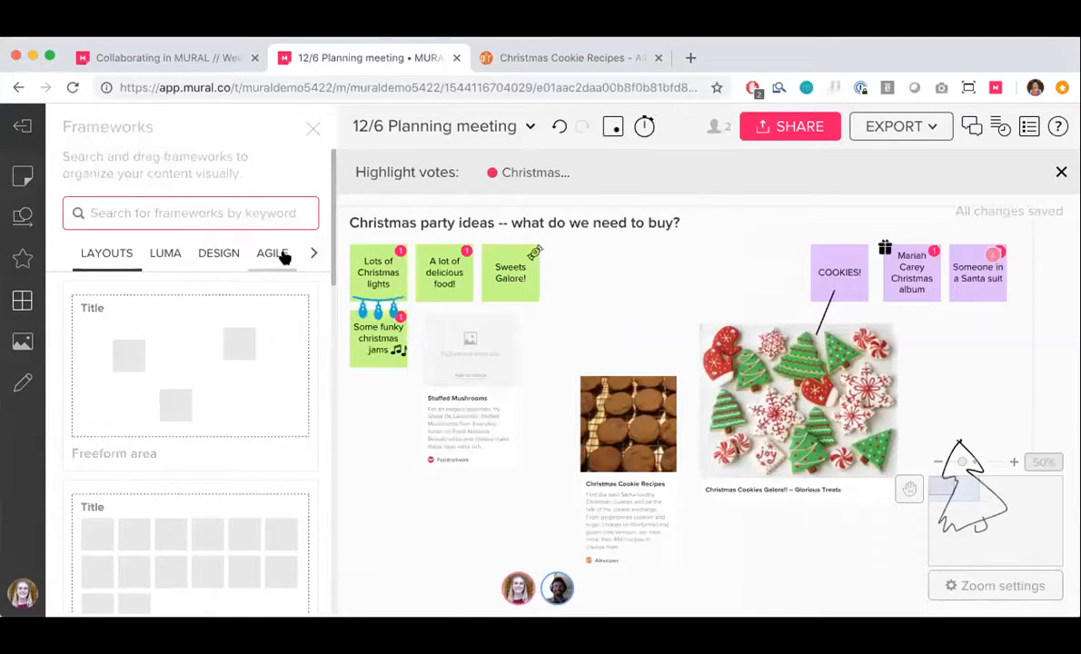
pyautogui.click(272, 255)
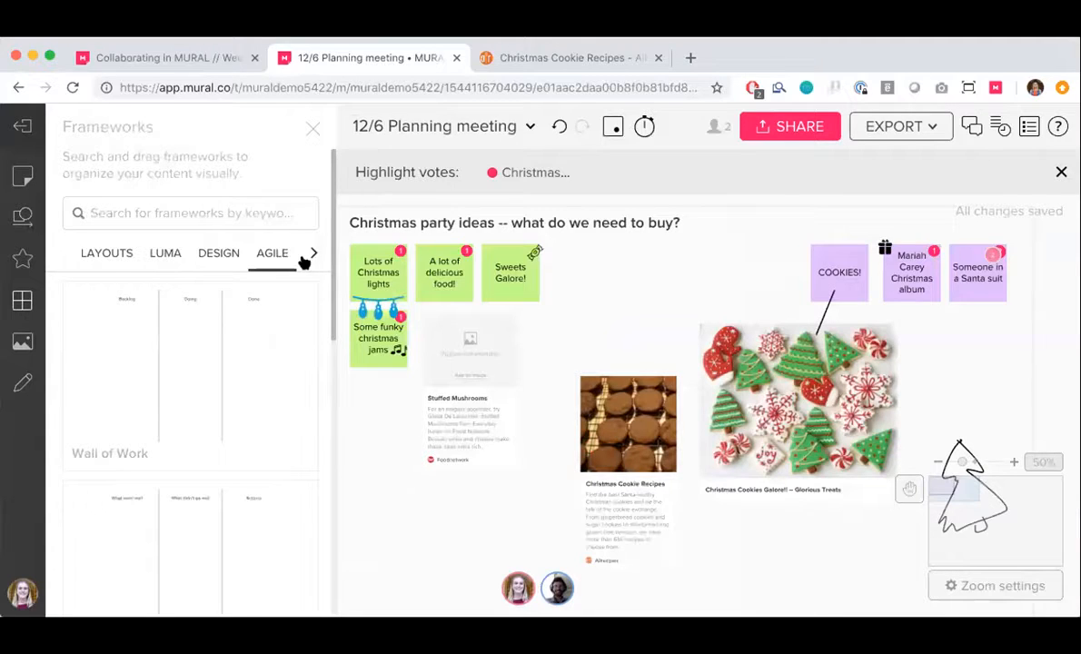
pyautogui.click(318, 257)
pyautogui.click(282, 252)
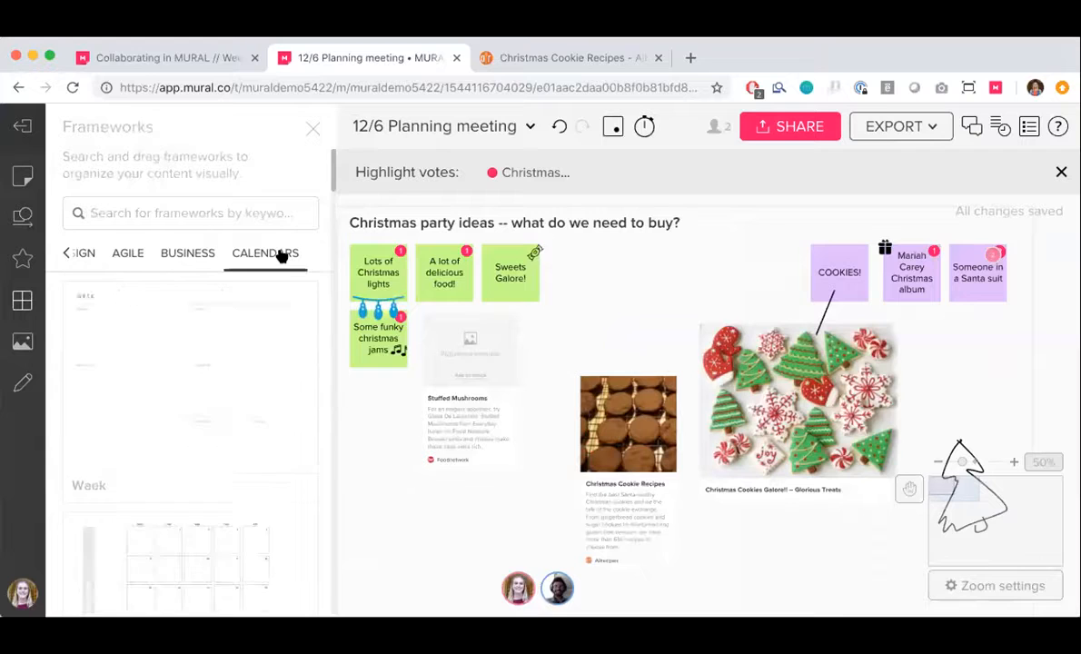
pyautogui.scroll(-10, 200, 360)
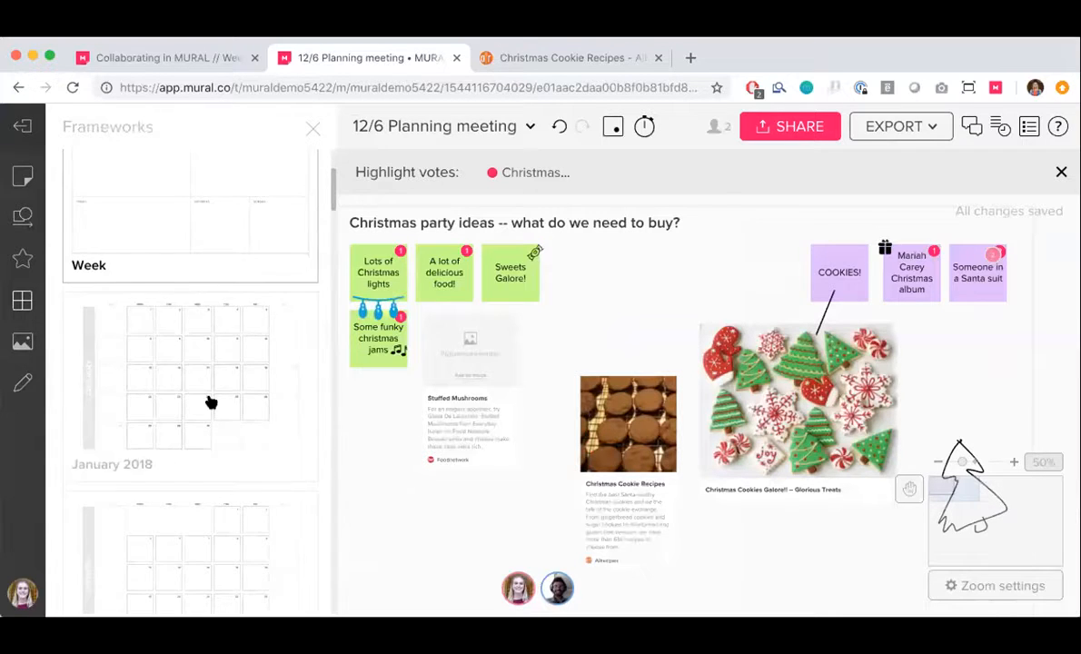
pyautogui.scroll(-15, 207, 401)
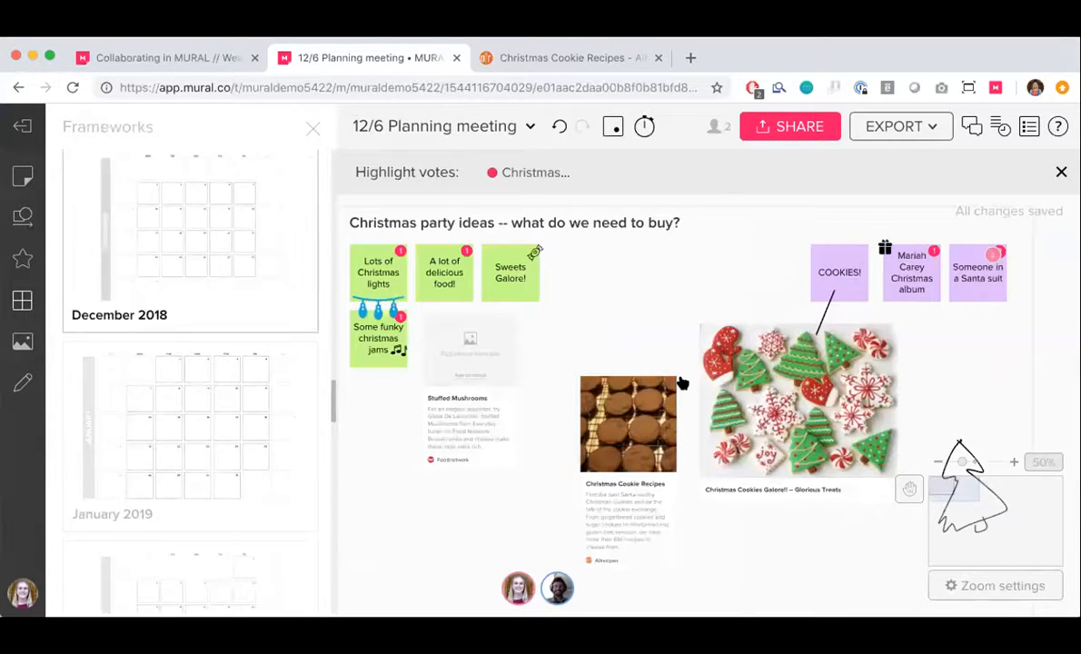
pyautogui.scroll(-5, 681, 383)
pyautogui.moveTo(207, 258); pyautogui.dragTo(732, 338)
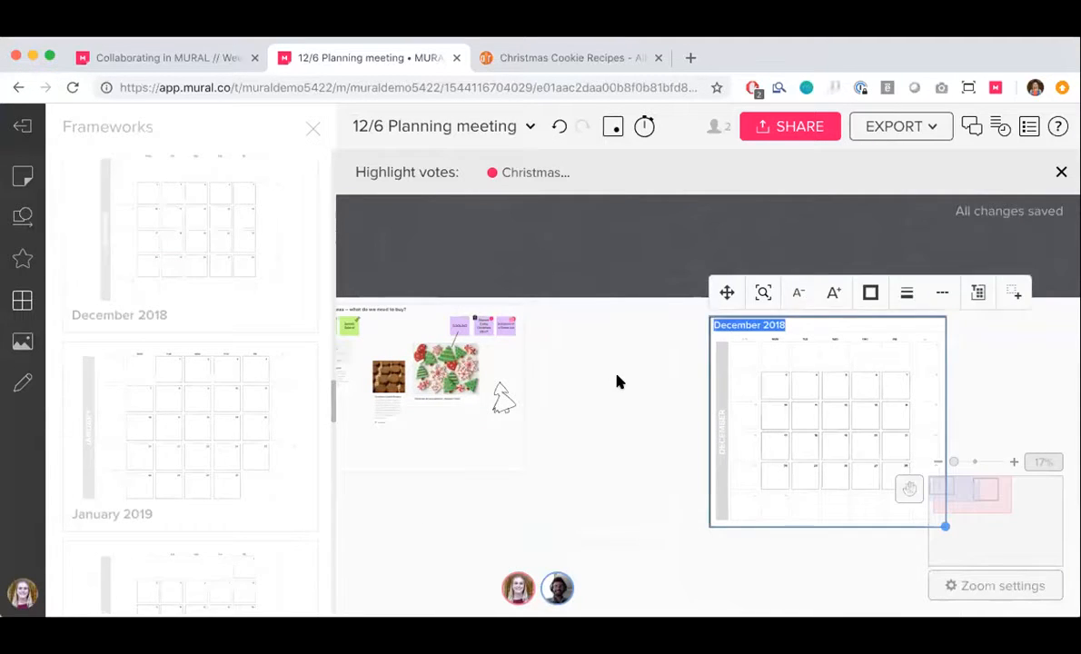
pyautogui.click(312, 127)
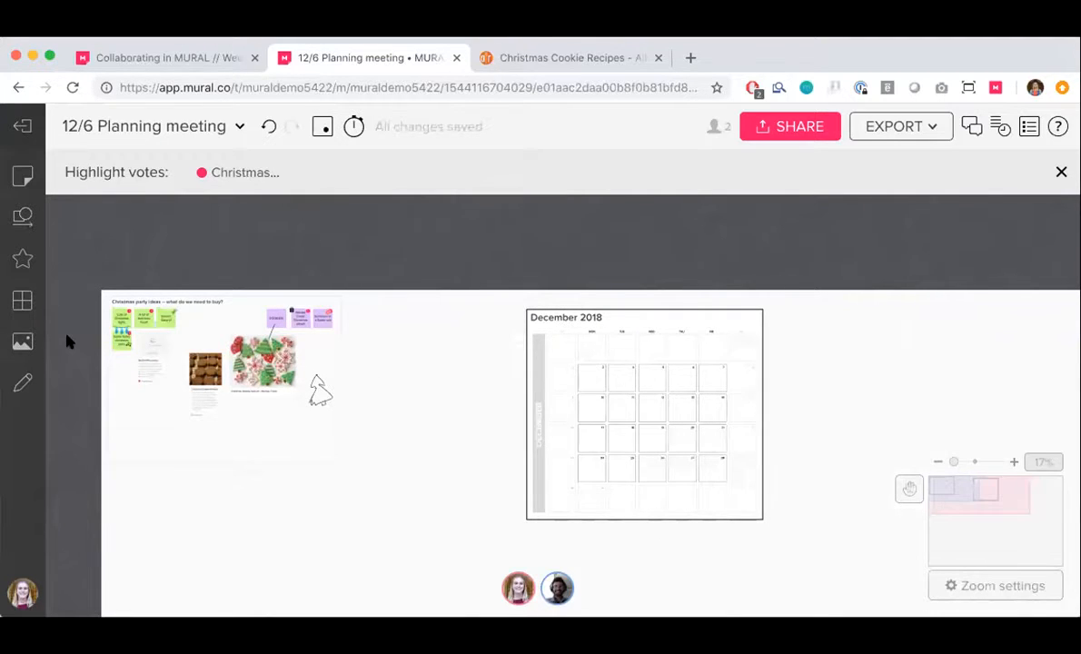
# Duplicate the five notes that received votes and move the copies out beside the ideas area
pyautogui.scroll(3, 66, 339)
pyautogui.hscroll(1, 229, 381)
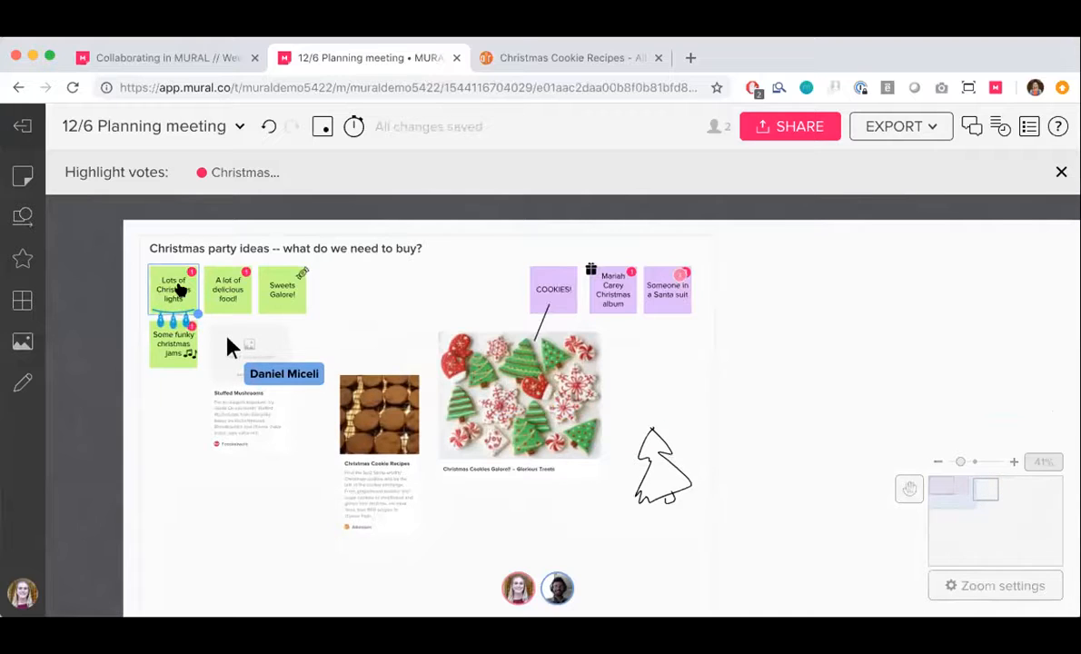
pyautogui.click(179, 290)
pyautogui.keyDown('shift'); pyautogui.click(223, 296); pyautogui.keyUp('shift')
pyautogui.keyDown('shift'); pyautogui.click(181, 346); pyautogui.keyUp('shift')
pyautogui.keyDown('shift'); pyautogui.click(615, 309); pyautogui.keyUp('shift')
pyautogui.keyDown('shift'); pyautogui.click(667, 307); pyautogui.keyUp('shift')
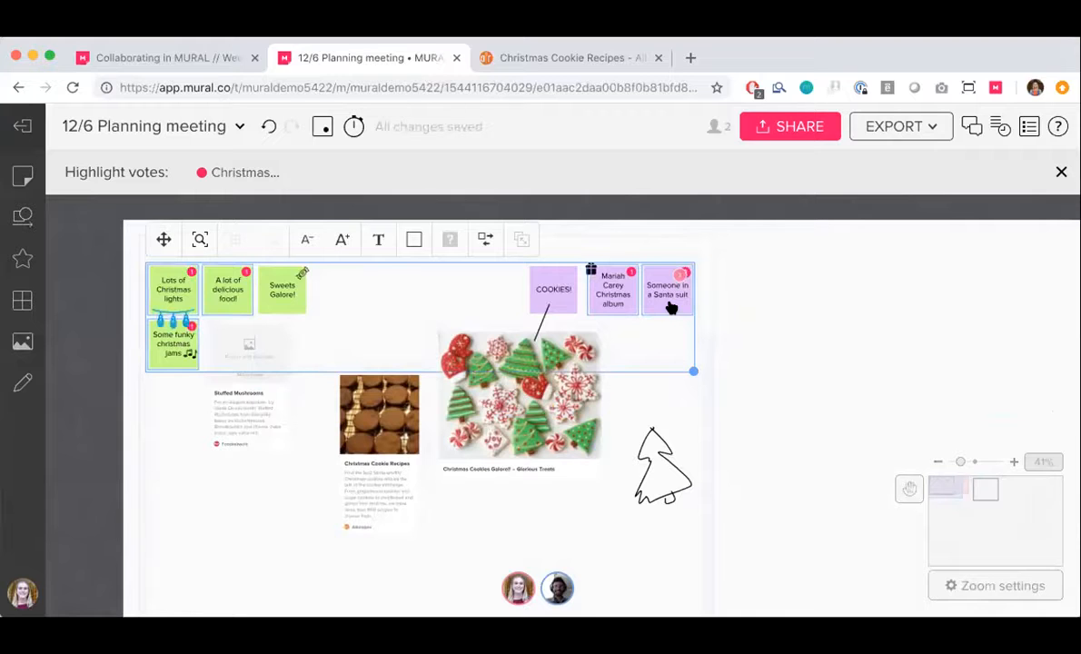
pyautogui.press('super+d')
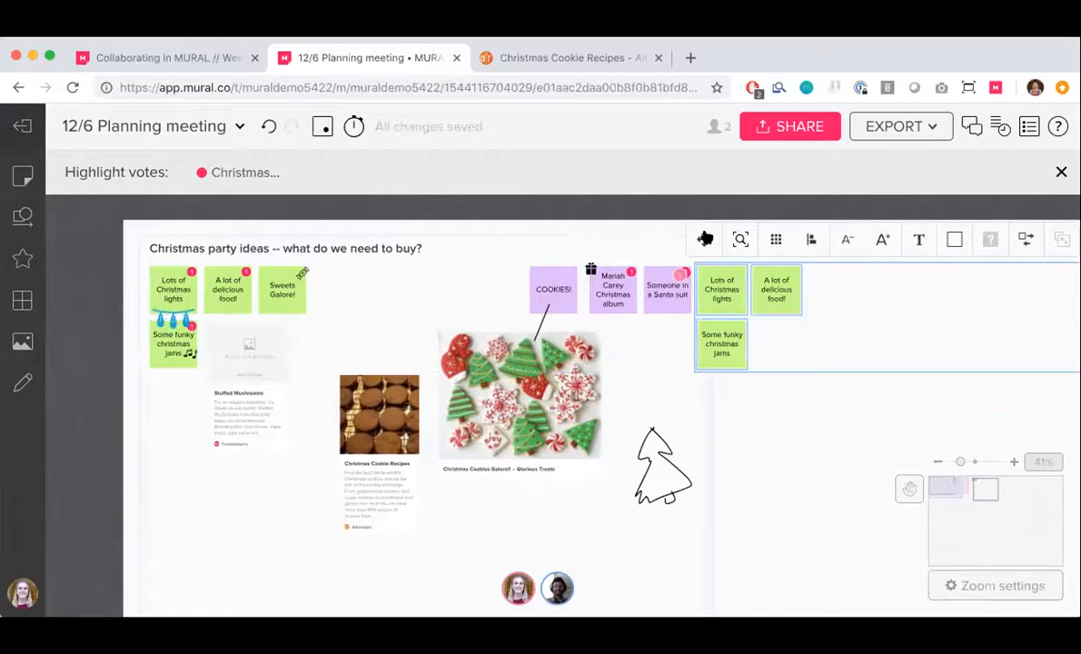
pyautogui.moveTo(706, 240); pyautogui.dragTo(781, 256)
pyautogui.hscroll(10, 808, 354)
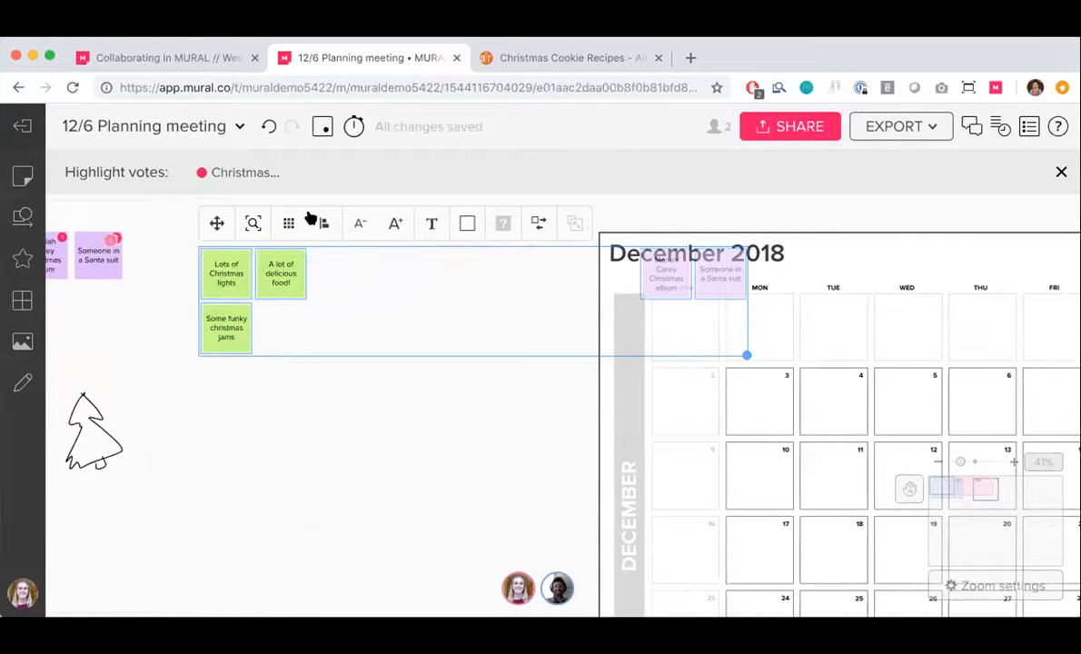
# Arrange the copied notes in a grid and move them closer to the December calendar
pyautogui.click(289, 223)
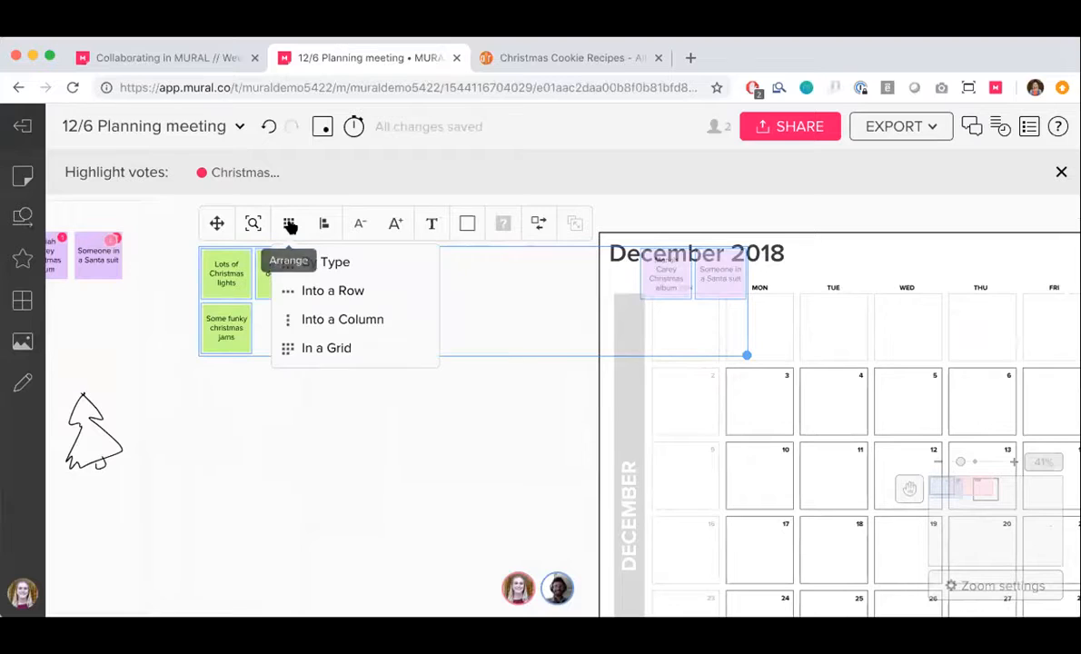
pyautogui.click(326, 349)
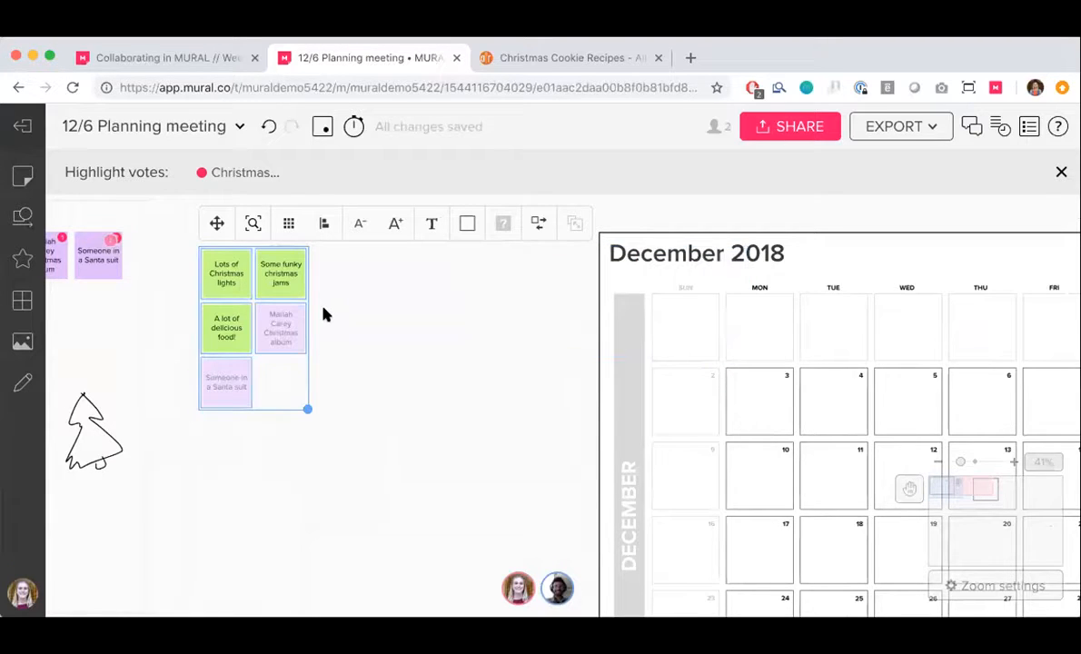
pyautogui.moveTo(217, 227); pyautogui.dragTo(424, 270)
pyautogui.click(313, 362)
# Add a sticky note reading "XMAS PARTY" to December 21 on the calendar
pyautogui.hscroll(1, 407, 398)
pyautogui.scroll(-1, 407, 399)
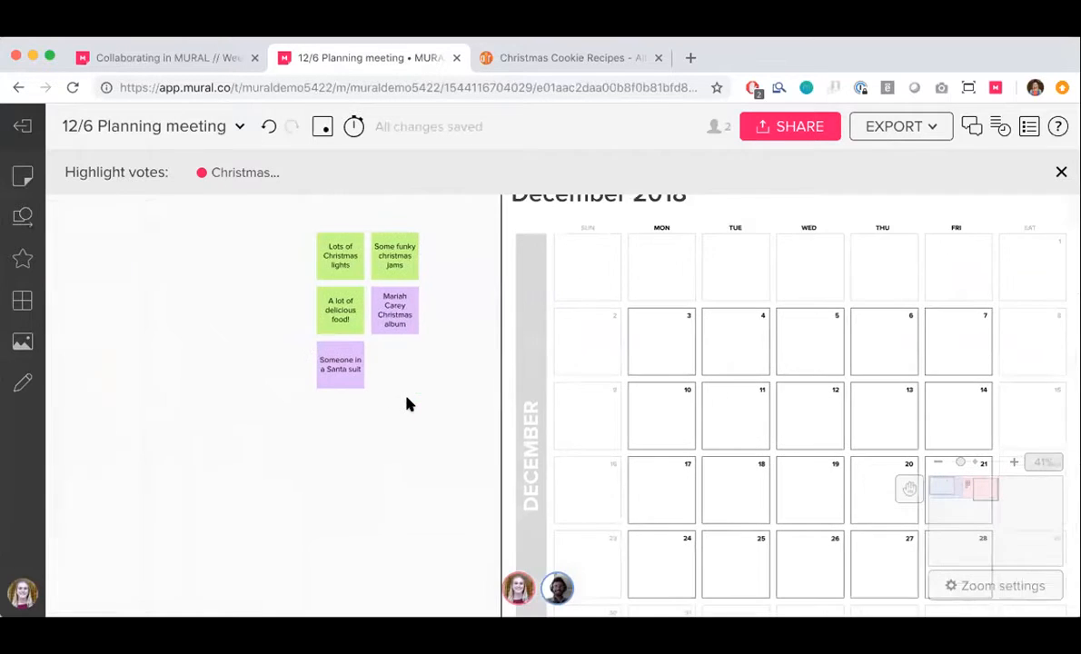
pyautogui.scroll(-3, 405, 415)
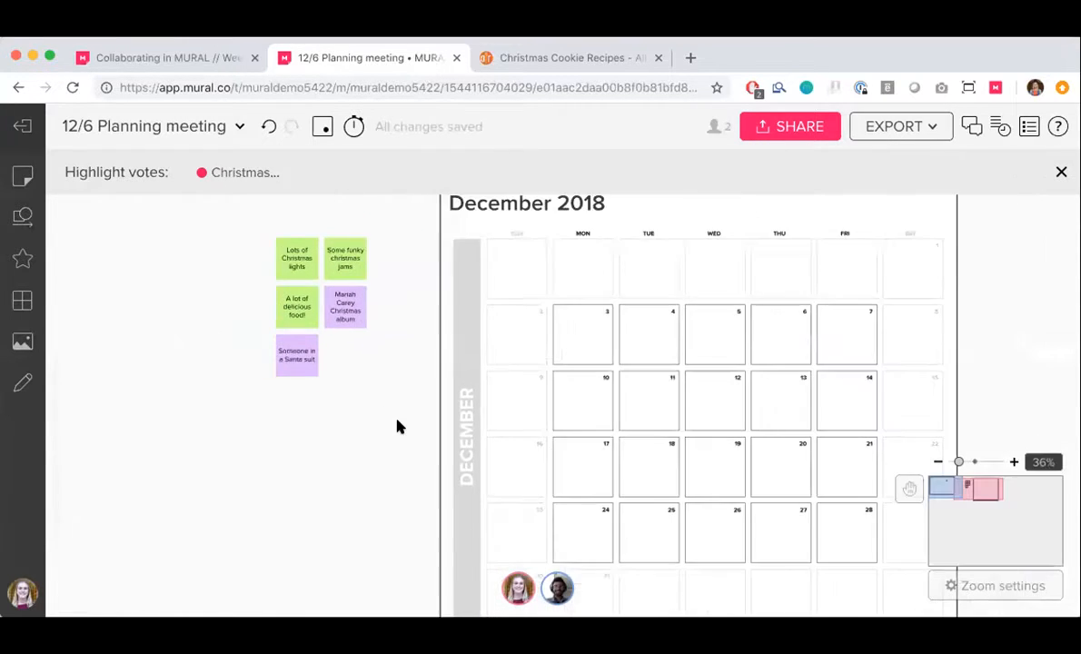
pyautogui.hscroll(5, 397, 428)
pyautogui.scroll(-1, 397, 428)
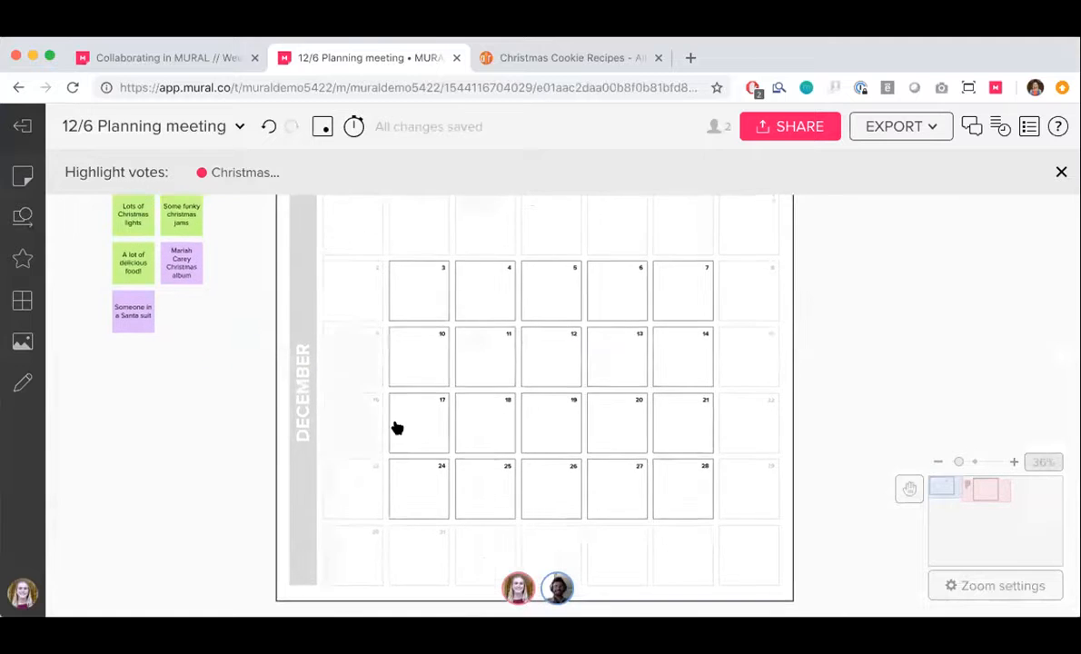
pyautogui.scroll(-3, 393, 427)
pyautogui.hscroll(1, 393, 427)
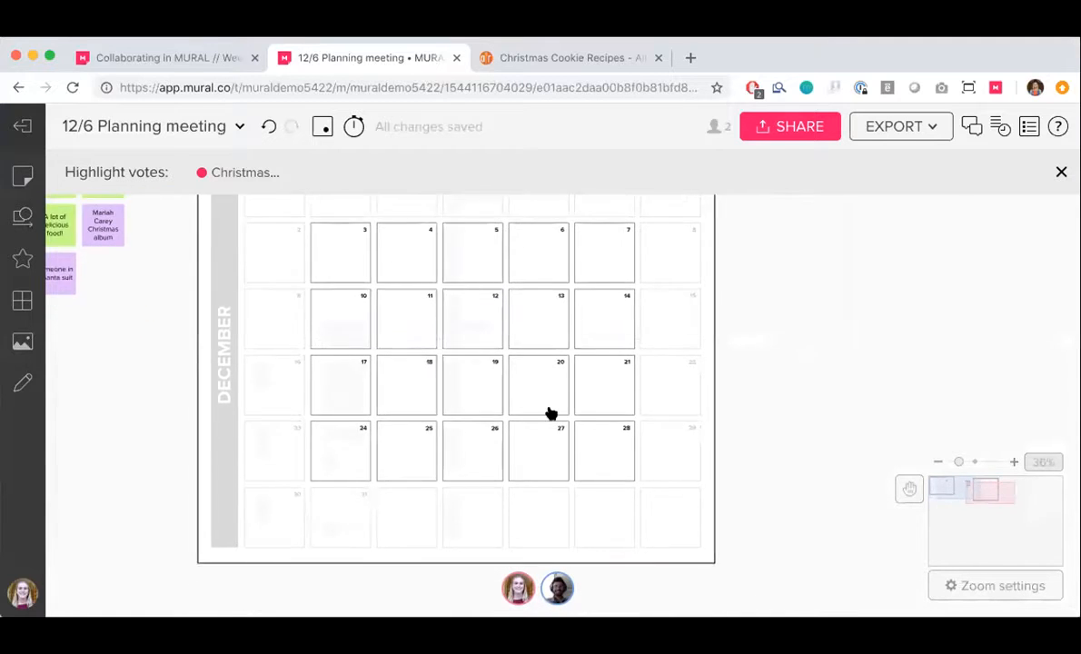
pyautogui.doubleClick(586, 363)
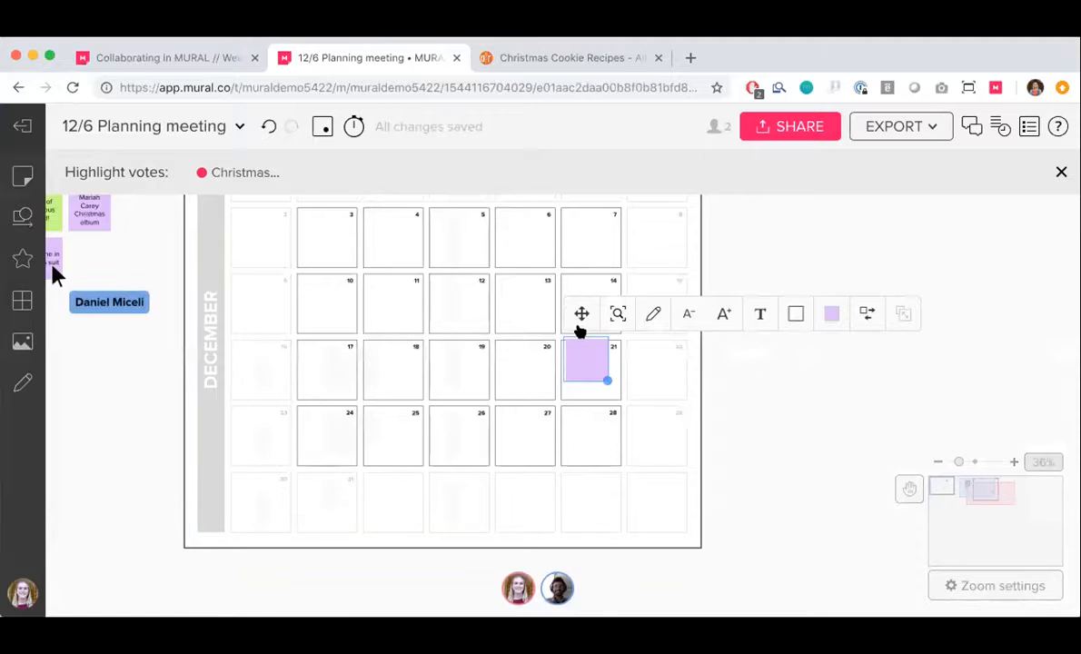
pyautogui.moveTo(584, 325); pyautogui.dragTo(585, 330)
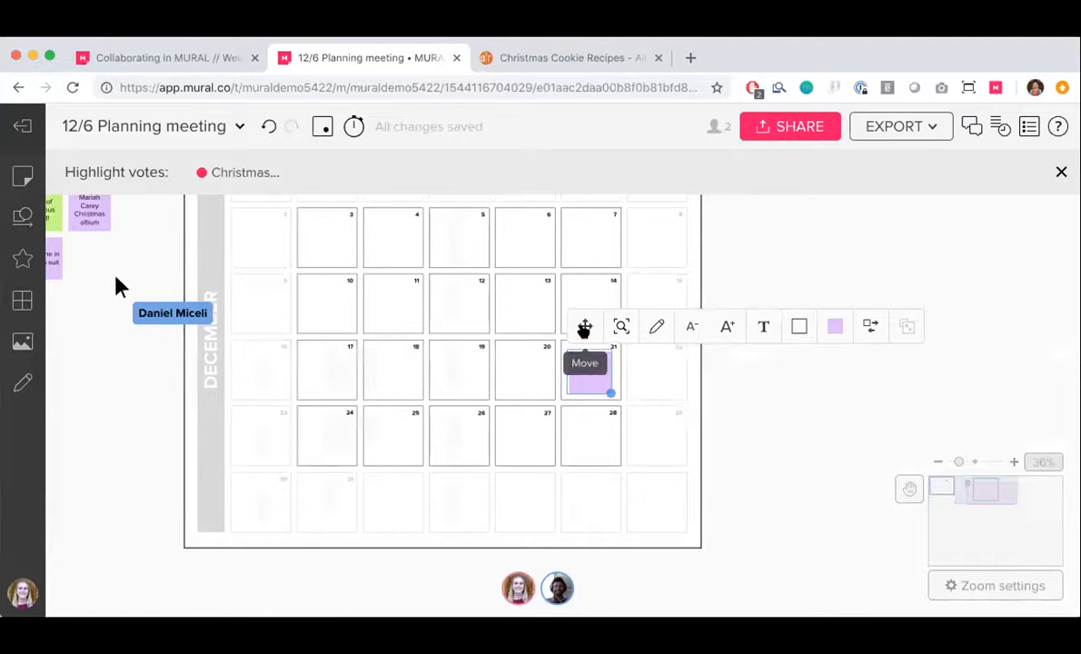
pyautogui.write('XMAS PARTY')
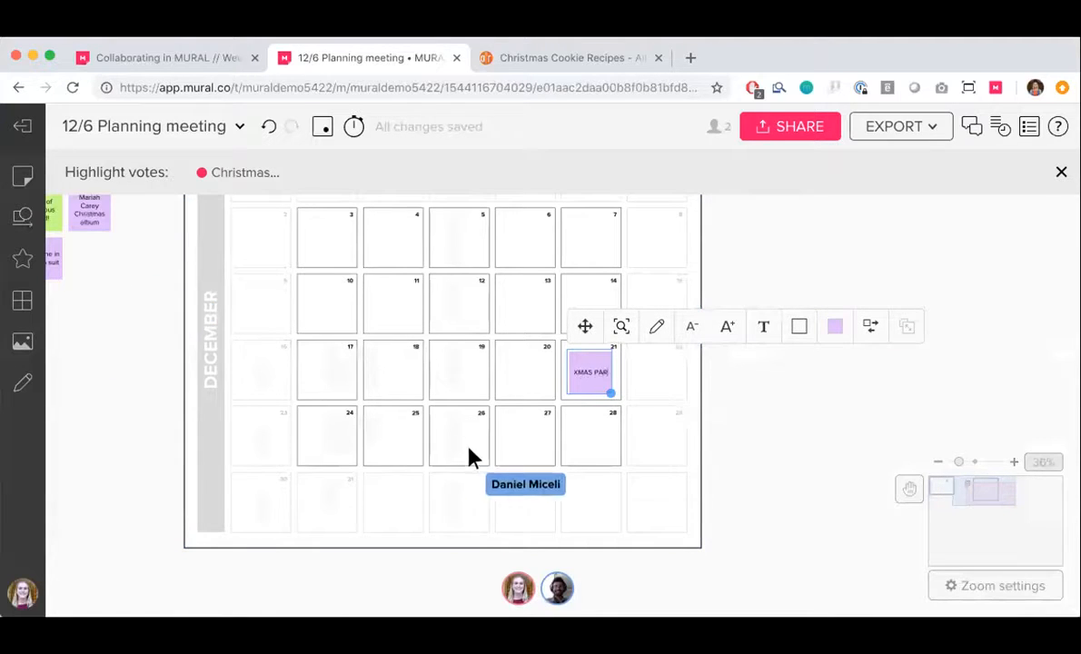
pyautogui.click(98, 426)
# Place the copied Santa suit note on December 13 and the Christmas lights note on December 6
pyautogui.scroll(-2, 98, 425)
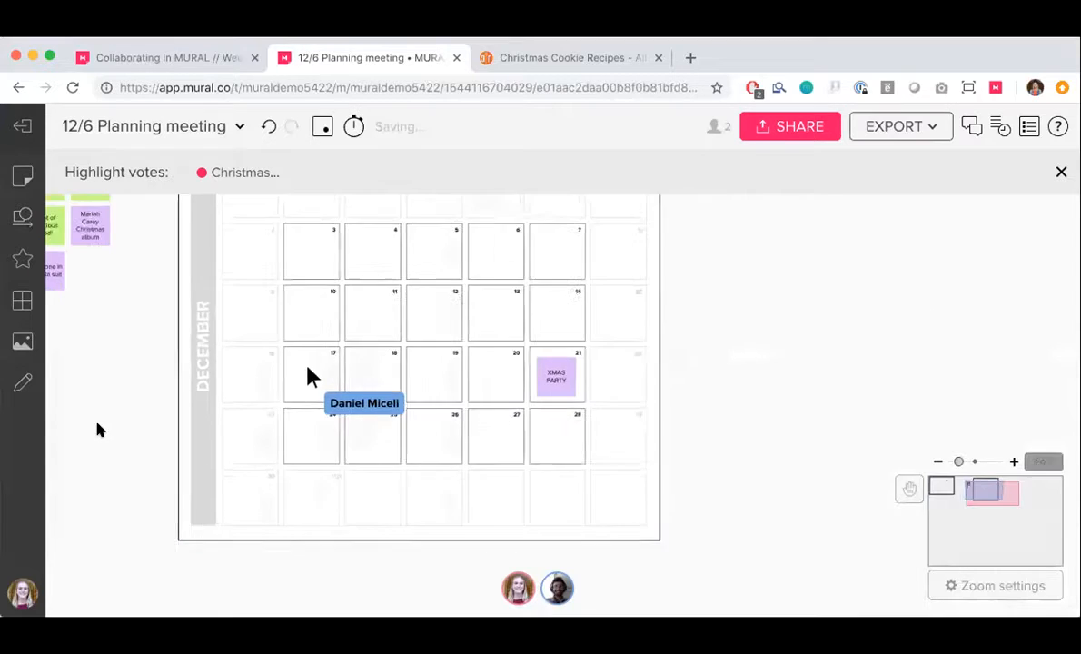
pyautogui.hscroll(-1, 99, 425)
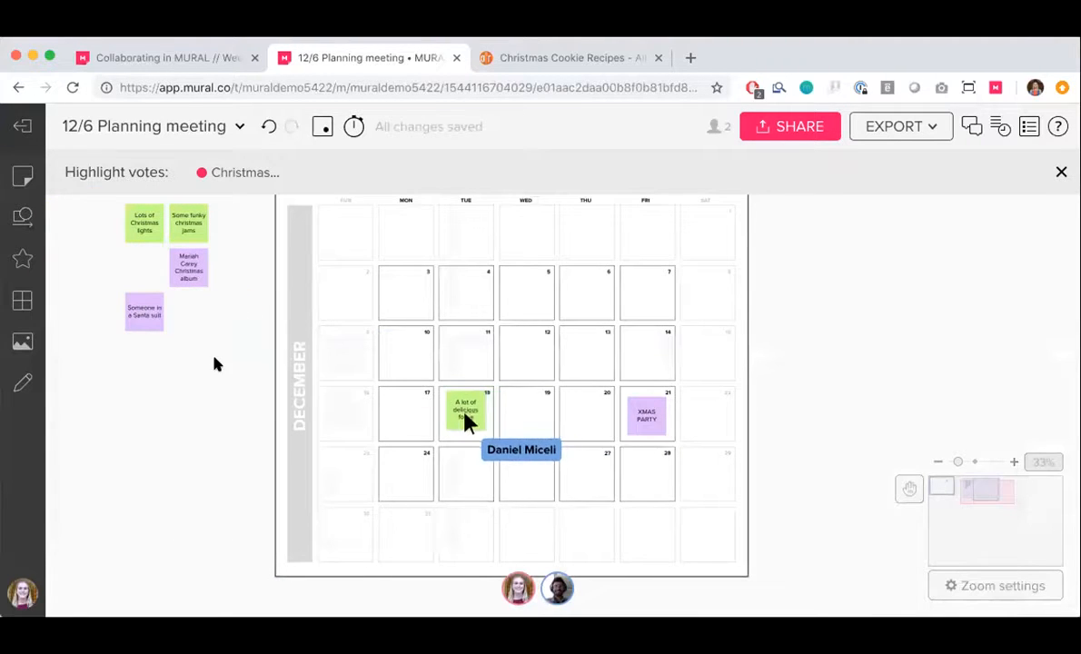
pyautogui.moveTo(139, 319); pyautogui.dragTo(584, 359)
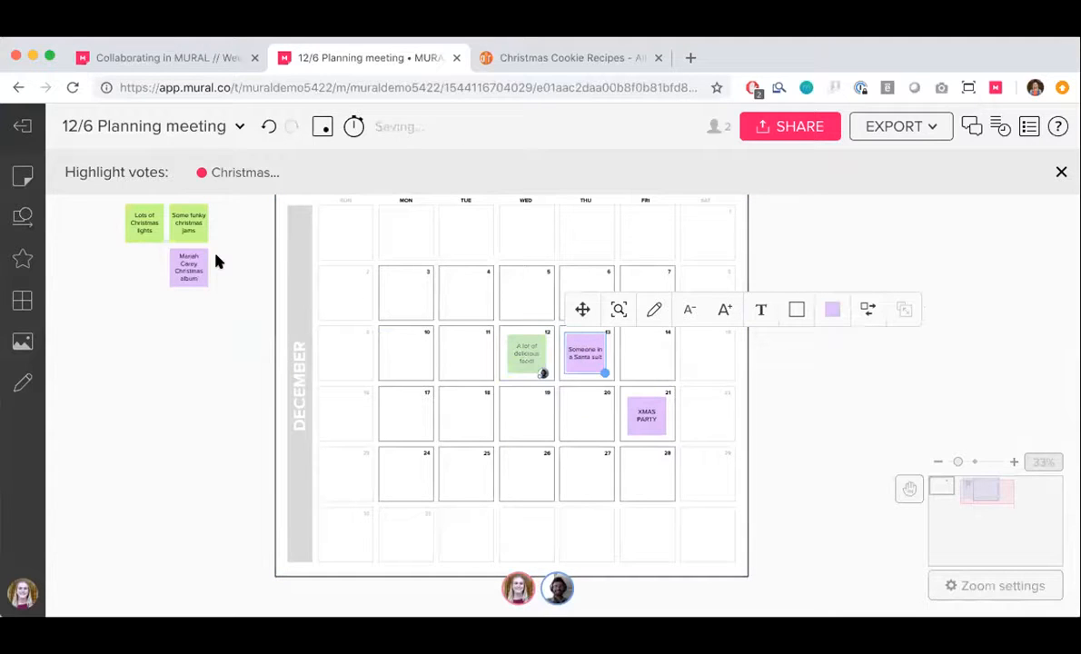
pyautogui.moveTo(156, 227); pyautogui.dragTo(593, 293)
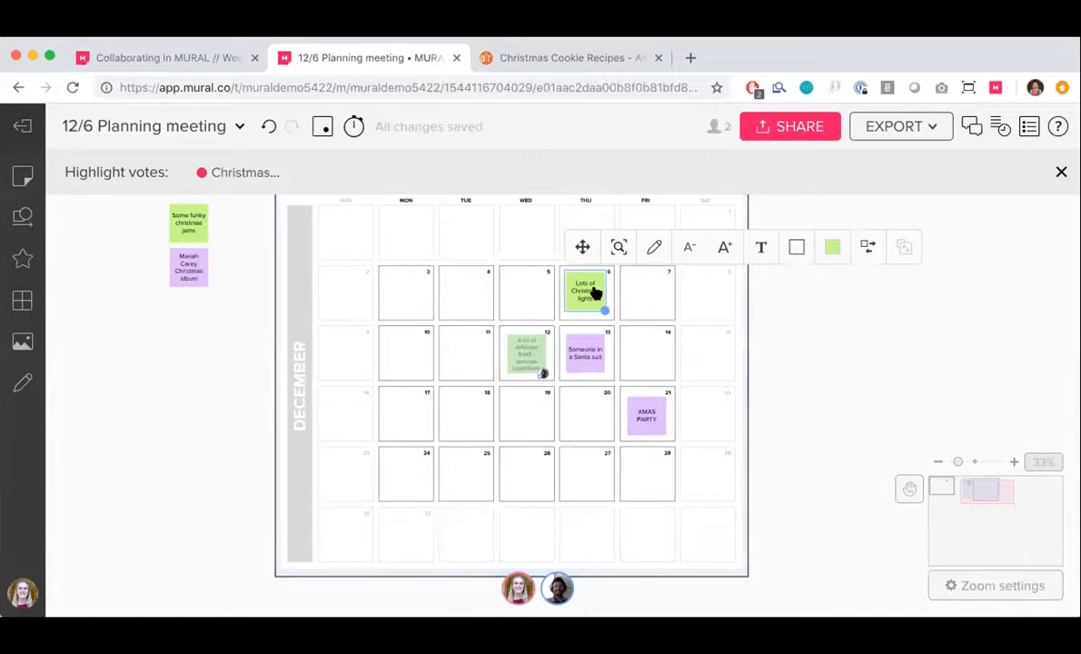
pyautogui.click(148, 322)
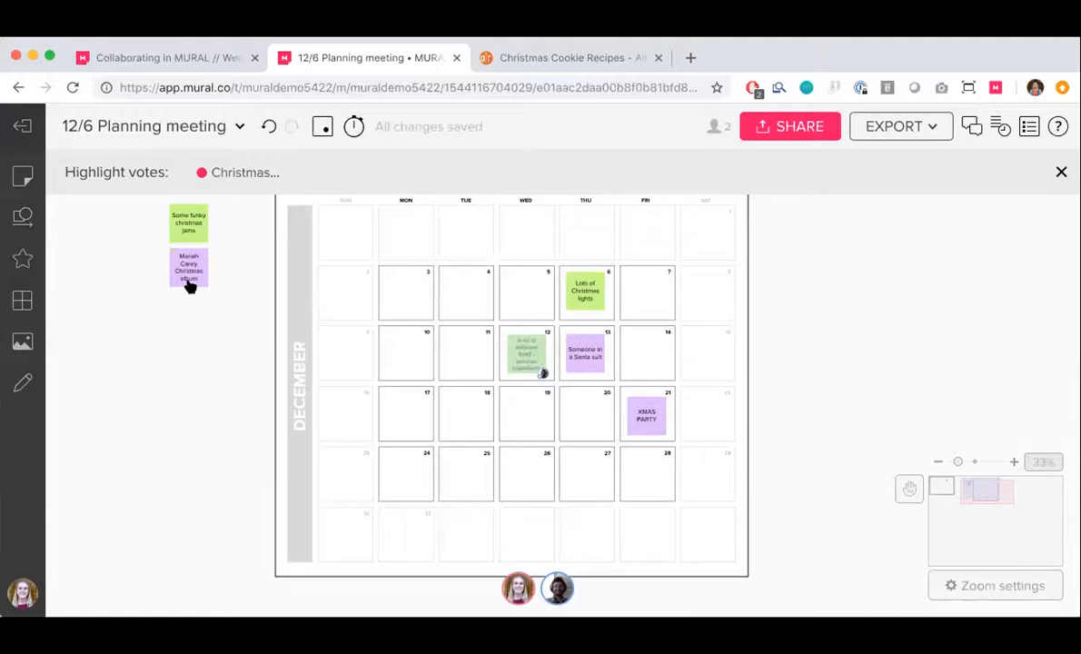
# Place the copied Mariah Carey album note between December 6 and 7 and the funky christmas jams note on December 19
pyautogui.moveTo(189, 286); pyautogui.dragTo(625, 309)
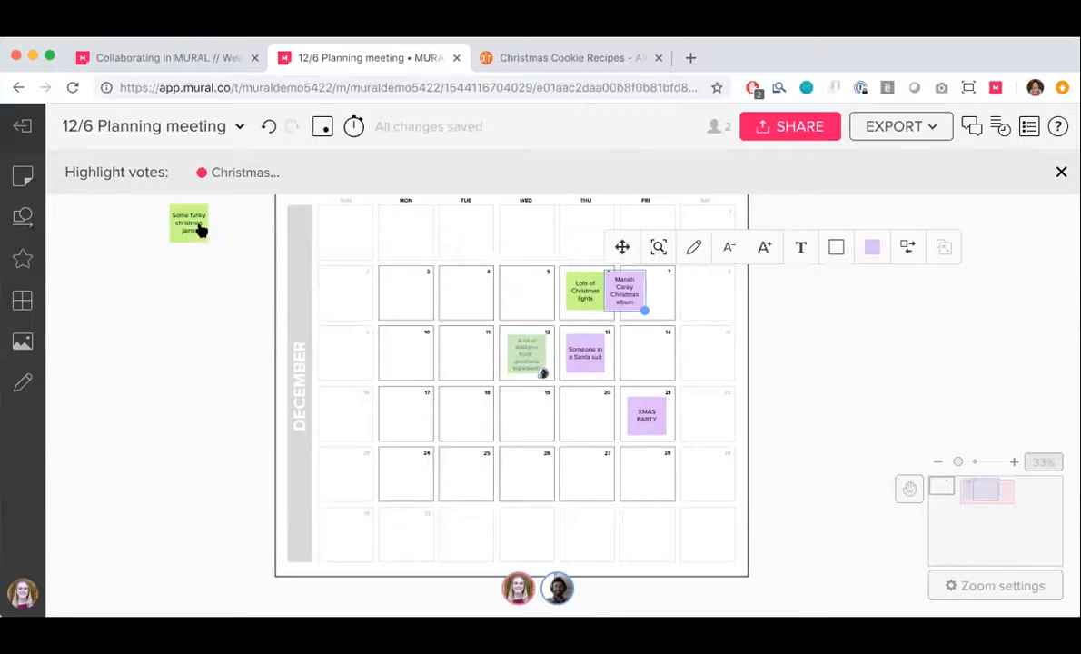
pyautogui.click(199, 227)
pyautogui.moveTo(200, 229); pyautogui.dragTo(540, 421)
pyautogui.click(836, 471)
pyautogui.scroll(-3, 790, 385)
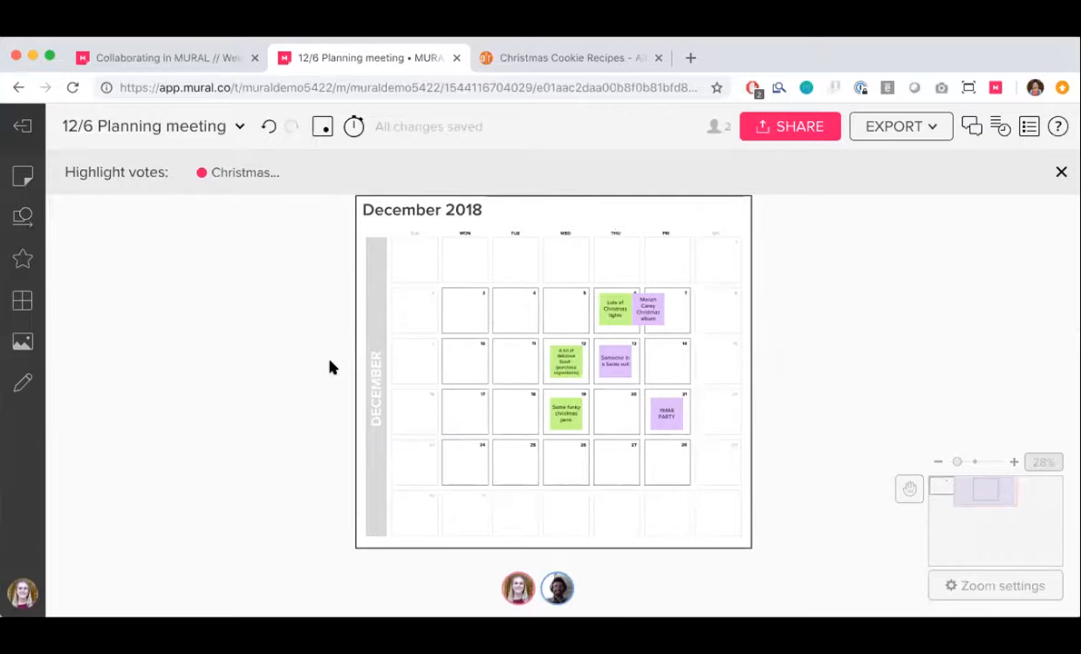
# Switch to the Collaborating in MURAL // Weekly Demo mural and zoom out from Organizing Content to survey its sections
pyautogui.click(163, 59)
pyautogui.scroll(1, 455, 297)
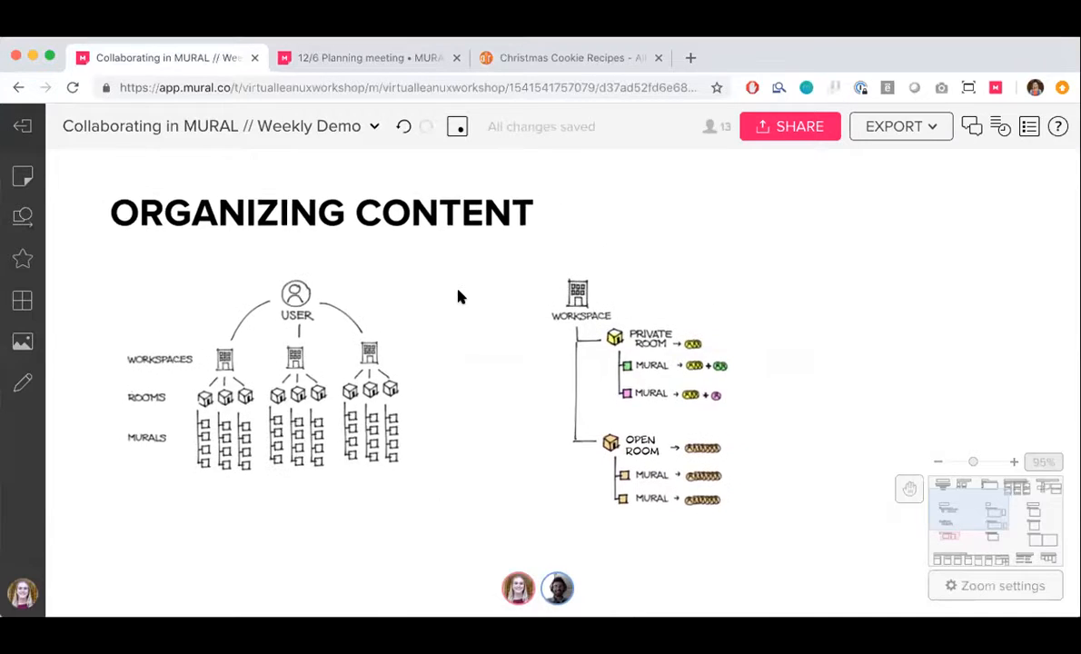
pyautogui.scroll(-1, 455, 297)
pyautogui.scroll(3, 454, 298)
pyautogui.scroll(-6, 457, 305)
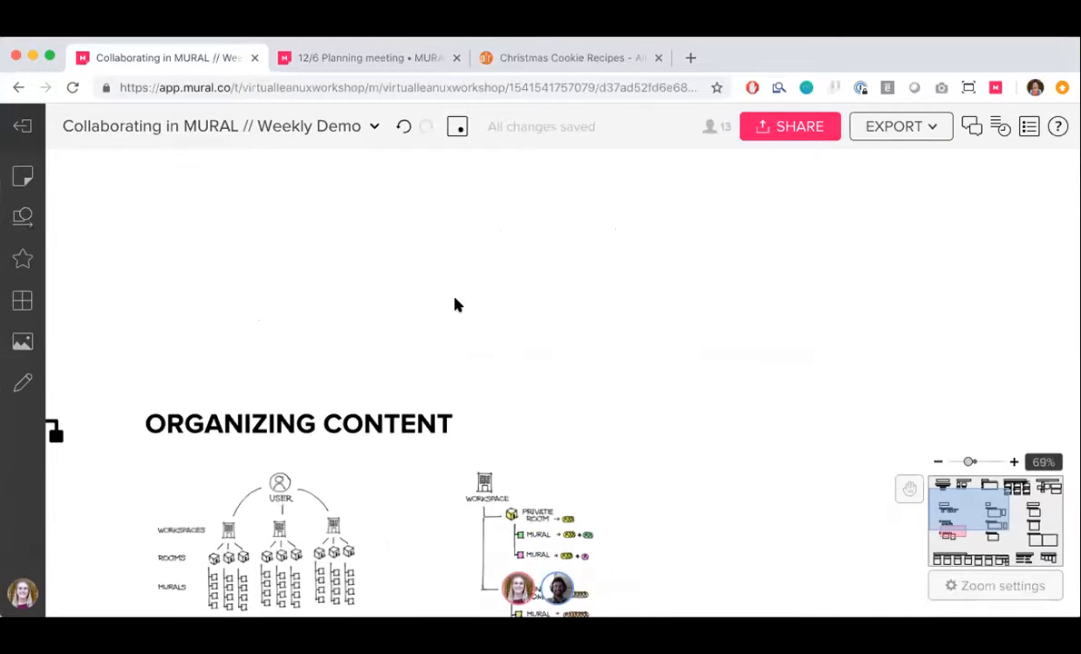
pyautogui.scroll(-2, 457, 305)
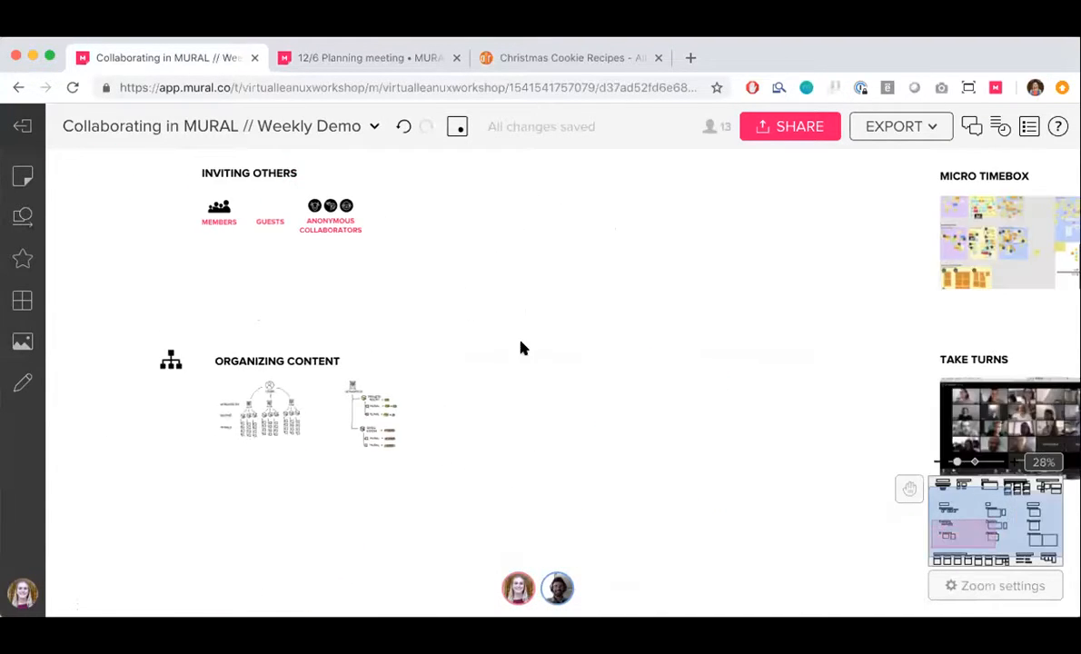
pyautogui.scroll(1, 521, 350)
pyautogui.scroll(-2, 522, 353)
pyautogui.scroll(-2, 521, 353)
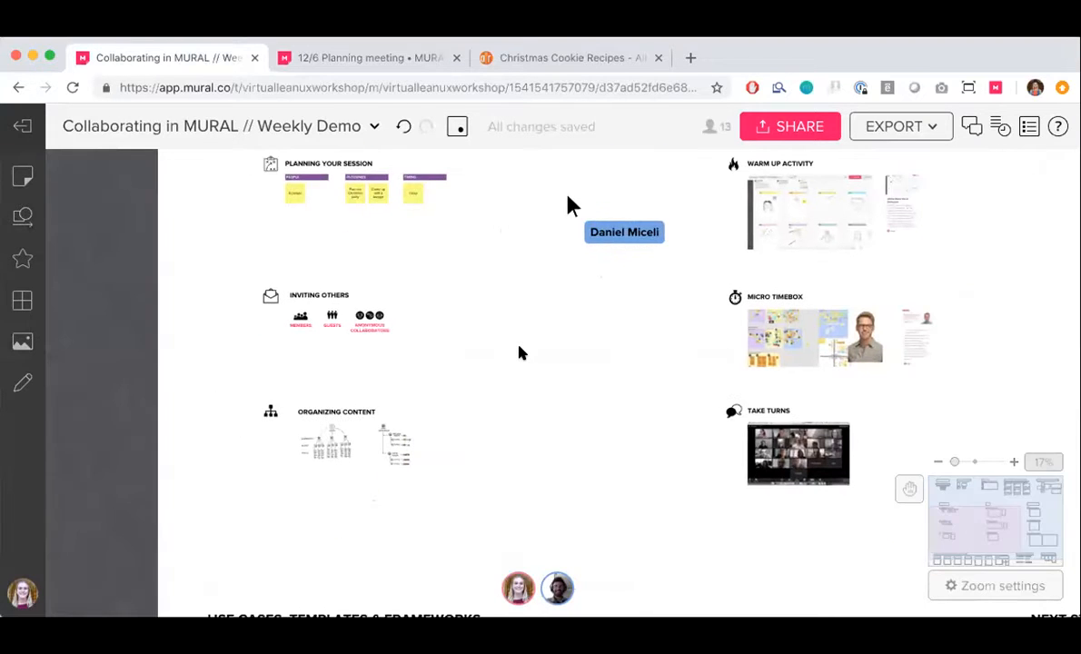
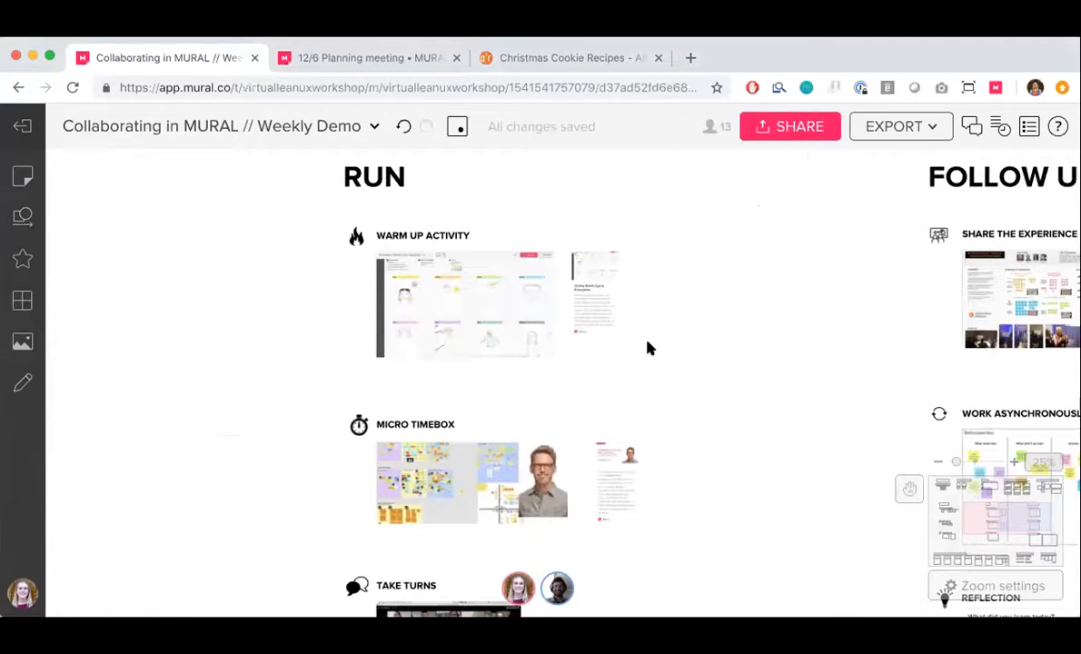
# Examine the Warm Up Activity example under Run, including the Sketch Your Neighbor energizer and the Online Warm Ups & Energizers article
pyautogui.scroll(5, 647, 348)
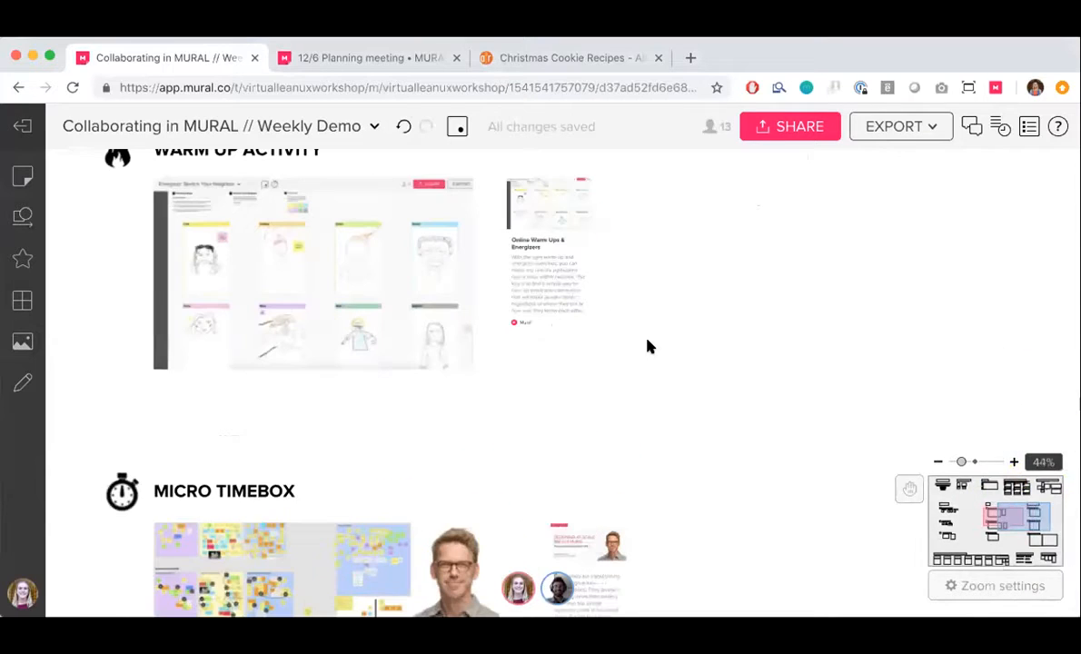
pyautogui.hscroll(-1, 647, 348)
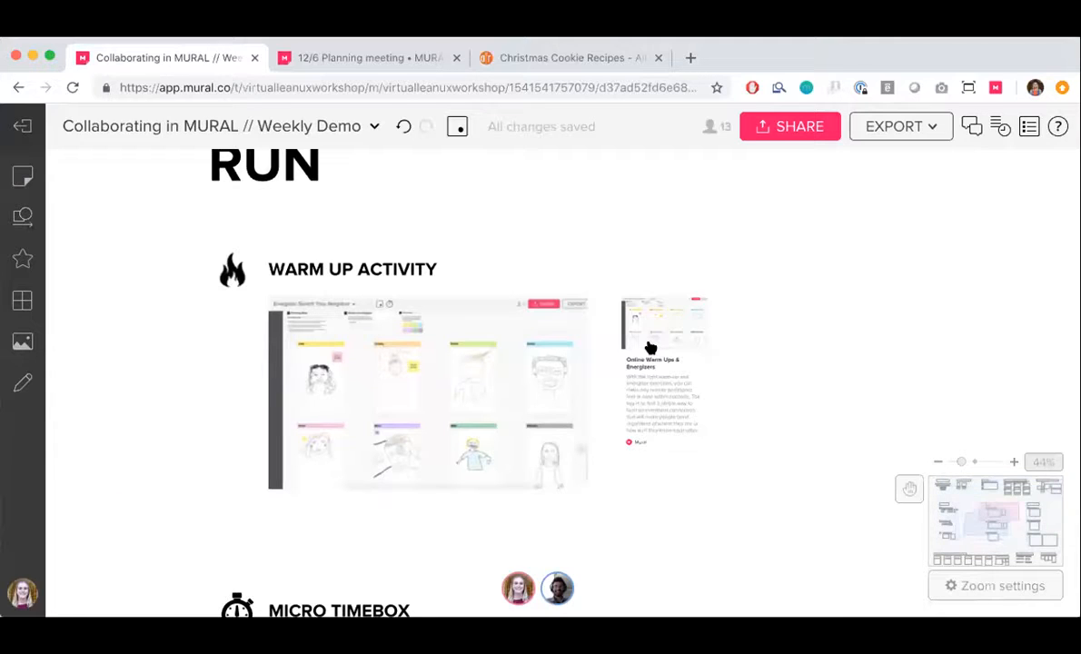
pyautogui.scroll(2, 649, 349)
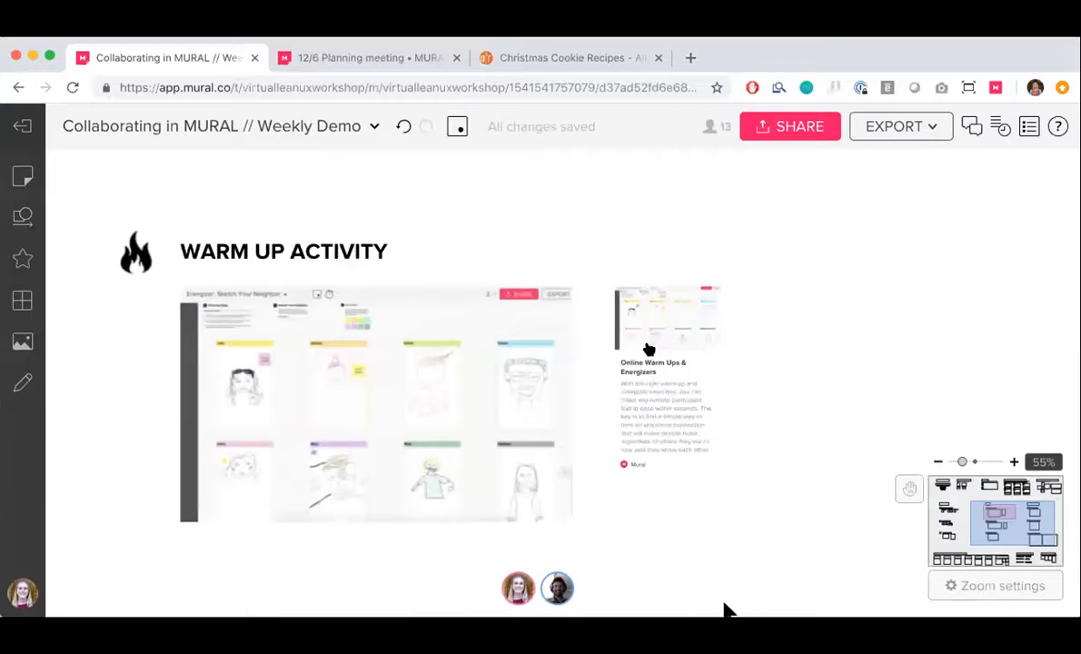
pyautogui.scroll(1, 648, 348)
pyautogui.scroll(-2, 747, 382)
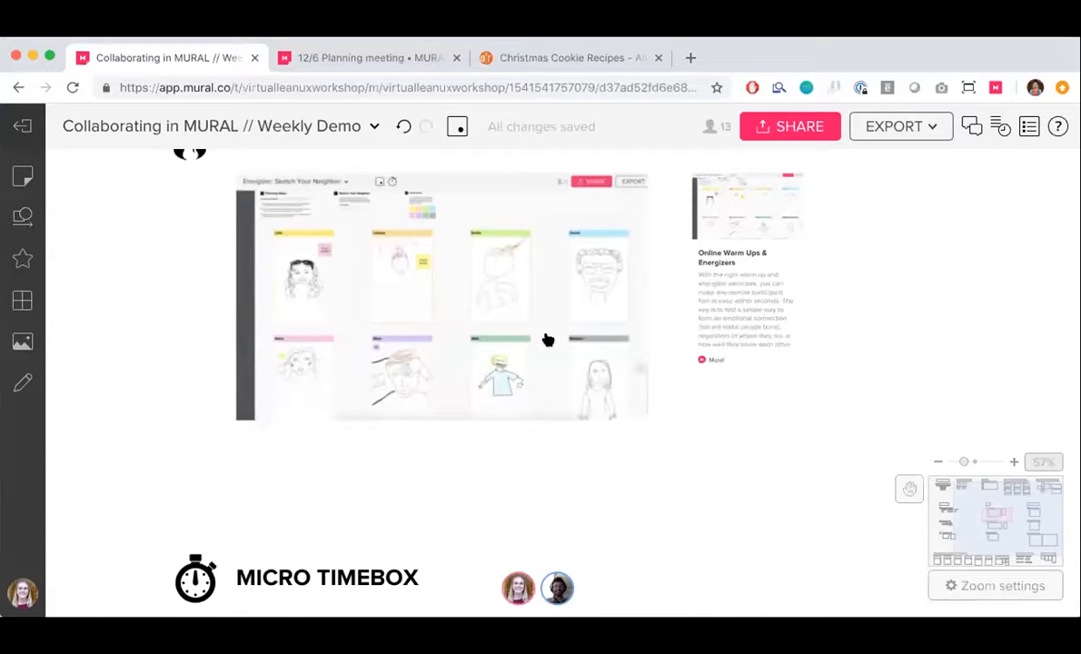
pyautogui.scroll(3, 334, 270)
pyautogui.scroll(2, 333, 270)
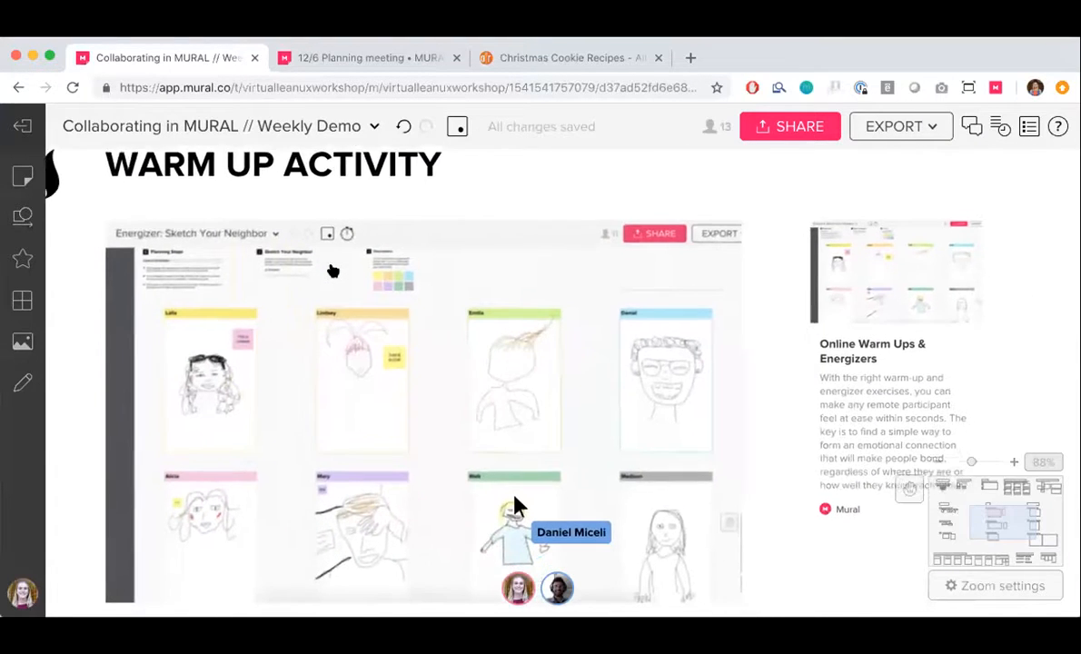
pyautogui.scroll(-2, 333, 270)
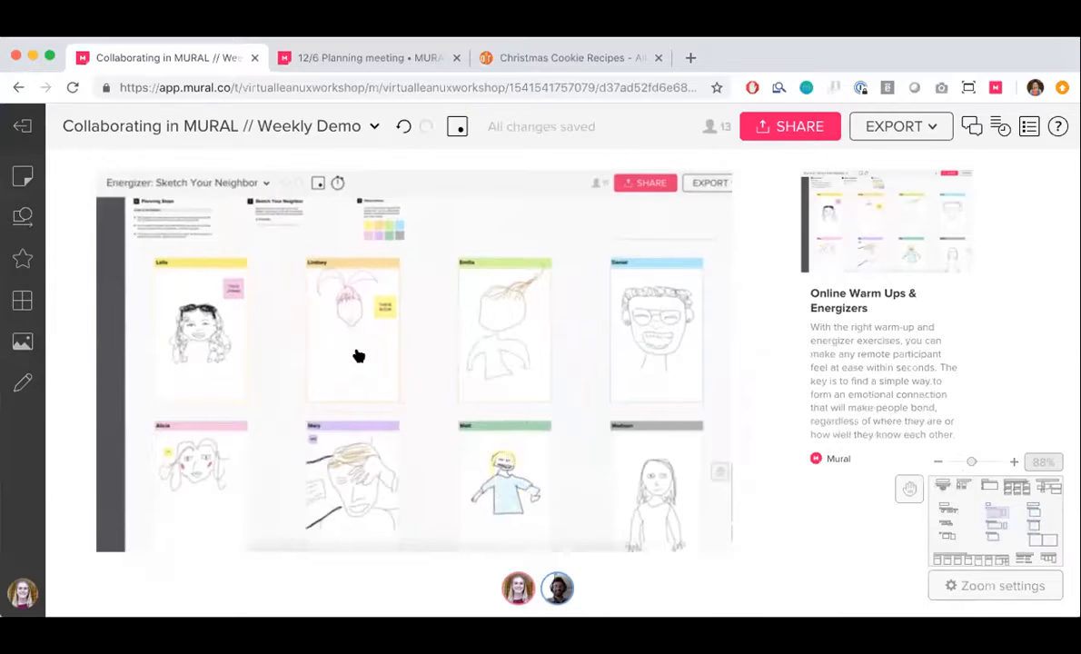
pyautogui.scroll(-1, 358, 355)
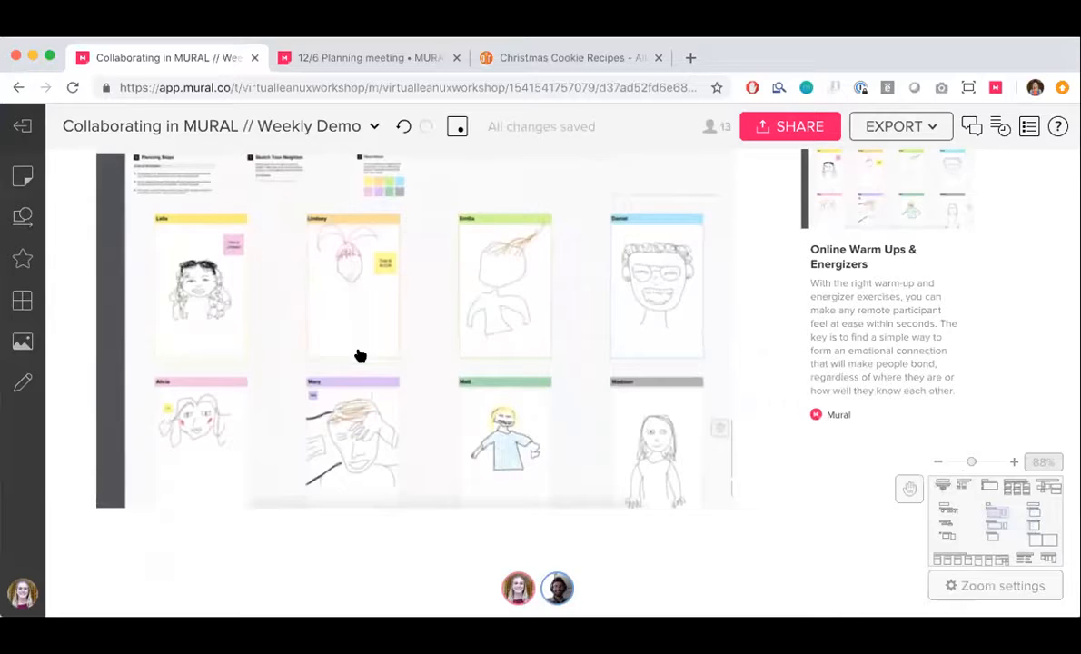
pyautogui.scroll(1, 361, 355)
pyautogui.hscroll(1, 360, 355)
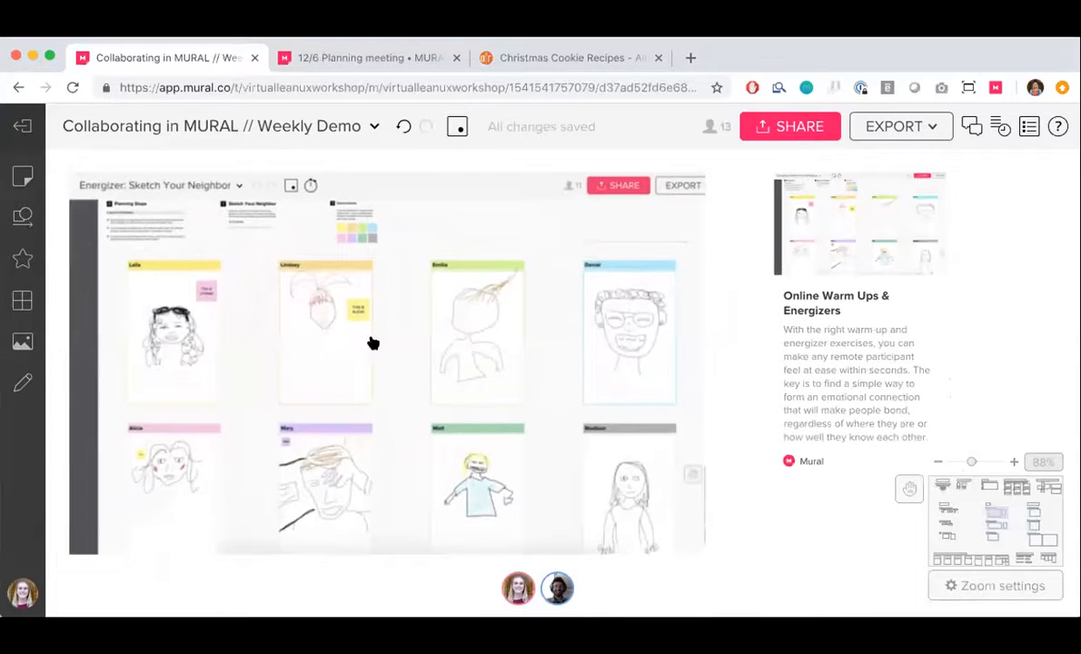
pyautogui.scroll(-1, 372, 343)
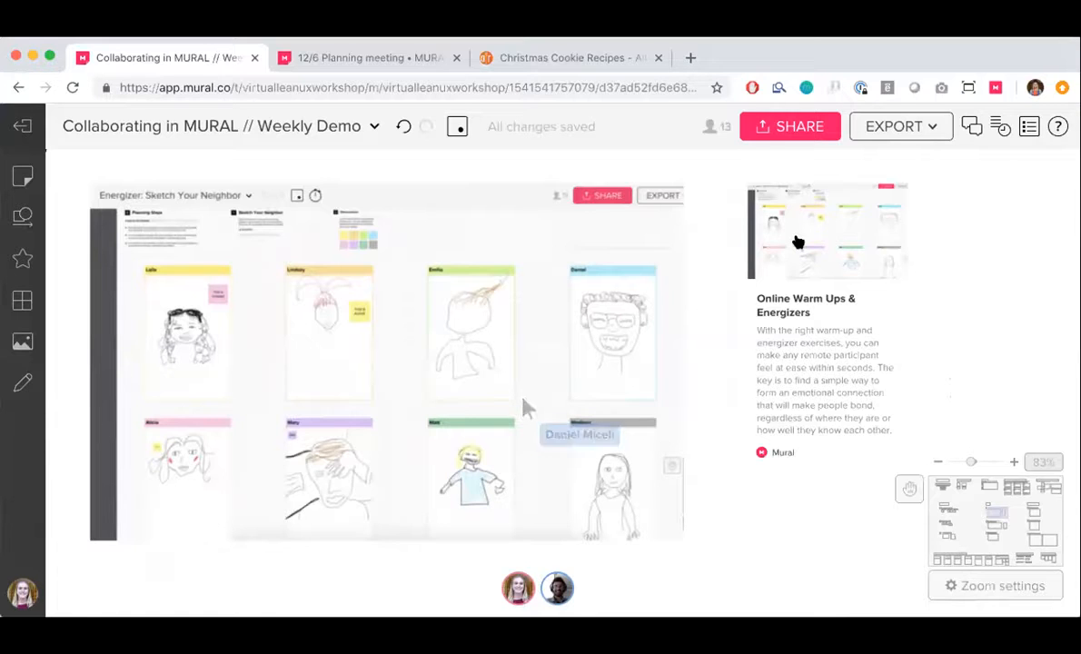
pyautogui.scroll(2, 797, 241)
pyautogui.scroll(-1, 796, 240)
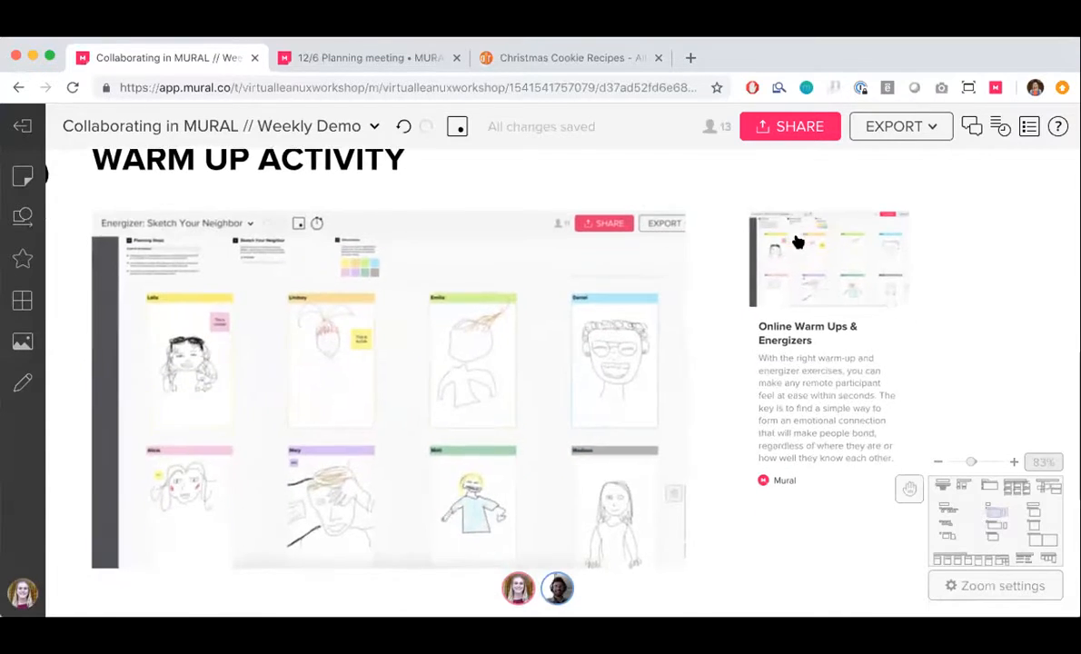
# Look over the Micro Timebox example and the Take Turns example in the Run section
pyautogui.scroll(-2, 797, 241)
pyautogui.scroll(-5, 799, 258)
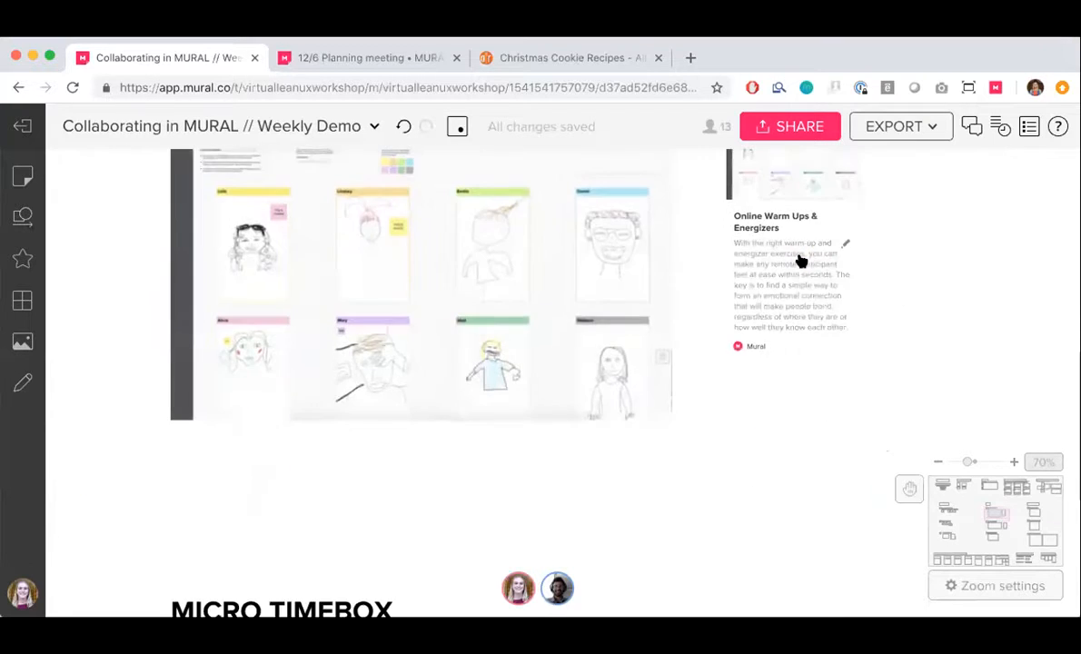
pyautogui.scroll(-3, 799, 261)
pyautogui.scroll(-1, 799, 261)
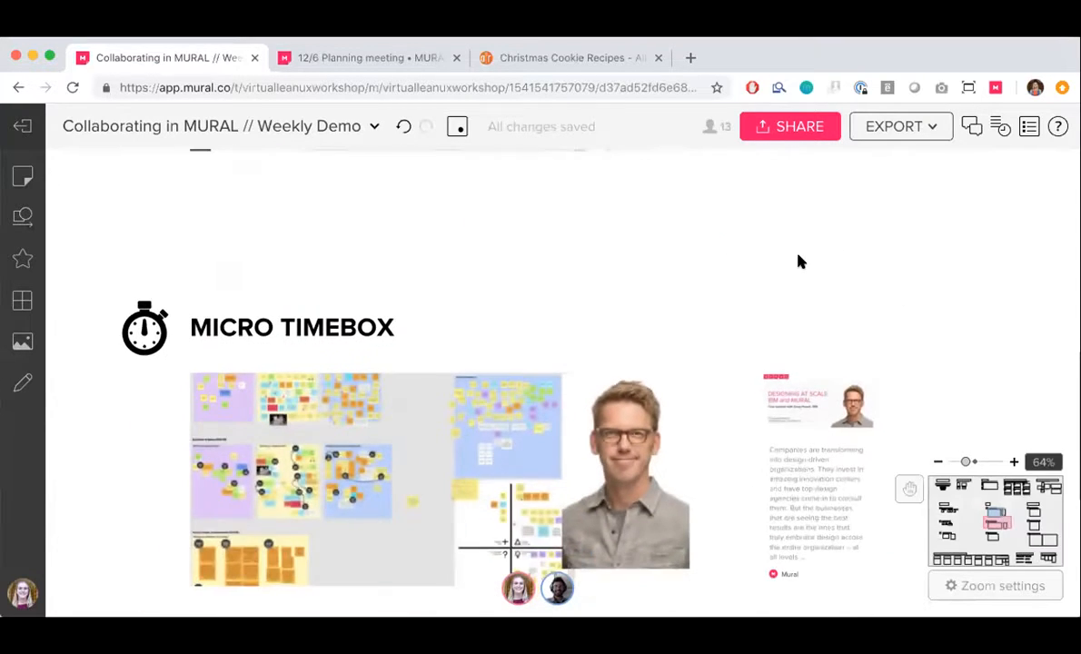
pyautogui.scroll(-1, 799, 262)
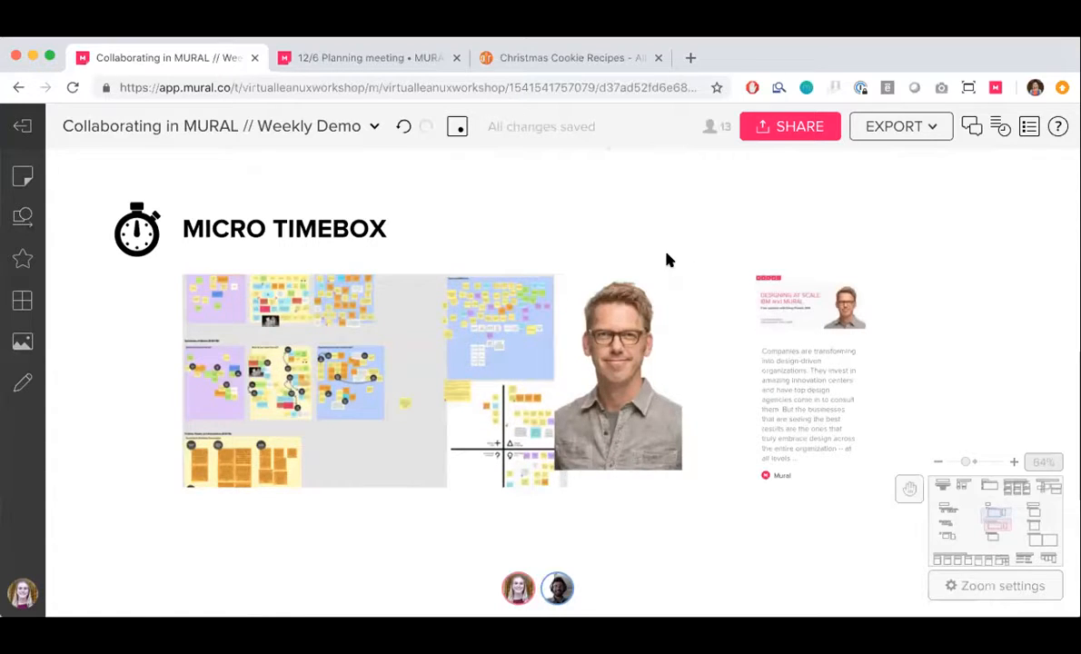
pyautogui.scroll(-1, 668, 260)
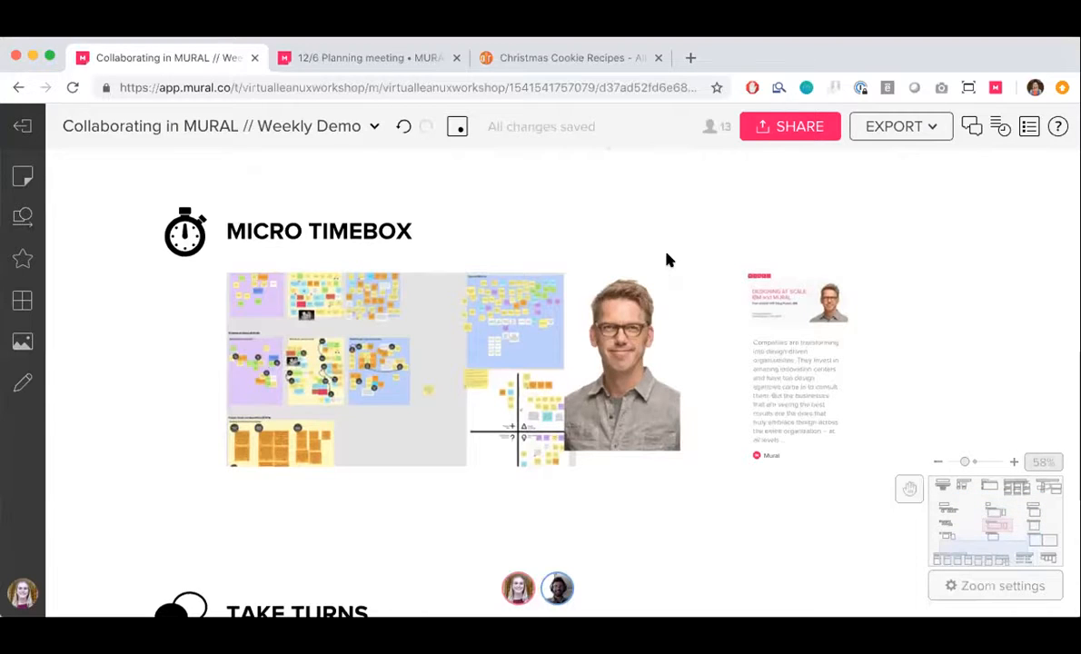
pyautogui.scroll(-3, 669, 262)
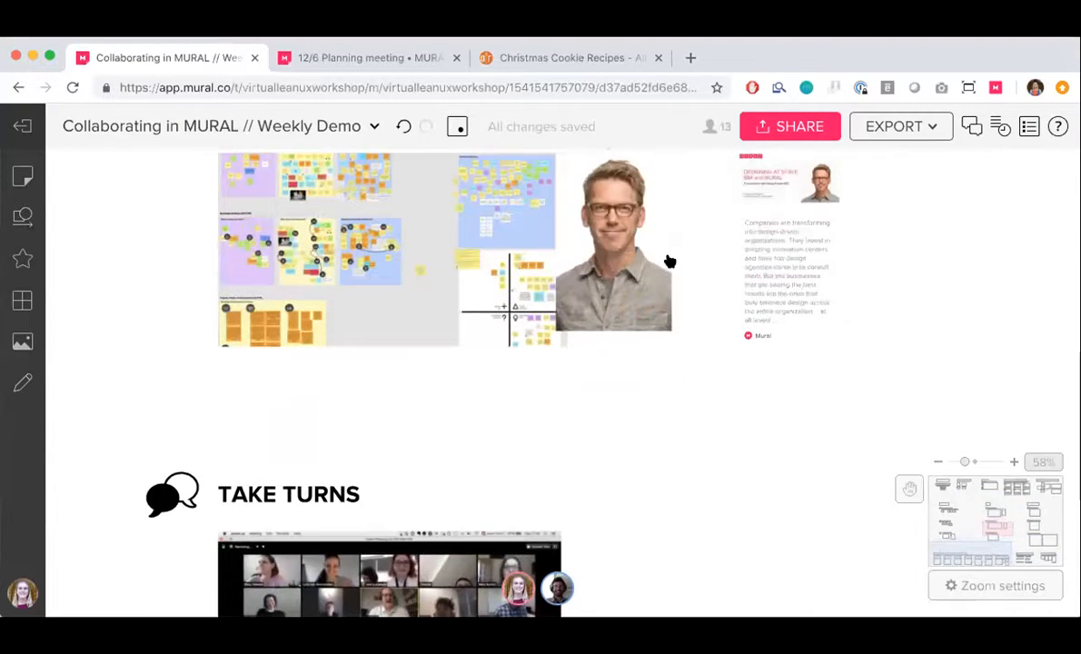
pyautogui.scroll(-1, 669, 261)
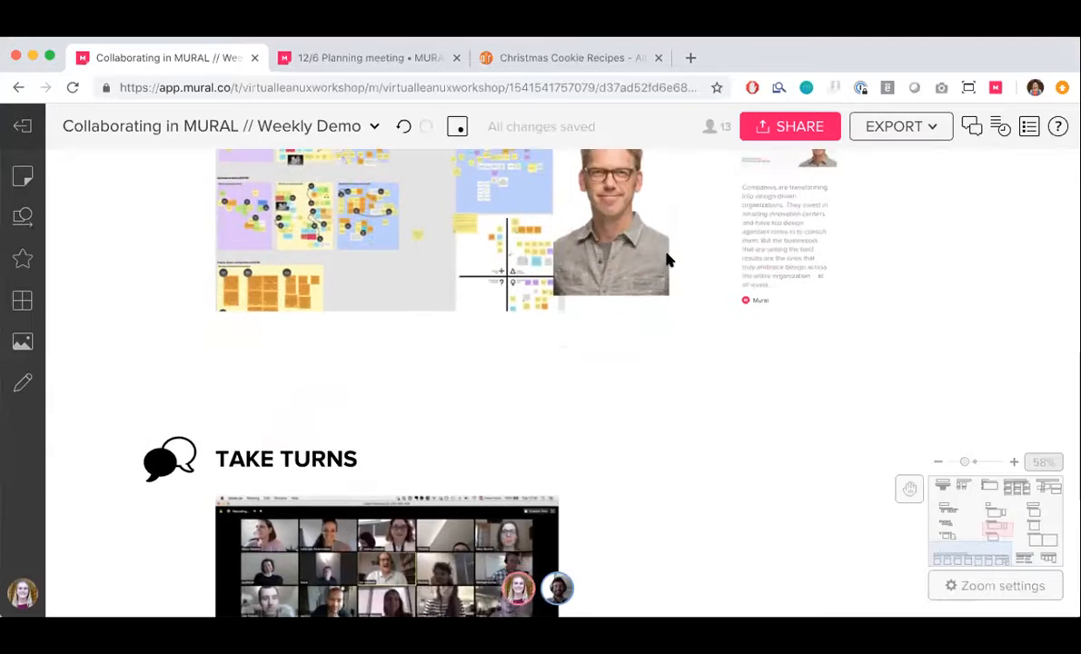
pyautogui.scroll(-5, 668, 262)
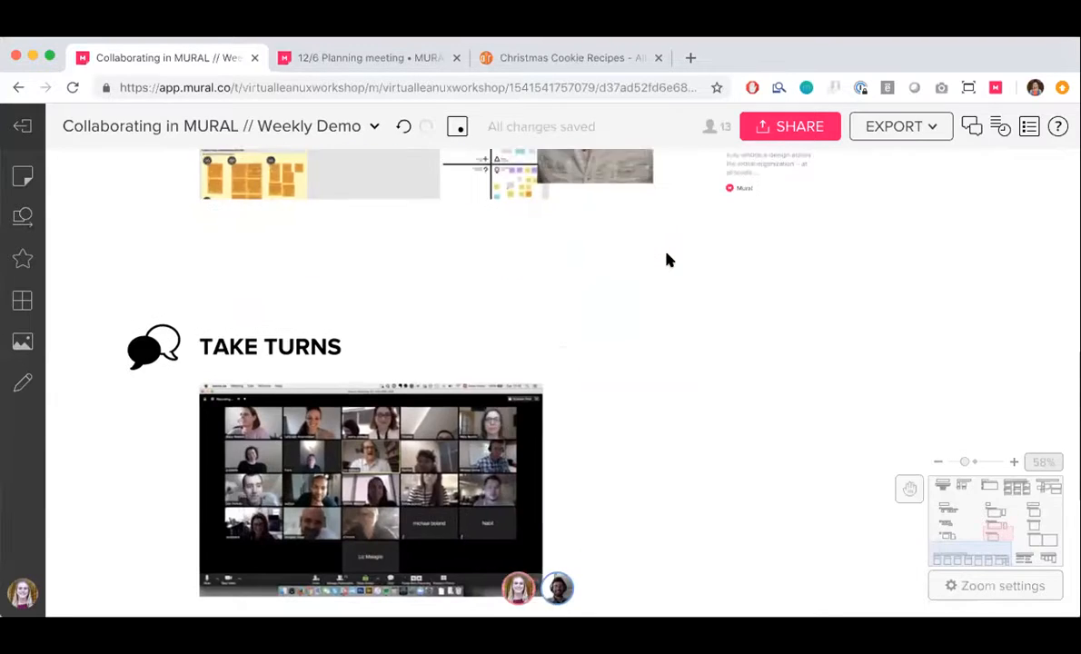
pyautogui.scroll(-3, 669, 261)
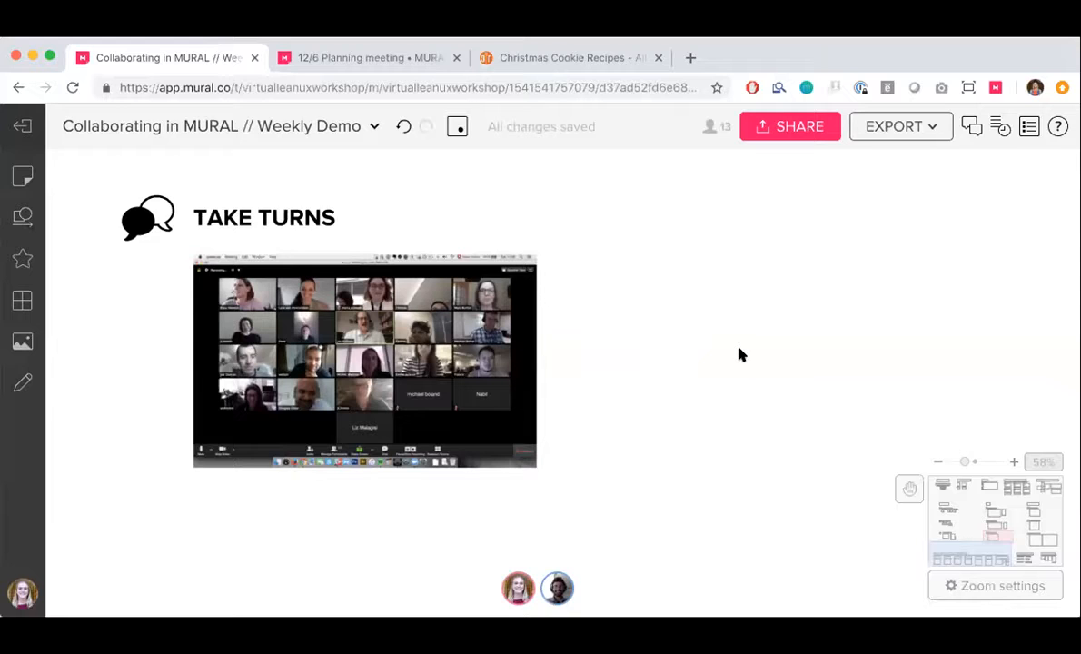
# Start a blank comment beside the Take Turns image and dismiss it without saving
pyautogui.rightClick(599, 262)
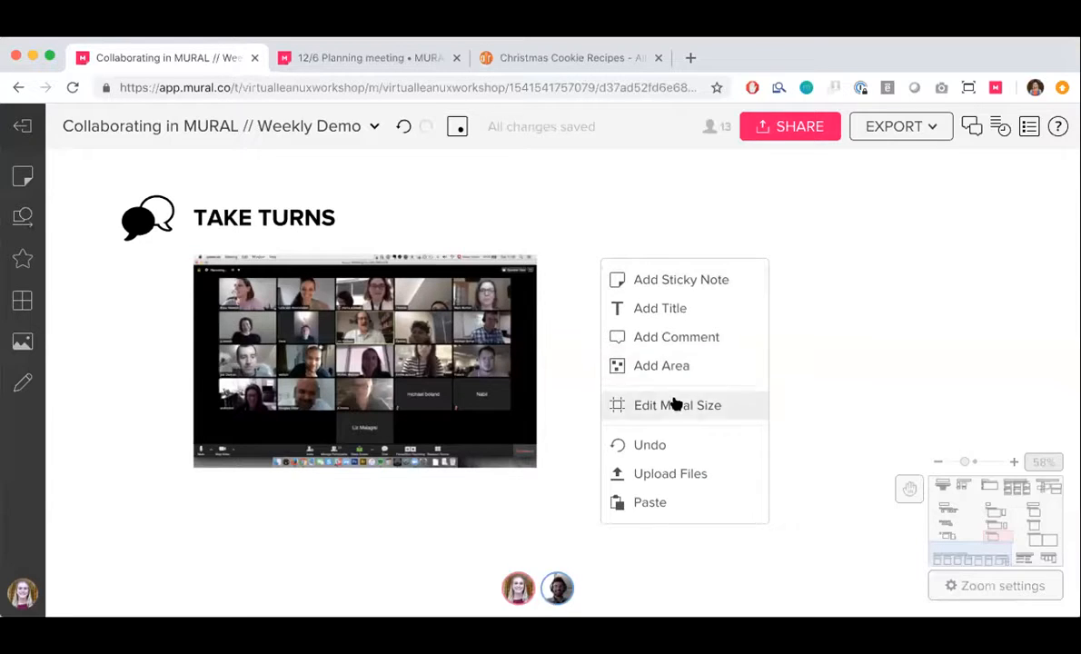
pyautogui.click(666, 339)
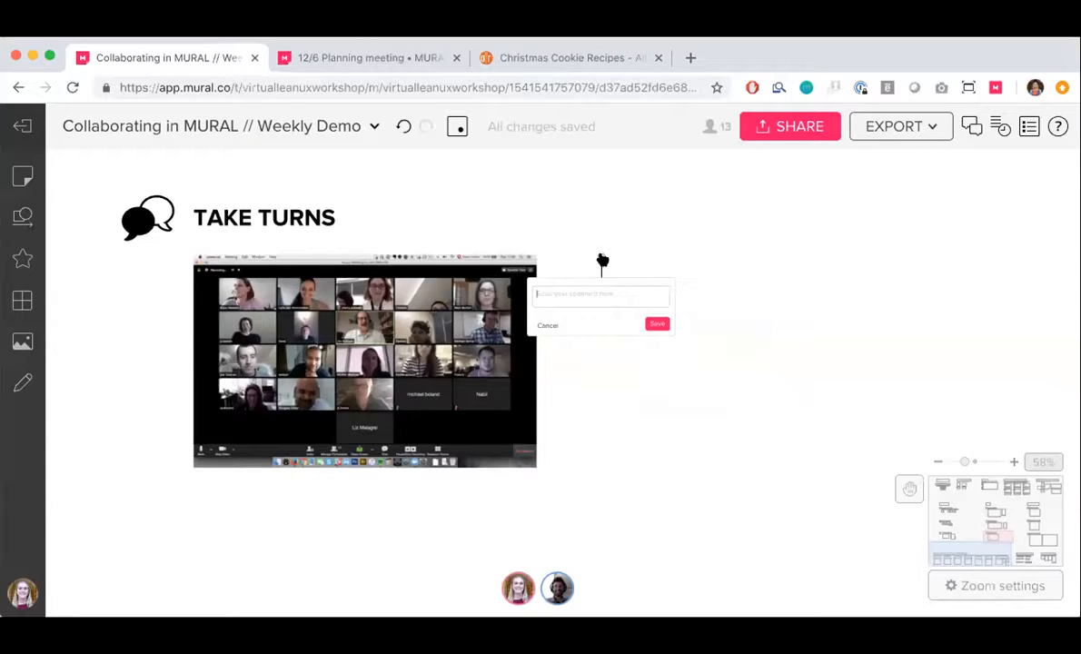
pyautogui.scroll(-3, 600, 265)
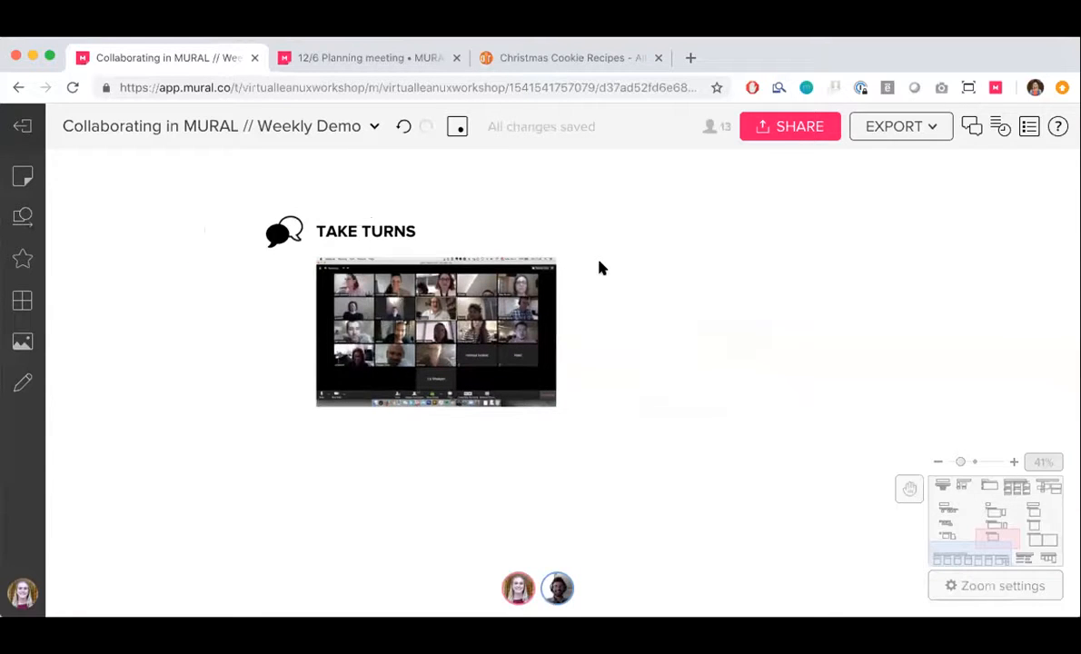
# Go to Share the Experience under Follow Up and review the mural's export options without exporting
pyautogui.scroll(2, 598, 268)
pyautogui.scroll(-3, 593, 284)
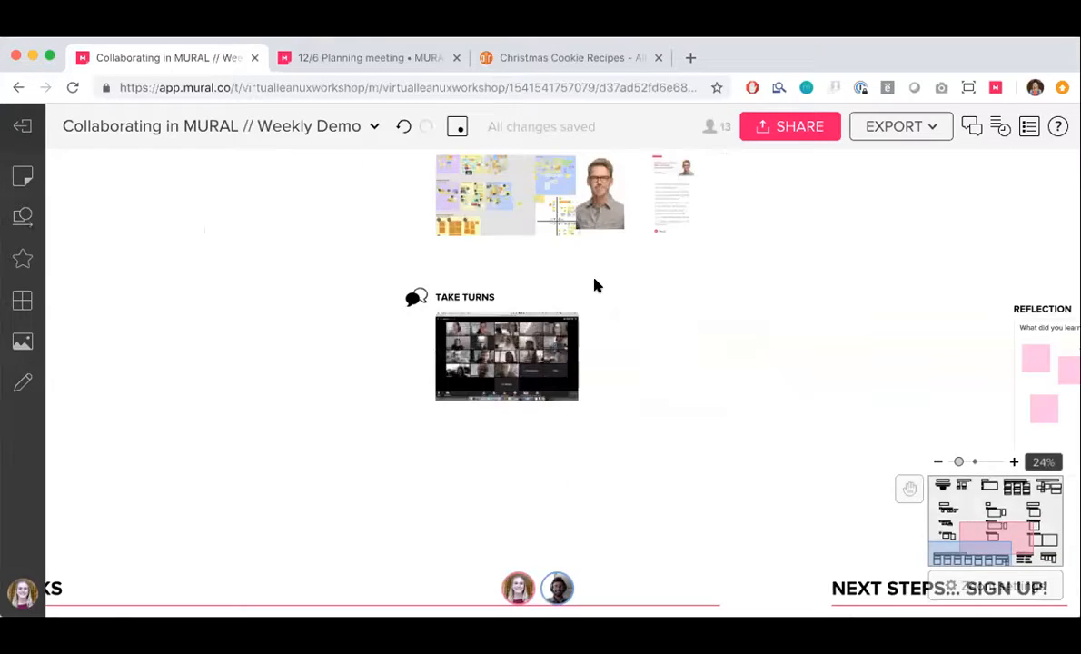
pyautogui.scroll(5, 595, 286)
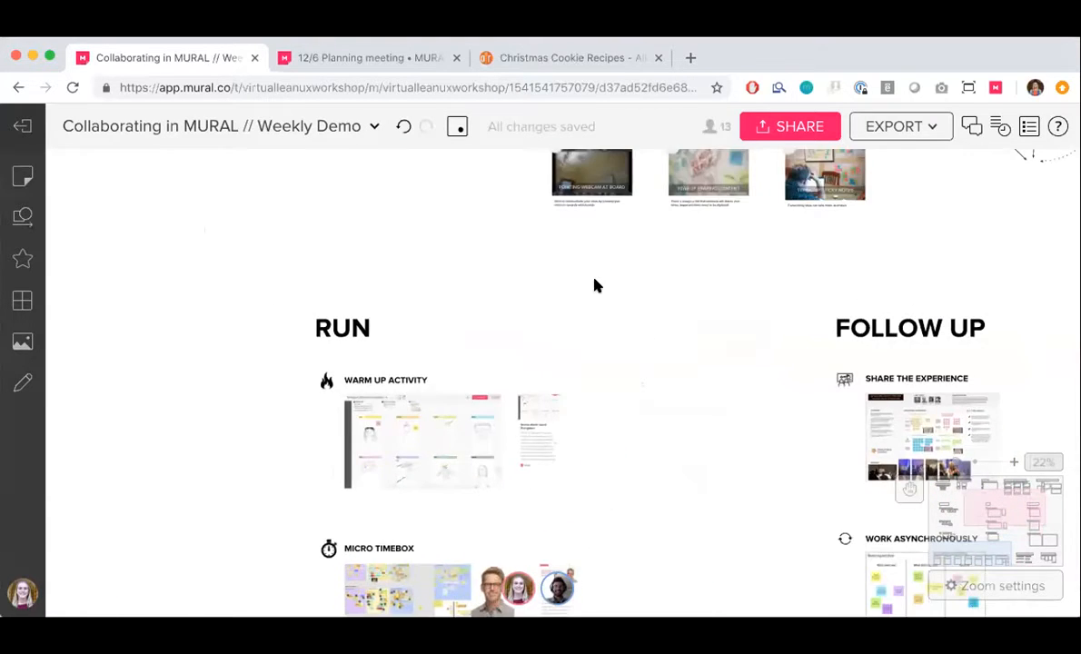
pyautogui.hscroll(8, 595, 286)
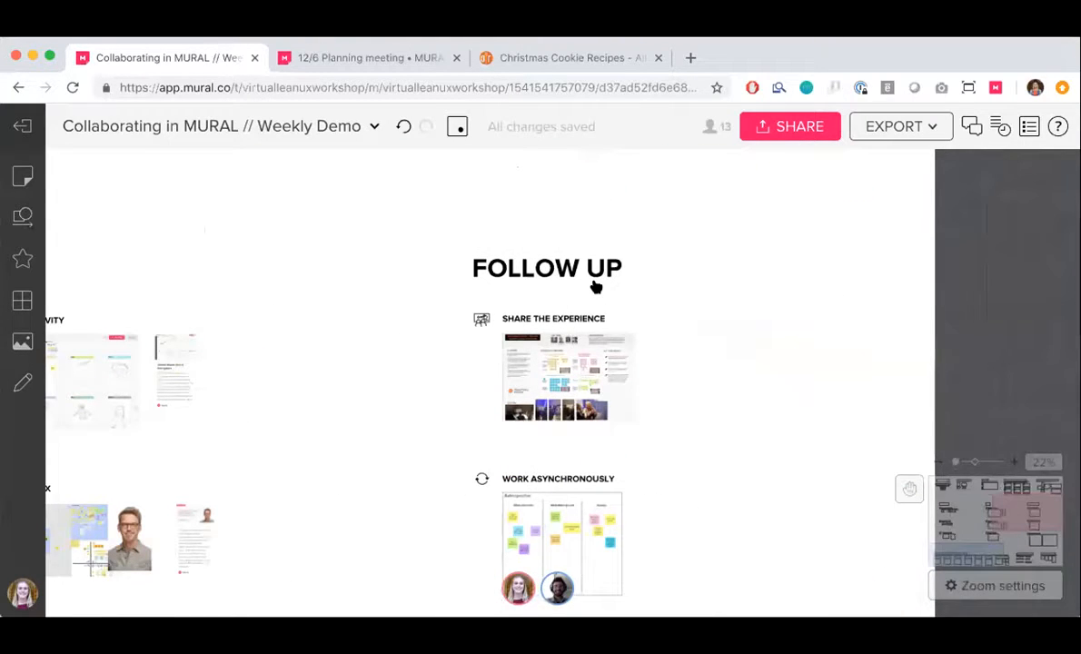
pyautogui.scroll(5, 776, 374)
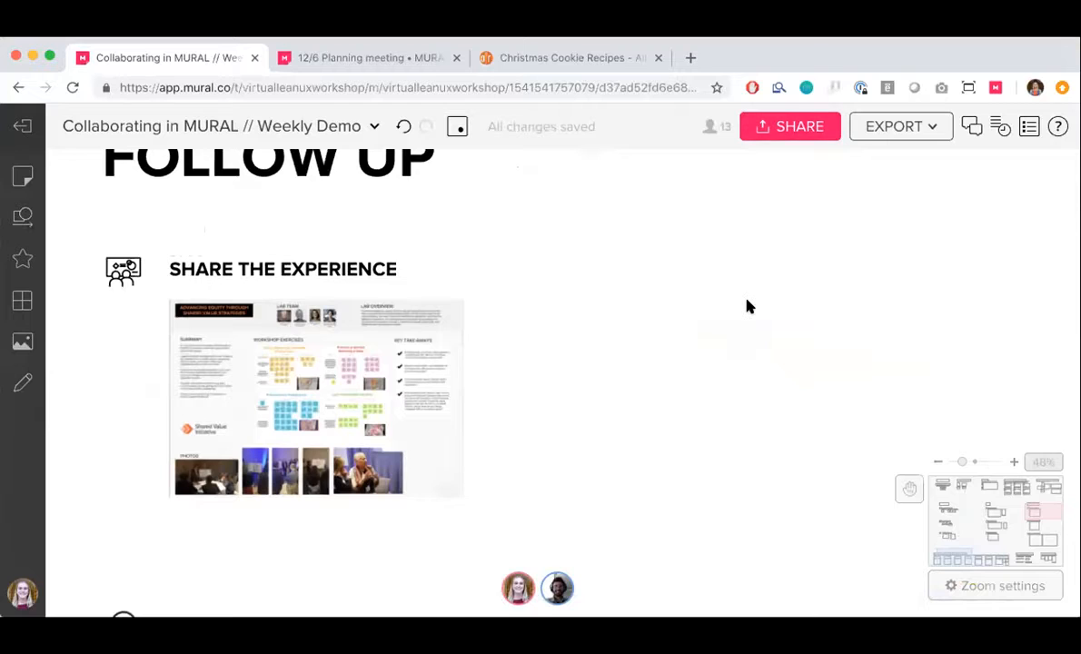
pyautogui.scroll(2, 746, 306)
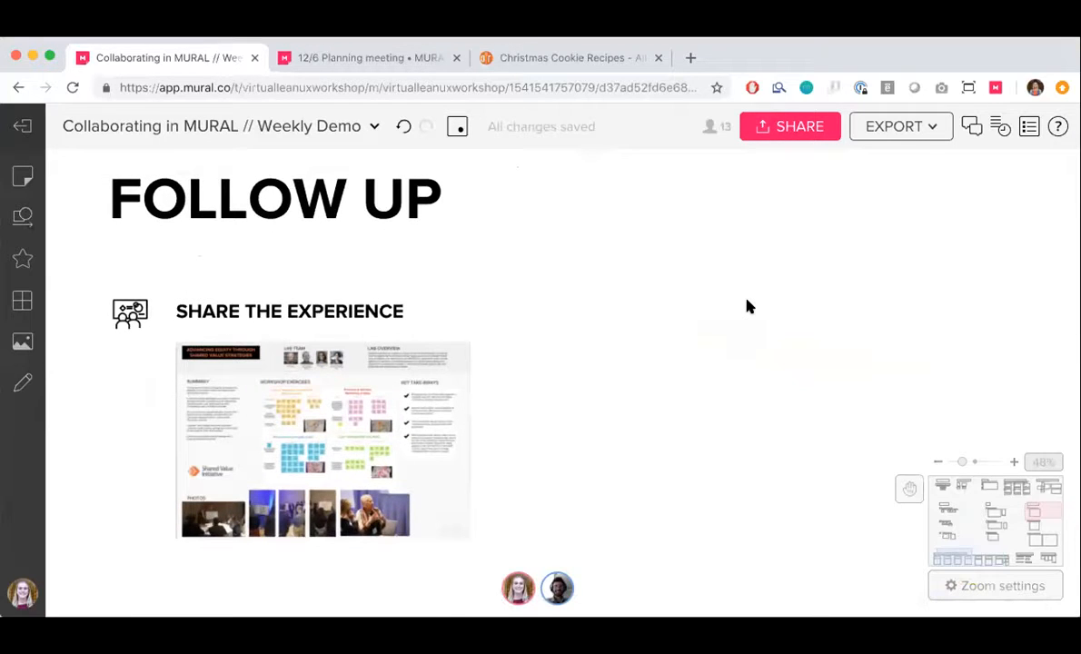
pyautogui.click(908, 131)
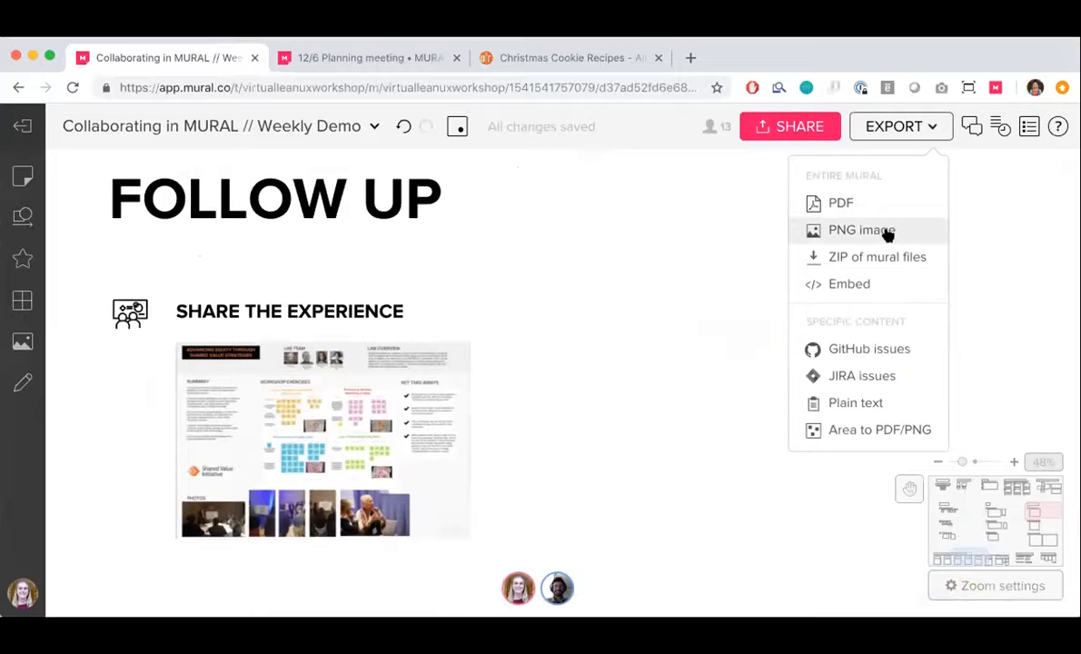
pyautogui.click(894, 130)
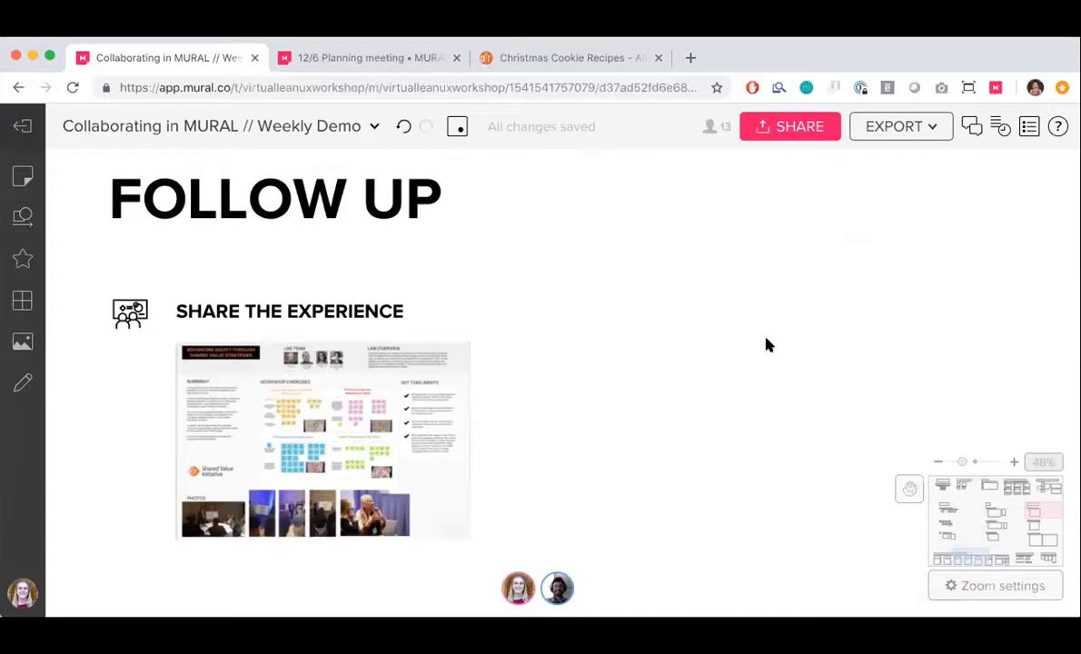
# Examine the Work Asynchronously retrospective and the Reflection questions in the Follow Up section
pyautogui.scroll(-5, 768, 345)
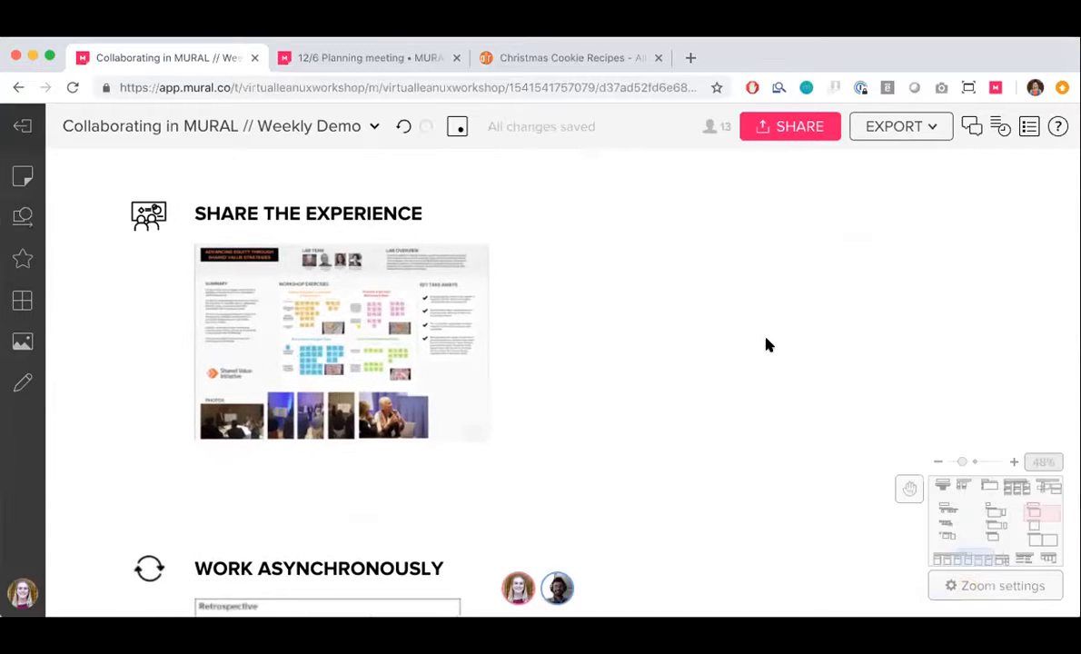
pyautogui.scroll(-5, 768, 346)
pyautogui.scroll(-3, 767, 345)
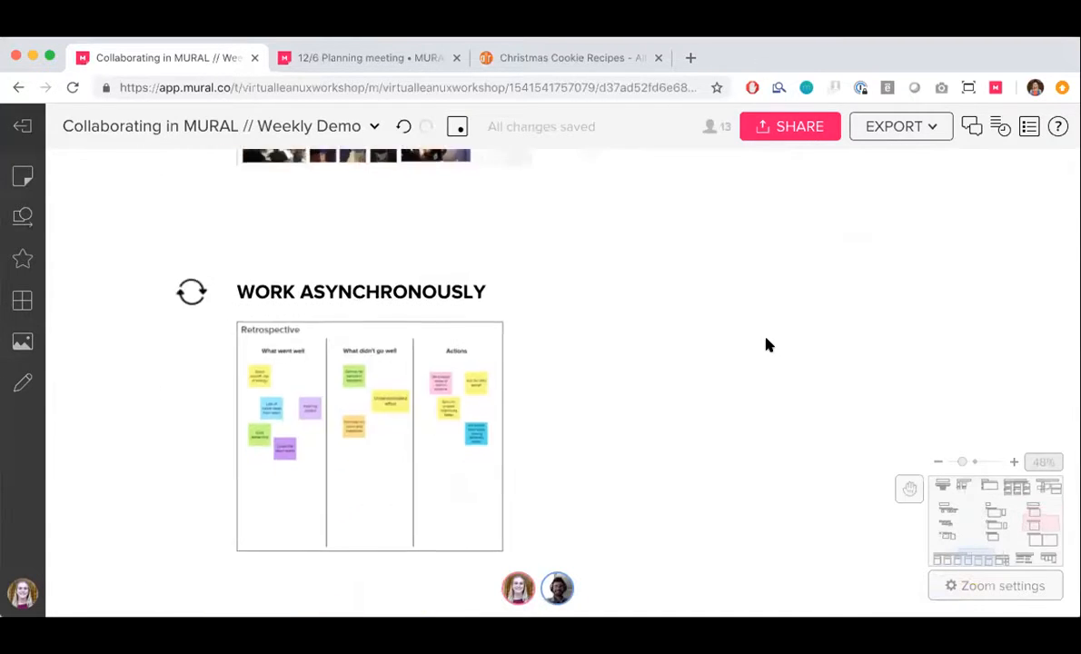
pyautogui.scroll(-1, 767, 346)
pyautogui.scroll(-4, 768, 345)
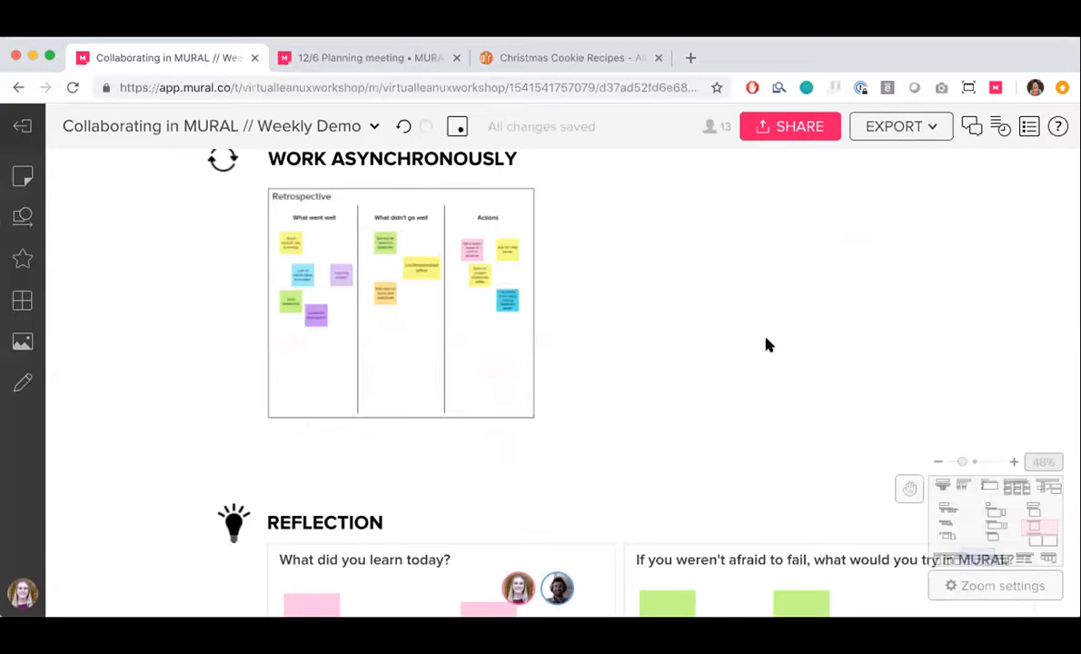
pyautogui.scroll(1, 767, 345)
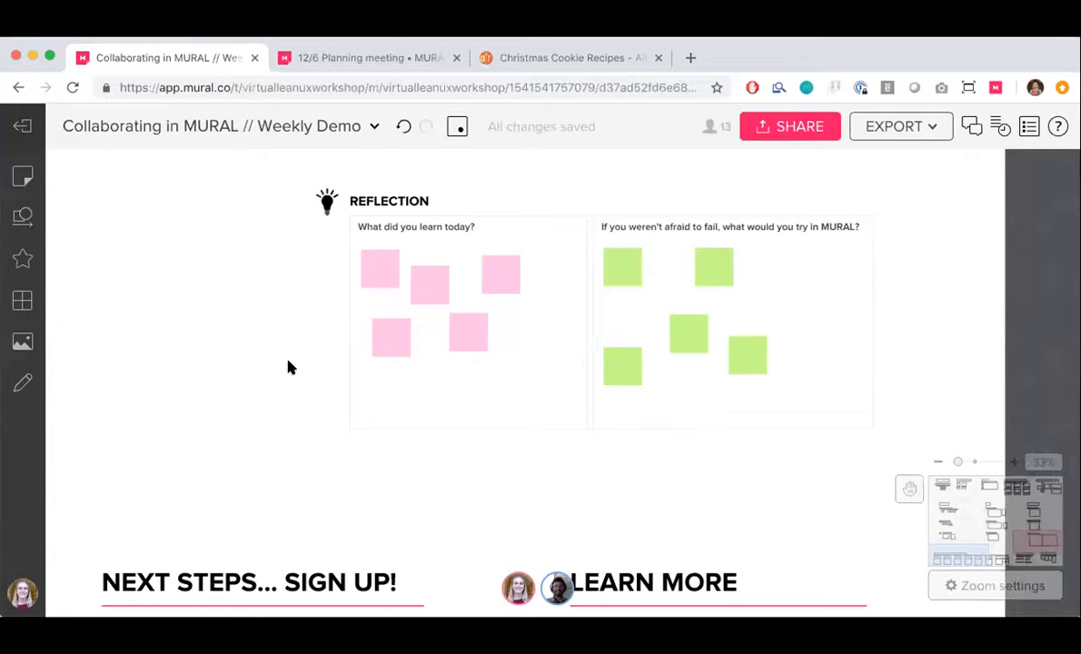
# Zoom out from Reflection to survey the Prepare, Run and Follow Up sections together
pyautogui.scroll(-5, 288, 363)
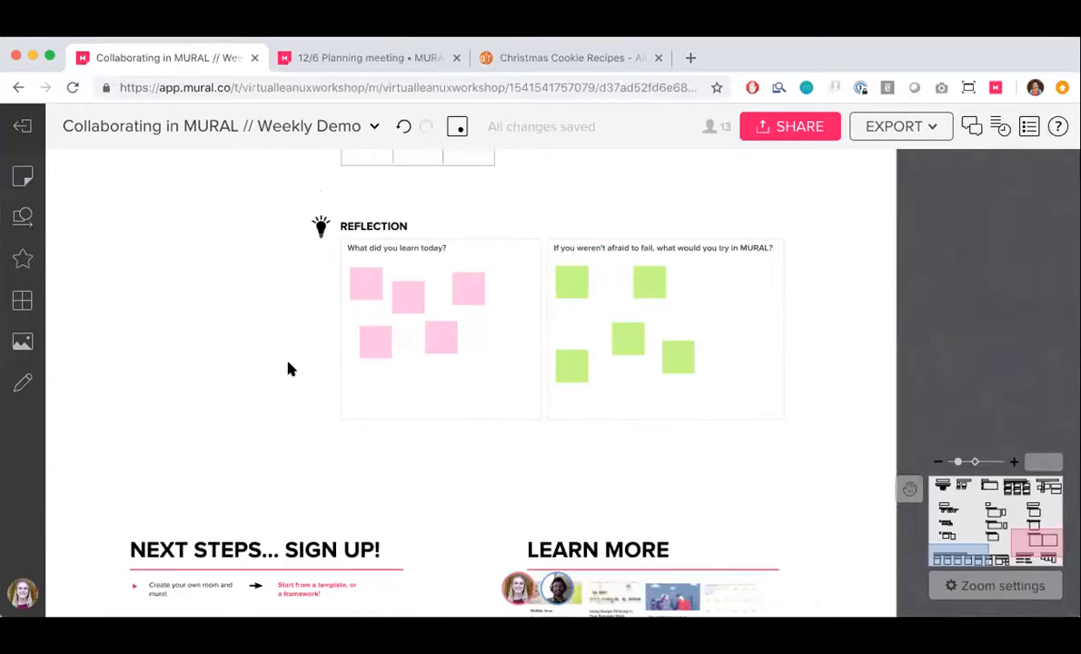
pyautogui.scroll(1, 288, 363)
pyautogui.hscroll(-3, 286, 366)
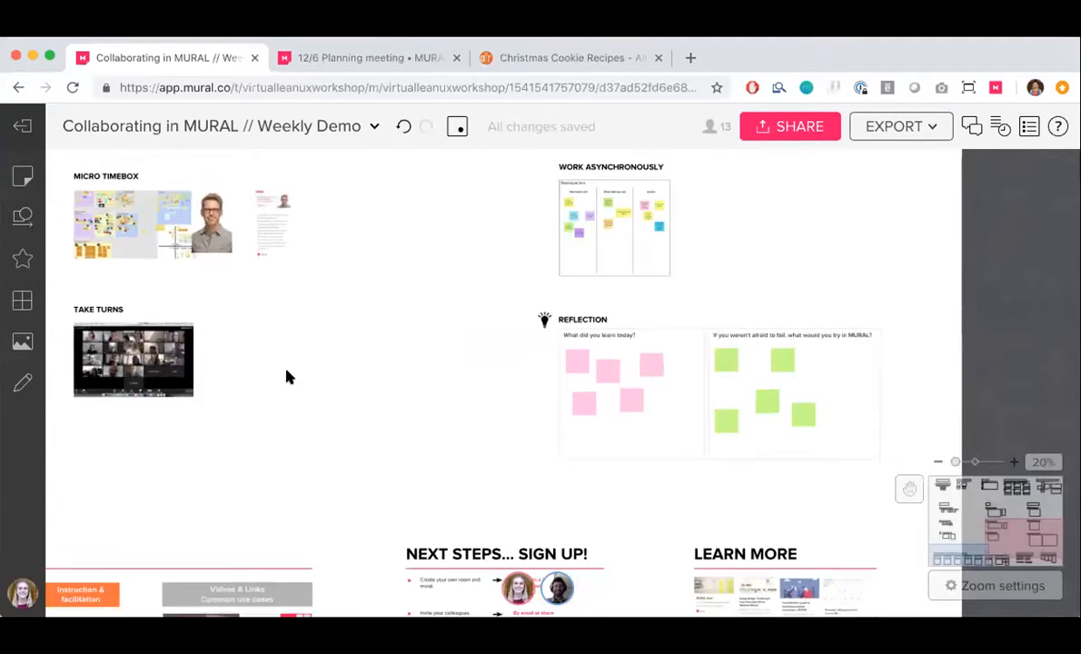
pyautogui.scroll(-5, 286, 374)
pyautogui.hscroll(-3, 286, 376)
pyautogui.scroll(1, 287, 376)
pyautogui.hscroll(-2, 287, 376)
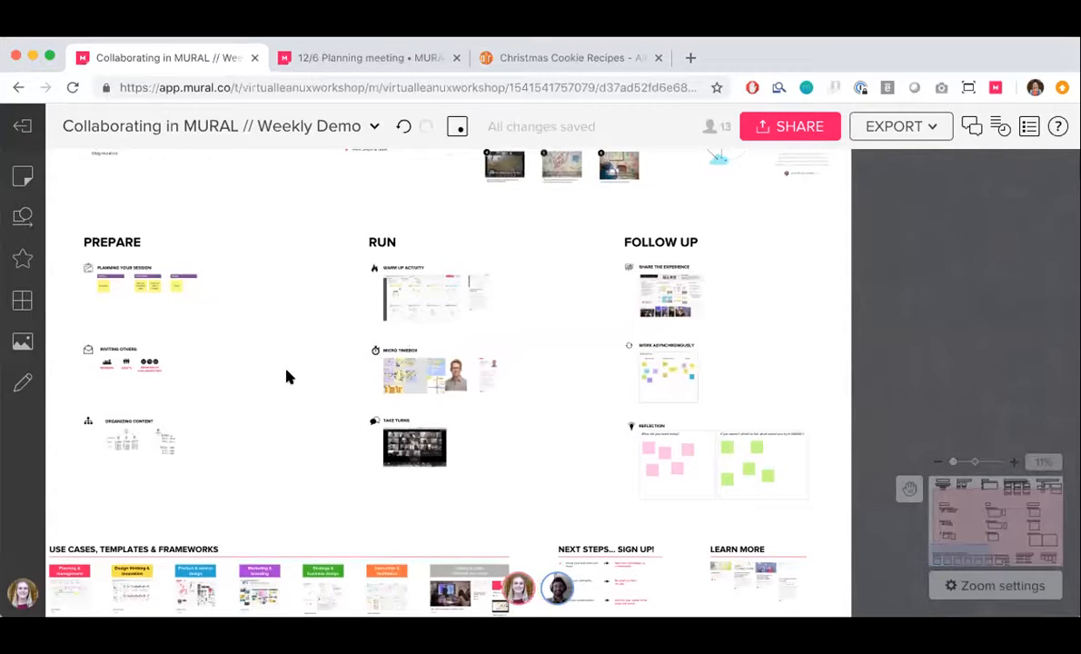
# Review the Use Cases, Templates & Frameworks section and switch to the Team Standup mural
pyautogui.scroll(-2, 287, 376)
pyautogui.hscroll(-1, 287, 376)
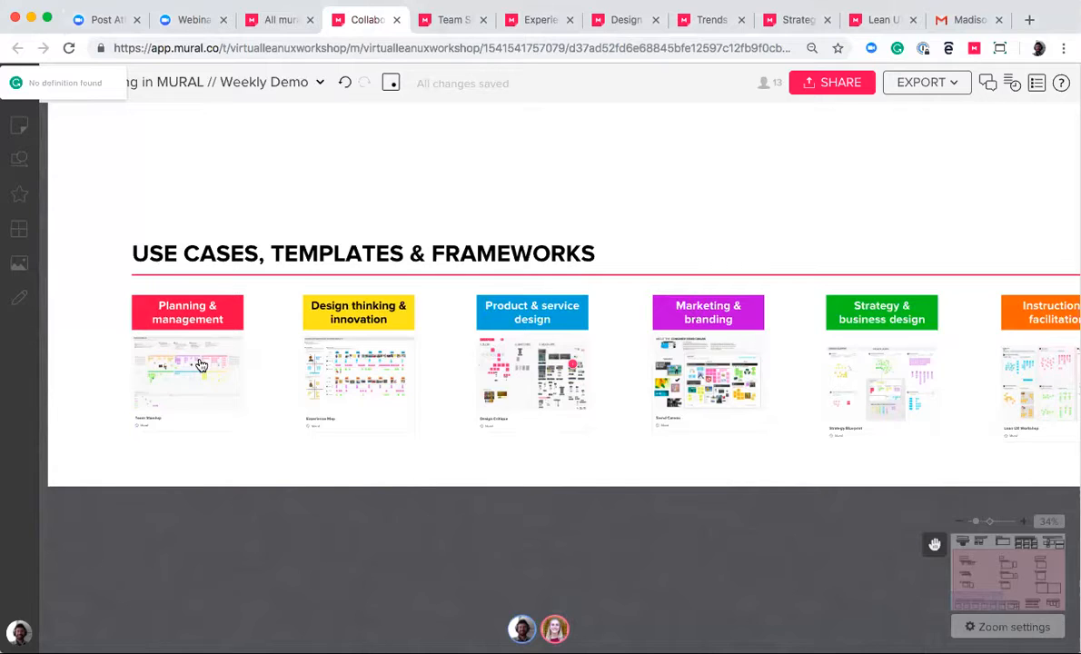
pyautogui.click(454, 20)
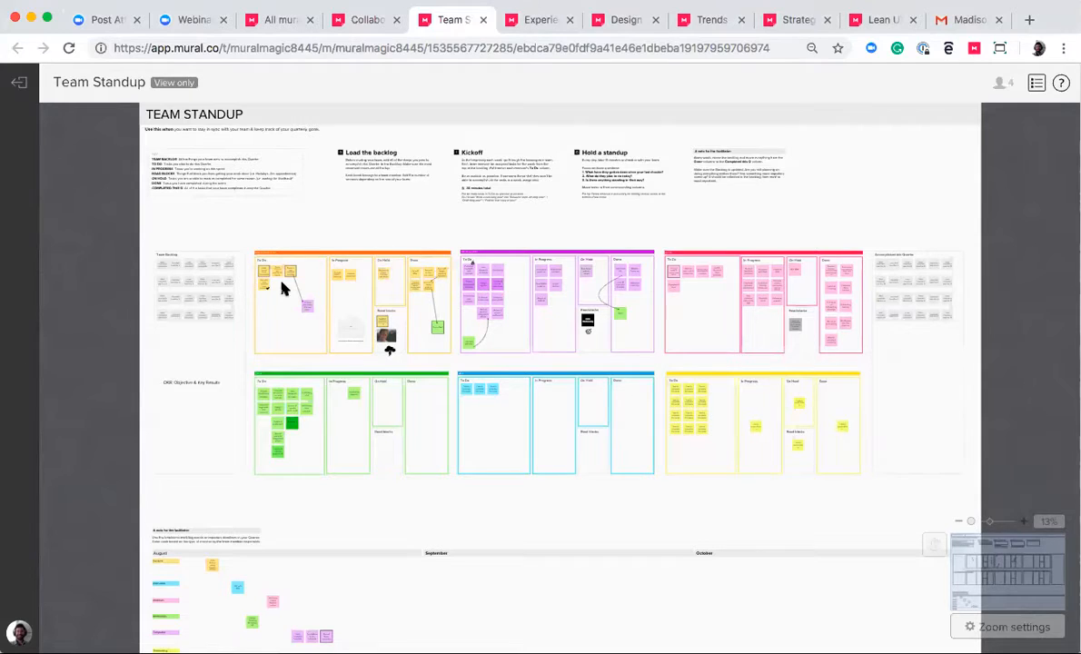
# Examine the orange weekly board's To Do, In Progress, On Hold, Road blocks and Done areas in the Team Standup mural
pyautogui.scroll(1, 282, 291)
pyautogui.scroll(10, 281, 291)
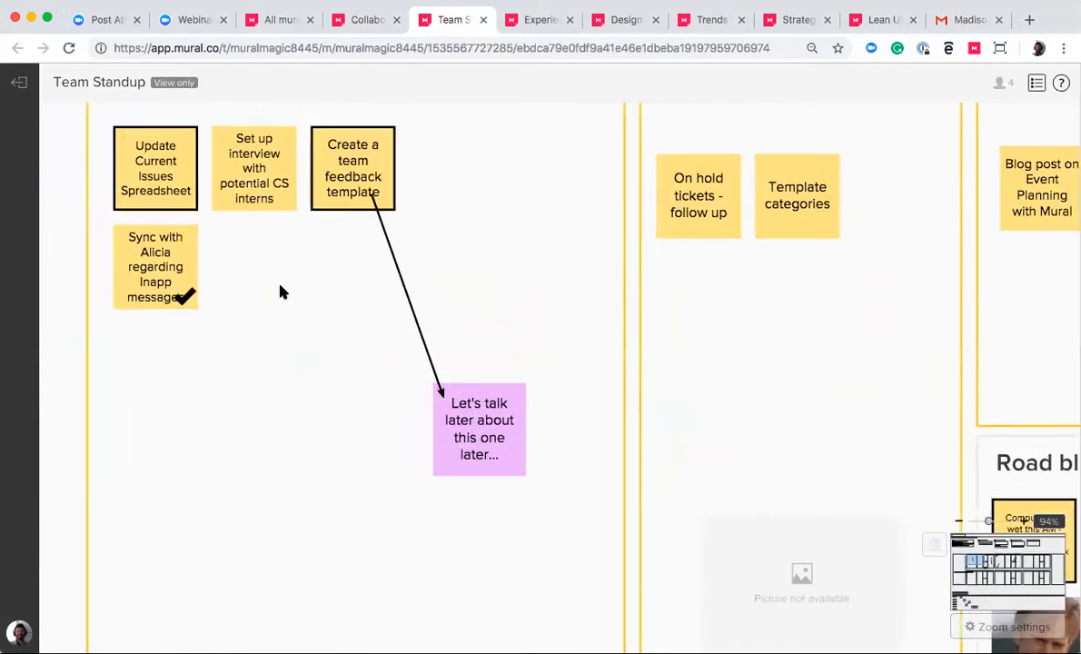
pyautogui.scroll(-3, 281, 291)
pyautogui.scroll(-1, 281, 291)
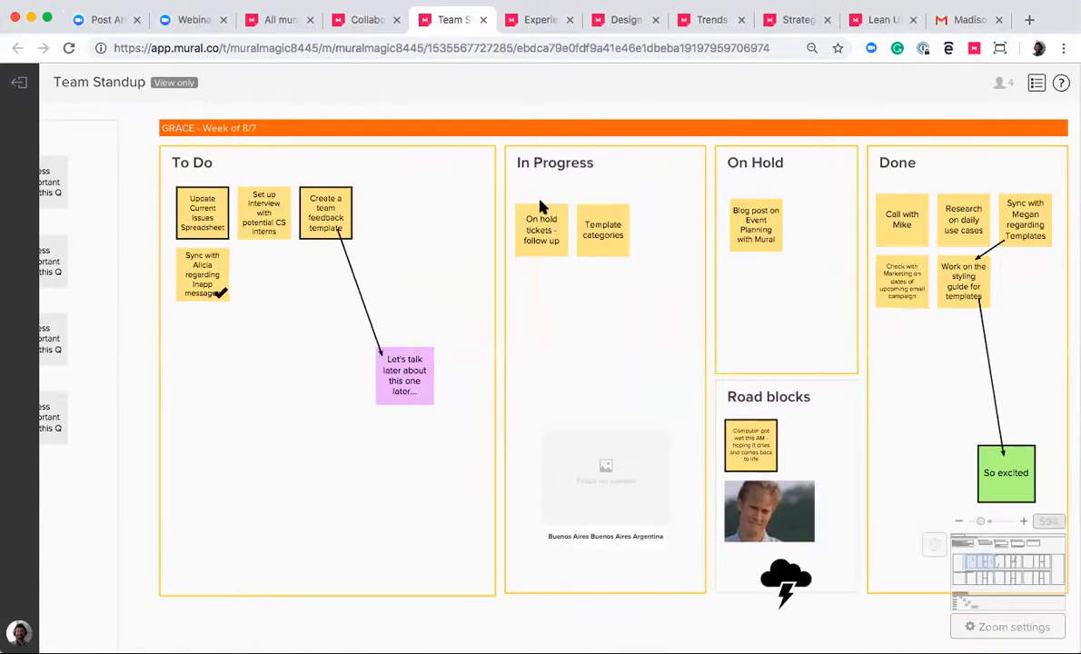
pyautogui.moveTo(727, 173); pyautogui.dragTo(716, 177)
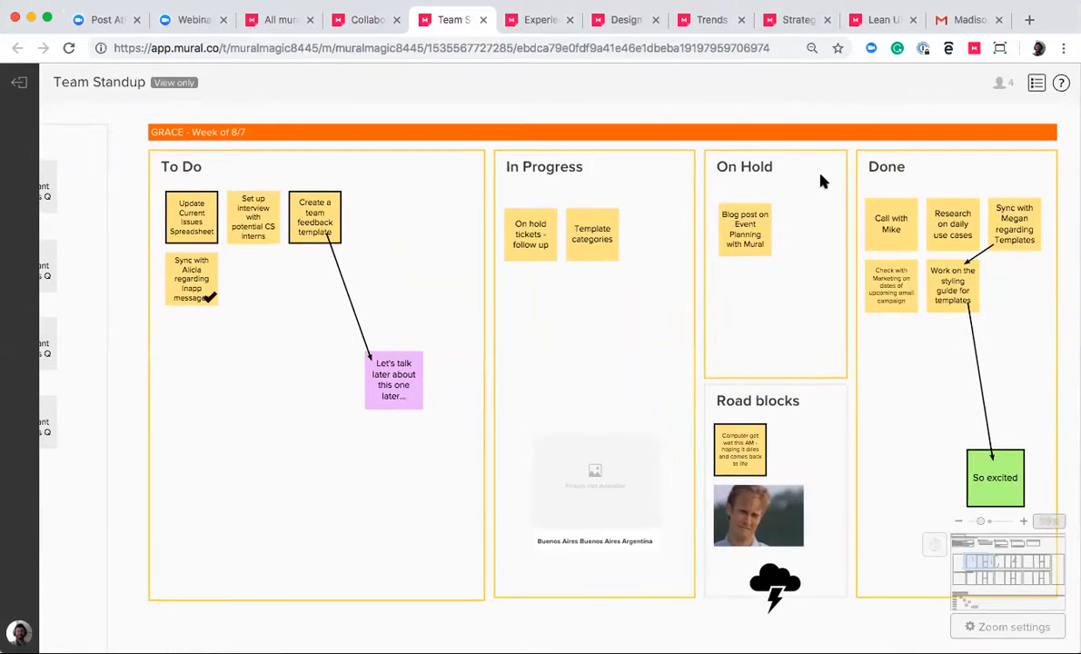
pyautogui.scroll(-2, 828, 204)
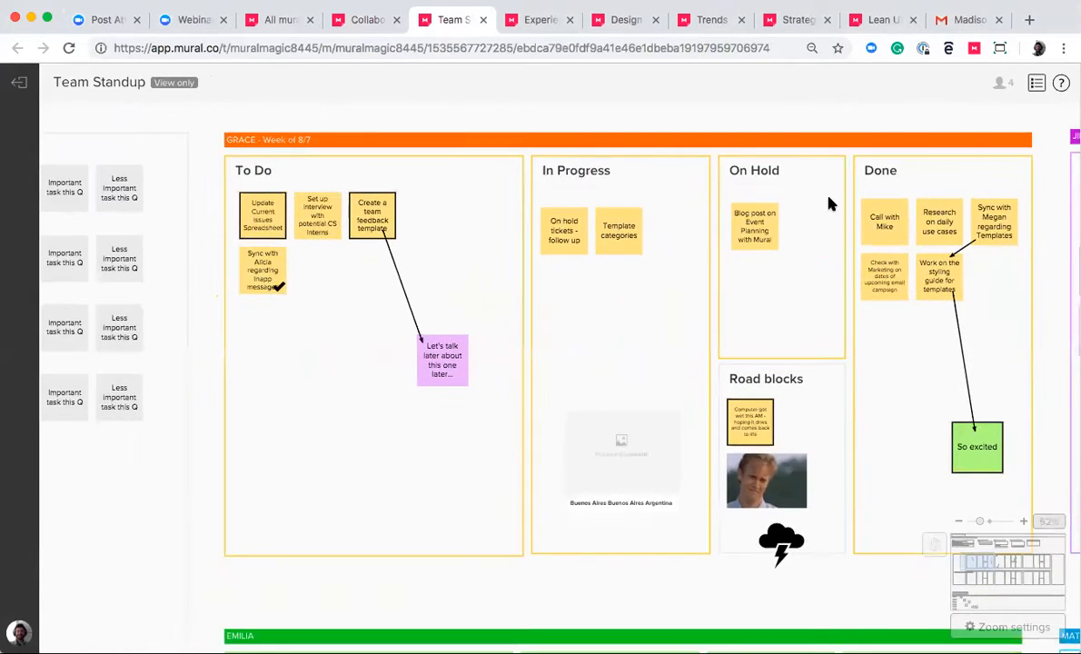